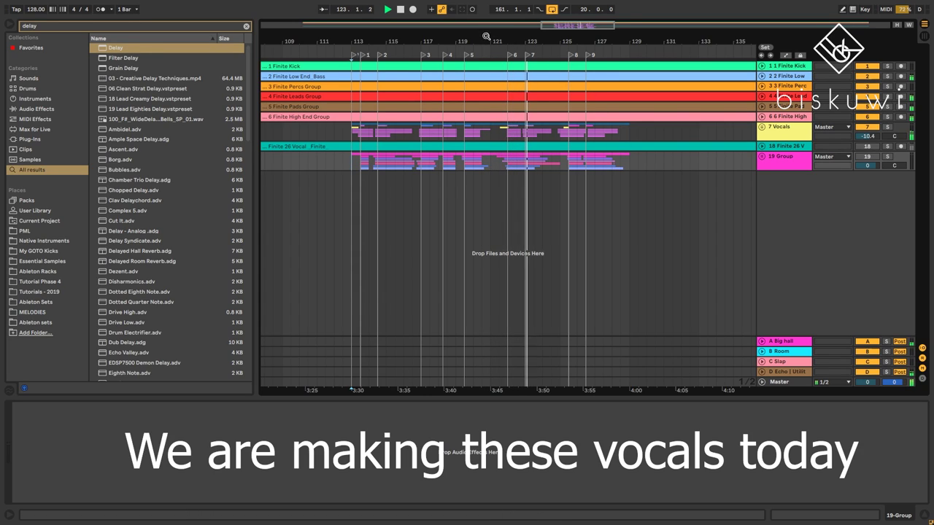
{"action": "left_click_drag", "start_coordinate": [486, 37], "coordinate": [449, 37]}
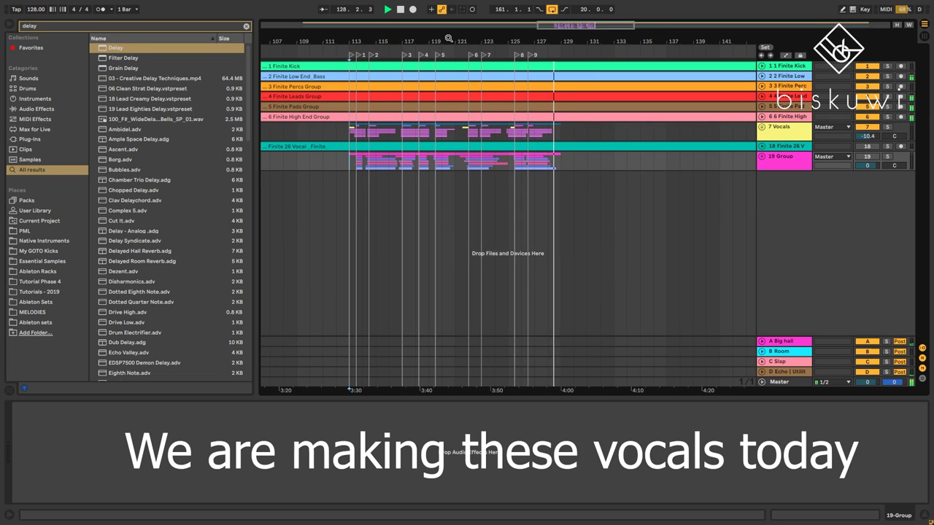
{"action": "left_click_drag", "start_coordinate": [448, 38], "coordinate": [429, 38]}
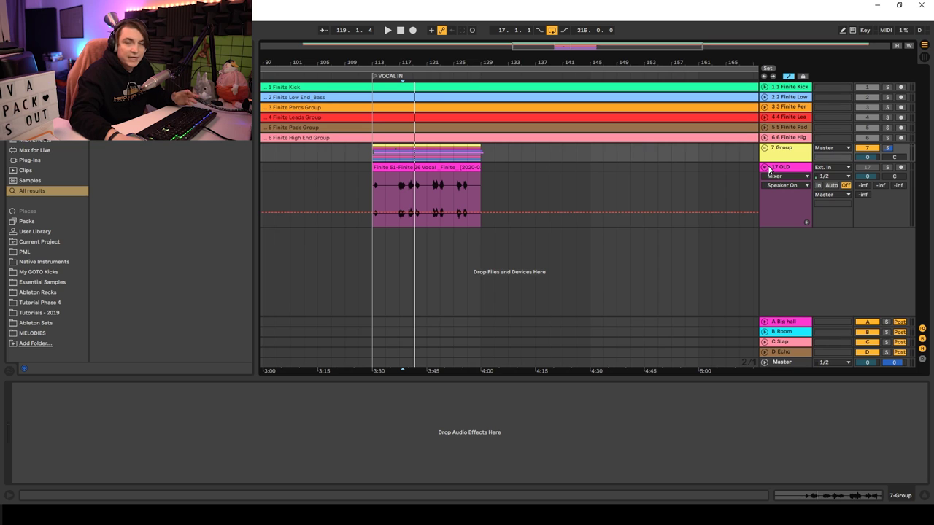
Select the original vocal clip on the 17 OLD track and inspect its waveform at bar 113.
{"action": "key", "text": "minus"}
{"action": "key", "text": "plus"}
{"action": "key", "text": "plus"}
{"action": "left_click", "coordinate": [378, 169]}
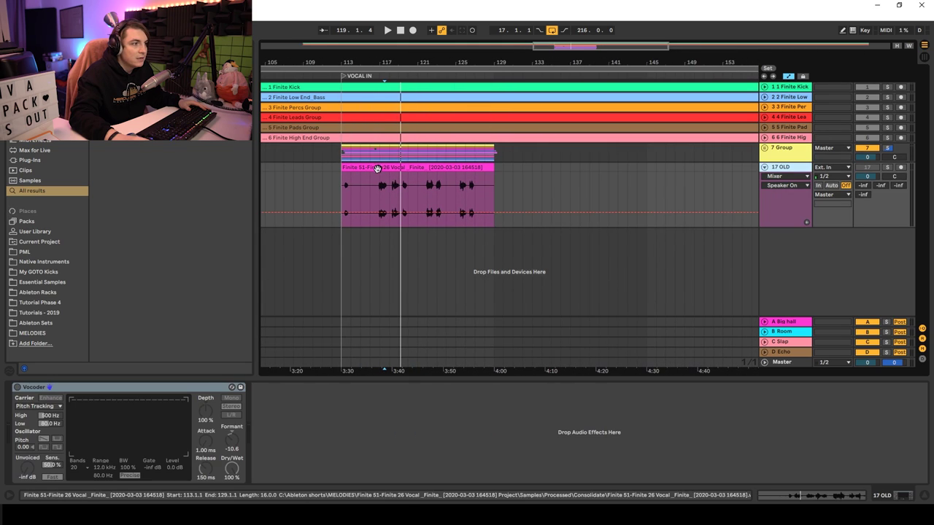
{"action": "left_click", "coordinate": [765, 168]}
{"action": "left_click", "coordinate": [765, 168]}
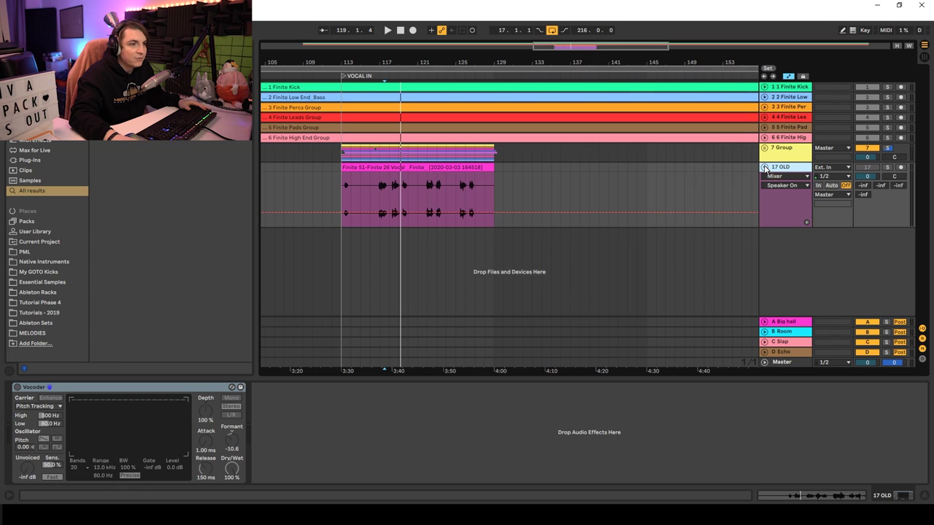
Expand 7 Group, examine the vocal takes Dub 1 to Dub 9 against the OLD clip, and start playback briefly.
{"action": "left_click", "coordinate": [765, 147]}
{"action": "scroll", "coordinate": [550, 264], "scroll_direction": "down", "scroll_amount": 5}
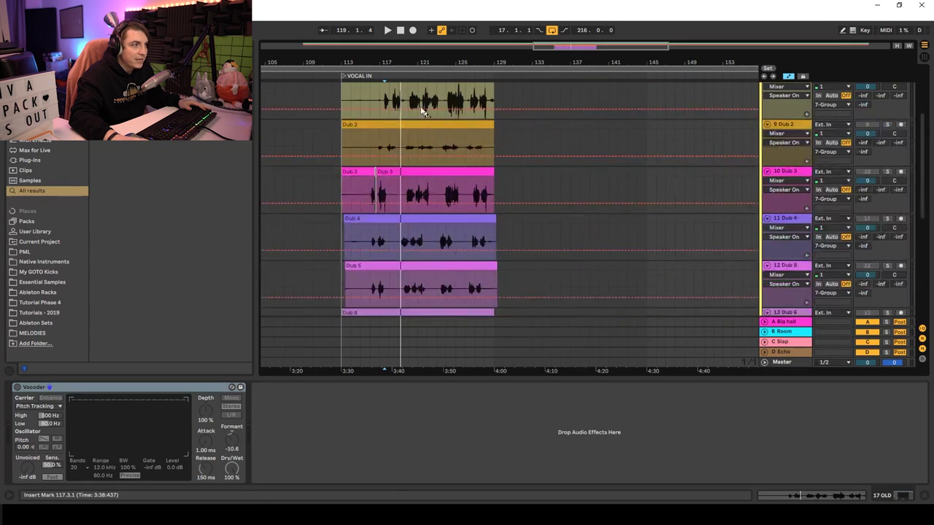
{"action": "left_click_drag", "start_coordinate": [369, 66], "coordinate": [423, 249]}
{"action": "scroll", "coordinate": [423, 248], "scroll_direction": "down", "scroll_amount": 4}
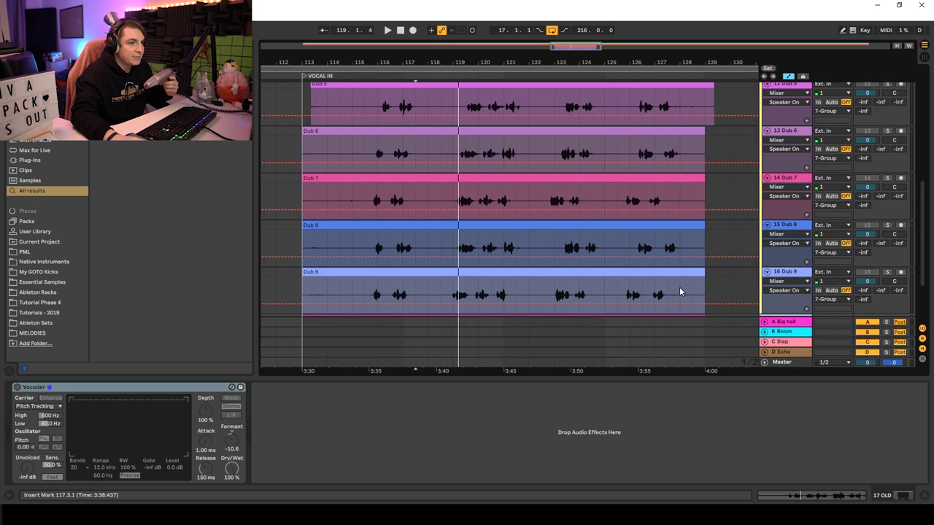
{"action": "scroll", "coordinate": [656, 180], "scroll_direction": "up", "scroll_amount": 5}
{"action": "scroll", "coordinate": [660, 184], "scroll_direction": "down", "scroll_amount": 6}
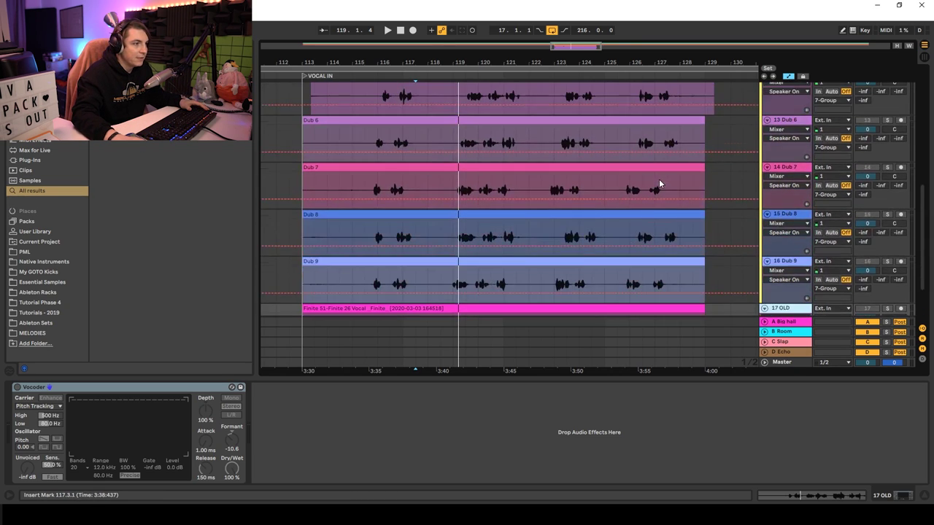
{"action": "scroll", "coordinate": [660, 180], "scroll_direction": "down", "scroll_amount": 3}
{"action": "scroll", "coordinate": [557, 192], "scroll_direction": "down", "scroll_amount": 2}
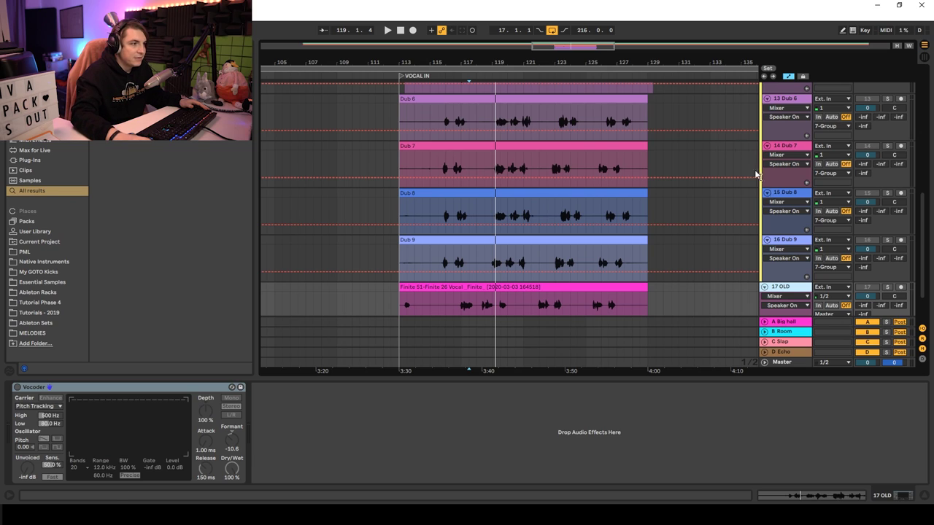
{"action": "scroll", "coordinate": [469, 370], "scroll_direction": "up", "scroll_amount": 5}
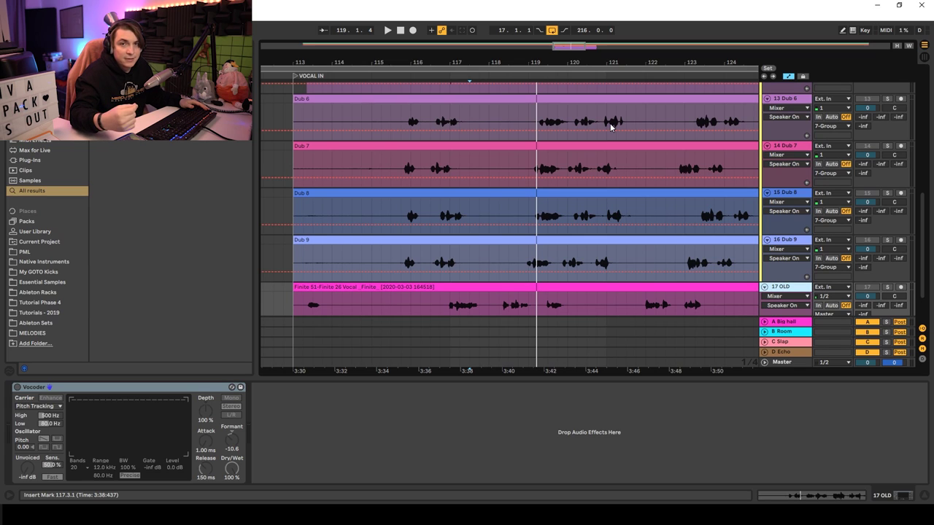
{"action": "key", "text": "space"}
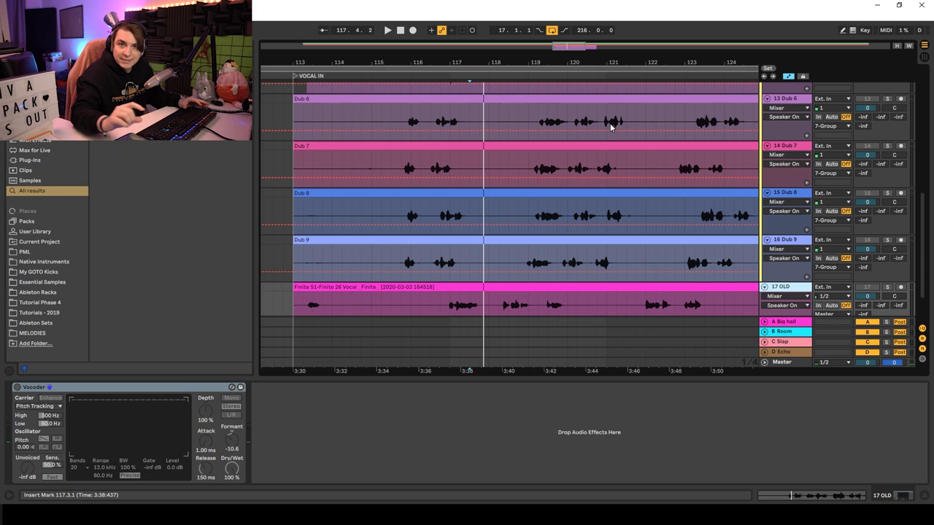
Collapse 7 Group so the arrangement shows only its clip overview above the OLD track.
{"action": "scroll", "coordinate": [672, 227], "scroll_direction": "up", "scroll_amount": 10}
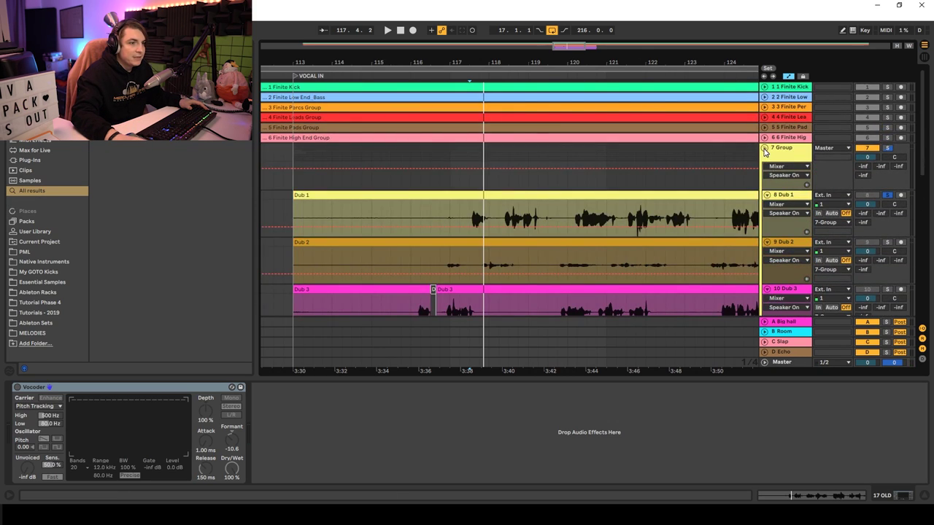
{"action": "left_click", "coordinate": [764, 150]}
{"action": "scroll", "coordinate": [471, 88], "scroll_direction": "down", "scroll_amount": 5}
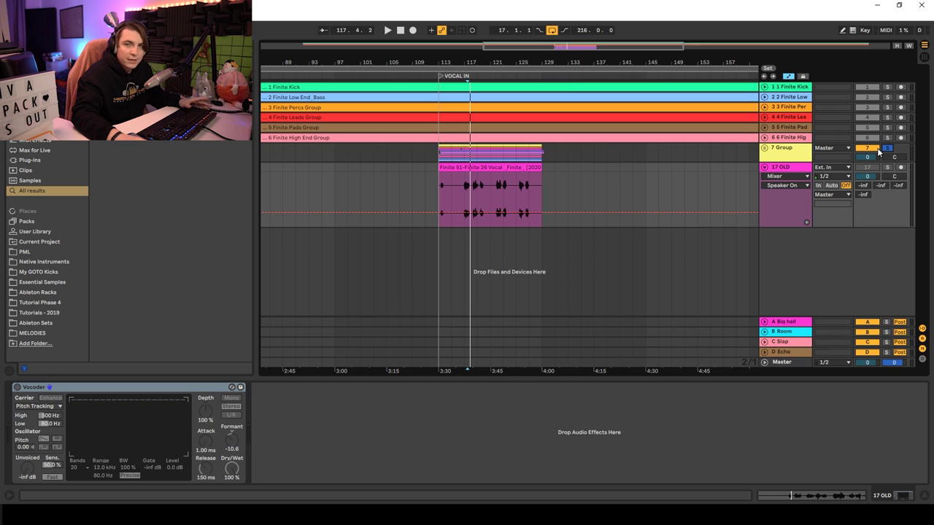
Expand the 6 Finite High End track, mute 7 Group, and play the full arrangement with the OLD vocal from the VOCAL IN locator.
{"action": "left_click", "coordinate": [765, 139]}
{"action": "scroll", "coordinate": [442, 71], "scroll_direction": "down", "scroll_amount": 3}
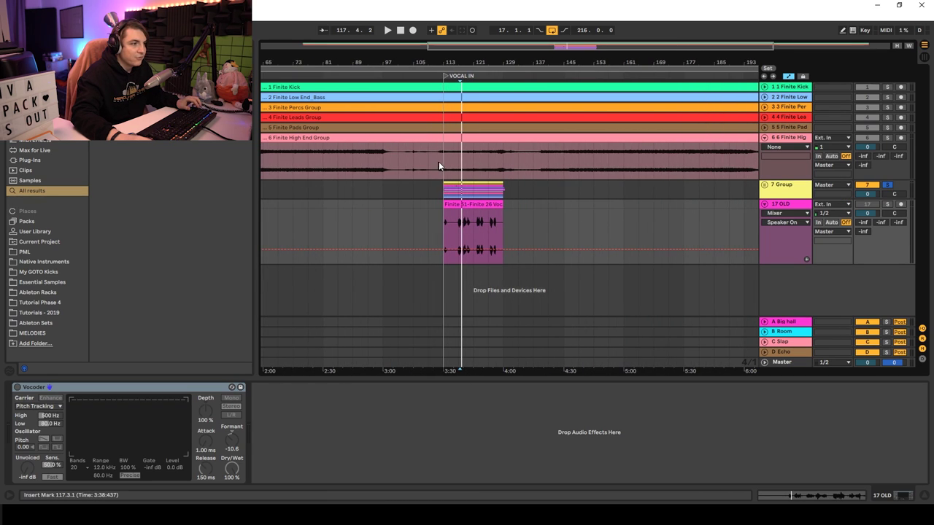
{"action": "left_click", "coordinate": [438, 166]}
{"action": "key", "text": "space"}
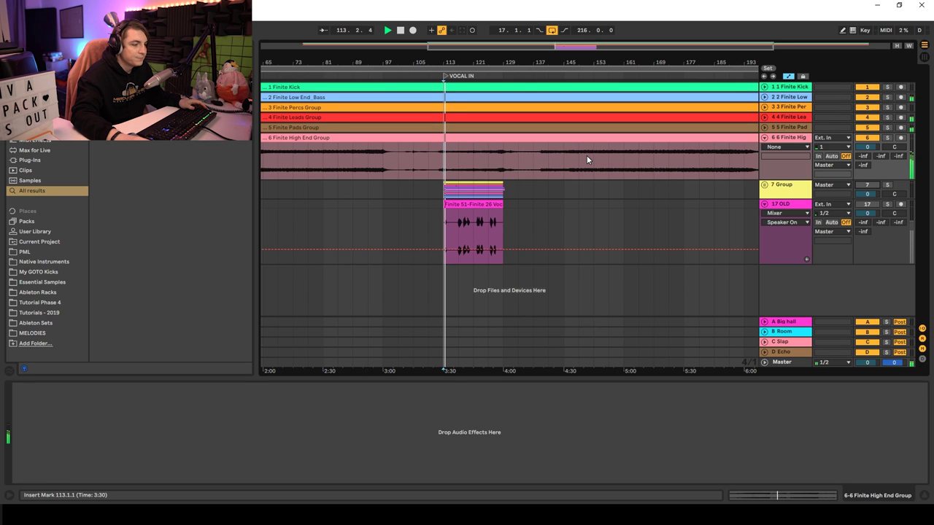
{"action": "key", "text": "F11"}
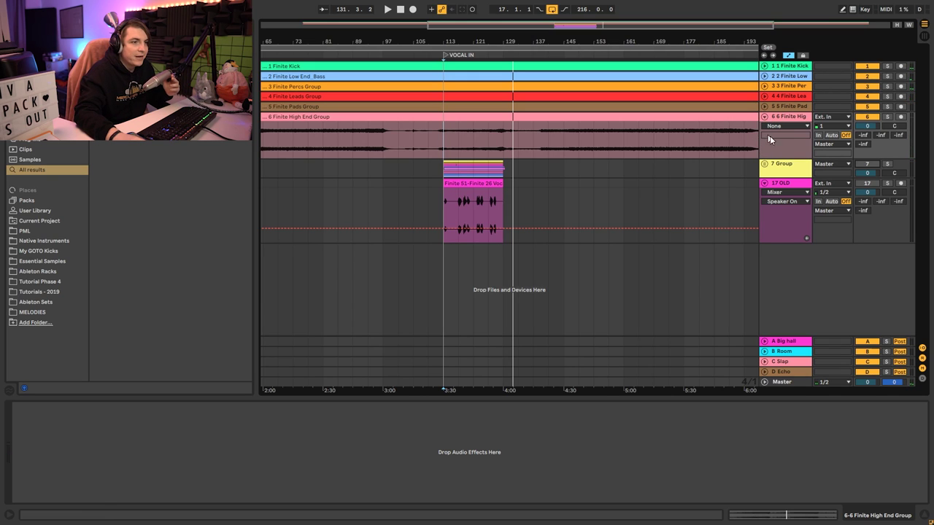
Expand 7 Group, solo the Dub 3 track and play it from bar 116.
{"action": "left_click", "coordinate": [764, 164]}
{"action": "key", "text": "z"}
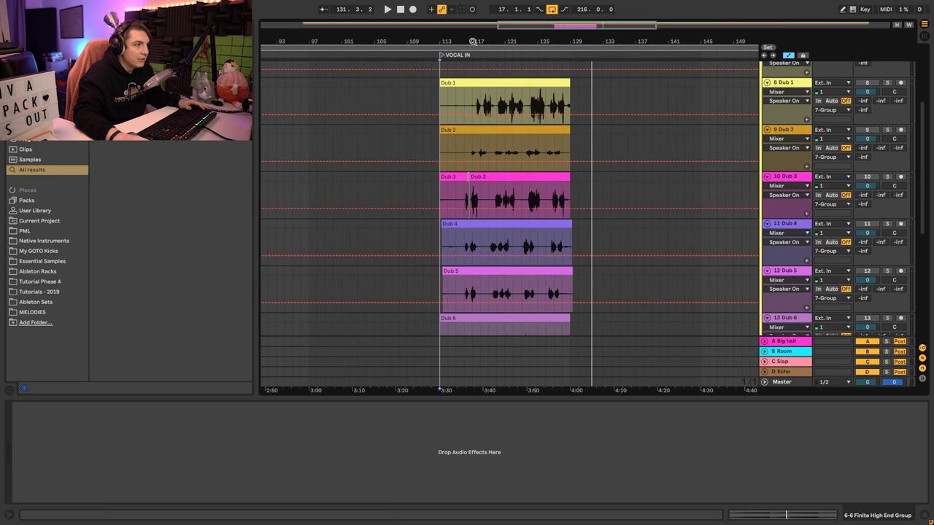
{"action": "left_click", "coordinate": [436, 197]}
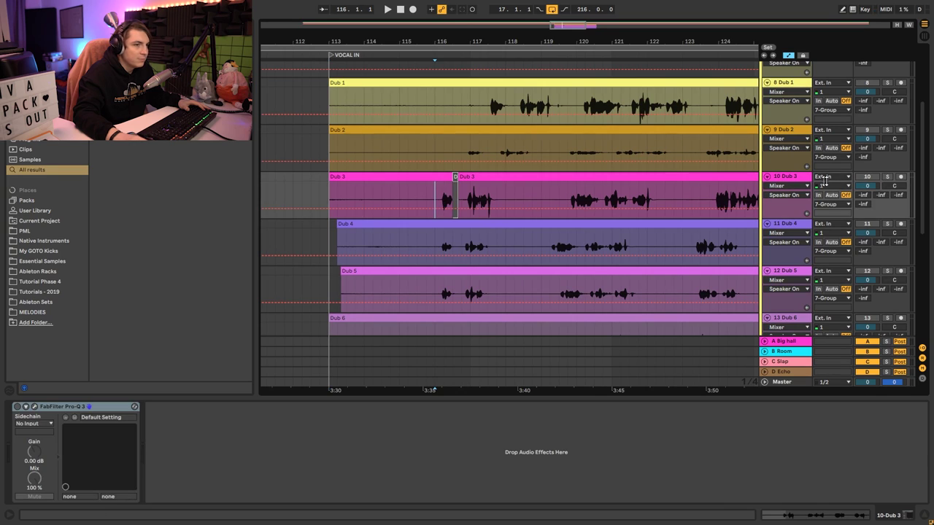
{"action": "key", "text": "space"}
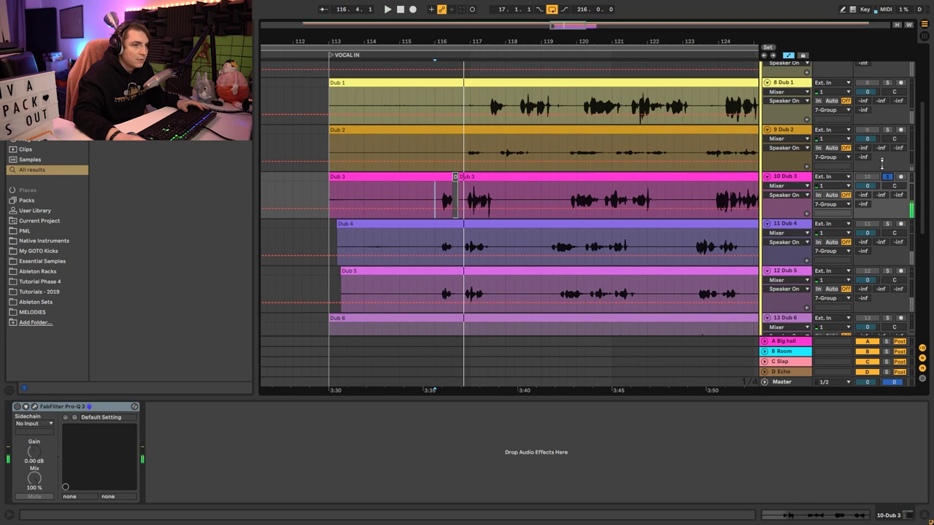
Activate and solo 7 Group, and listen to the soloed Dub 3 vocal phrases.
{"action": "scroll", "coordinate": [876, 146], "scroll_direction": "up", "scroll_amount": 4}
{"action": "scroll", "coordinate": [869, 147], "scroll_direction": "down", "scroll_amount": 5}
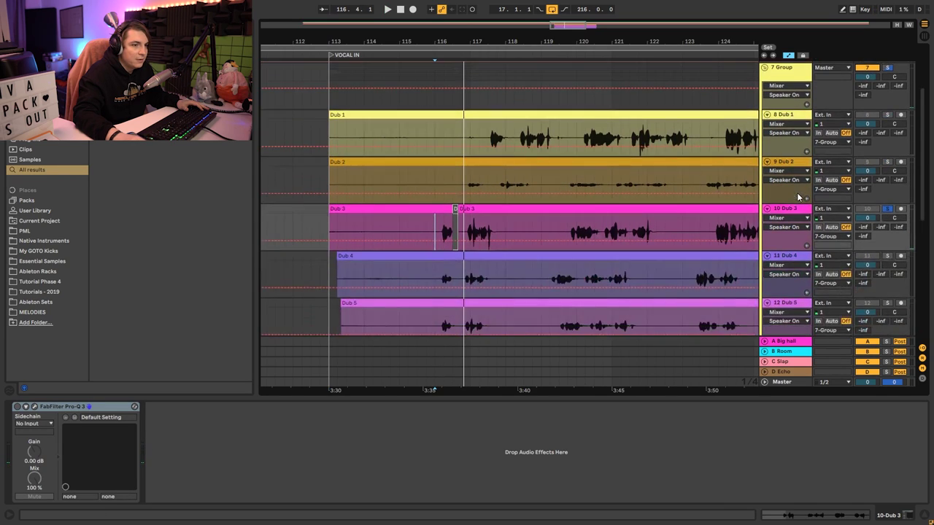
{"action": "key", "text": "space"}
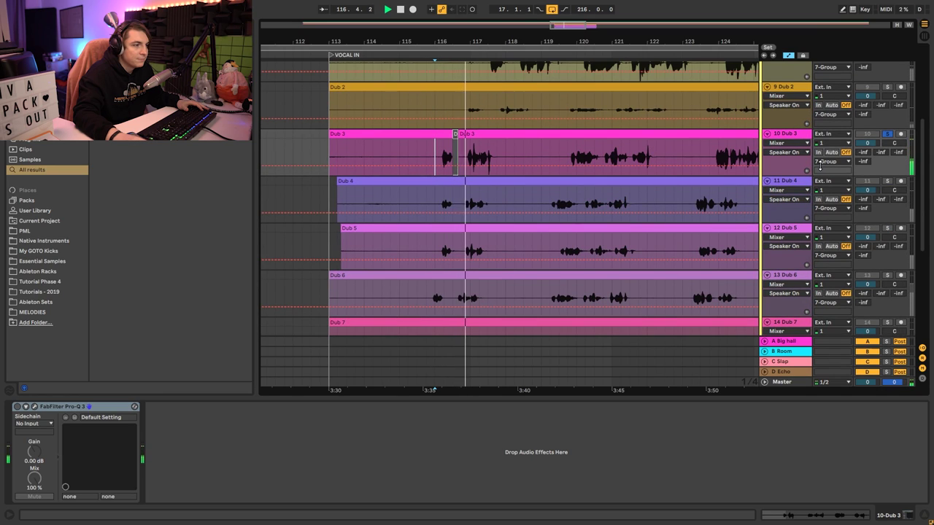
{"action": "key", "text": "minus"}
{"action": "key", "text": "minus"}
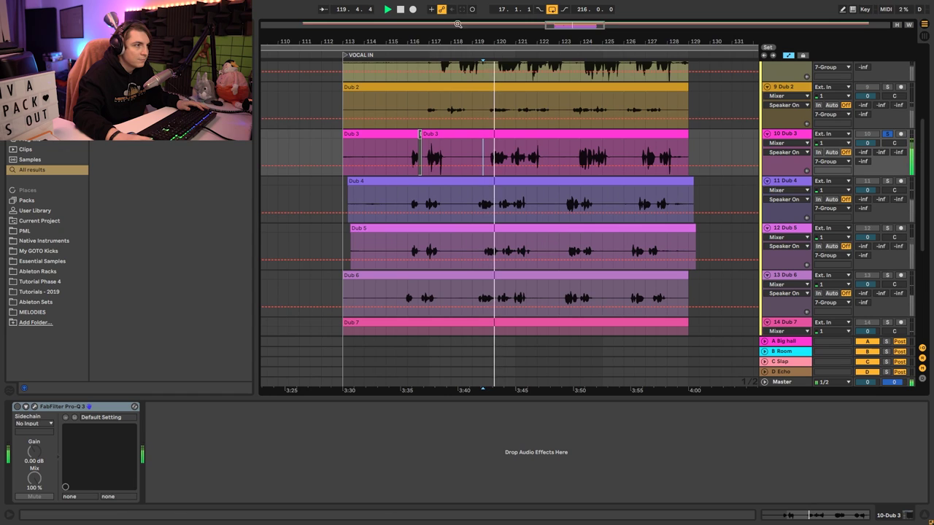
{"action": "key", "text": "minus"}
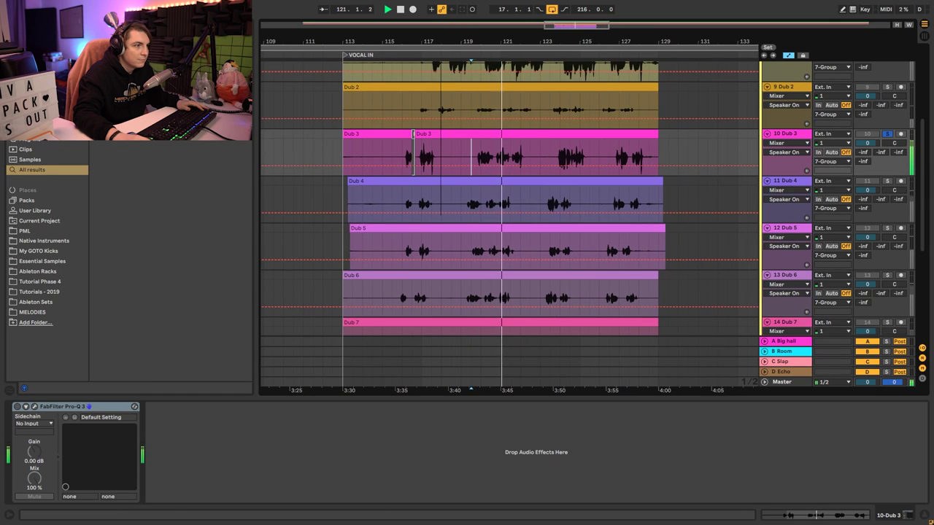
{"action": "key", "text": "plus"}
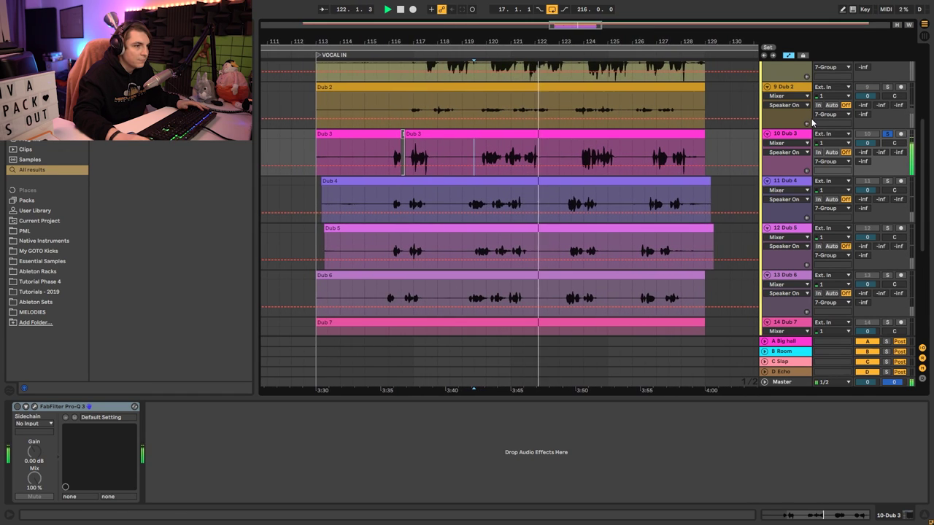
Turn off the solos on 7 Group and Dub 3, and add a locator at bar 115.
{"action": "scroll", "coordinate": [411, 183], "scroll_direction": "down", "scroll_amount": 5}
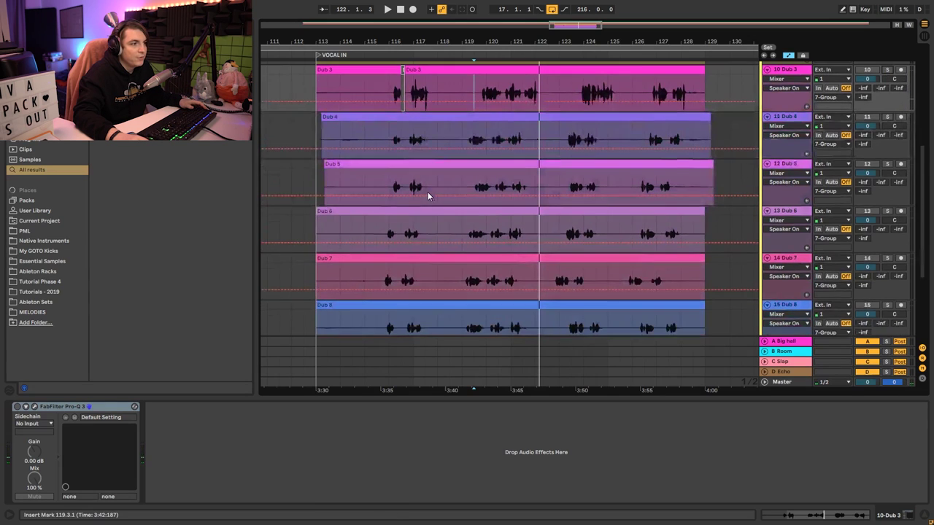
{"action": "scroll", "coordinate": [400, 228], "scroll_direction": "up", "scroll_amount": 12}
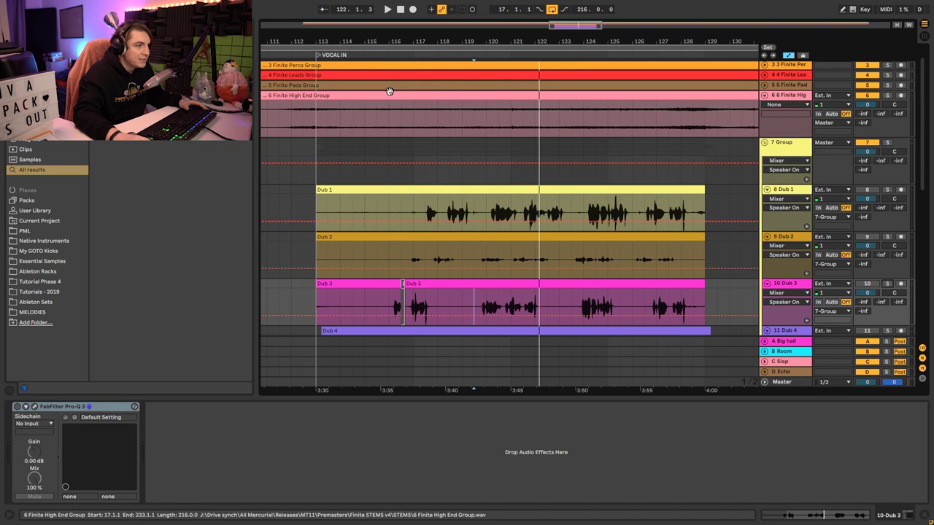
{"action": "right_click", "coordinate": [367, 59]}
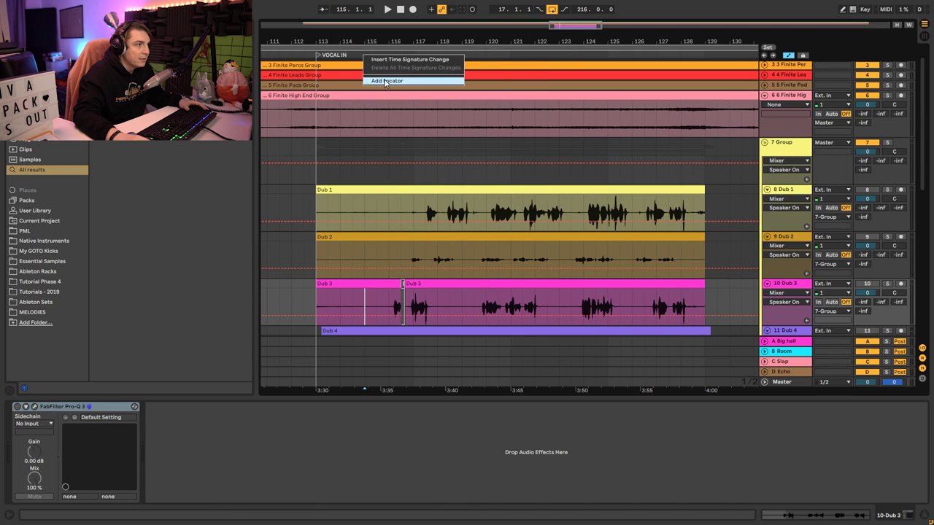
{"action": "left_click", "coordinate": [384, 81]}
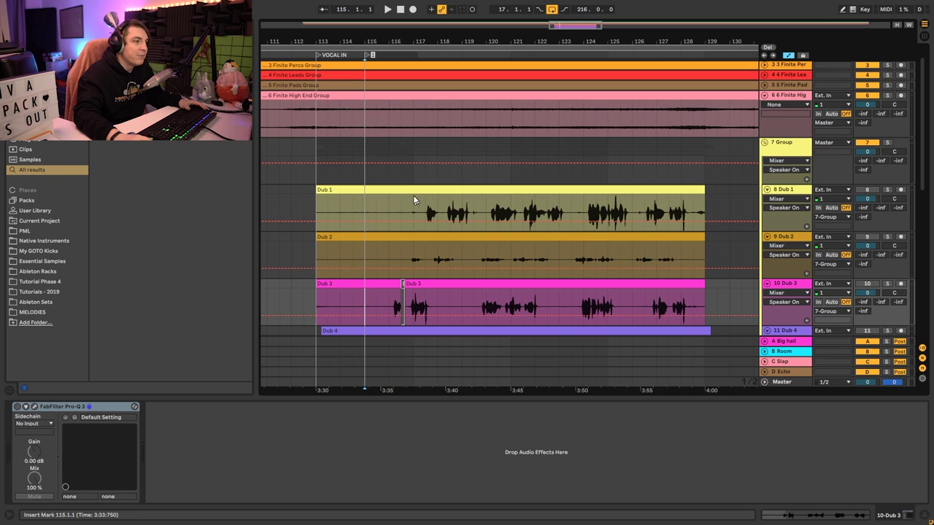
{"action": "left_click", "coordinate": [400, 179]}
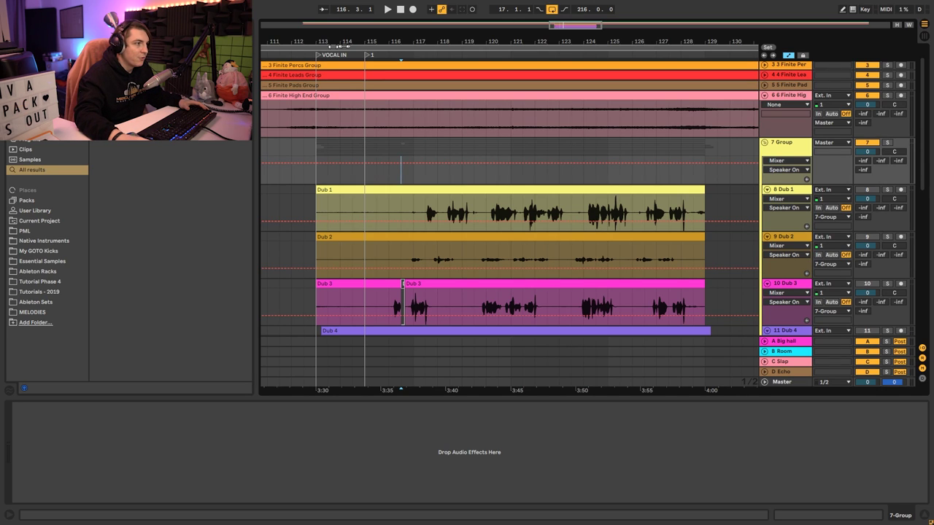
Trim the silence before the first phrase in Dub 1 to Dub 9 and align all clip starts to the bar 115 locator.
{"action": "left_click_drag", "start_coordinate": [358, 38], "coordinate": [360, 81]}
{"action": "scroll", "coordinate": [559, 170], "scroll_direction": "down", "scroll_amount": 5}
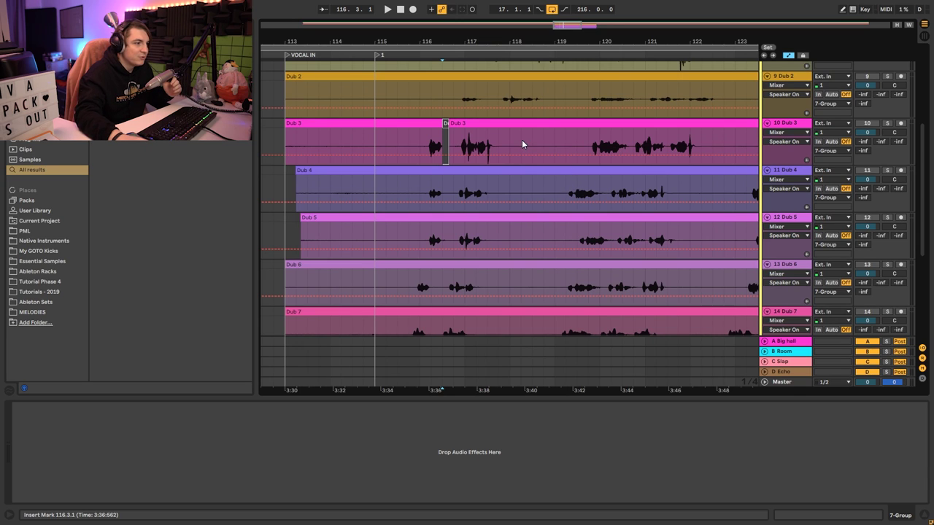
{"action": "scroll", "coordinate": [416, 146], "scroll_direction": "down", "scroll_amount": 3}
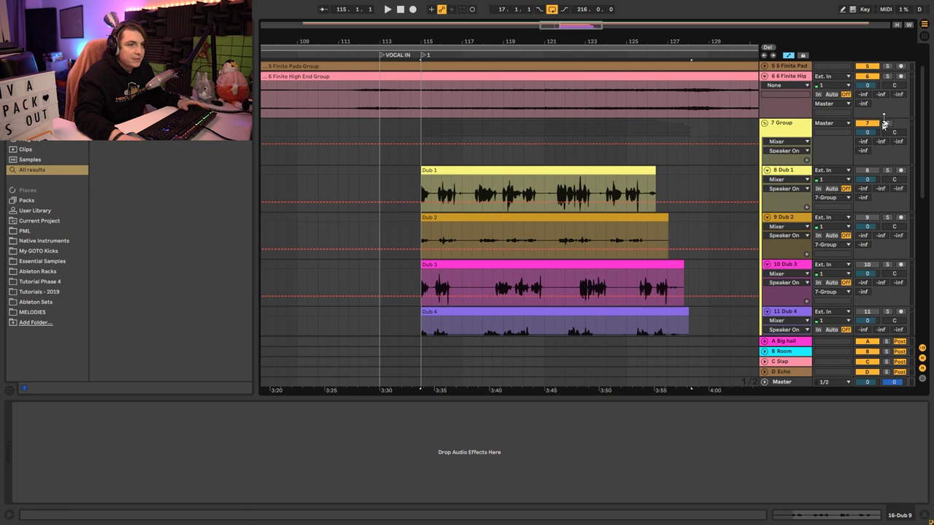
Check the alignment of the phrases across Dub 1 to Dub 9 and compare them with the OLD vocal clip.
{"action": "scroll", "coordinate": [601, 207], "scroll_direction": "down", "scroll_amount": 6}
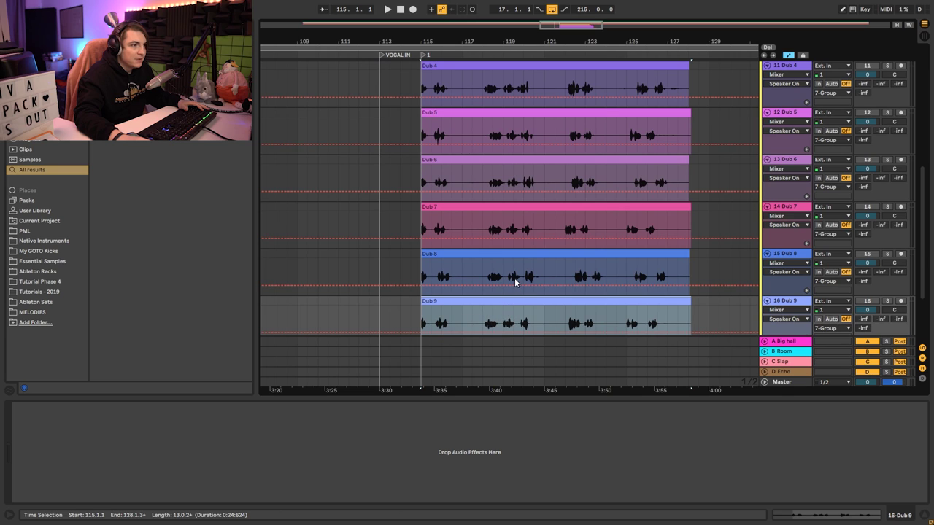
{"action": "scroll", "coordinate": [492, 256], "scroll_direction": "up", "scroll_amount": 4}
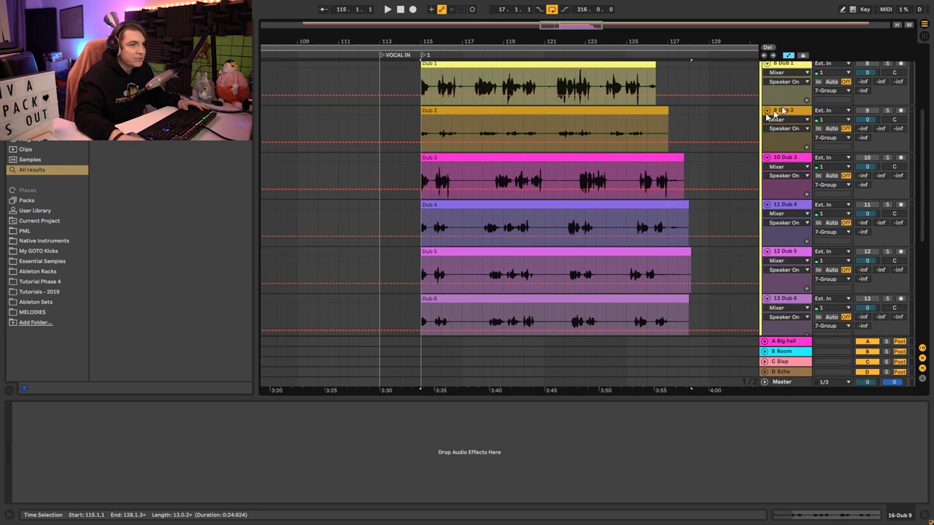
{"action": "scroll", "coordinate": [542, 140], "scroll_direction": "up", "scroll_amount": 2}
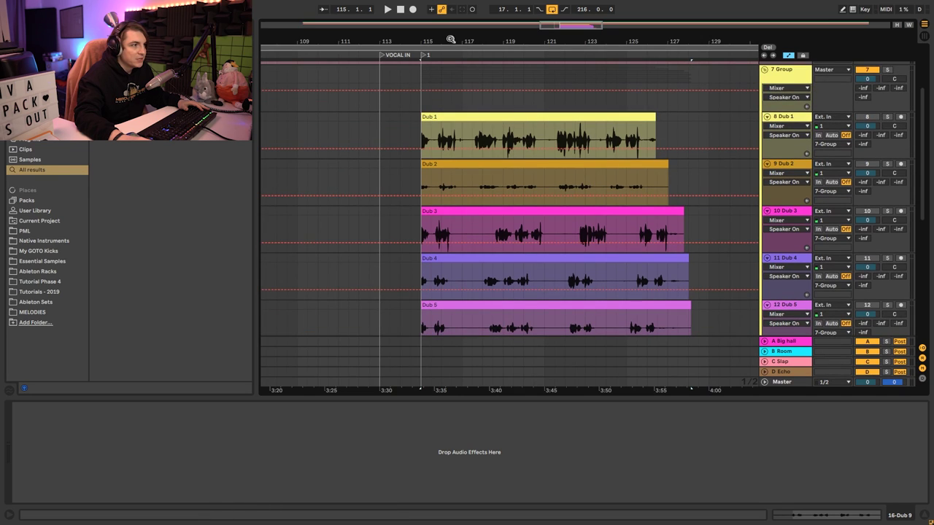
{"action": "key", "text": "plus"}
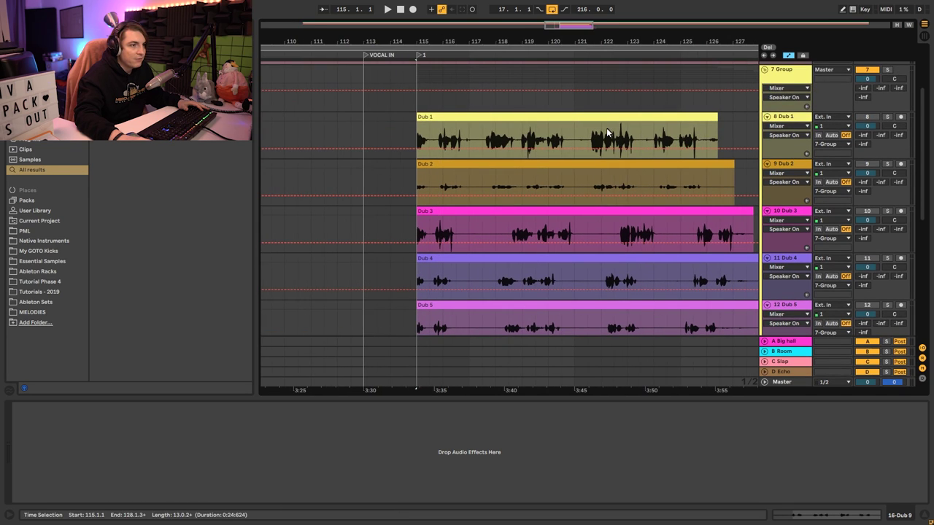
{"action": "key", "text": "minus"}
{"action": "scroll", "coordinate": [617, 248], "scroll_direction": "down", "scroll_amount": 5}
{"action": "scroll", "coordinate": [619, 251], "scroll_direction": "down", "scroll_amount": 4}
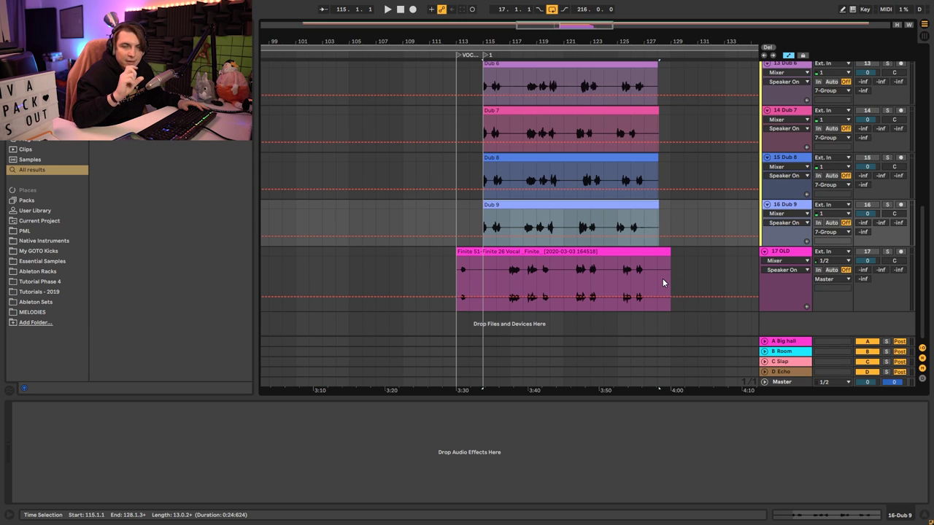
Raise the clip gain of Dub 2 so its waveform matches the level of the other dubs.
{"action": "scroll", "coordinate": [686, 356], "scroll_direction": "up", "scroll_amount": 10}
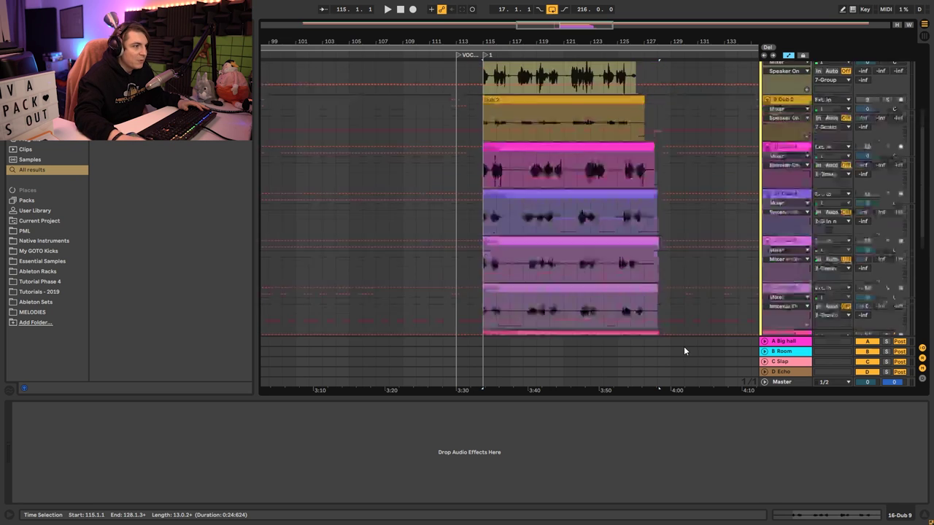
{"action": "scroll", "coordinate": [676, 342], "scroll_direction": "down", "scroll_amount": 6}
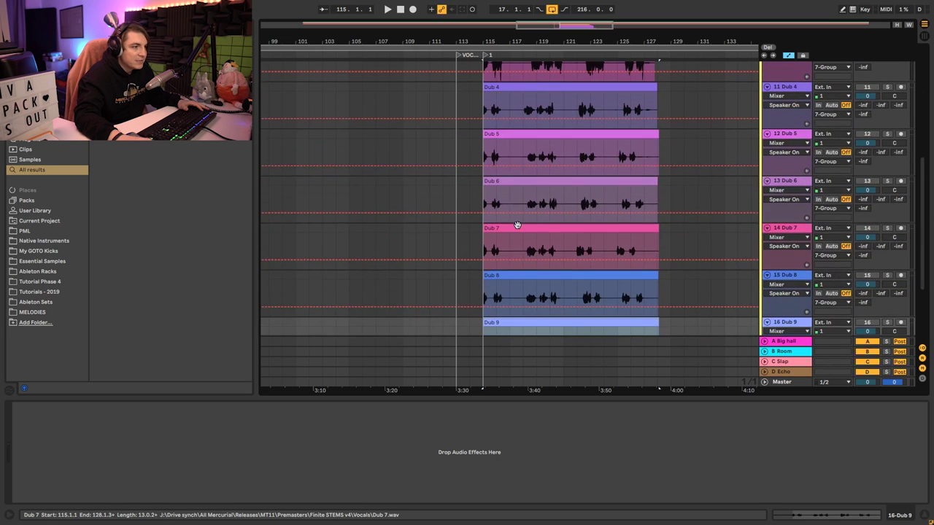
{"action": "scroll", "coordinate": [537, 243], "scroll_direction": "down", "scroll_amount": 1}
{"action": "scroll", "coordinate": [536, 242], "scroll_direction": "down", "scroll_amount": 1}
{"action": "scroll", "coordinate": [535, 242], "scroll_direction": "up", "scroll_amount": 5}
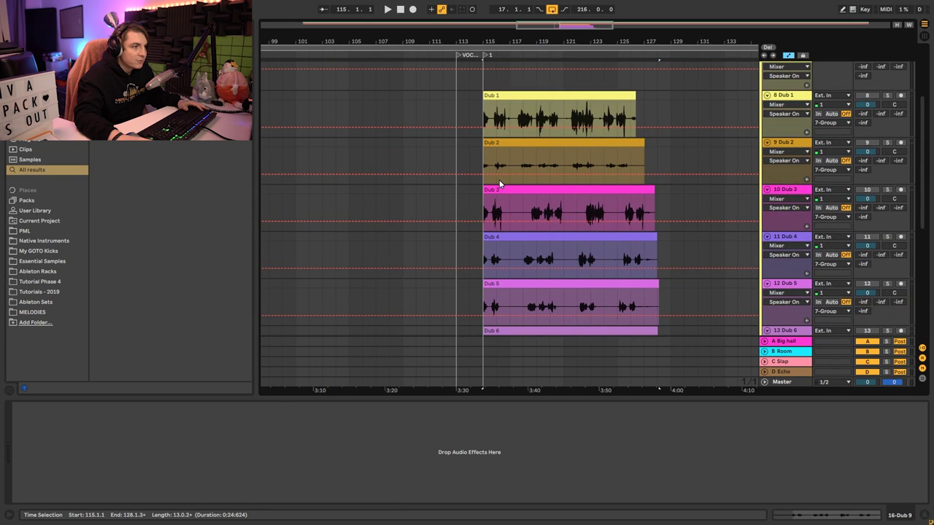
{"action": "double_click", "coordinate": [515, 167]}
{"action": "left_click_drag", "start_coordinate": [94, 276], "coordinate": [94, 260]}
{"action": "key", "text": "shift+Tab"}
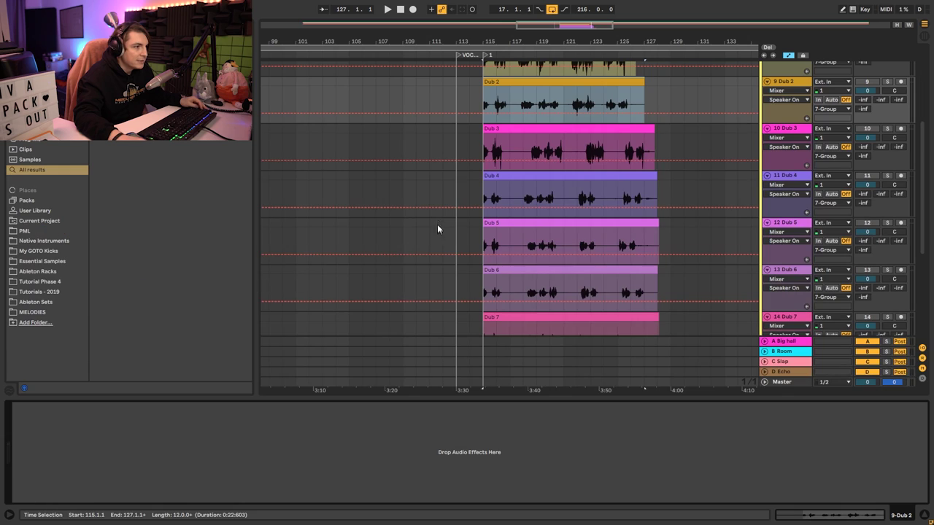
Lower the clip gains of Dub 3 and Dub 1 to bring their levels closer to the other dubs.
{"action": "double_click", "coordinate": [500, 129]}
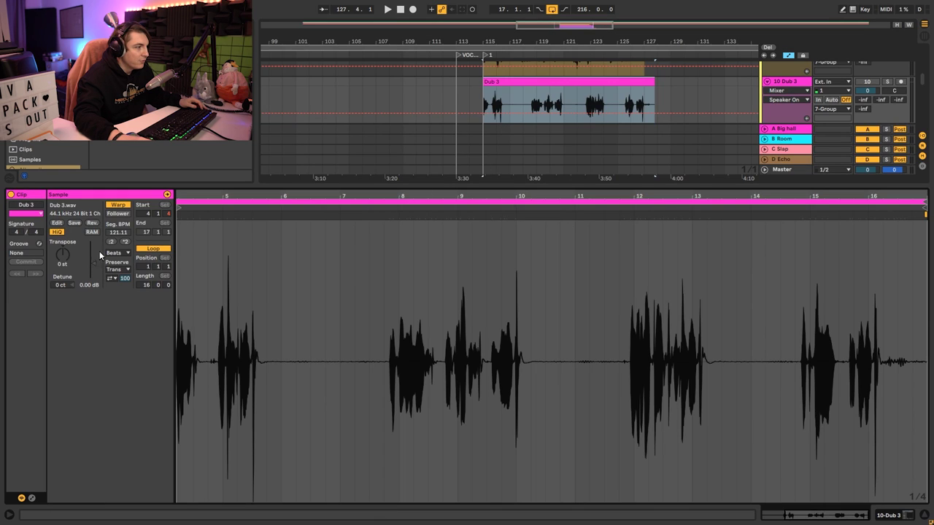
{"action": "left_click_drag", "start_coordinate": [94, 263], "coordinate": [95, 255]}
{"action": "key", "text": "shift+Tab"}
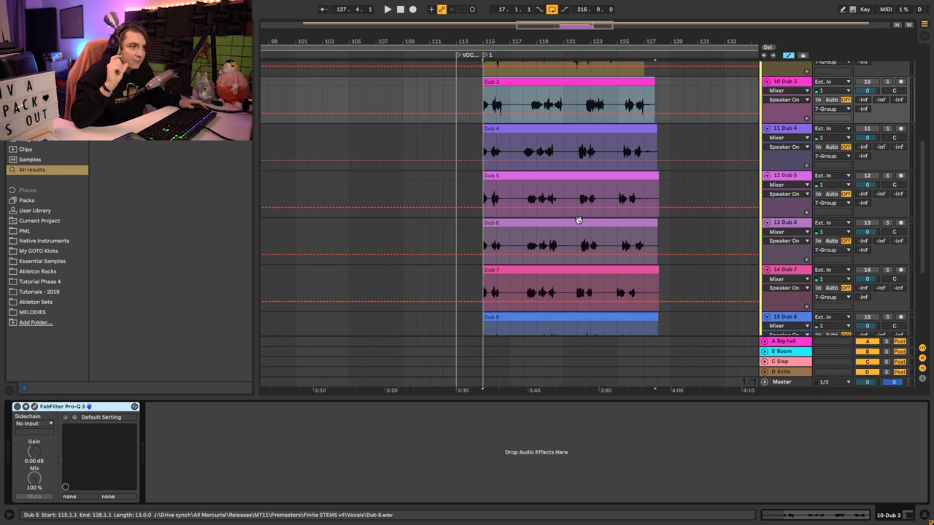
{"action": "scroll", "coordinate": [594, 230], "scroll_direction": "up", "scroll_amount": 5}
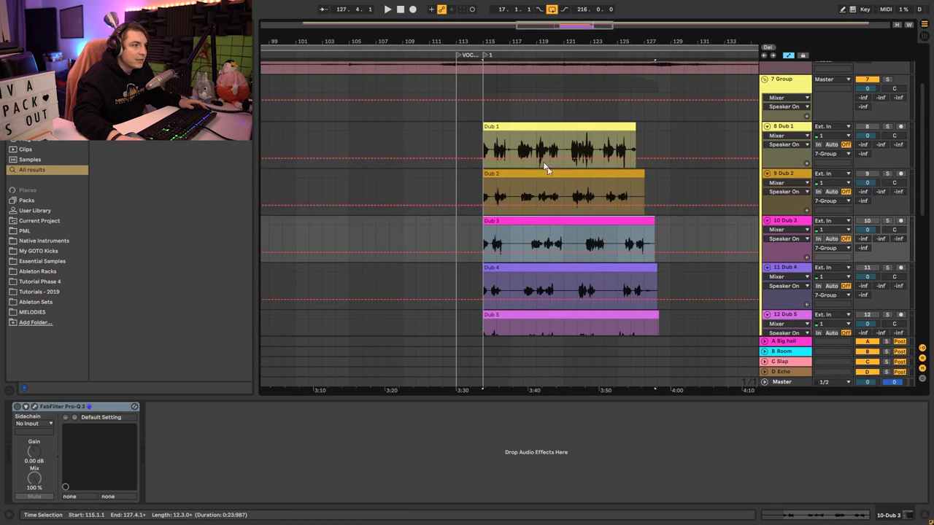
{"action": "double_click", "coordinate": [514, 127]}
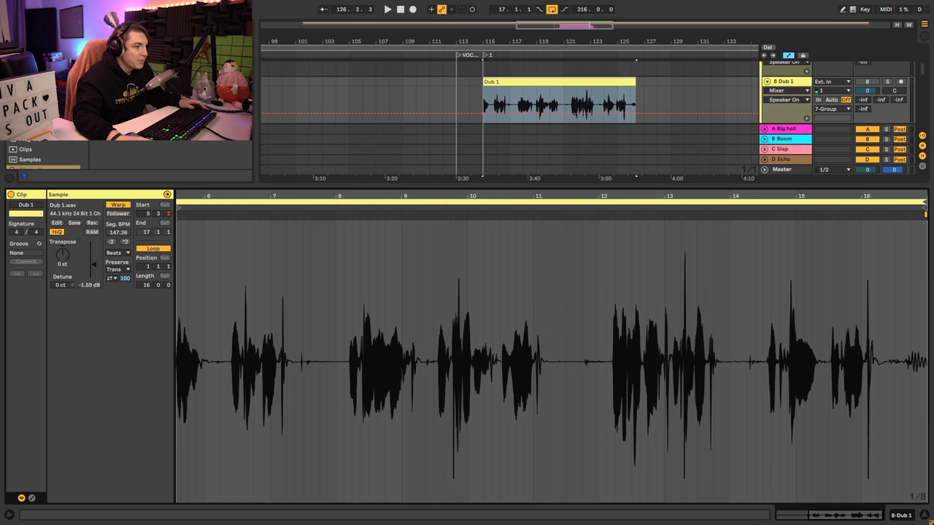
{"action": "double_click", "coordinate": [552, 109]}
Compare Dub 1 and Dub 2 by soloing them in turn from bar 115, and delete the Dub 1 track.
{"action": "left_click_drag", "start_coordinate": [507, 42], "coordinate": [507, 58]}
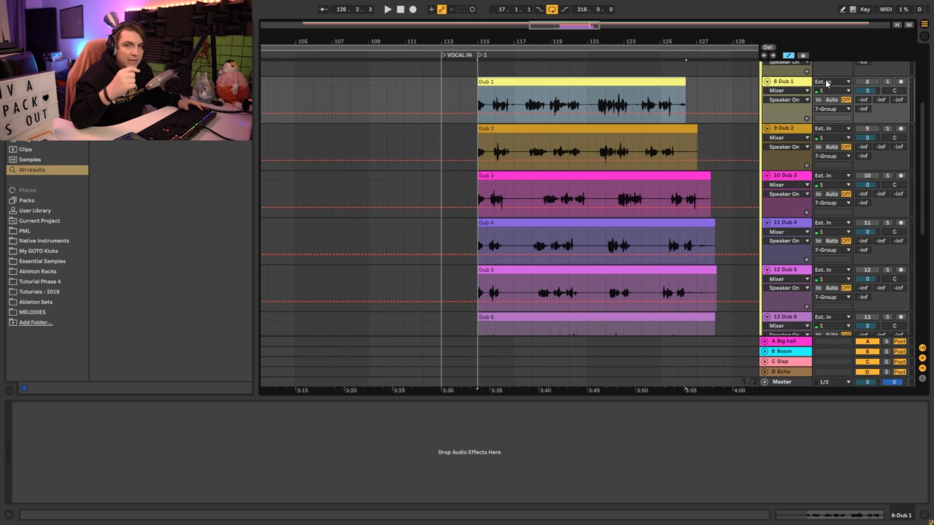
{"action": "left_click", "coordinate": [888, 81]}
{"action": "key", "text": "space"}
{"action": "left_click", "coordinate": [887, 130]}
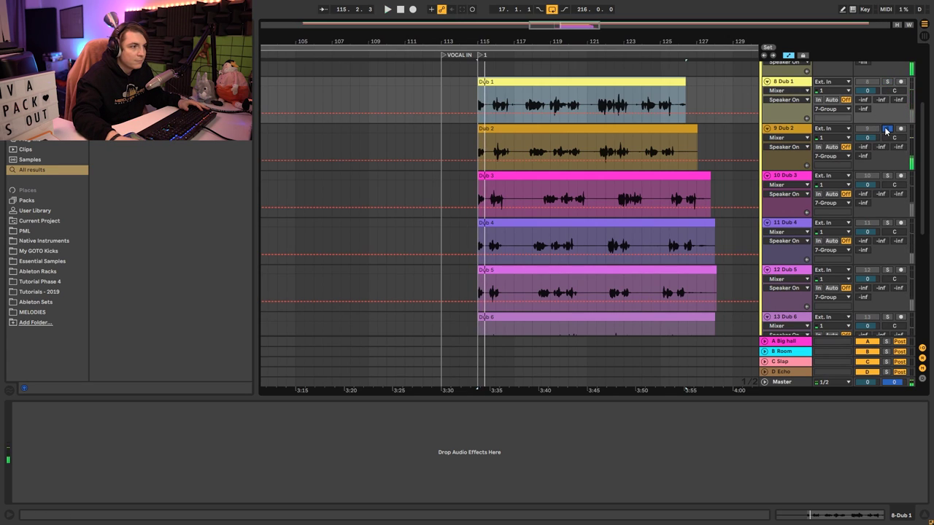
{"action": "left_click", "coordinate": [887, 81]}
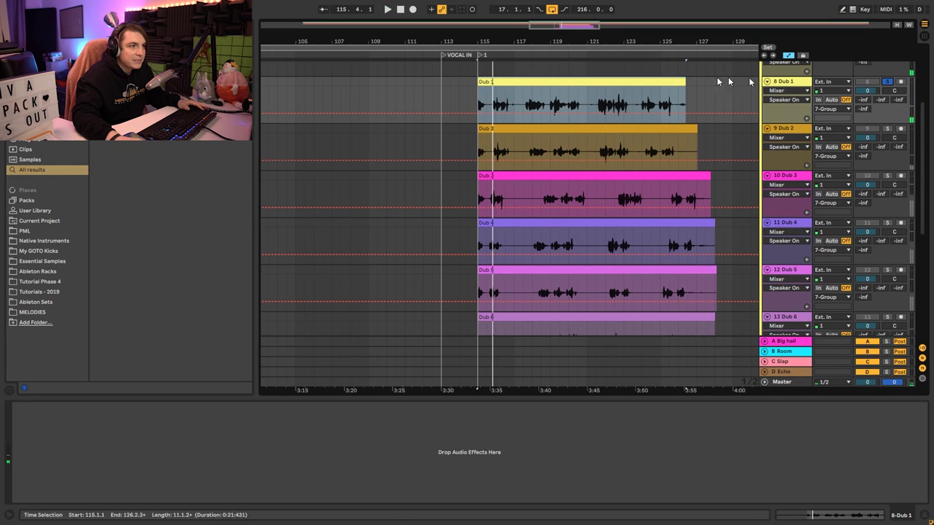
{"action": "right_click", "coordinate": [784, 82]}
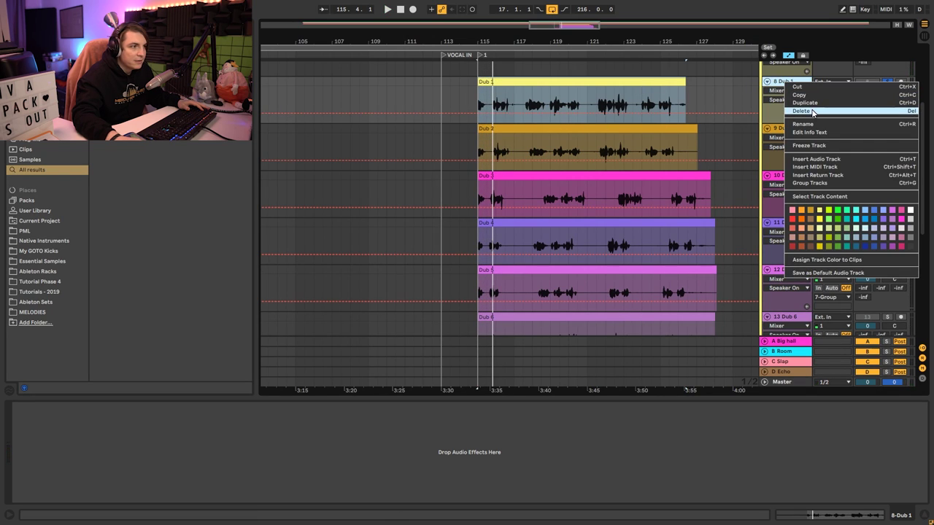
{"action": "left_click", "coordinate": [803, 111]}
Listen to Dub 2 in solo, including its phrase from bar 118, and delete the Dub 2 track.
{"action": "left_click", "coordinate": [888, 114]}
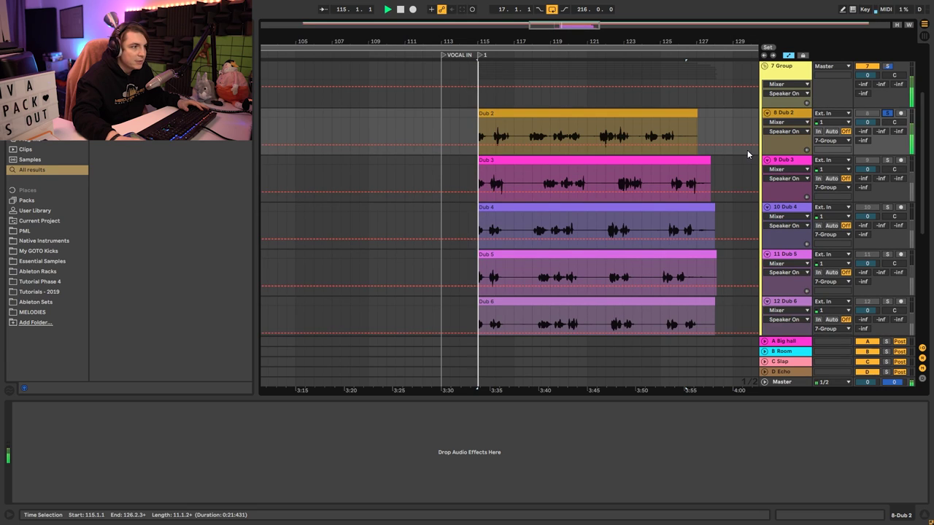
{"action": "left_click", "coordinate": [531, 131]}
{"action": "key", "text": "space"}
{"action": "key", "text": "space"}
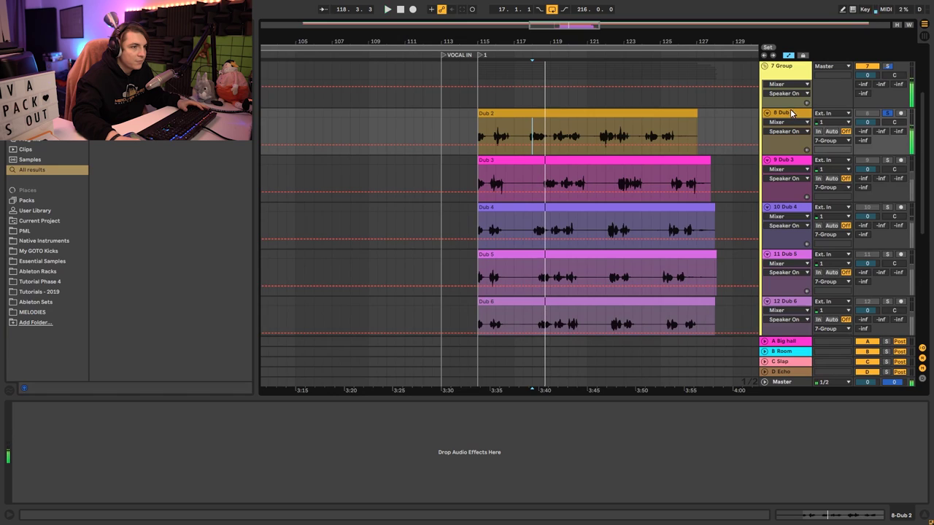
{"action": "right_click", "coordinate": [843, 130]}
{"action": "left_click", "coordinate": [835, 140]}
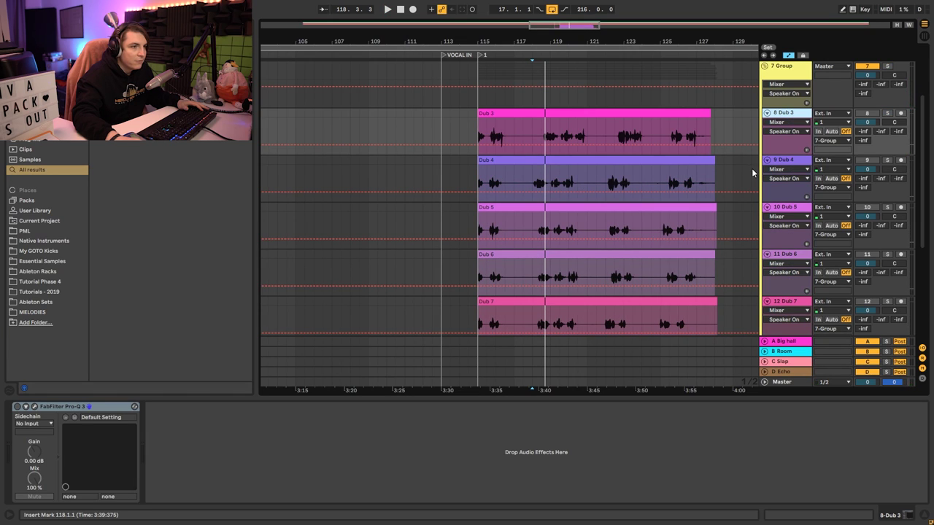
Listen to the opening phrase of Dub 3 and Dub 5 in solo, starting from bar 115.
{"action": "left_click", "coordinate": [478, 134]}
{"action": "key", "text": "s"}
{"action": "key", "text": "space"}
{"action": "key", "text": "space"}
{"action": "key", "text": "space"}
{"action": "key", "text": "space"}
{"action": "key", "text": "space"}
{"action": "left_click", "coordinate": [887, 207]}
{"action": "key", "text": "space"}
{"action": "key", "text": "space"}
Listen to the opening phrase of Dub 6 to Dub 9, soloing one track after another.
{"action": "scroll", "coordinate": [889, 209], "scroll_direction": "down", "scroll_amount": 2}
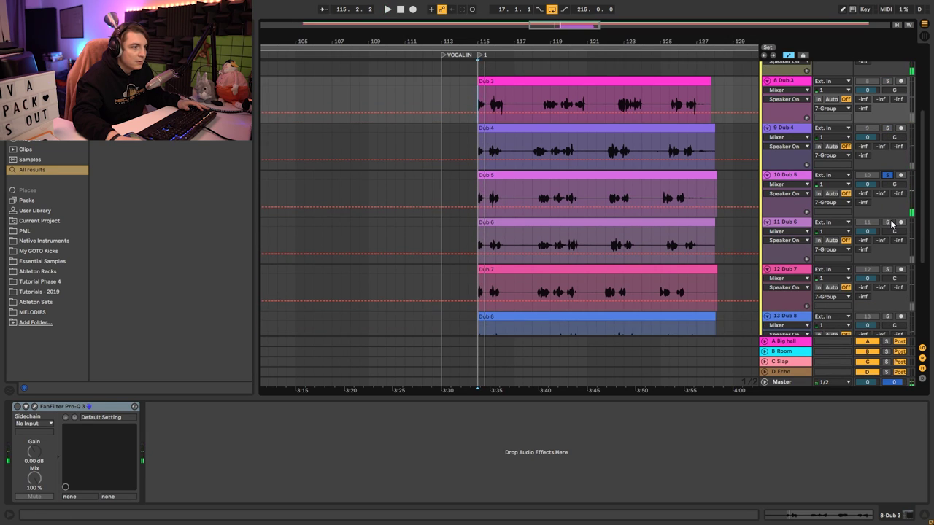
{"action": "scroll", "coordinate": [888, 223], "scroll_direction": "down", "scroll_amount": 3}
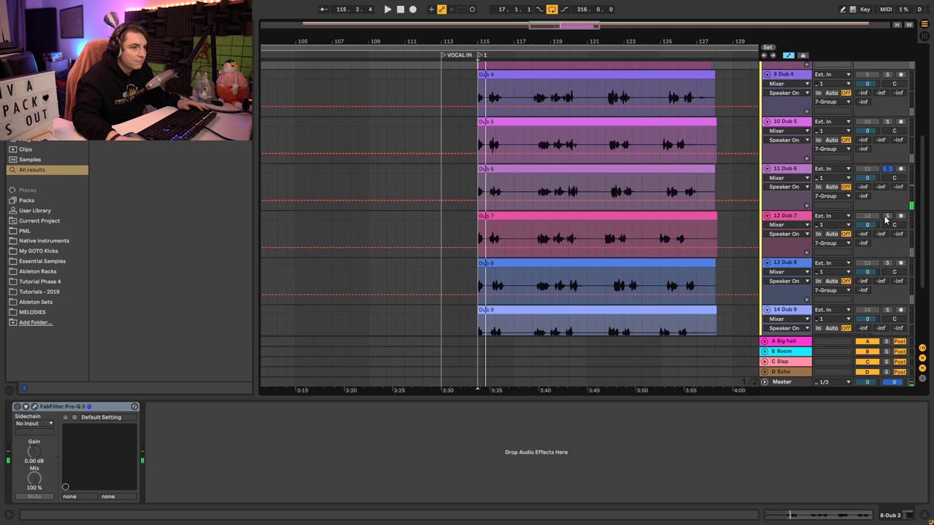
{"action": "scroll", "coordinate": [887, 221], "scroll_direction": "down", "scroll_amount": 3}
{"action": "left_click", "coordinate": [887, 220]}
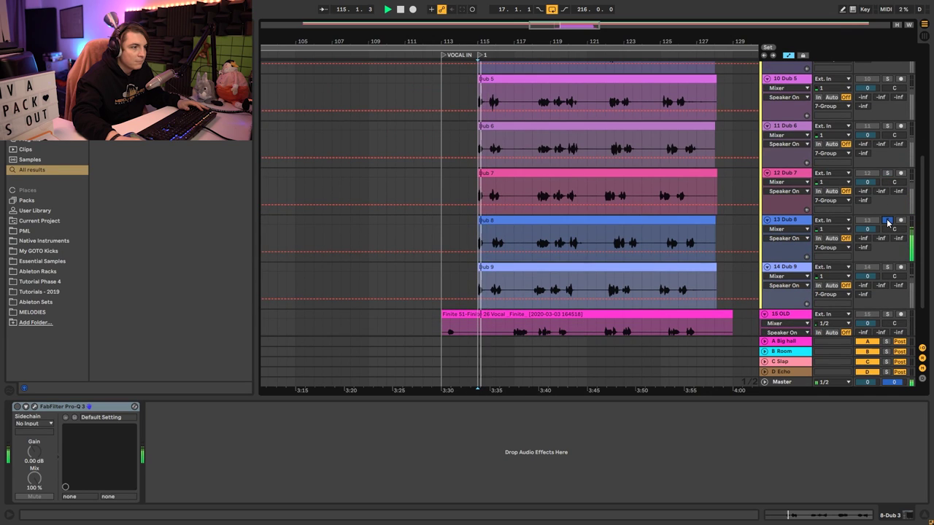
{"action": "left_click", "coordinate": [888, 267]}
Replay the opening phrase of Dub 3 in solo, and compare its phrase timing with the dubs down to Dub 9.
{"action": "scroll", "coordinate": [888, 270], "scroll_direction": "up", "scroll_amount": 3}
{"action": "scroll", "coordinate": [831, 209], "scroll_direction": "up", "scroll_amount": 5}
{"action": "left_click_drag", "start_coordinate": [509, 36], "coordinate": [509, 70]}
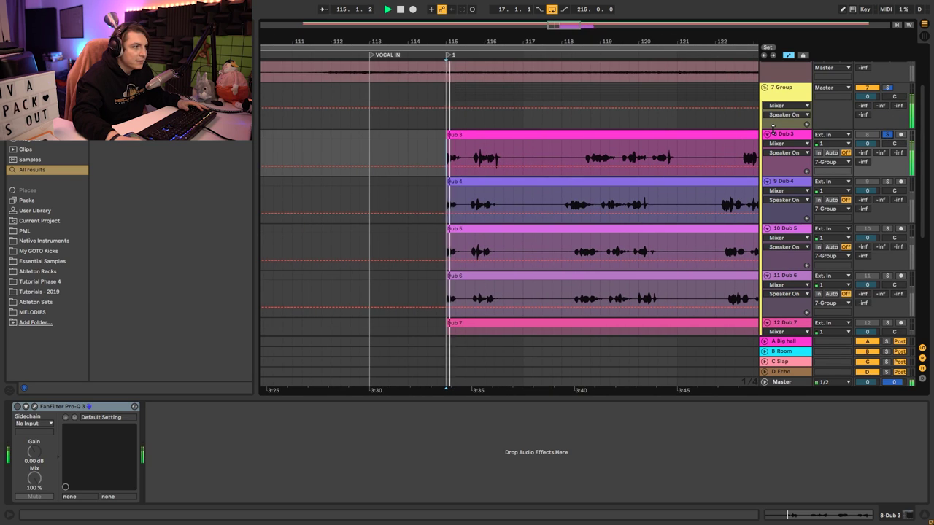
{"action": "scroll", "coordinate": [497, 66], "scroll_direction": "down", "scroll_amount": 3}
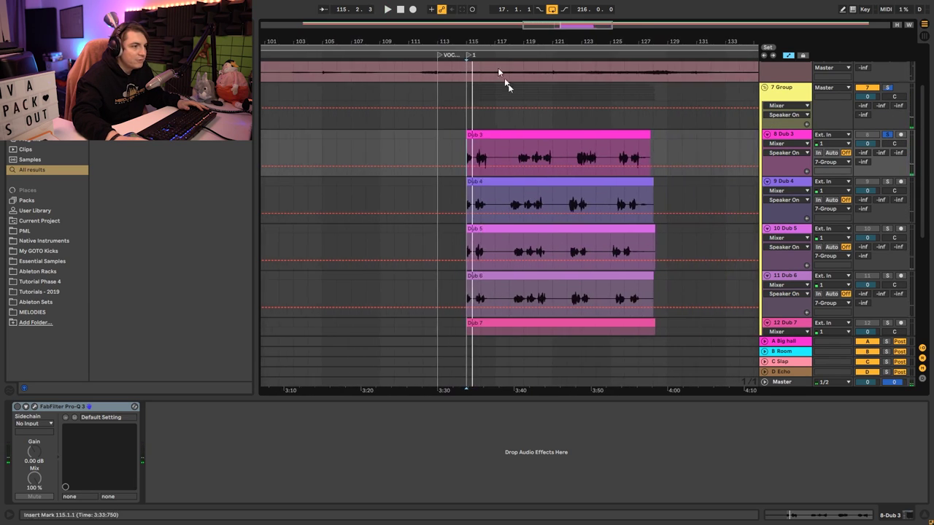
{"action": "scroll", "coordinate": [552, 123], "scroll_direction": "down", "scroll_amount": 6}
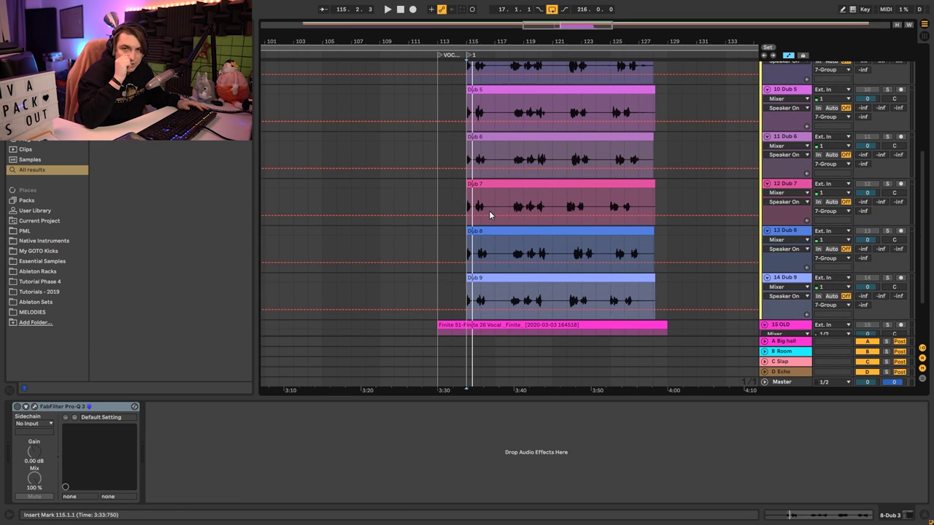
{"action": "scroll", "coordinate": [490, 212], "scroll_direction": "up", "scroll_amount": 5}
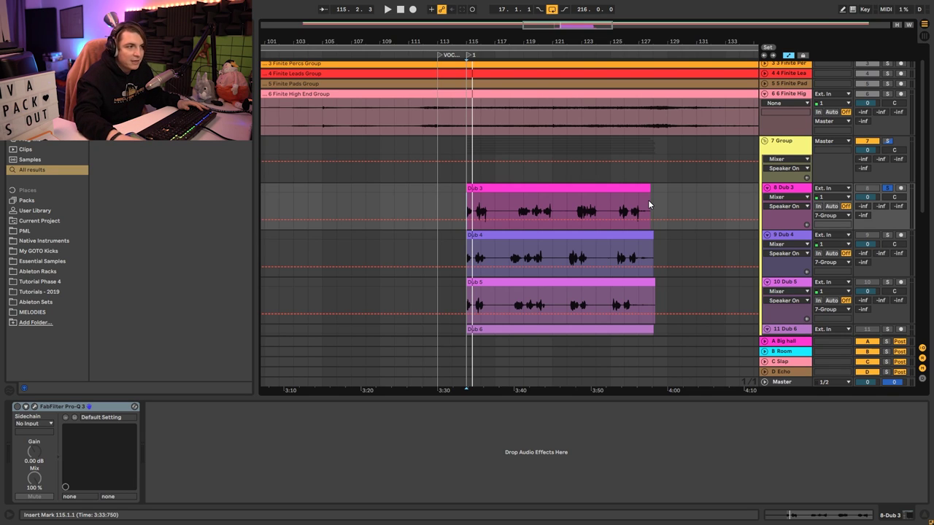
{"action": "left_click_drag", "start_coordinate": [473, 43], "coordinate": [473, 102]}
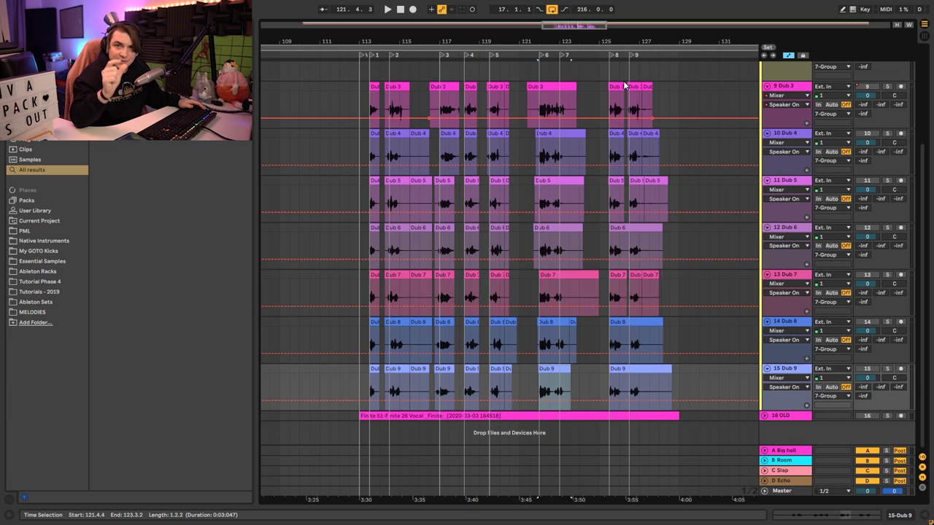
Examine how the split phrases of Dub 3 to Dub 9 line up with the numbered locators and the Main dub track.
{"action": "left_click_drag", "start_coordinate": [576, 43], "coordinate": [354, 38]}
{"action": "key", "text": "minus"}
{"action": "key", "text": "minus"}
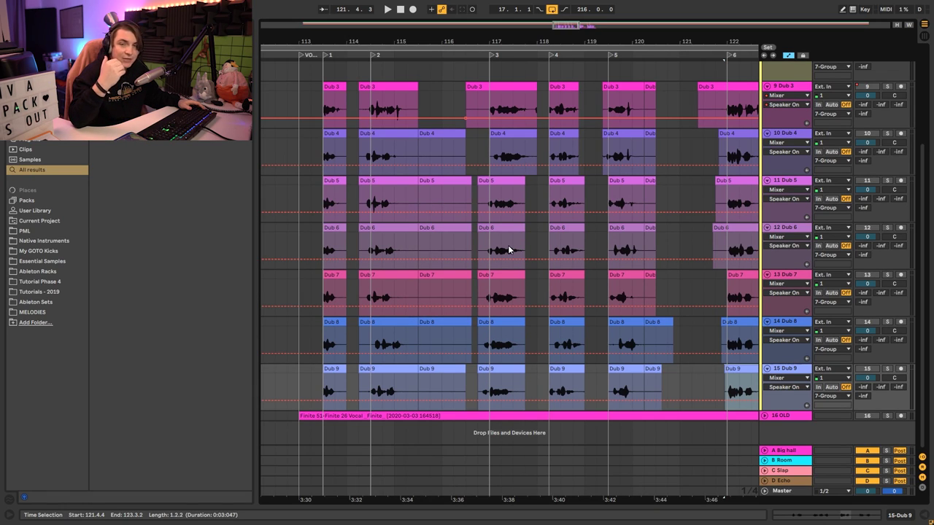
{"action": "scroll", "coordinate": [508, 249], "scroll_direction": "up", "scroll_amount": 4}
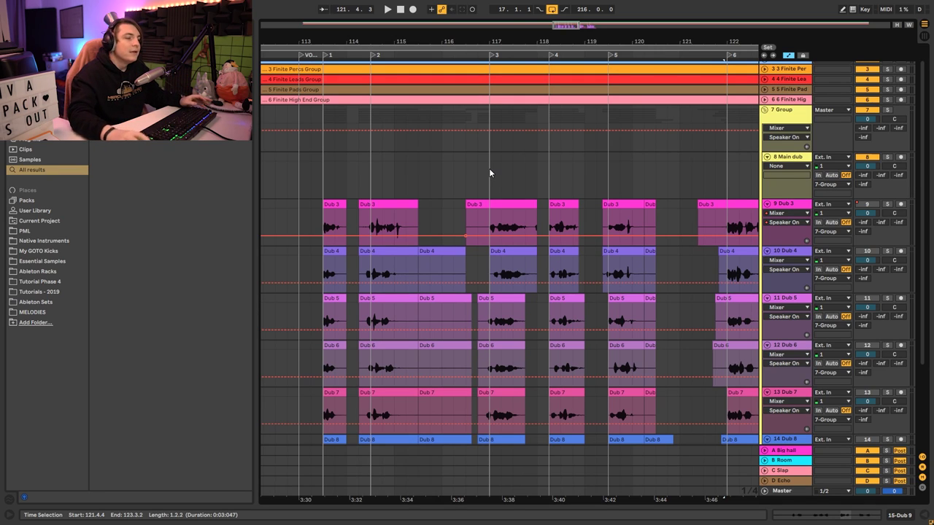
{"action": "left_click_drag", "start_coordinate": [415, 45], "coordinate": [414, 41]}
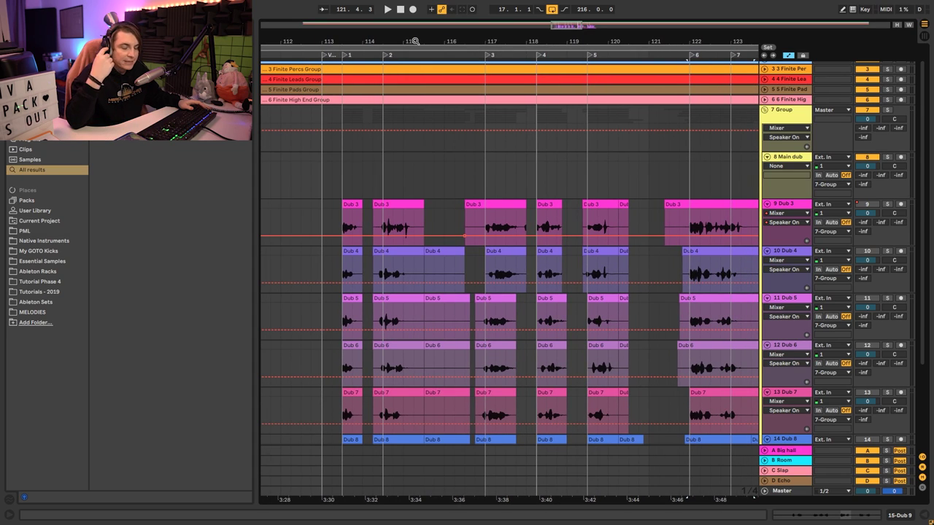
{"action": "scroll", "coordinate": [424, 111], "scroll_direction": "down", "scroll_amount": 3}
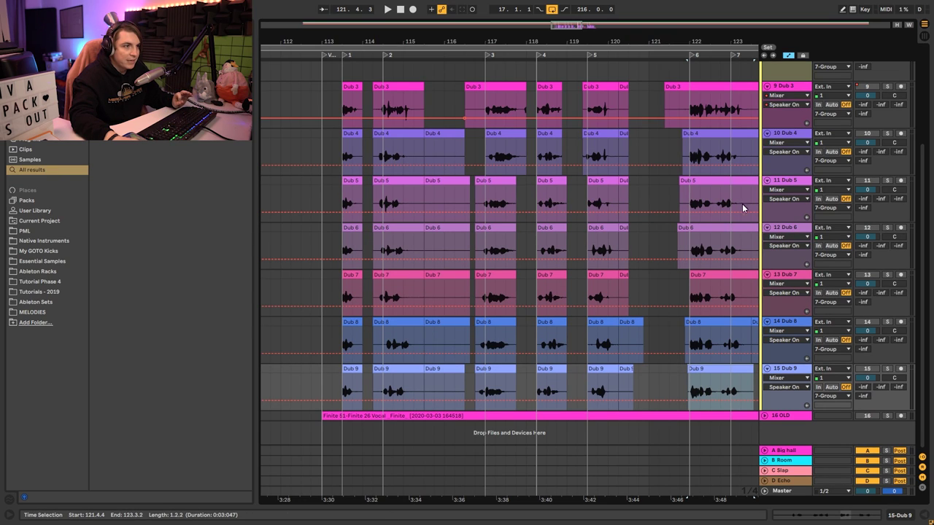
{"action": "scroll", "coordinate": [711, 273], "scroll_direction": "up", "scroll_amount": 2}
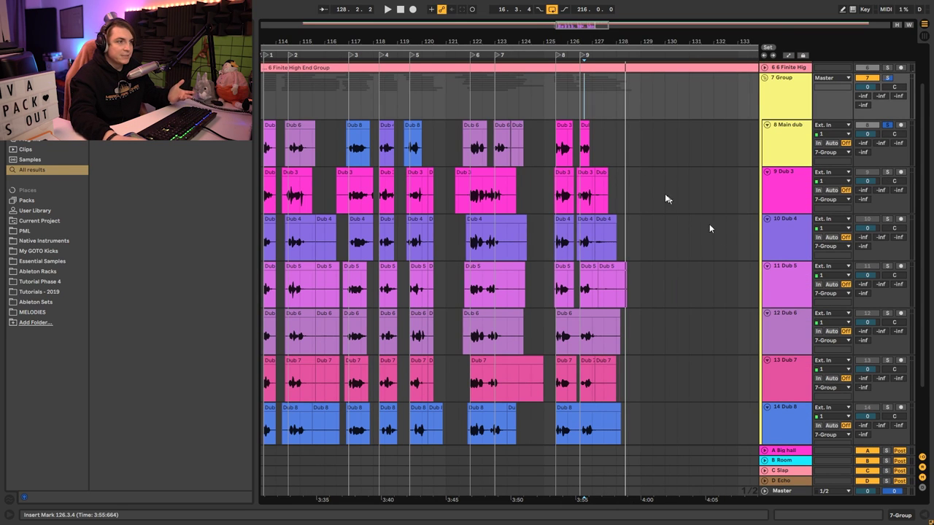
Fold all the dub tracks in 7 Group and unfold only the Main dub track.
{"action": "mouse_move", "coordinate": [508, 42]}
{"action": "left_mouse_down"}
{"action": "mouse_move", "coordinate": [508, 29]}
{"action": "mouse_move", "coordinate": [507, 39]}
{"action": "left_mouse_up"}
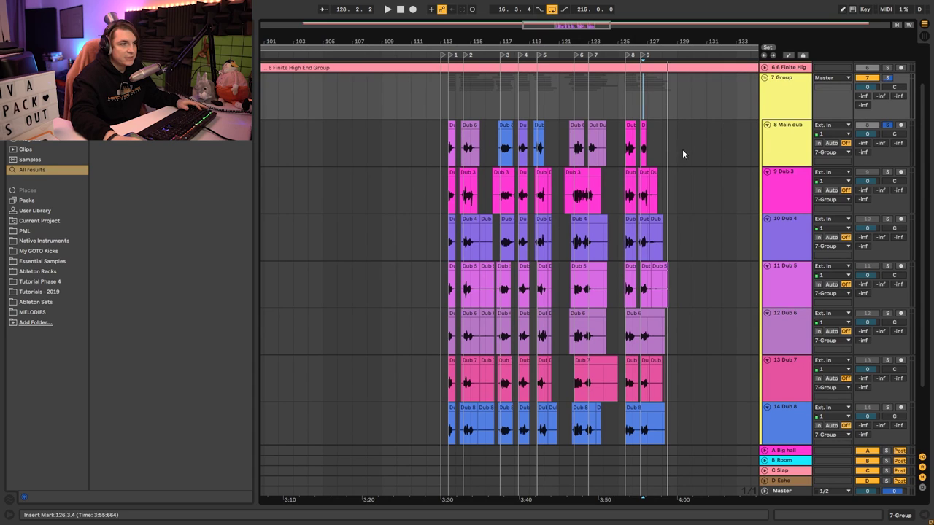
{"action": "left_click", "coordinate": [783, 149]}
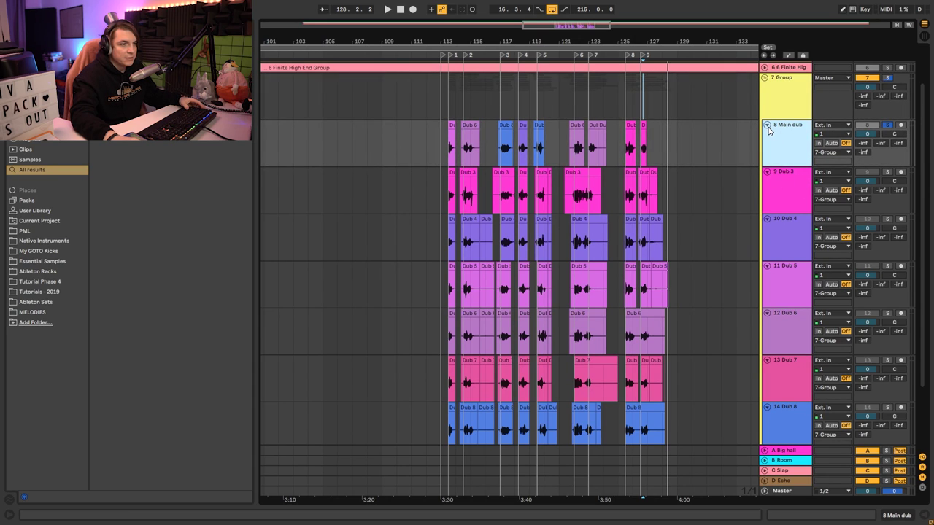
{"action": "left_click", "coordinate": [765, 126], "text": "alt"}
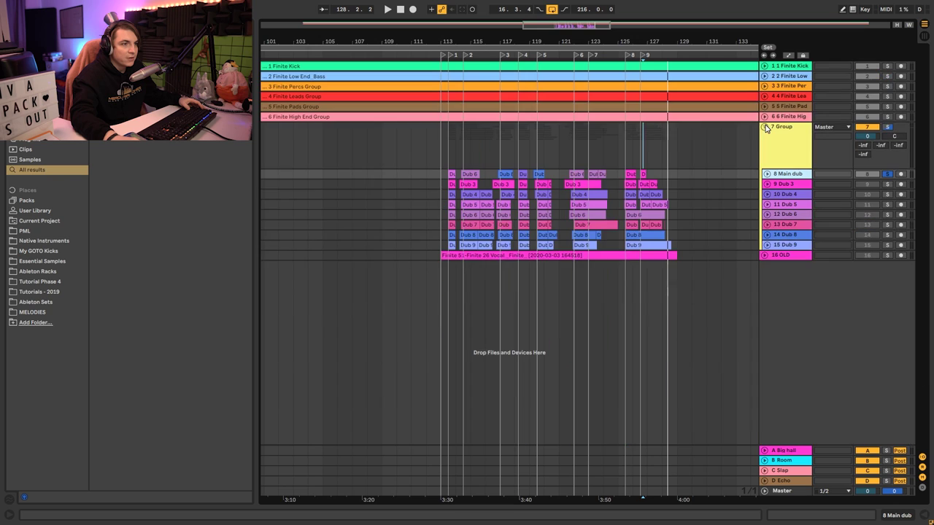
{"action": "left_click", "coordinate": [766, 173]}
Listen to the compiled phrases on the Main dub track, playing from locators 1, 3, 5, 6 and 8.
{"action": "left_click_drag", "start_coordinate": [522, 29], "coordinate": [460, 37]}
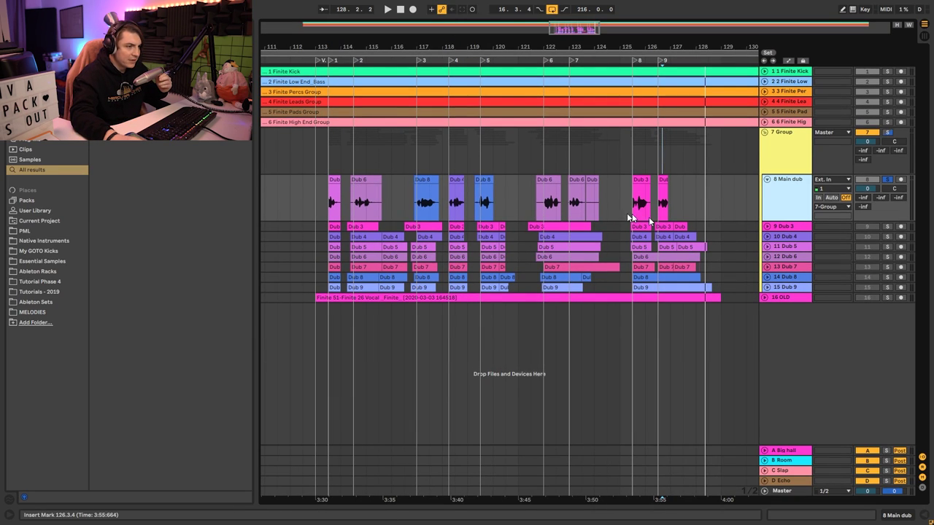
{"action": "left_click", "coordinate": [328, 200]}
{"action": "key", "text": "space"}
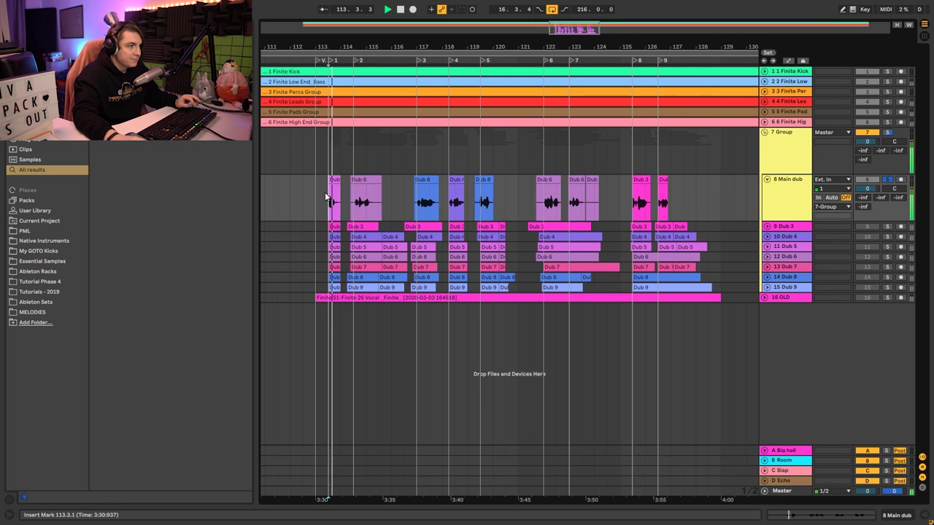
{"action": "left_click", "coordinate": [417, 197]}
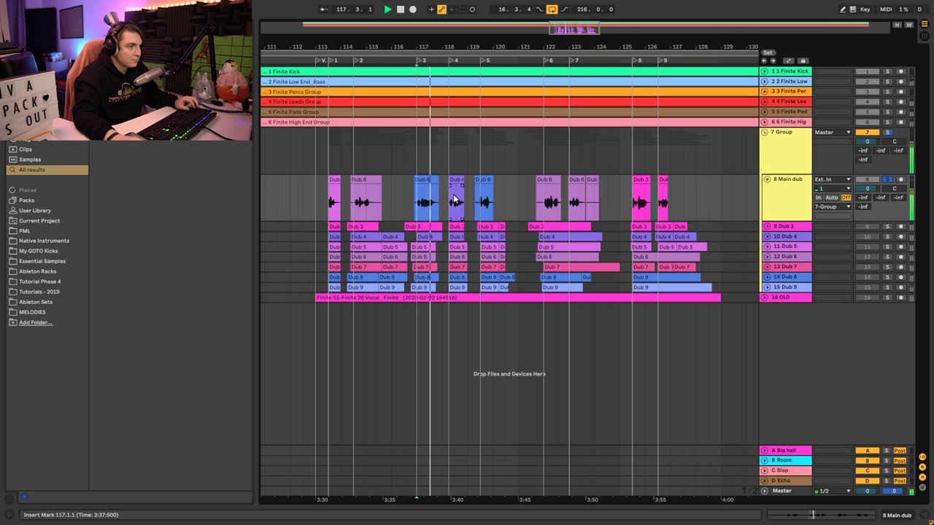
{"action": "left_click", "coordinate": [481, 199]}
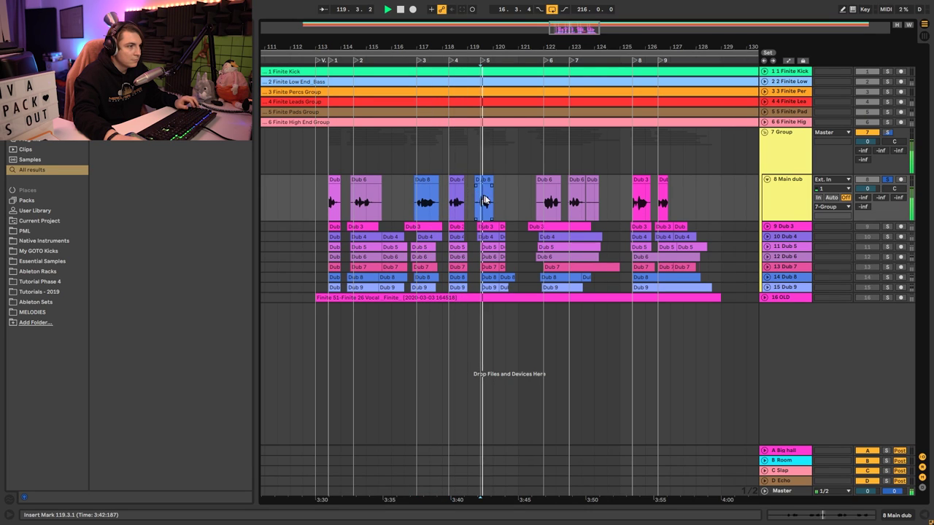
{"action": "left_click", "coordinate": [547, 199]}
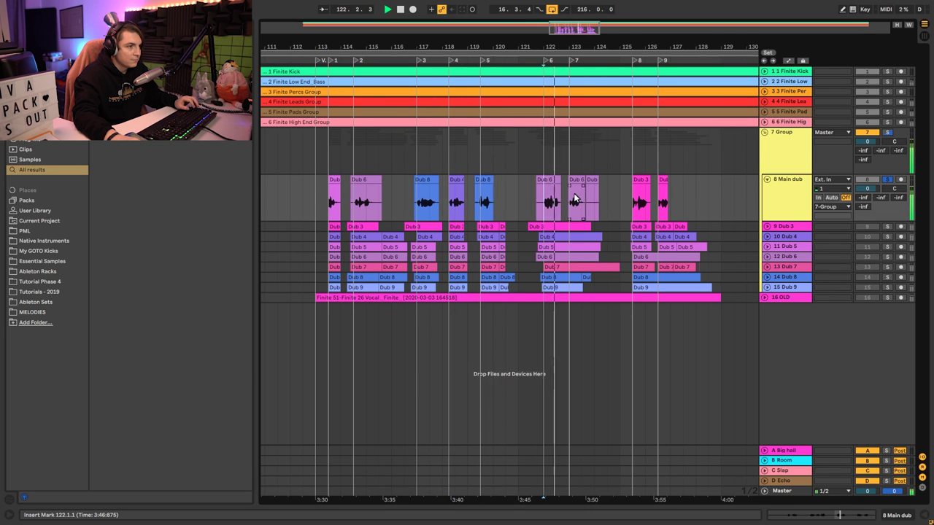
{"action": "left_click", "coordinate": [631, 197]}
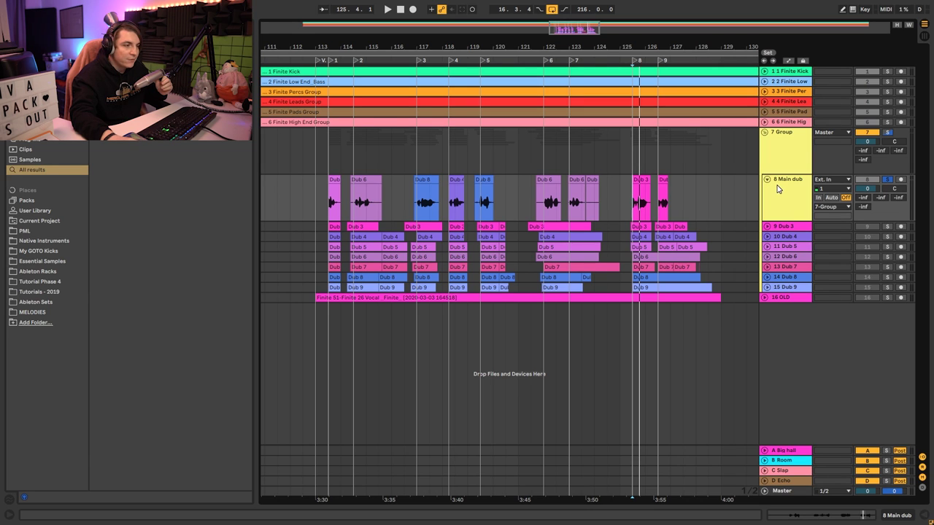
{"action": "scroll", "coordinate": [509, 277], "scroll_direction": "down", "scroll_amount": 3}
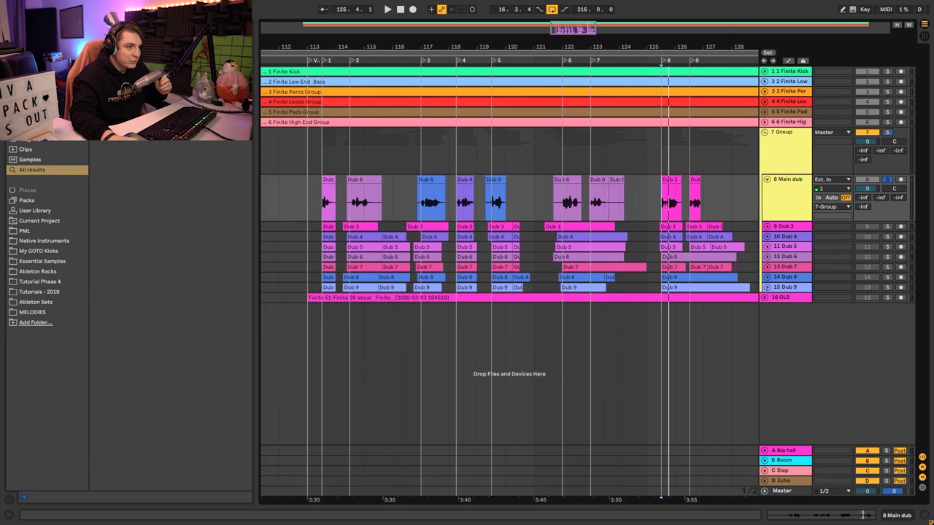
{"action": "scroll", "coordinate": [504, 44], "scroll_direction": "down", "scroll_amount": 4}
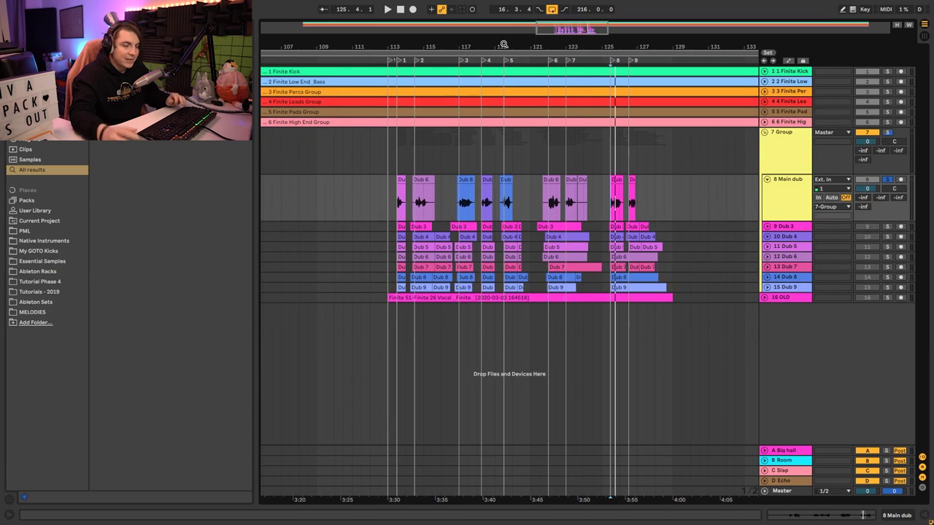
{"action": "scroll", "coordinate": [534, 22], "scroll_direction": "up", "scroll_amount": 1}
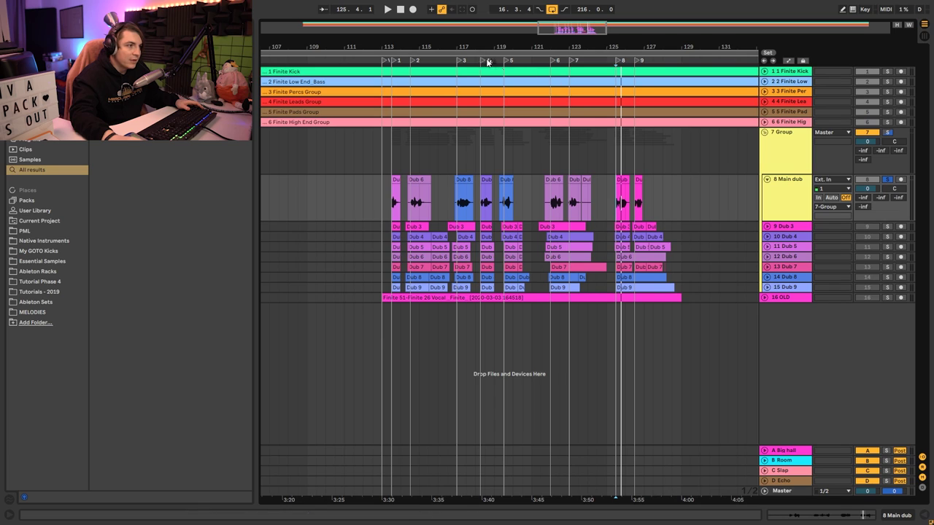
{"action": "scroll", "coordinate": [395, 182], "scroll_direction": "up", "scroll_amount": 2}
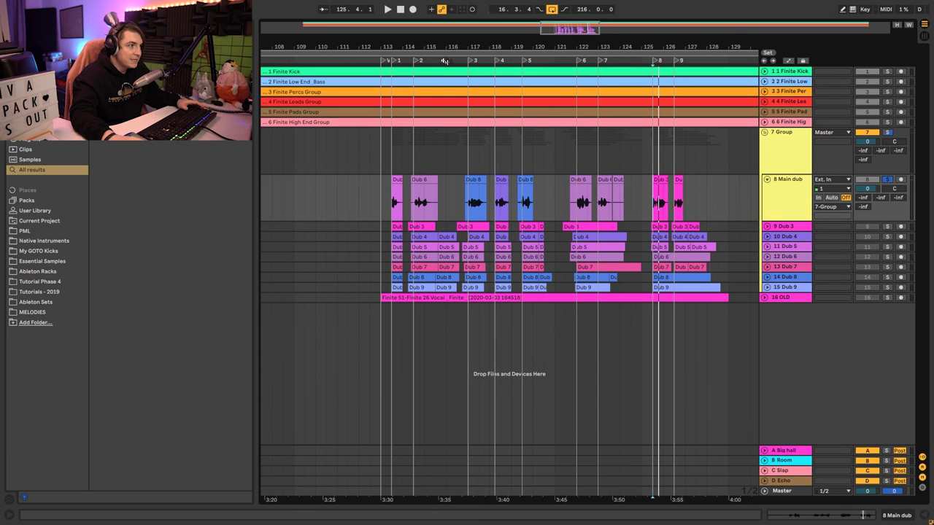
{"action": "scroll", "coordinate": [399, 45], "scroll_direction": "up", "scroll_amount": 5}
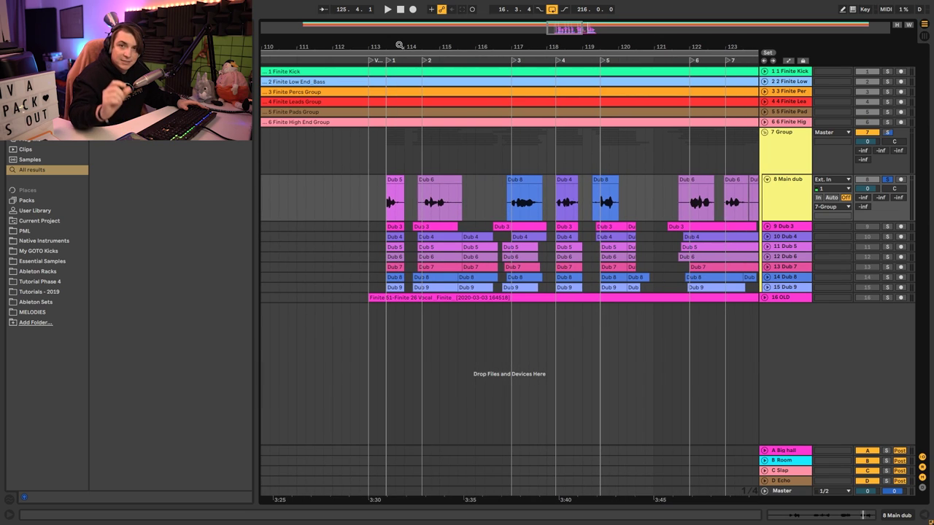
Insert the FabFilter Pro-L 2 limiter on the Main dub track and close its plug-in window.
{"action": "left_click", "coordinate": [795, 197]}
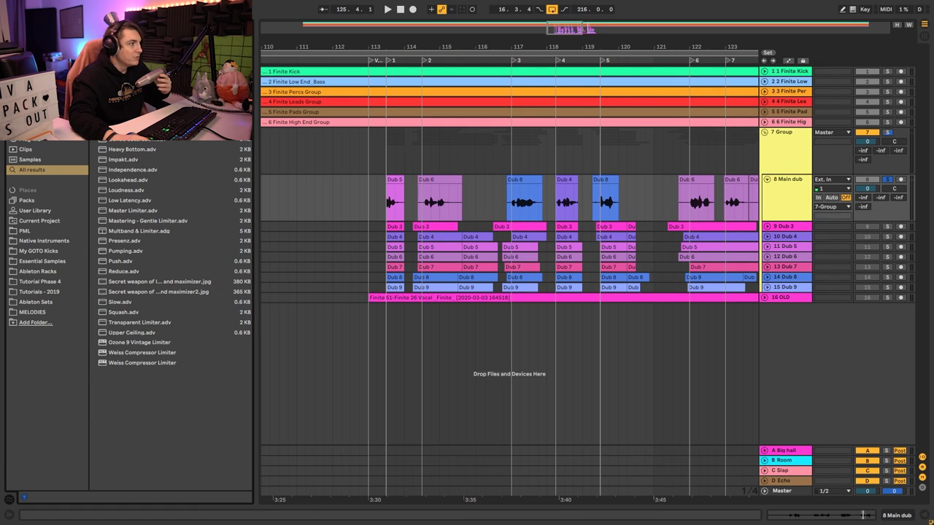
{"action": "key", "text": "BackSpace"}
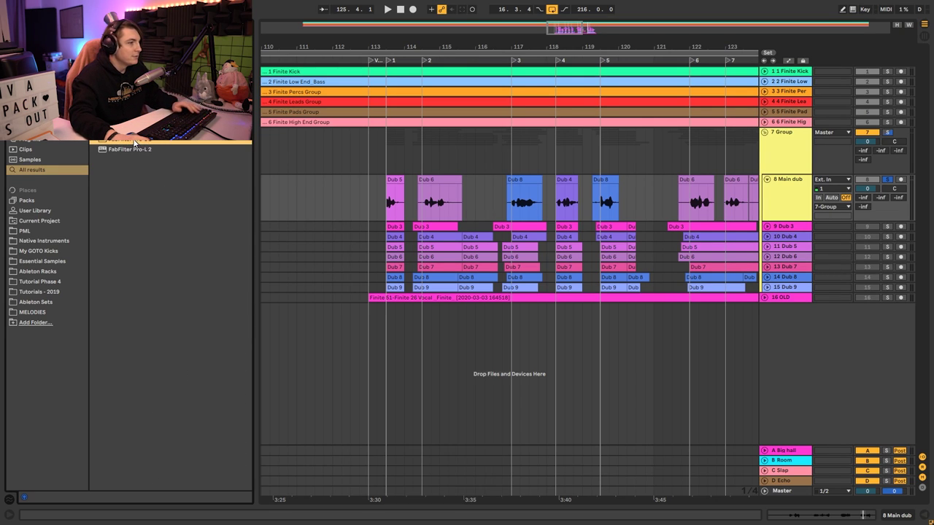
{"action": "left_click_drag", "start_coordinate": [744, 218], "coordinate": [746, 219]}
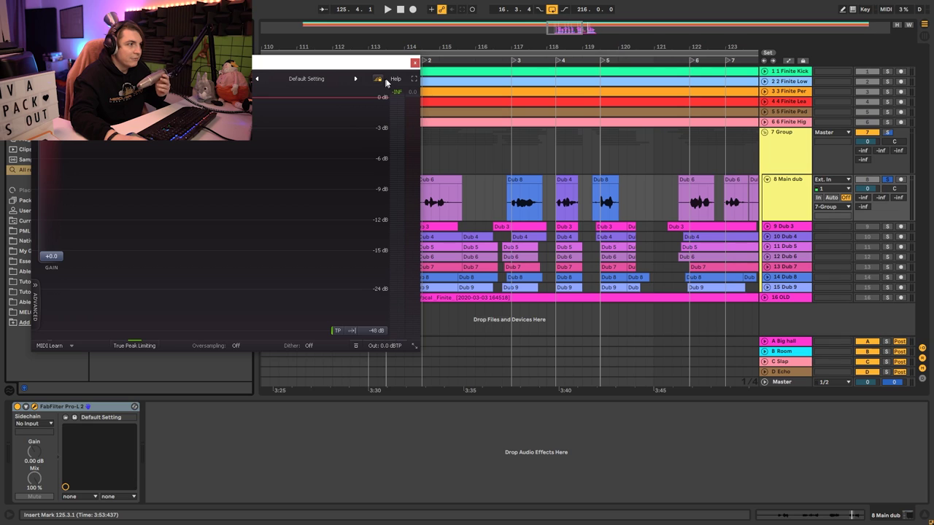
{"action": "left_click_drag", "start_coordinate": [368, 66], "coordinate": [804, 87]}
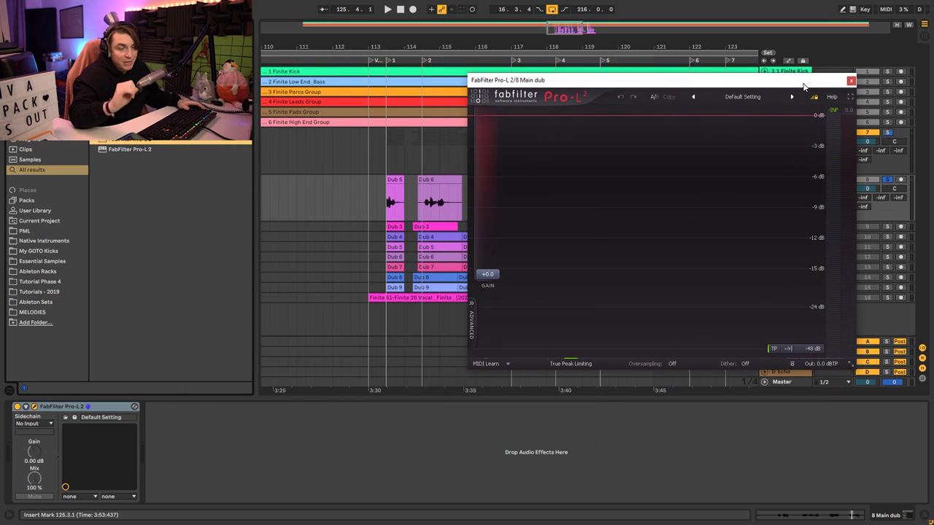
{"action": "left_click", "coordinate": [851, 80]}
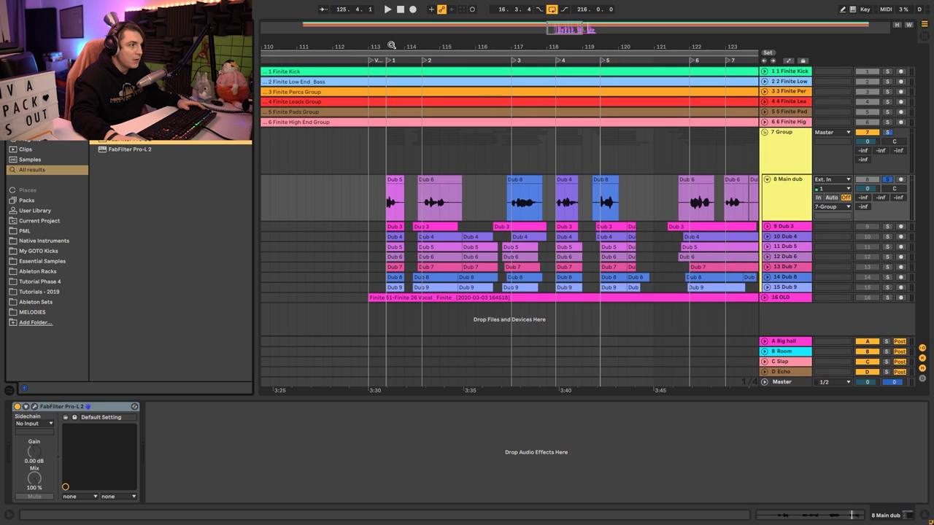
Trim the silence from the phrase clips on the Main dub track.
{"action": "left_click_drag", "start_coordinate": [393, 45], "coordinate": [380, 188]}
{"action": "left_click", "coordinate": [409, 177]}
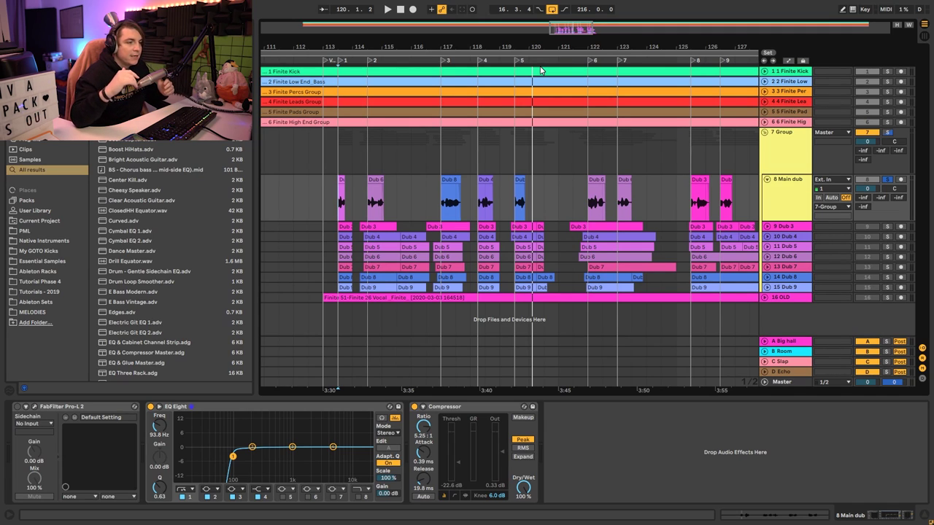
Listen to the trimmed Main dub phrases through EQ Eight and Compressor, playing from locators 1, 3 and 4.
{"action": "left_click_drag", "start_coordinate": [374, 45], "coordinate": [474, 179]}
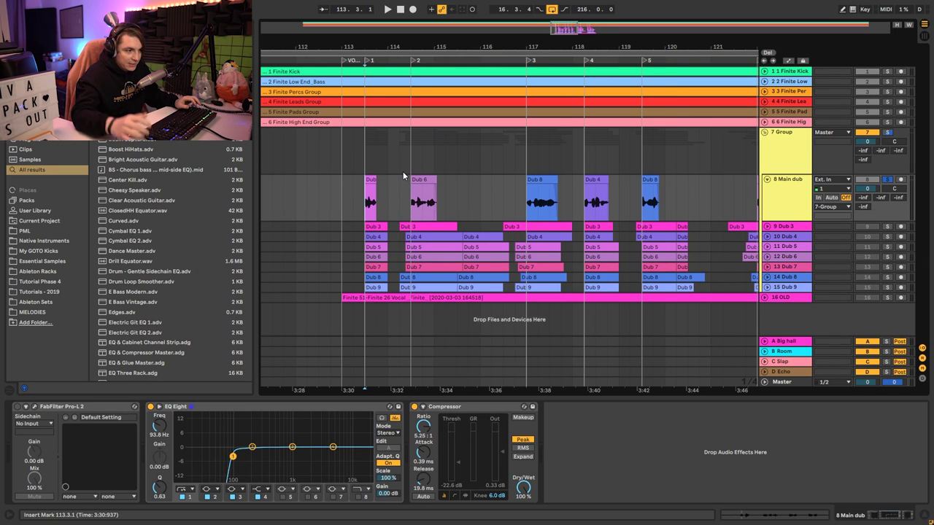
{"action": "key", "text": "space"}
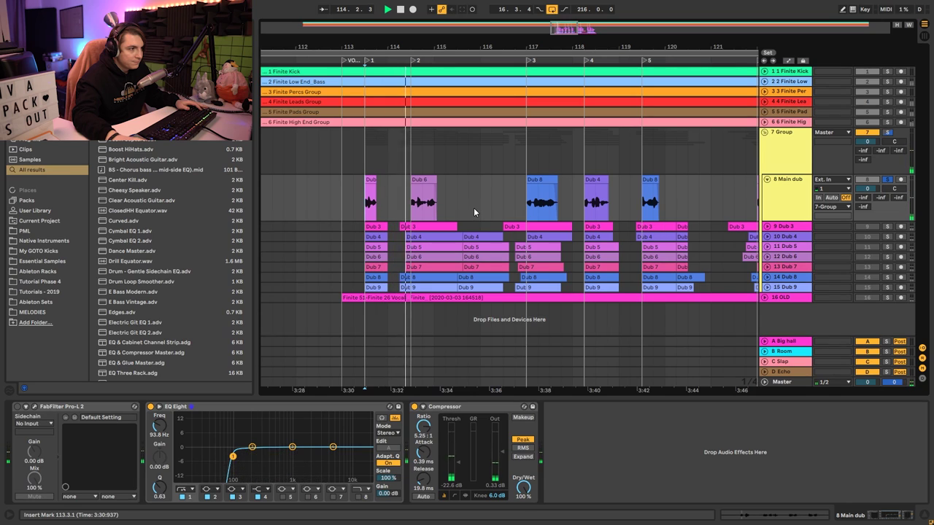
{"action": "key", "text": "minus"}
{"action": "left_click", "coordinate": [505, 178]}
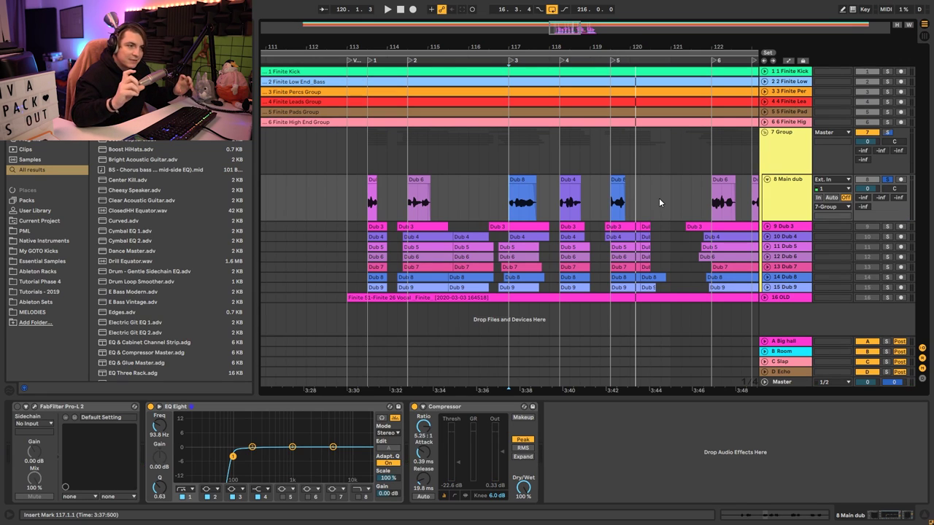
{"action": "key", "text": "minus"}
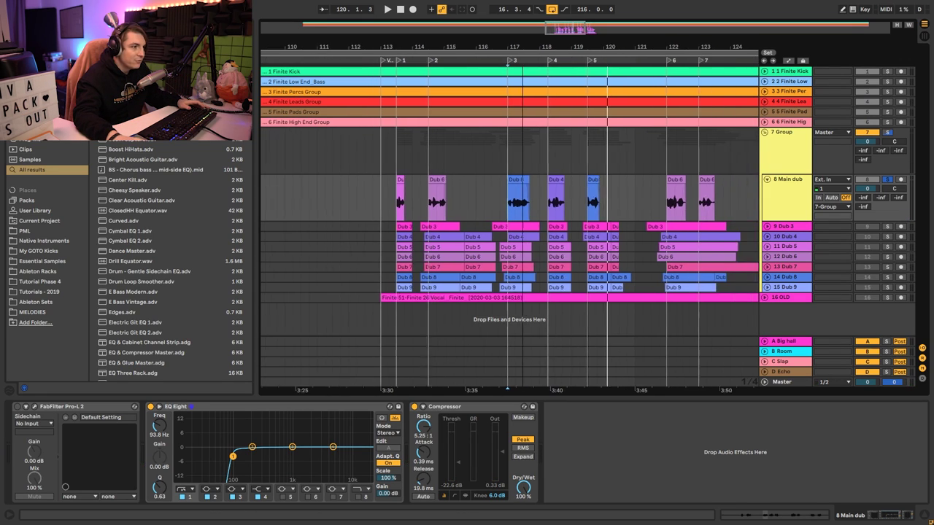
{"action": "key", "text": "plus"}
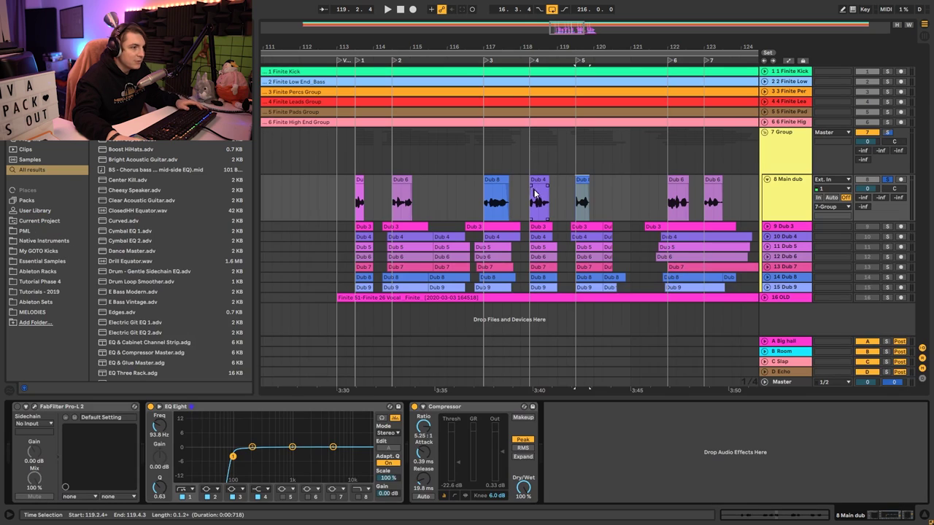
{"action": "left_click", "coordinate": [531, 196]}
{"action": "key", "text": "space"}
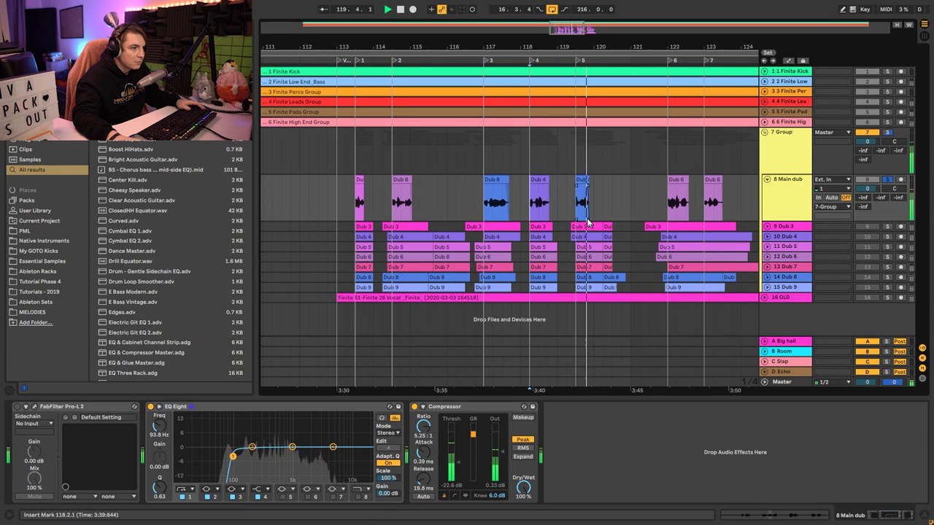
{"action": "key", "text": "minus"}
{"action": "left_click", "coordinate": [505, 186]}
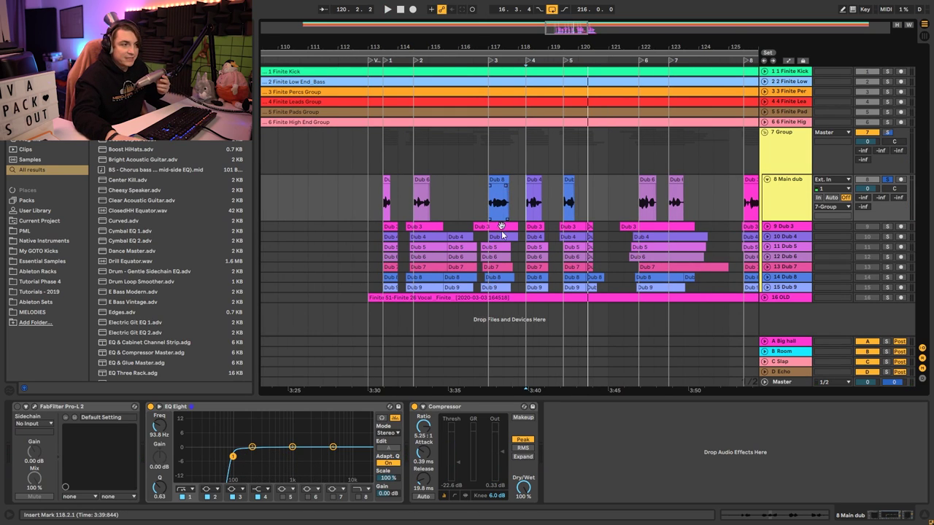
Insert FabFilter Pro-DS before EQ Eight on the Main dub track and move its window clear of the clips.
{"action": "left_click", "coordinate": [396, 203]}
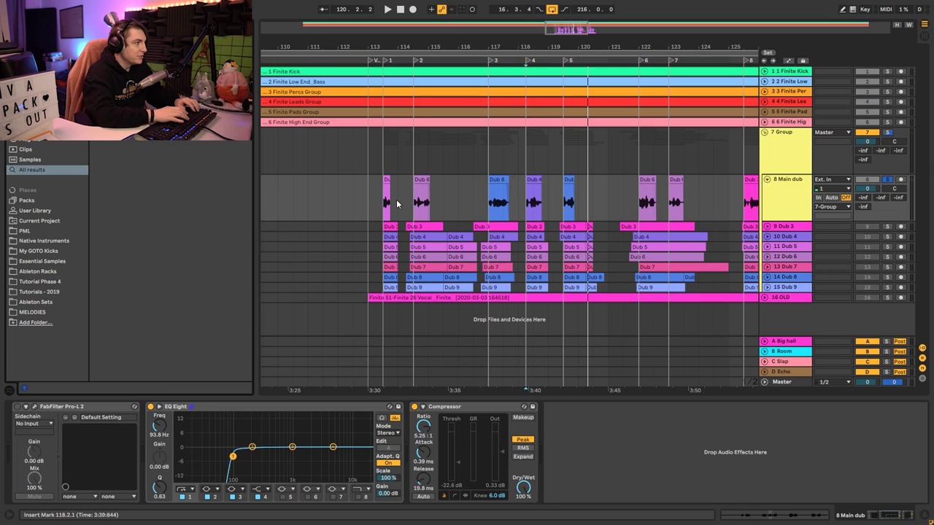
{"action": "key", "text": "Return"}
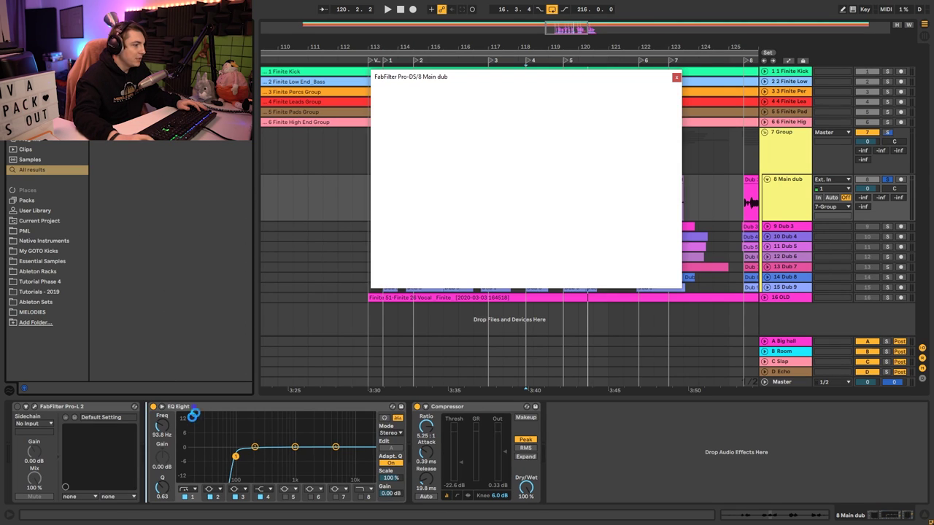
{"action": "left_click_drag", "start_coordinate": [496, 76], "coordinate": [403, 264]}
Lower the Pro-DS threshold while playing the Main dub from locator 3, and set its oversampling to 4x.
{"action": "left_click", "coordinate": [493, 196]}
{"action": "key", "text": "space"}
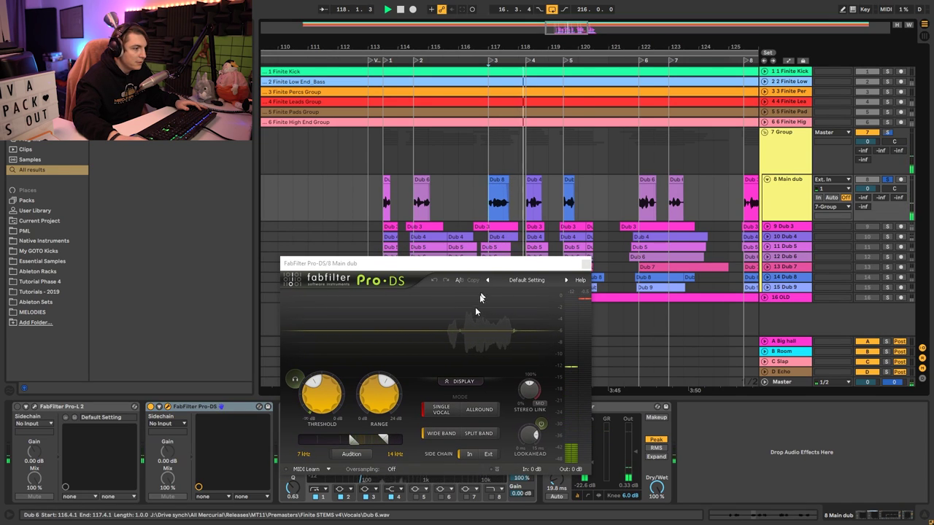
{"action": "key", "text": "space"}
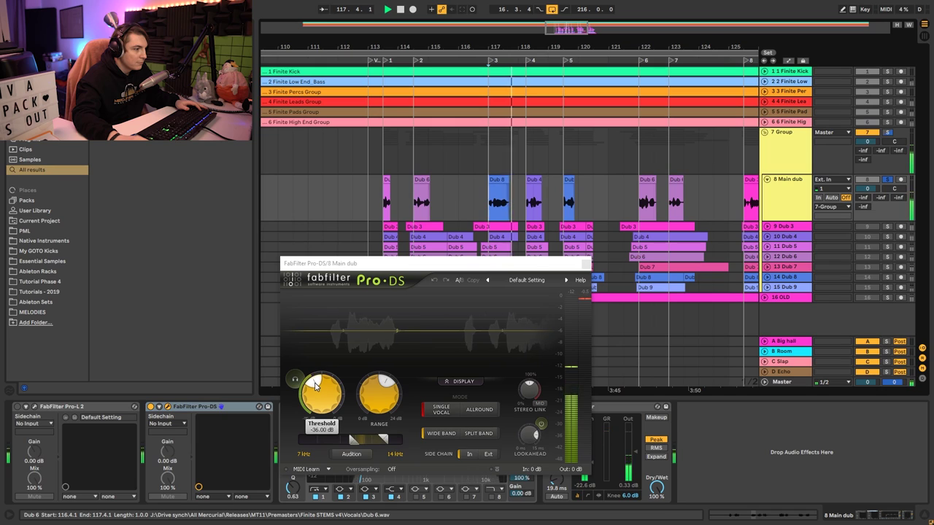
{"action": "left_click_drag", "start_coordinate": [319, 391], "coordinate": [314, 390]}
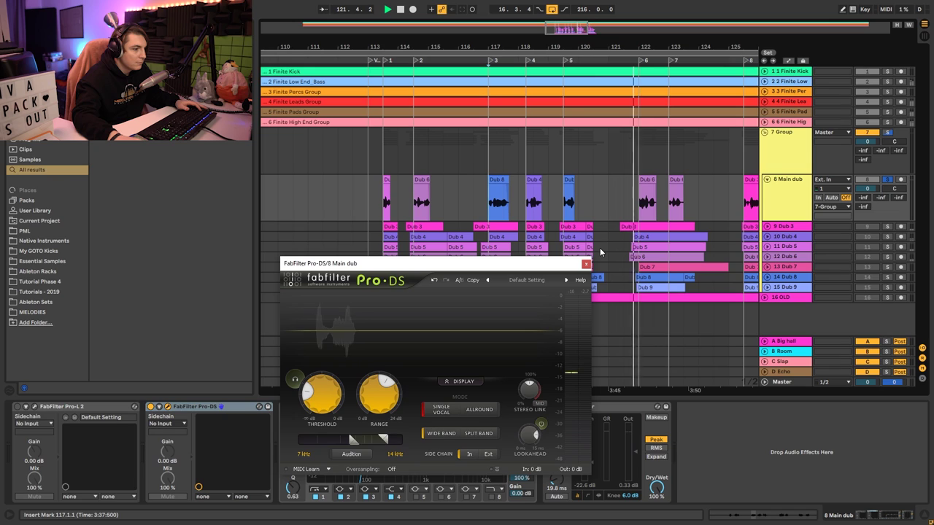
{"action": "left_click", "coordinate": [392, 469]}
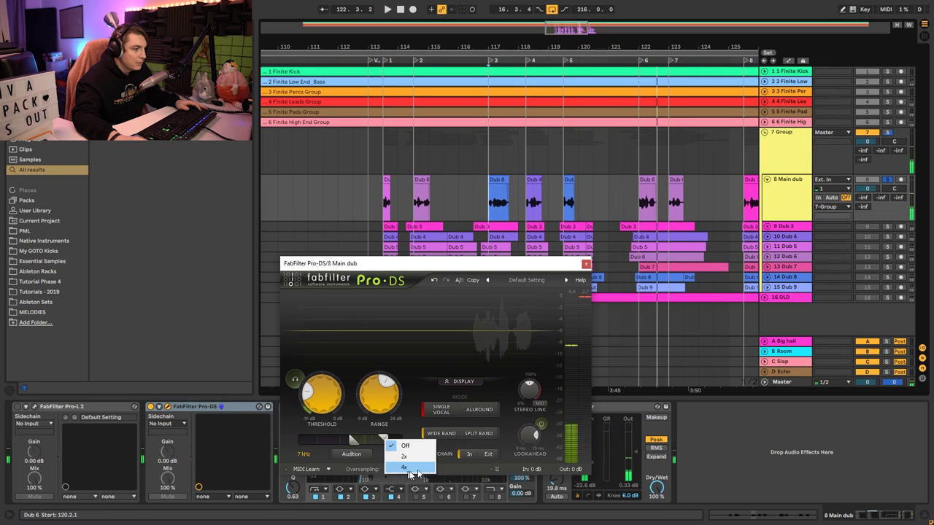
{"action": "left_click", "coordinate": [397, 456]}
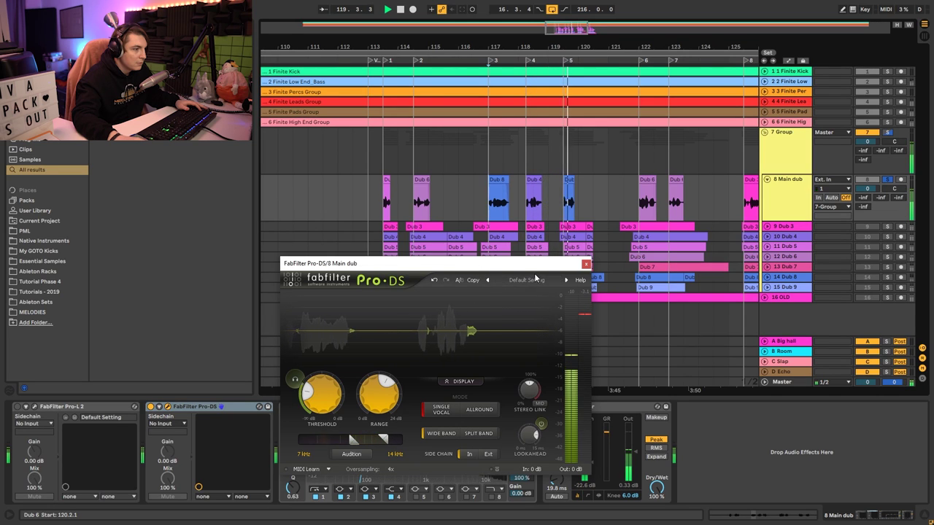
Reduce the Pro-DS range and raise its upper detection frequency to 19.57 kHz, then close the plug-in window.
{"action": "mouse_move", "coordinate": [379, 385]}
{"action": "left_click_drag", "start_coordinate": [379, 385], "coordinate": [374, 407]}
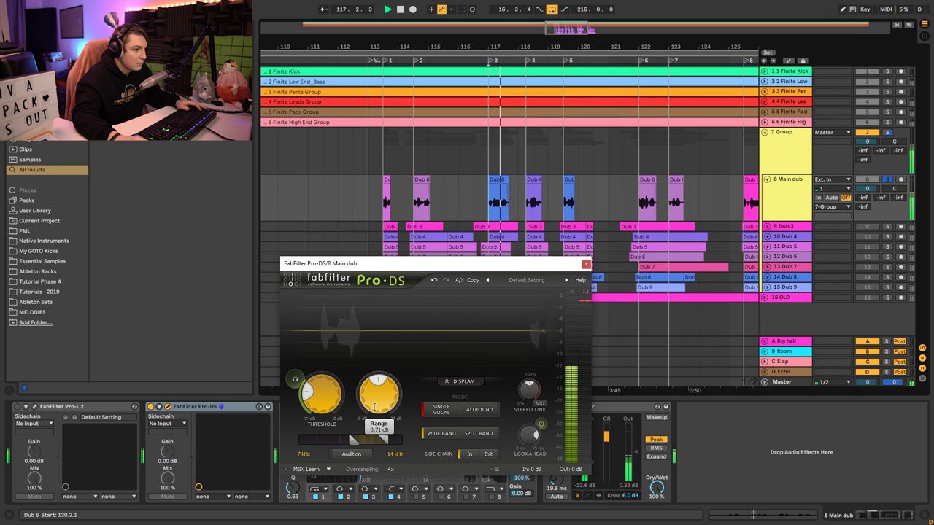
{"action": "left_click_drag", "start_coordinate": [374, 406], "coordinate": [394, 442]}
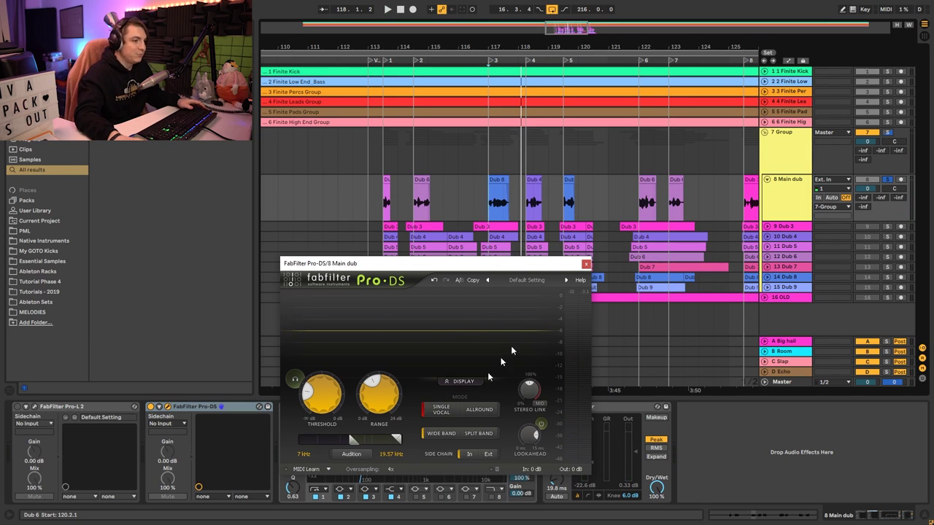
{"action": "left_click", "coordinate": [586, 264]}
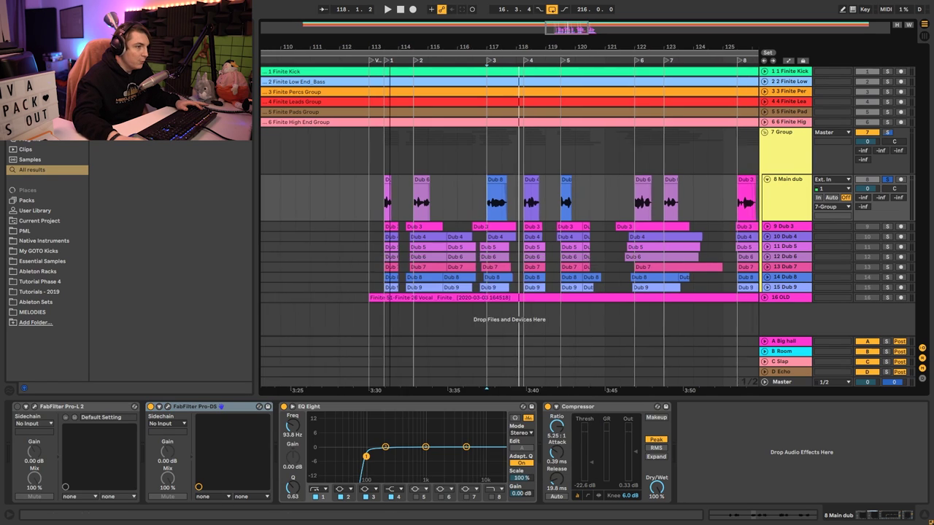
{"action": "left_click_drag", "start_coordinate": [357, 53], "coordinate": [358, 45]}
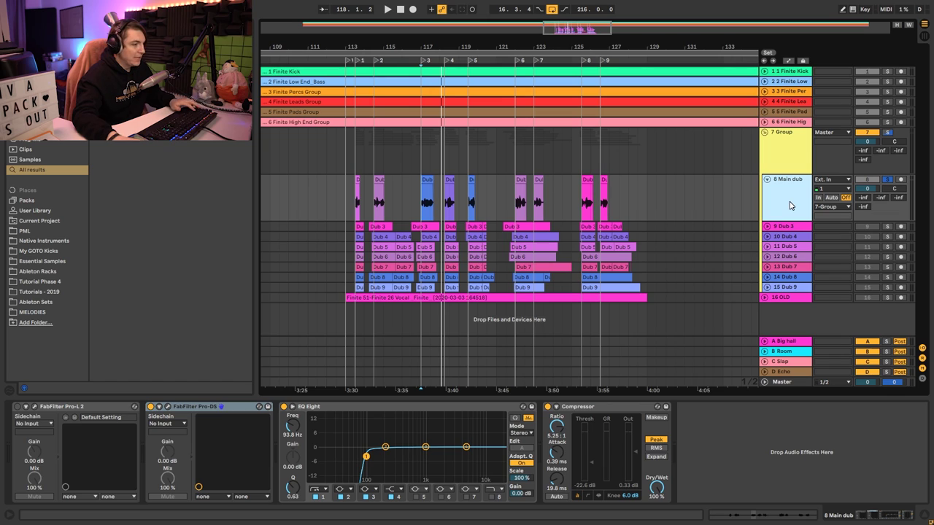
Duplicate the Main dub track, deactivate and unsolo the original, and consolidate the copy's clips from 113.3 to 129.1 into one clip.
{"action": "key", "text": "ctrl+d"}
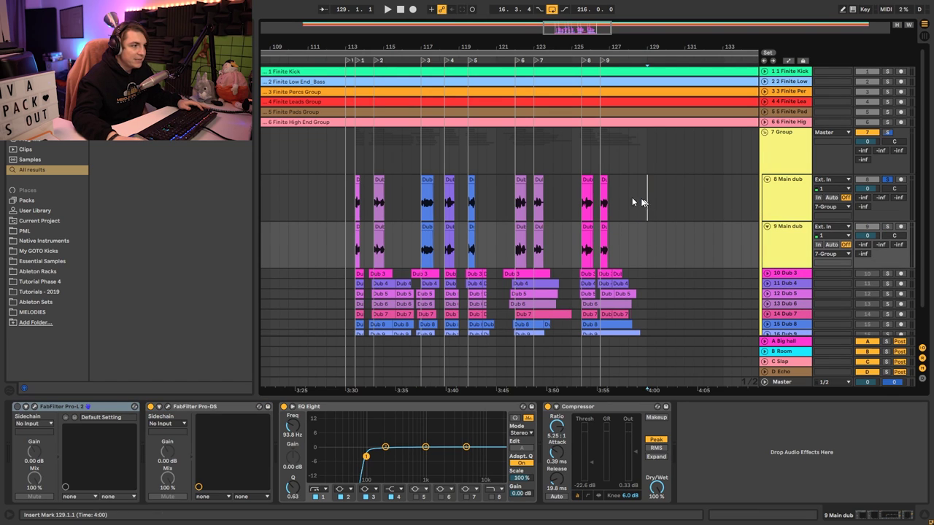
{"action": "left_click_drag", "start_coordinate": [645, 203], "coordinate": [359, 190]}
{"action": "left_click", "coordinate": [778, 187]}
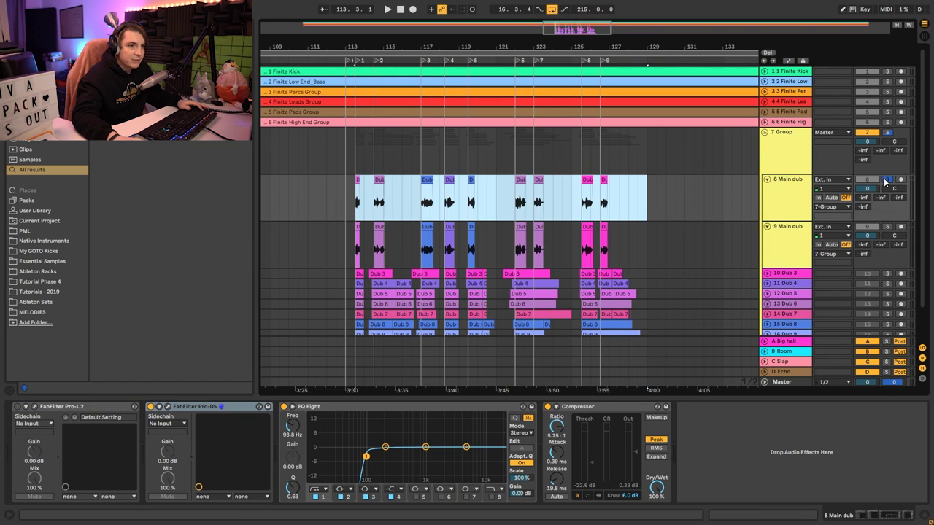
{"action": "left_click", "coordinate": [885, 181]}
{"action": "left_click_drag", "start_coordinate": [664, 235], "coordinate": [352, 250]}
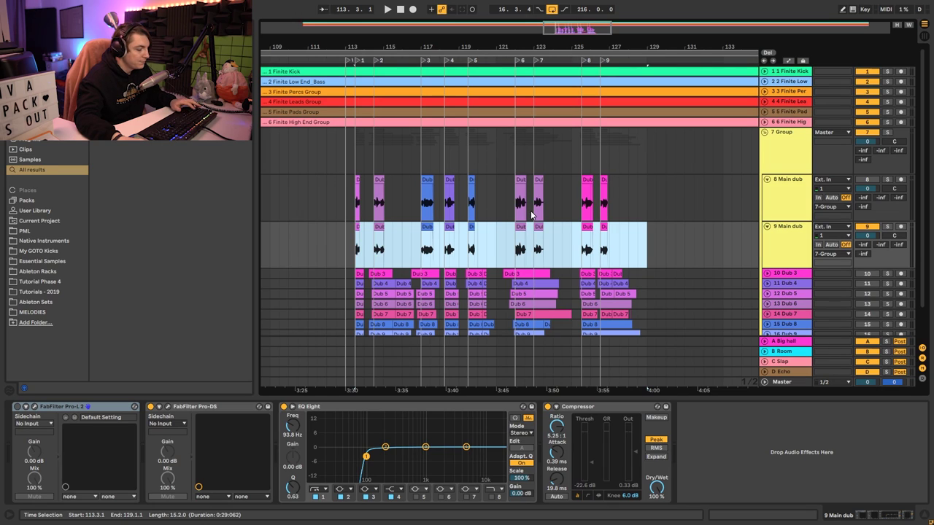
{"action": "key", "text": "ctrl+j"}
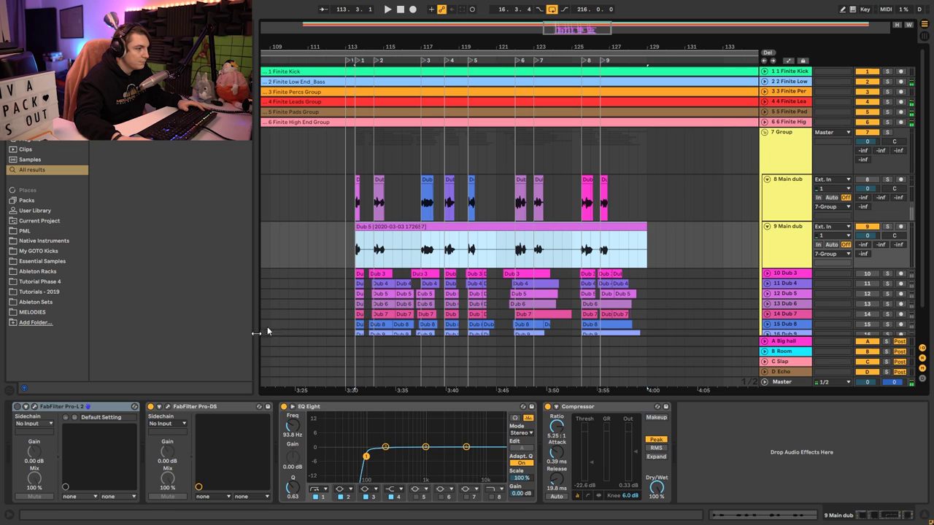
Open the consolidated Main dub clip and set its gain to -3.94 dB while checking playback.
{"action": "double_click", "coordinate": [405, 228]}
{"action": "key", "text": "space"}
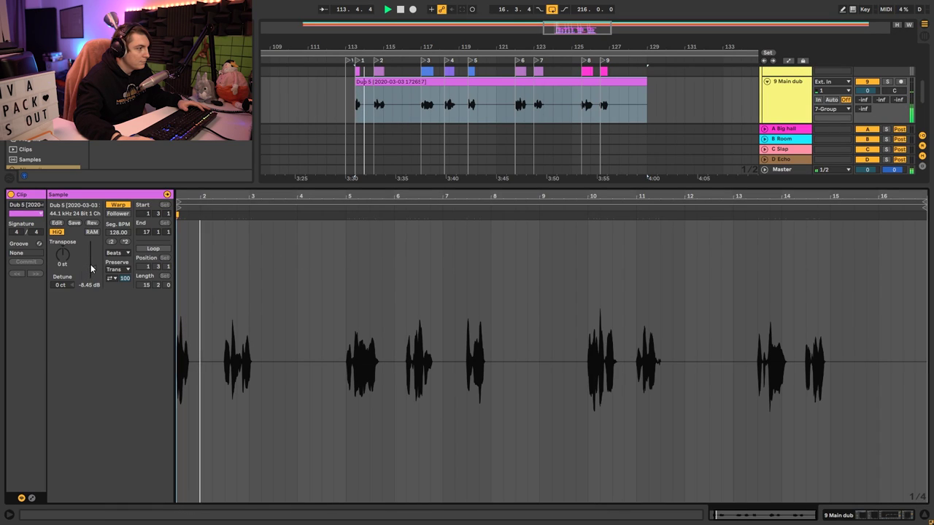
{"action": "key", "text": "Delete"}
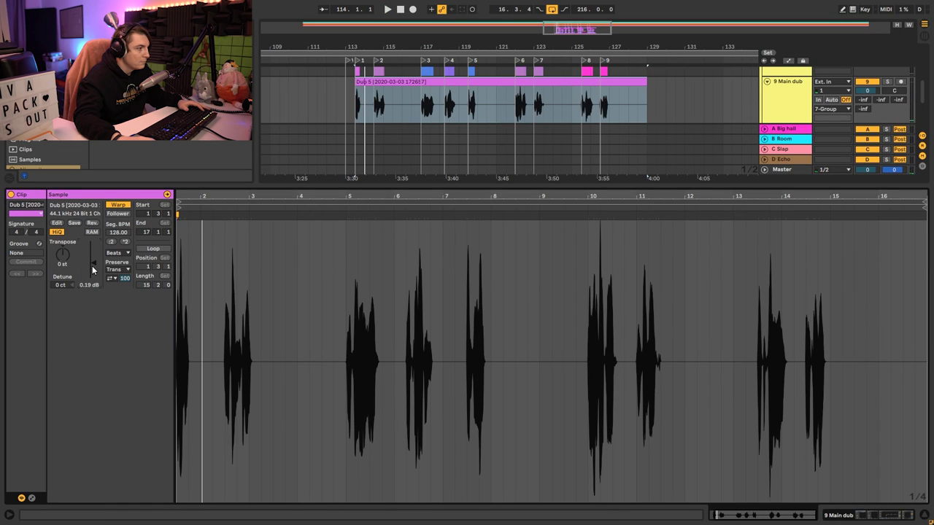
{"action": "left_click_drag", "start_coordinate": [92, 262], "coordinate": [92, 272]}
{"action": "key", "text": "space"}
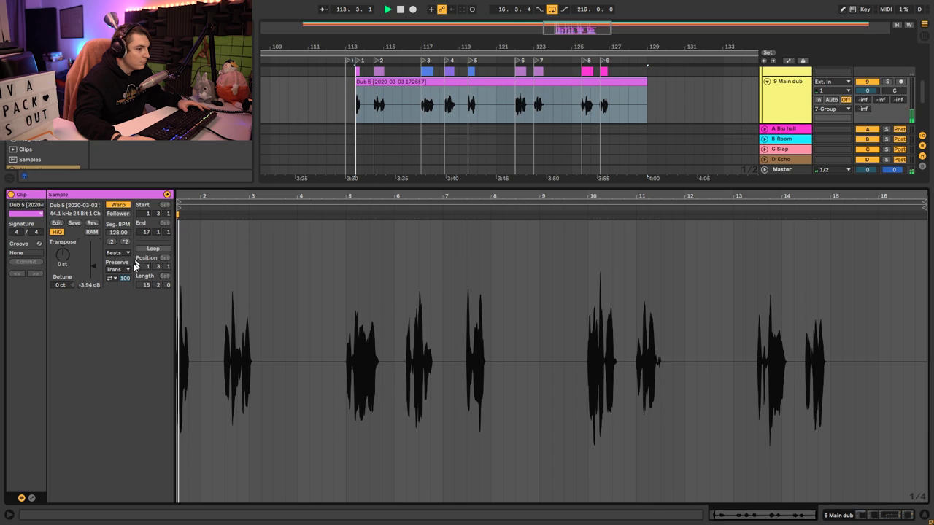
Transpose the consolidated clip to -5 st and switch its warp mode to Complex Pro.
{"action": "mouse_move", "coordinate": [63, 254]}
{"action": "left_mouse_down"}
{"action": "mouse_move", "coordinate": [63, 276]}
{"action": "mouse_move", "coordinate": [63, 262]}
{"action": "left_mouse_up"}
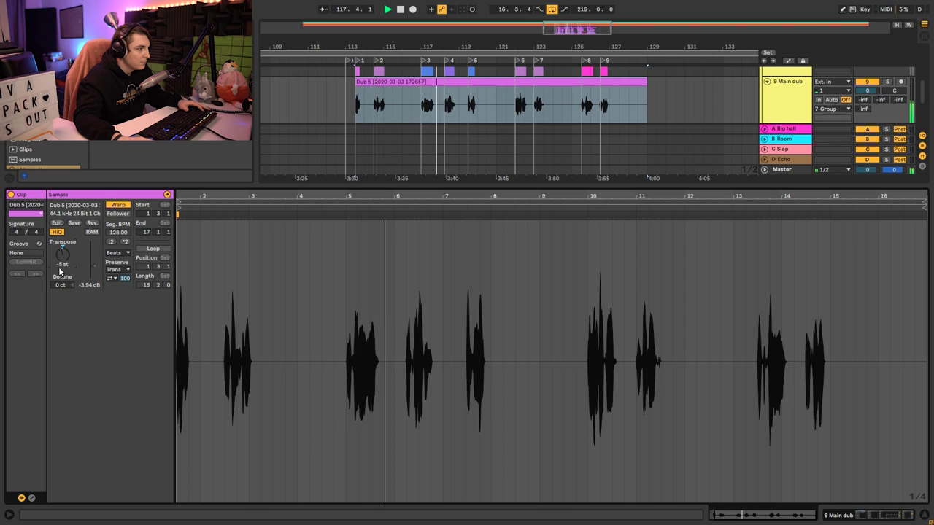
{"action": "left_click", "coordinate": [117, 253]}
{"action": "left_click", "coordinate": [130, 302]}
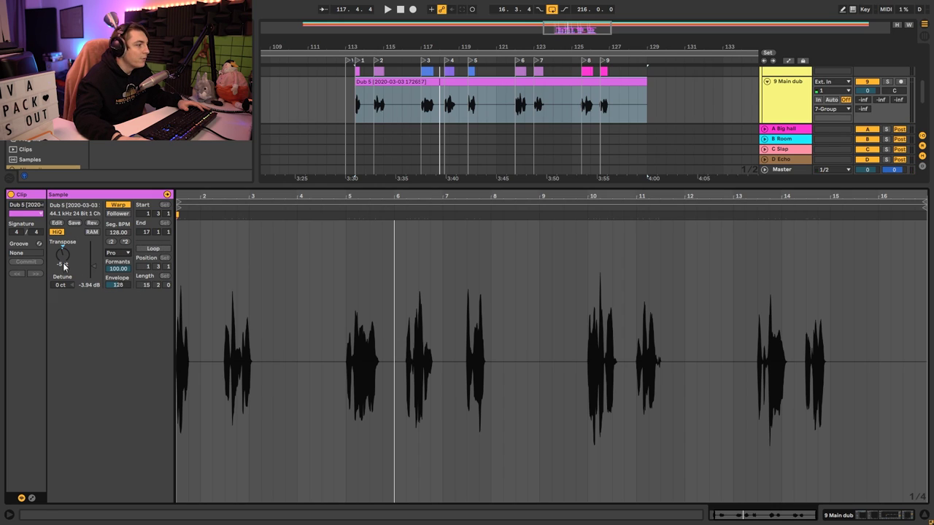
Tune the clip by ear to -2 st transpose and 47 ct detune, with formants at 27.34 and envelope at 104.
{"action": "key", "text": "space"}
{"action": "left_click_drag", "start_coordinate": [64, 262], "coordinate": [68, 265]}
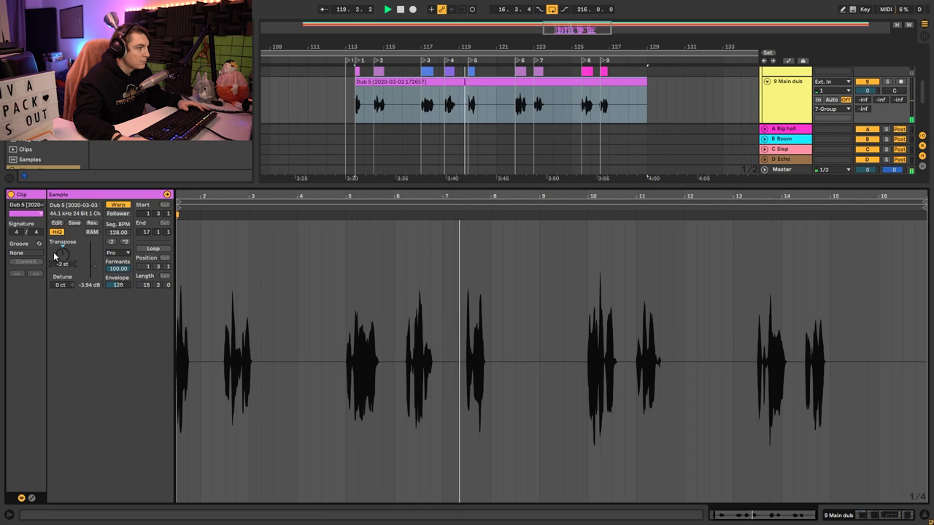
{"action": "left_click_drag", "start_coordinate": [63, 254], "coordinate": [62, 260]}
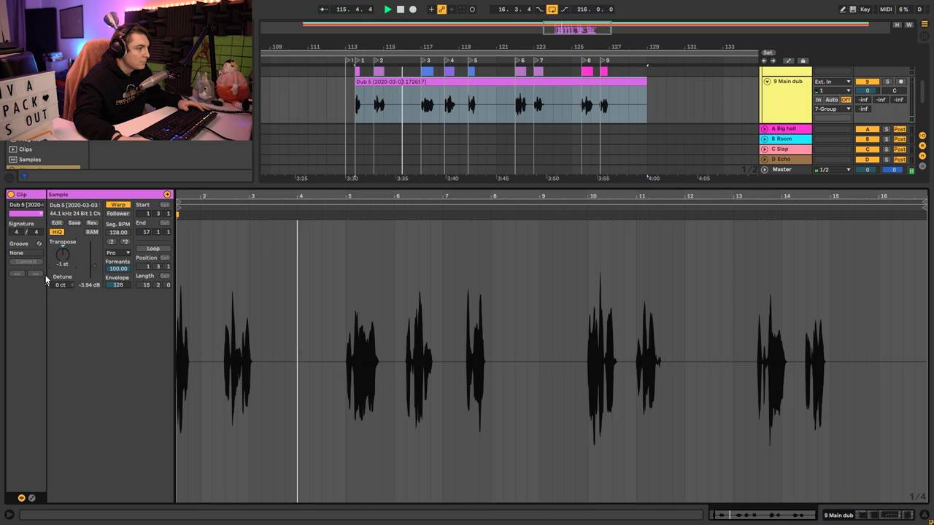
{"action": "left_click_drag", "start_coordinate": [60, 284], "coordinate": [64, 276]}
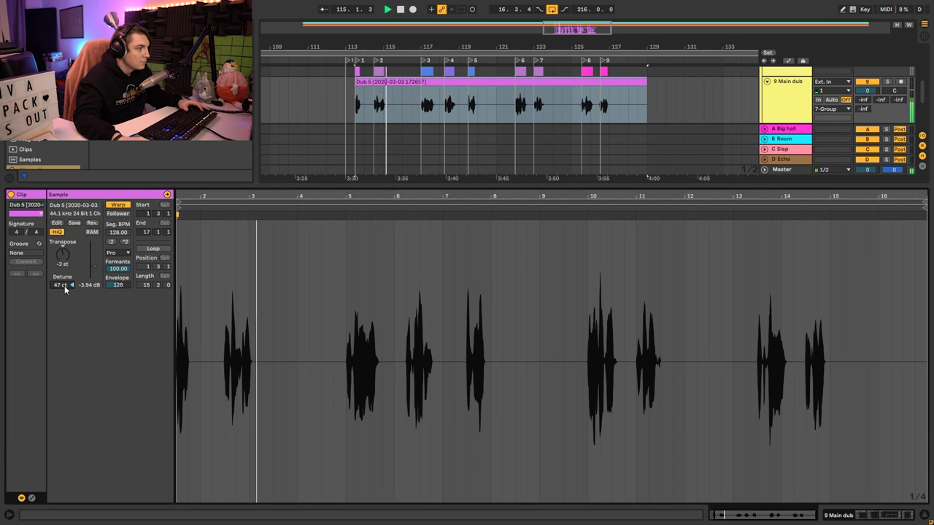
{"action": "left_click_drag", "start_coordinate": [118, 269], "coordinate": [118, 292]}
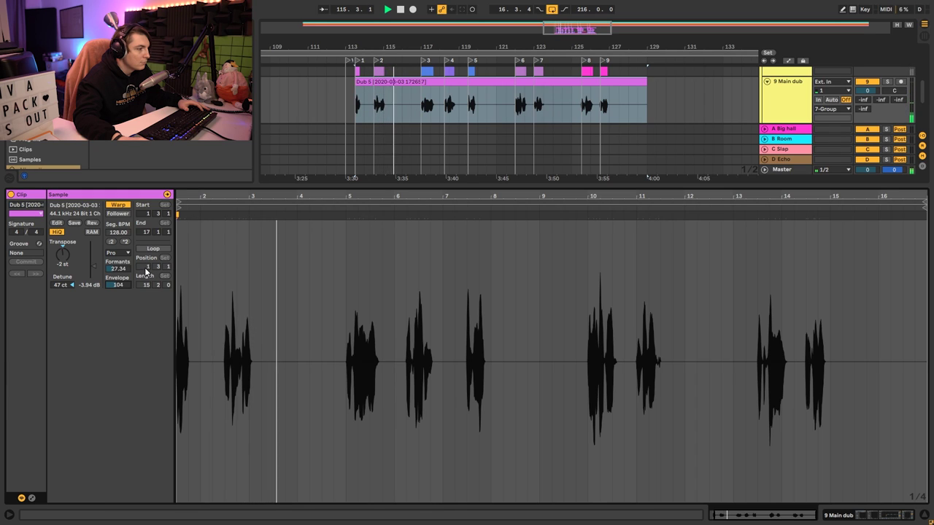
{"action": "left_click", "coordinate": [544, 117]}
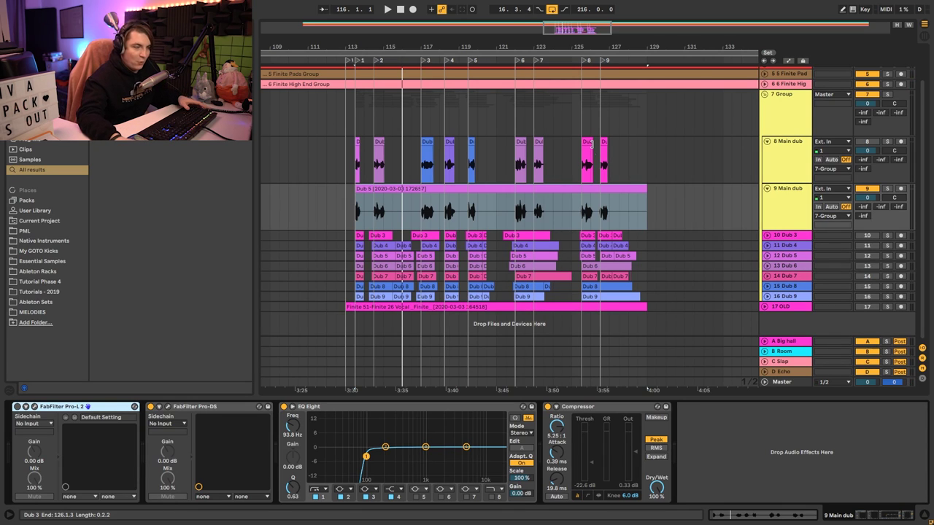
Listen to the pitched-down Main dub copy with the full track, playing from locators 1 and 3.
{"action": "left_click", "coordinate": [356, 211]}
{"action": "key", "text": "space"}
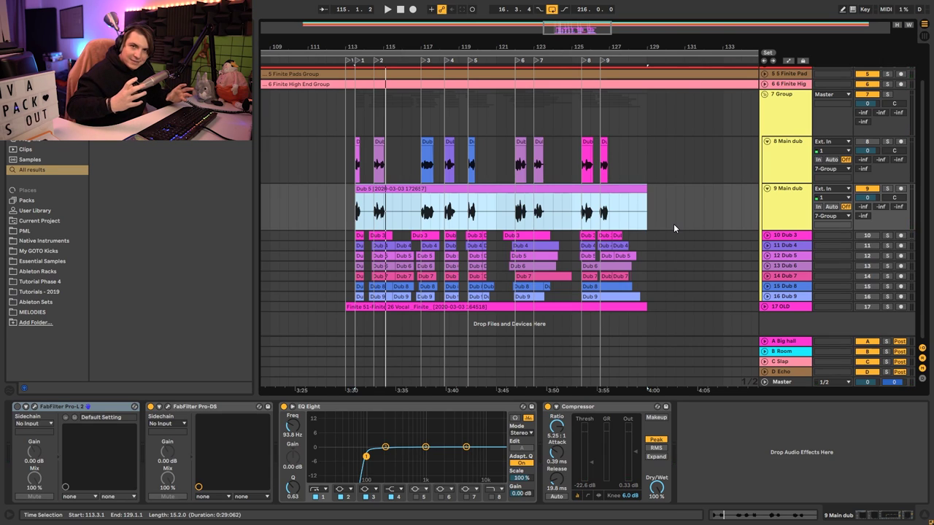
{"action": "left_click", "coordinate": [418, 204]}
{"action": "key", "text": "space"}
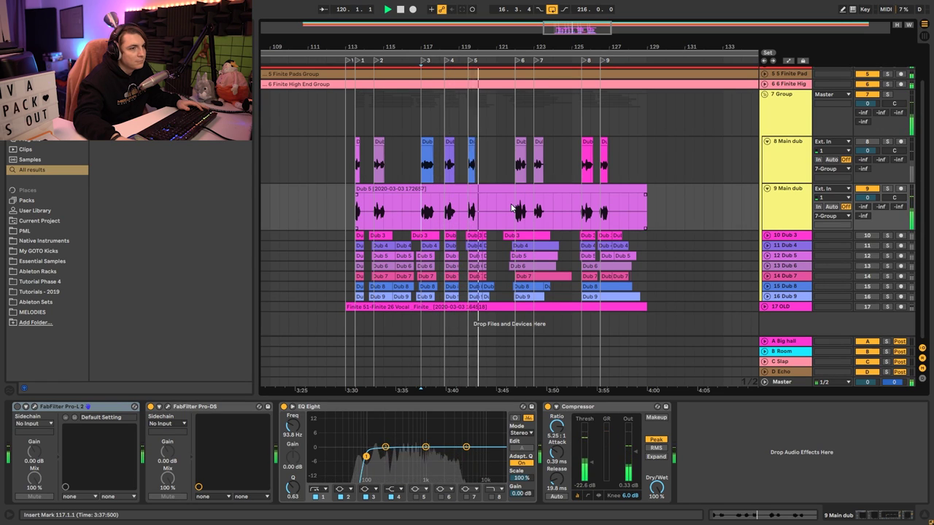
{"action": "scroll", "coordinate": [540, 209], "scroll_direction": "up", "scroll_amount": 2}
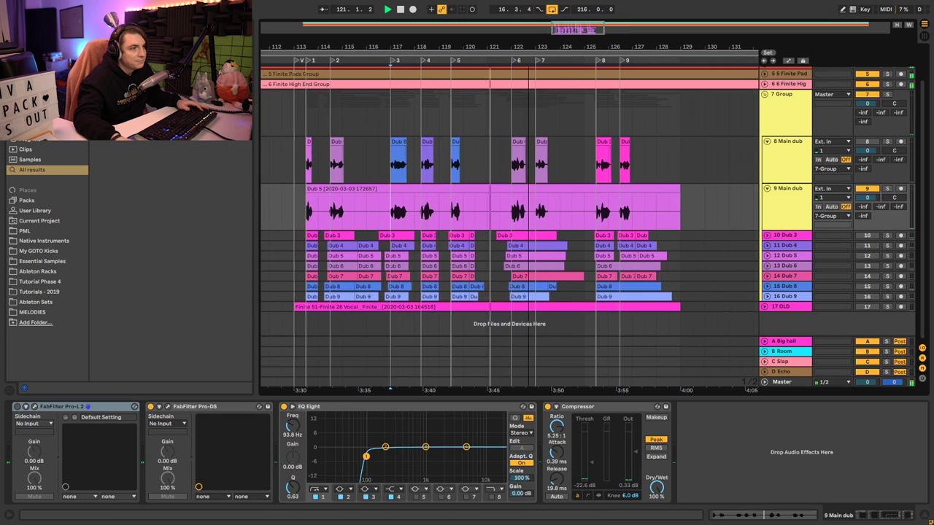
{"action": "scroll", "coordinate": [489, 48], "scroll_direction": "down", "scroll_amount": 2}
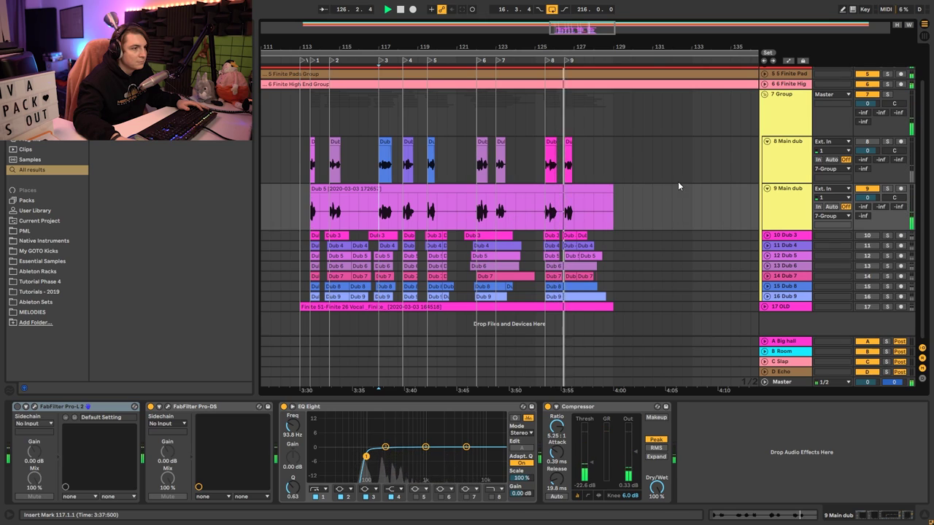
Boost an EQ Eight high shelf by 4.34 dB at 938 Hz during playback, and move Pro-DS between EQ Eight and Compressor.
{"action": "key", "text": "space"}
{"action": "key", "text": "space"}
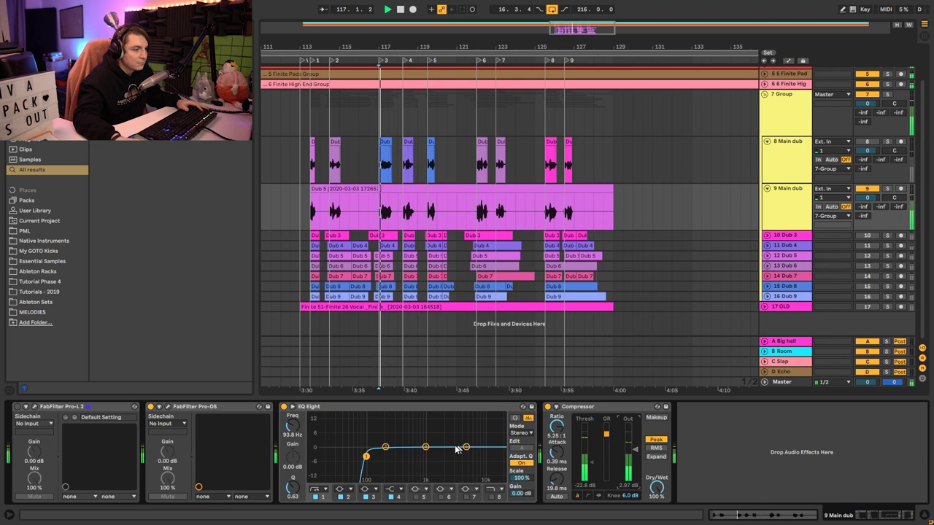
{"action": "left_click_drag", "start_coordinate": [428, 437], "coordinate": [423, 437]}
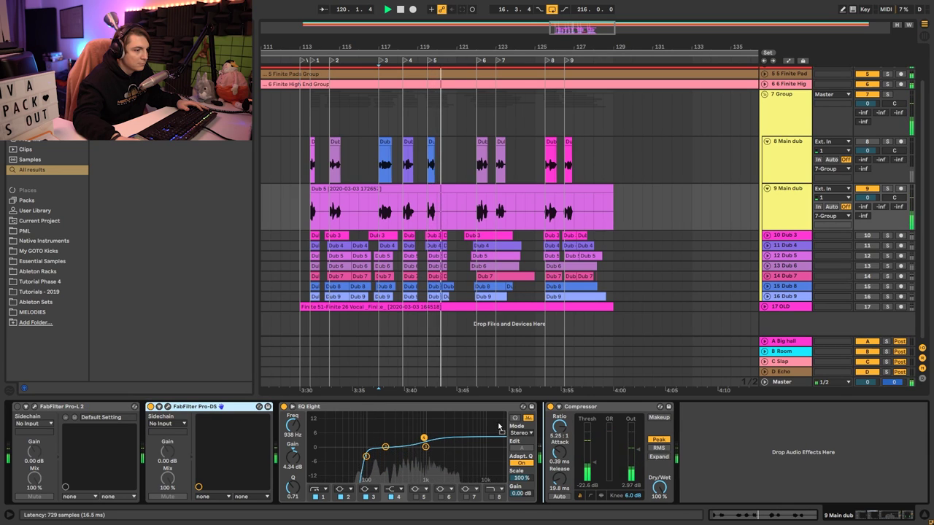
{"action": "left_click_drag", "start_coordinate": [186, 407], "coordinate": [482, 406]}
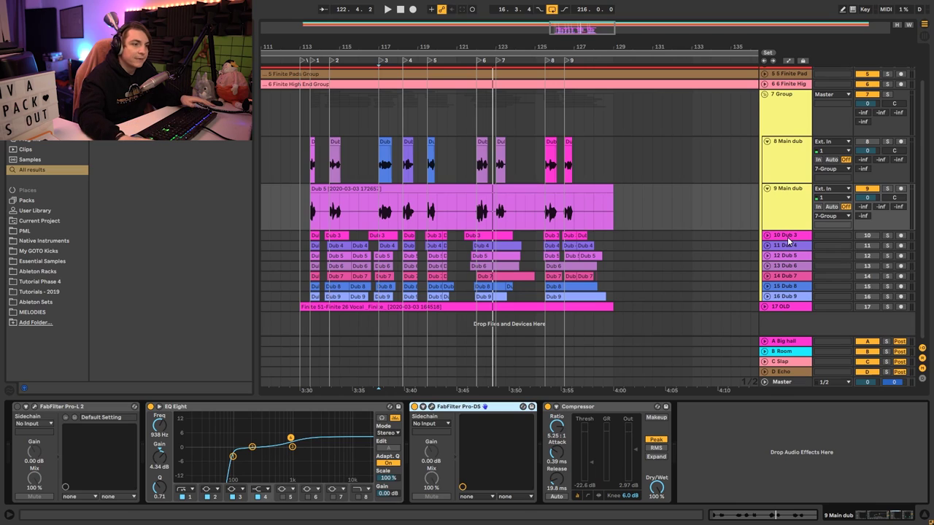
Expand the Dub 3 track, select its phrases and solo it to hear whether it suits the doubles.
{"action": "left_click", "coordinate": [795, 210]}
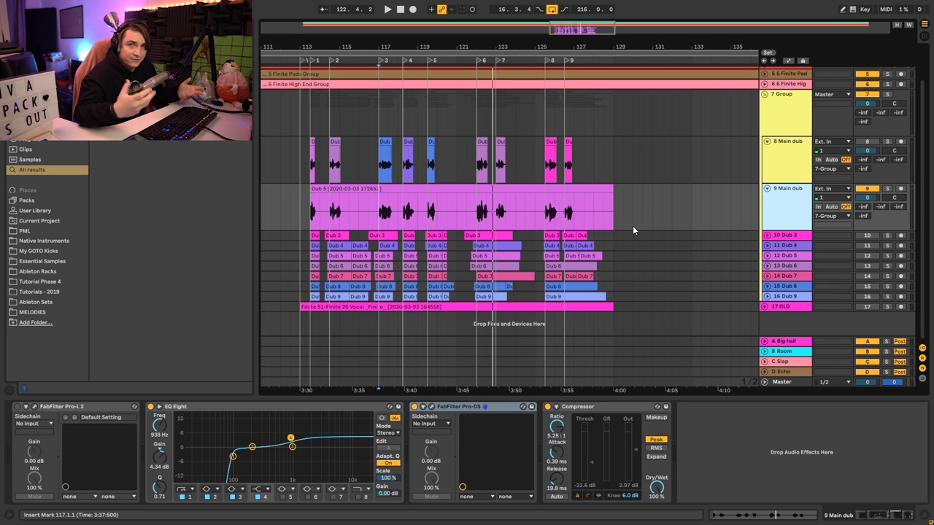
{"action": "left_click", "coordinate": [766, 235]}
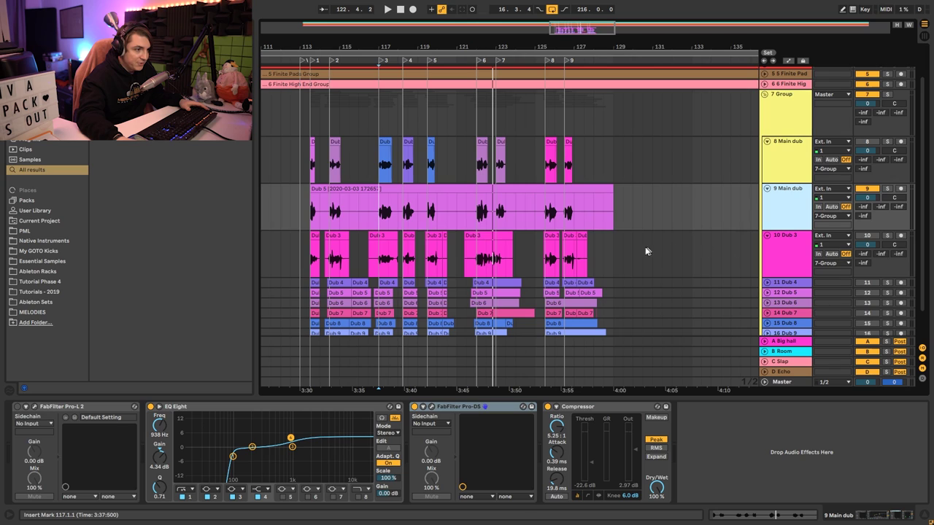
{"action": "left_click_drag", "start_coordinate": [612, 251], "coordinate": [321, 251]}
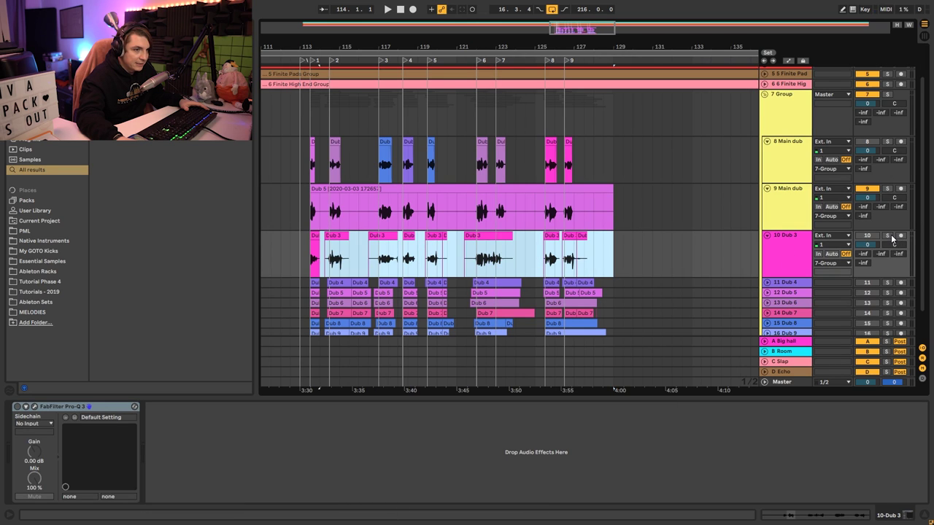
{"action": "left_click", "coordinate": [888, 235]}
{"action": "left_click", "coordinate": [889, 236]}
Duplicate the pitched Main dub track twice.
{"action": "left_click", "coordinate": [791, 204]}
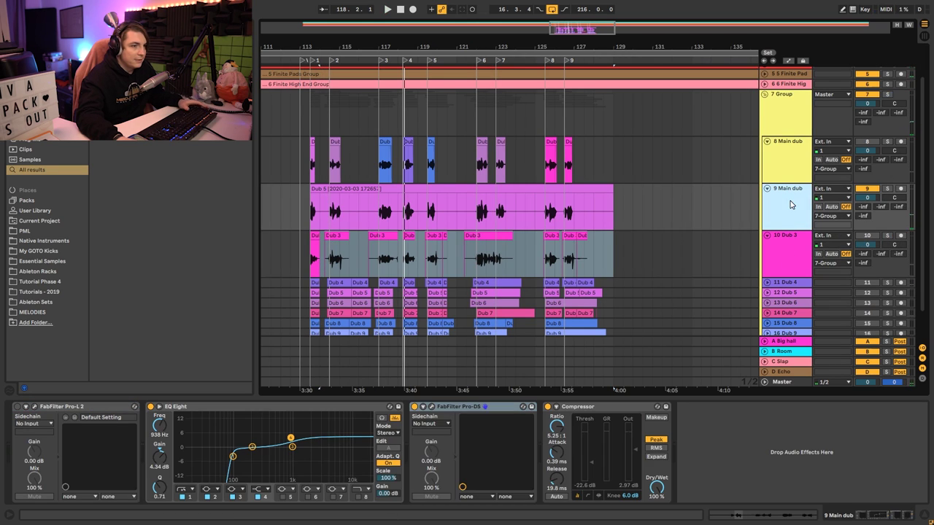
{"action": "key", "text": "ctrl+d"}
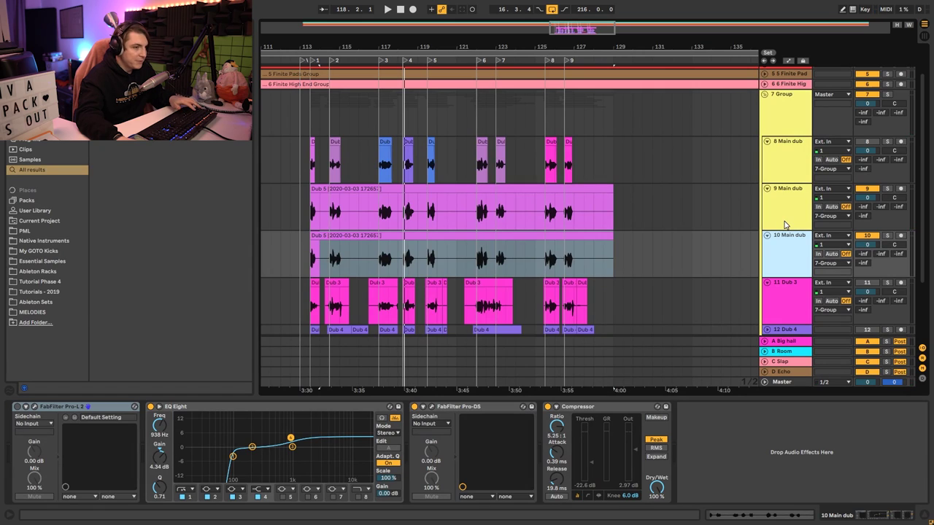
{"action": "key", "text": "ctrl+d"}
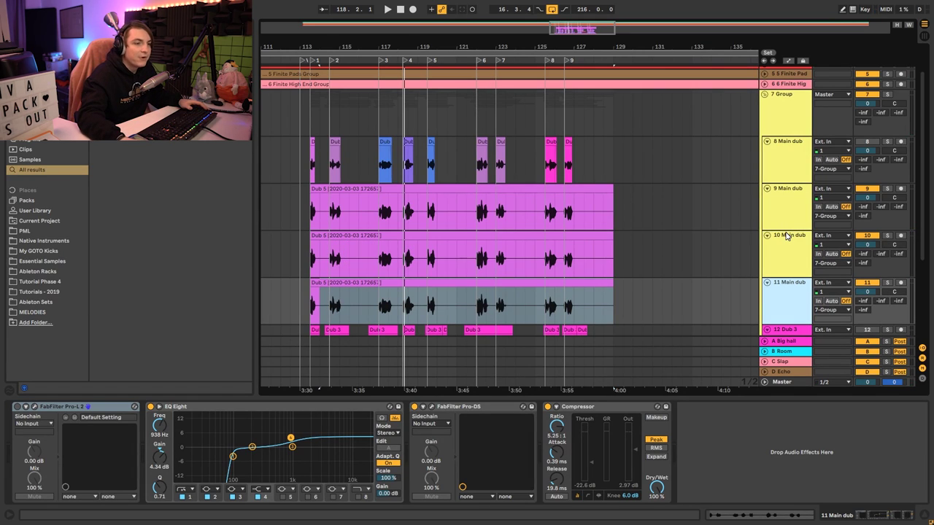
Rename the two new track copies Main right and Main left.
{"action": "left_click", "coordinate": [796, 237]}
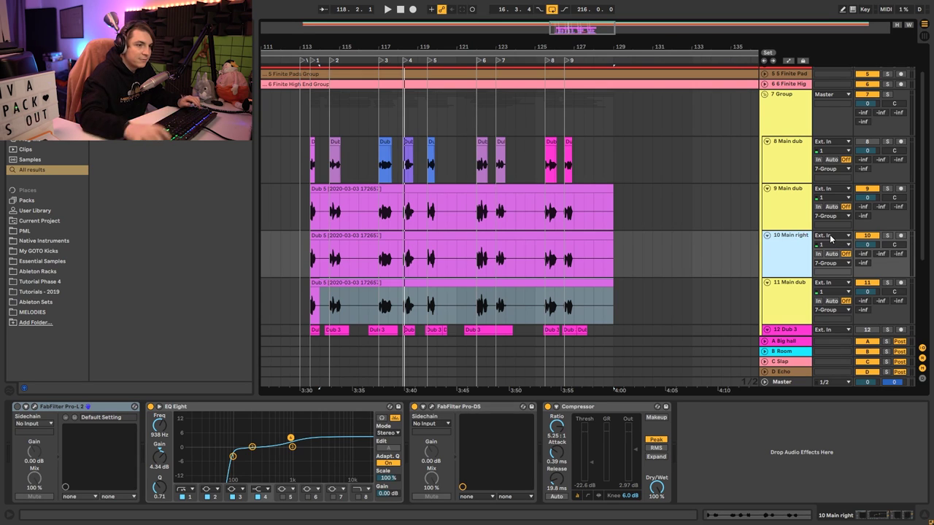
{"action": "left_click", "coordinate": [819, 290]}
{"action": "key", "text": "ctrl+r"}
{"action": "type", "text": "Main left"}
{"action": "key", "text": "Return"}
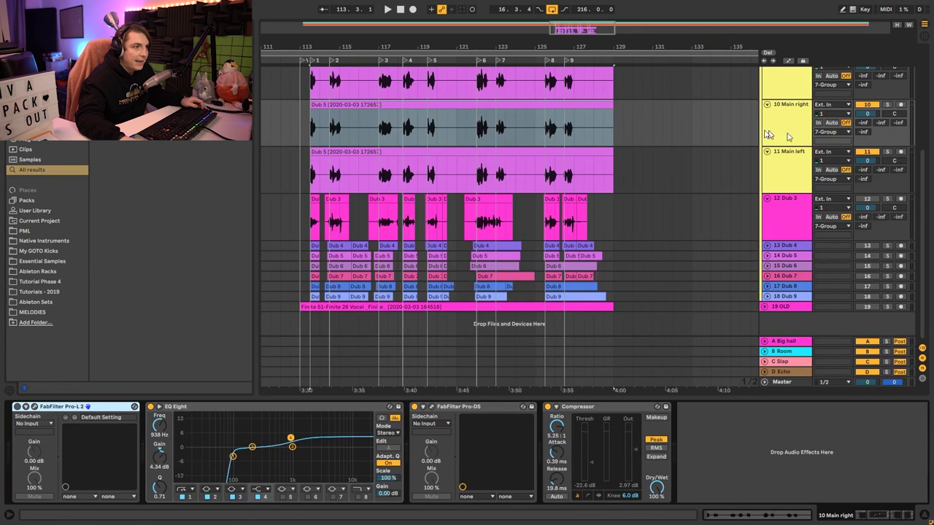
Add a Utility after the Compressor on the Main right track and set its balance to 23L.
{"action": "left_click", "coordinate": [798, 138]}
{"action": "scroll", "coordinate": [681, 158], "scroll_direction": "up", "scroll_amount": 1}
{"action": "left_click", "coordinate": [793, 162]}
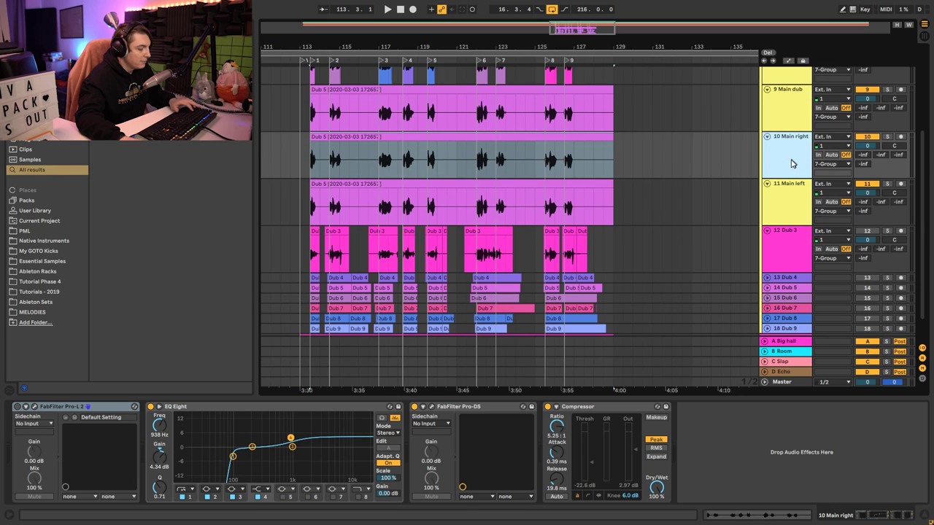
{"action": "key", "text": "ctrl+f"}
{"action": "type", "text": "wide stereo"}
{"action": "key", "text": "Return"}
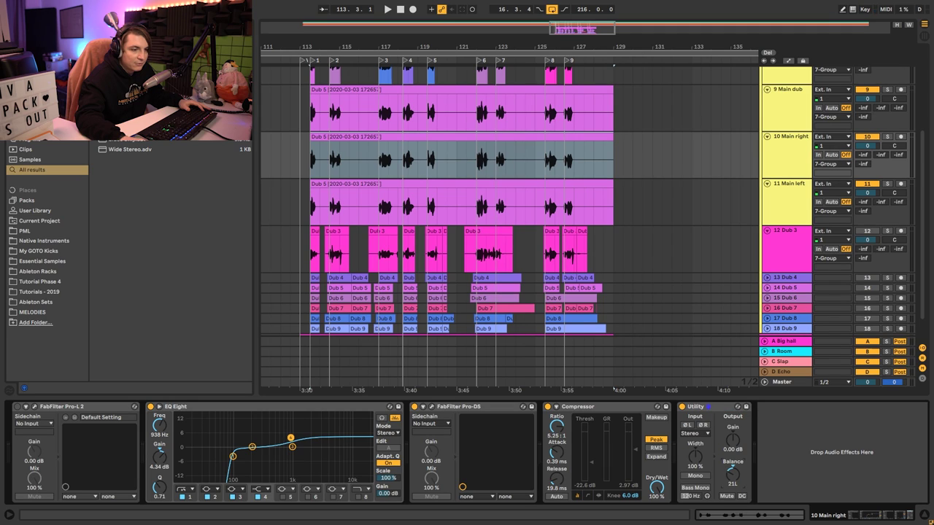
Solo the pitched Main dub and Main right tracks together and lower Main right's volume to -15.6 dB during playback.
{"action": "left_click_drag", "start_coordinate": [866, 147], "coordinate": [867, 175]}
{"action": "key", "text": "space"}
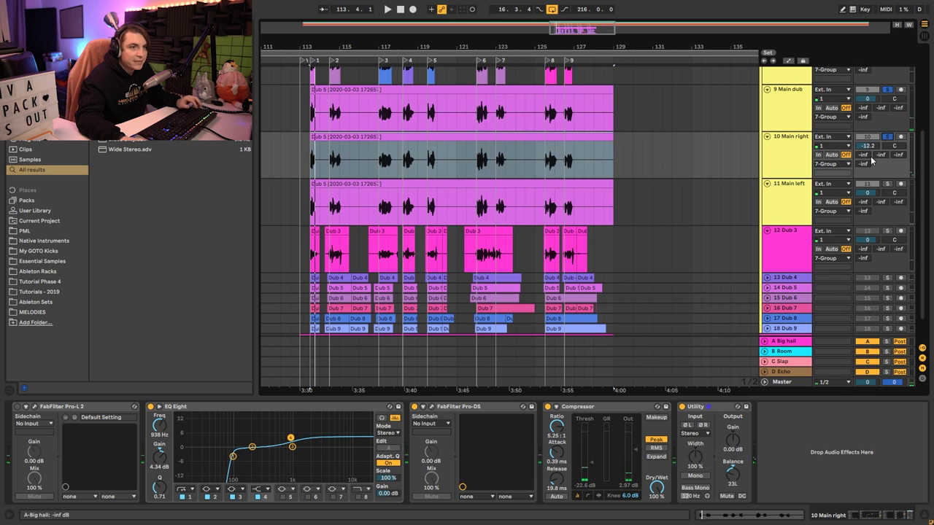
{"action": "left_click", "coordinate": [867, 146]}
{"action": "key", "text": "Delete"}
{"action": "left_click_drag", "start_coordinate": [893, 146], "coordinate": [866, 175]}
{"action": "key", "text": "space"}
Set the Main right clip's detune to 11 ct and shift the clip slightly earlier, just ahead of locator 1.
{"action": "scroll", "coordinate": [365, 152], "scroll_direction": "up", "scroll_amount": 3}
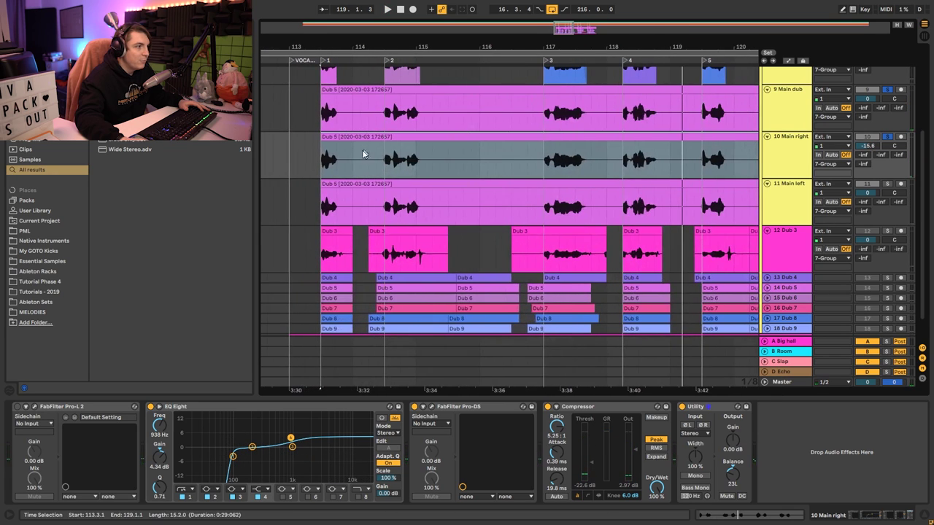
{"action": "double_click", "coordinate": [365, 152]}
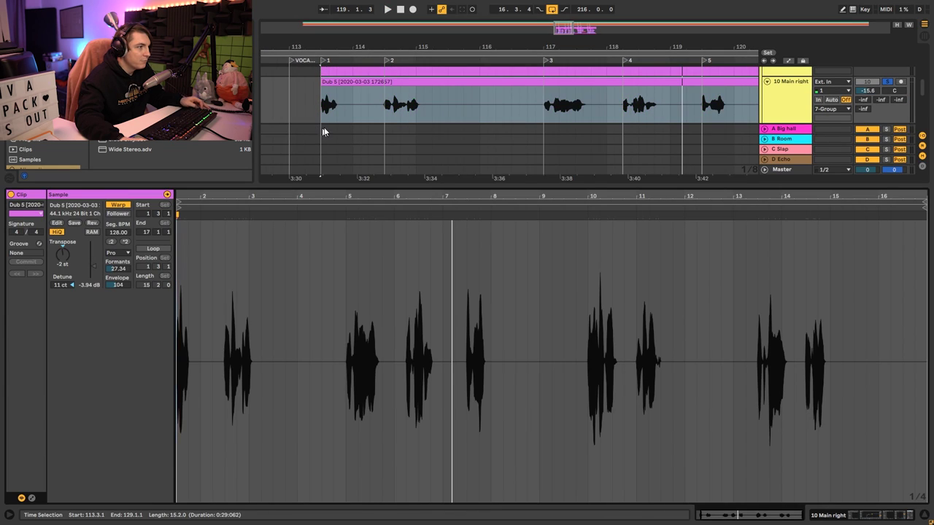
{"action": "key", "text": "shift+Tab"}
{"action": "key", "text": "plus"}
{"action": "key", "text": "plus"}
{"action": "key", "text": "plus"}
{"action": "key", "text": "plus"}
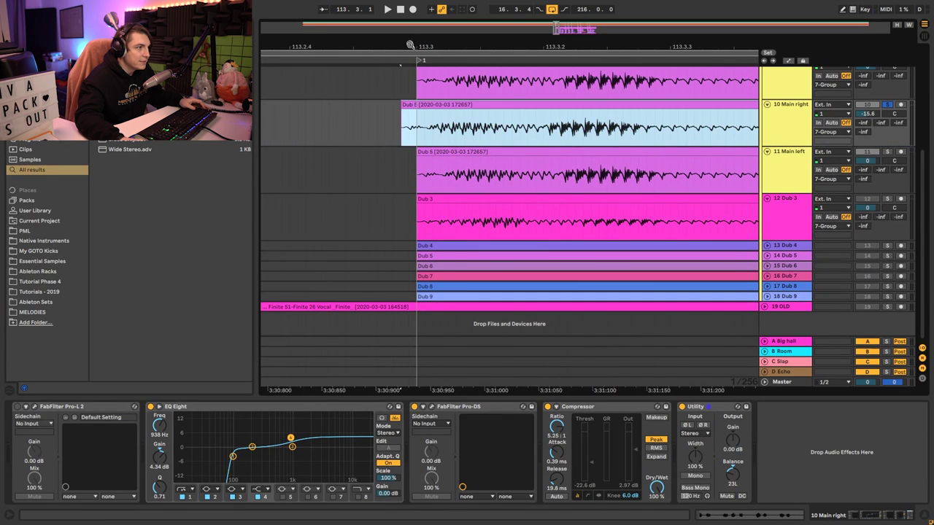
Lower Main right's volume to -17.2 dB during playback and compare Main dub with and without Main right soloed.
{"action": "key", "text": "minus"}
{"action": "key", "text": "minus"}
{"action": "key", "text": "minus"}
{"action": "key", "text": "minus"}
{"action": "key", "text": "minus"}
{"action": "key", "text": "space"}
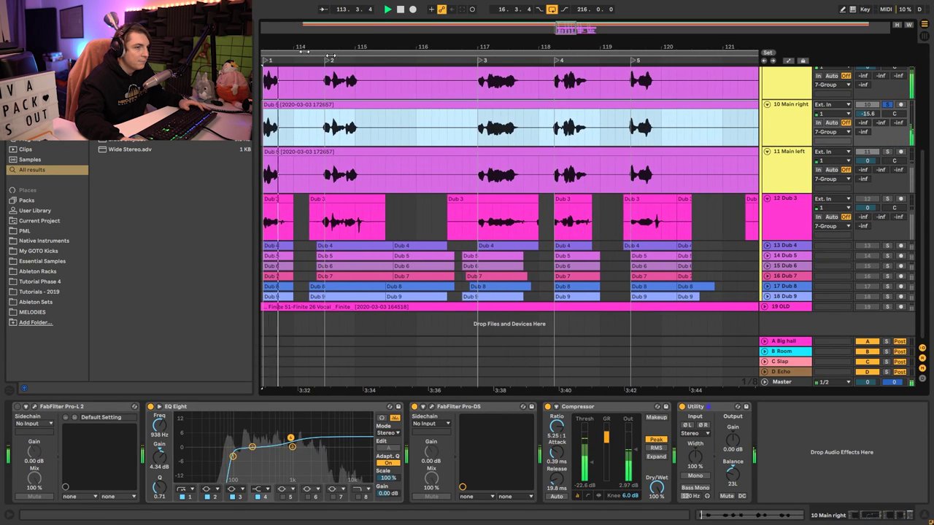
{"action": "scroll", "coordinate": [868, 194], "scroll_direction": "up", "scroll_amount": 1}
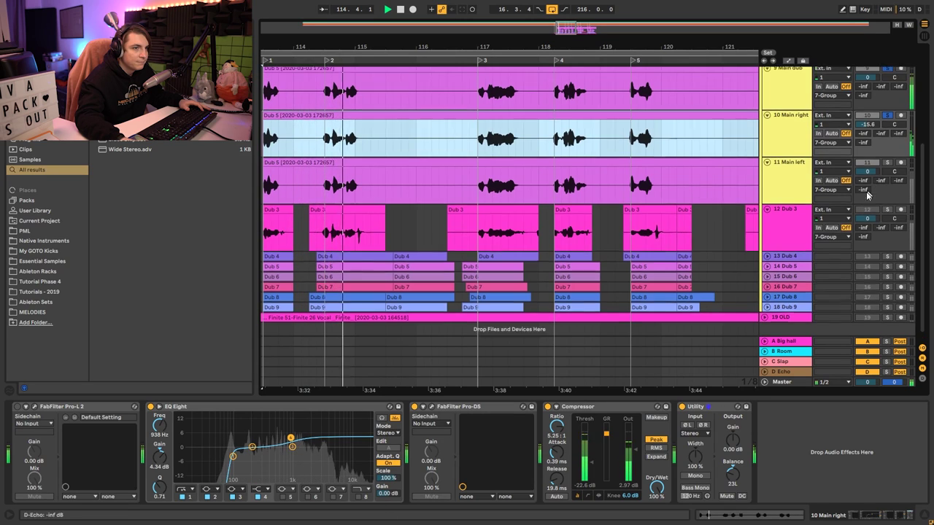
{"action": "scroll", "coordinate": [868, 195], "scroll_direction": "up", "scroll_amount": 4}
{"action": "left_click_drag", "start_coordinate": [868, 167], "coordinate": [868, 172]}
{"action": "left_click_drag", "start_coordinate": [544, 46], "coordinate": [544, 22]}
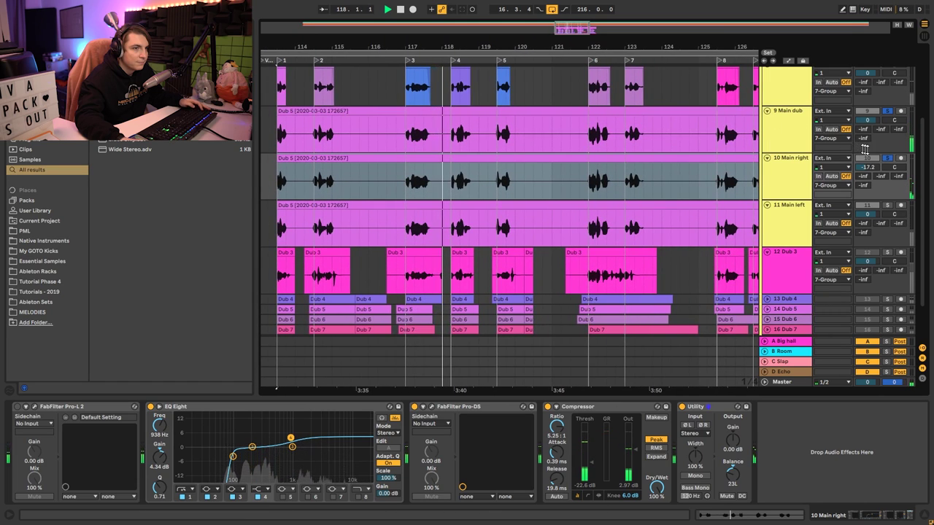
{"action": "left_click", "coordinate": [887, 158]}
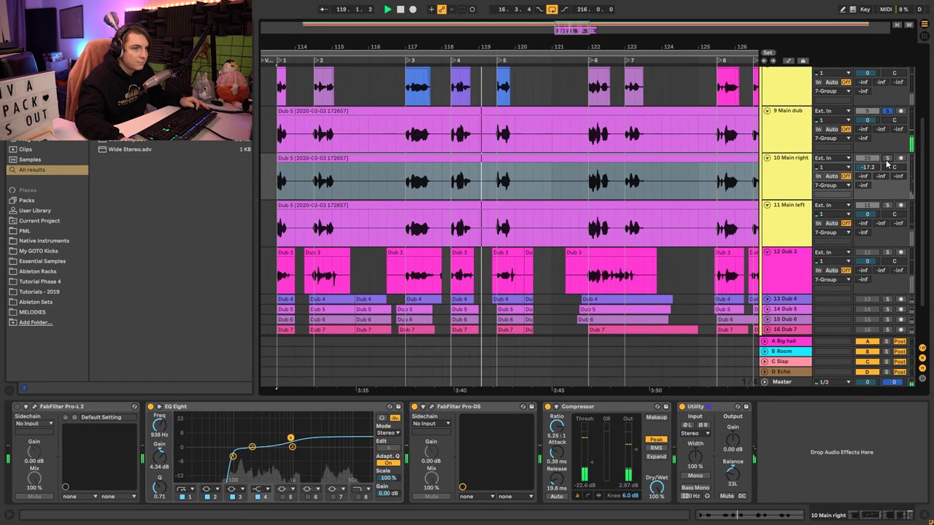
{"action": "left_click", "coordinate": [887, 158]}
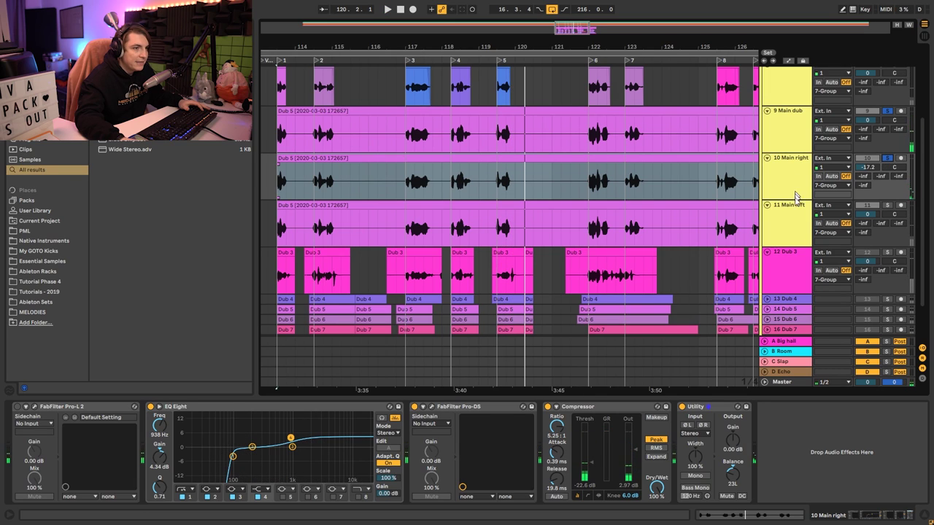
Set the Main left clip's detune to 40 ct and shift the clip slightly later than its original start.
{"action": "left_click", "coordinate": [788, 216]}
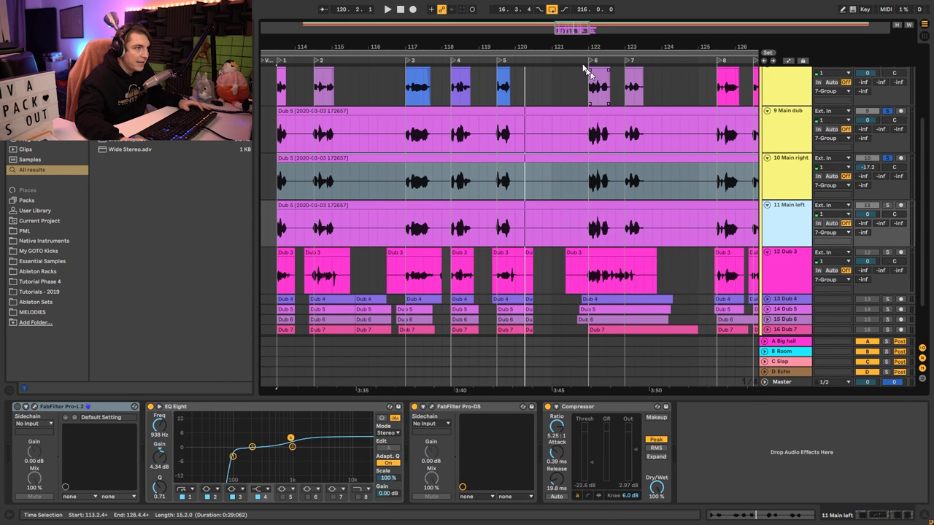
{"action": "scroll", "coordinate": [620, 69], "scroll_direction": "down", "scroll_amount": 5}
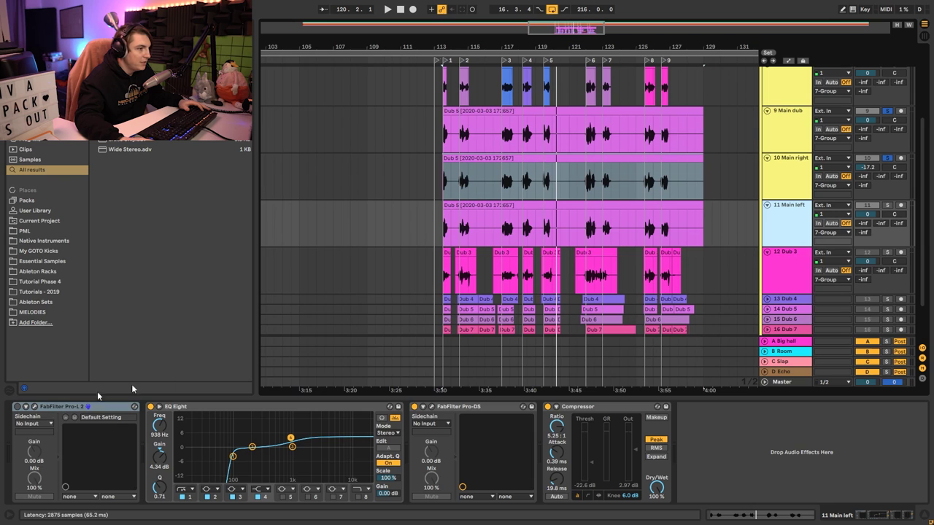
{"action": "double_click", "coordinate": [536, 207]}
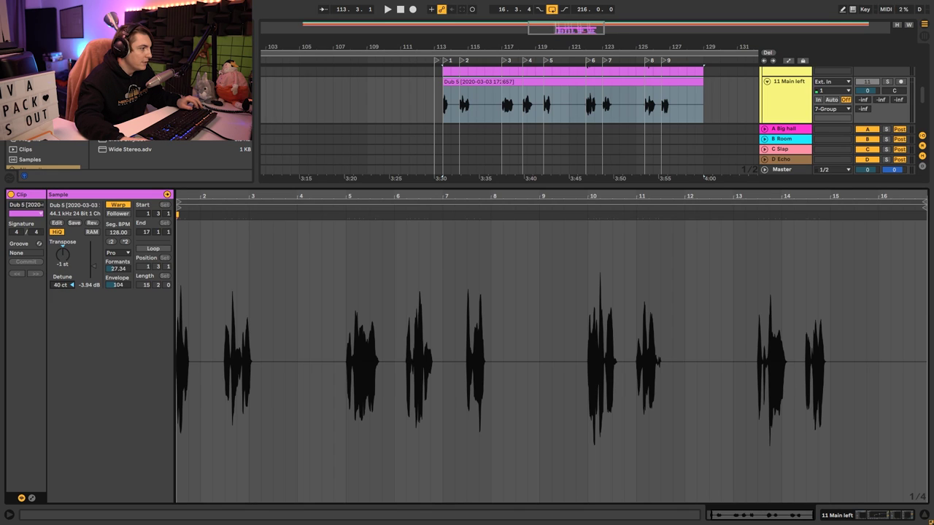
{"action": "key", "text": "shift+Tab"}
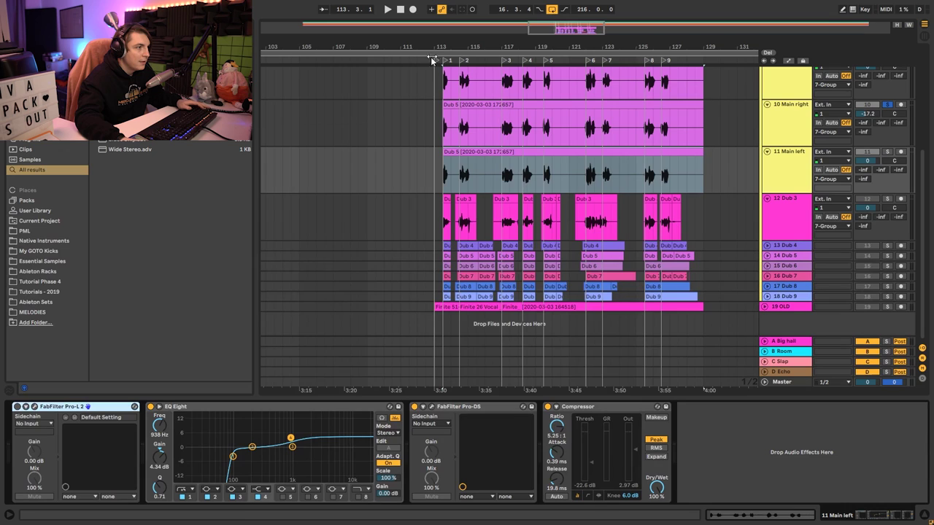
{"action": "left_click_drag", "start_coordinate": [441, 45], "coordinate": [492, 151]}
{"action": "scroll", "coordinate": [499, 151], "scroll_direction": "up", "scroll_amount": 2}
{"action": "key", "text": "minus"}
{"action": "key", "text": "minus"}
{"action": "key", "text": "minus"}
{"action": "key", "text": "minus"}
{"action": "key", "text": "minus"}
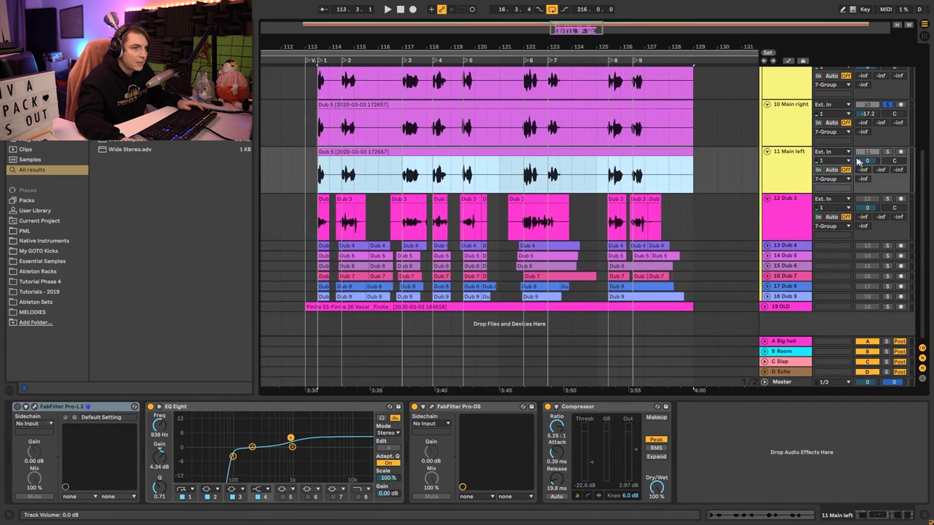
Copy Main right's Utility to the Main left track with balance 25R, and set Main right's own balance to 25L.
{"action": "left_click", "coordinate": [788, 170]}
{"action": "left_click", "coordinate": [794, 132]}
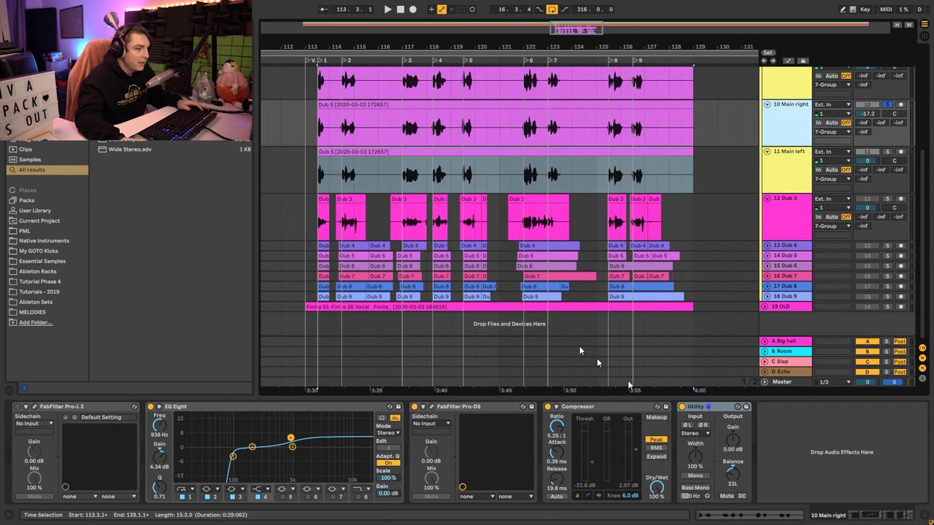
{"action": "left_click", "coordinate": [801, 172]}
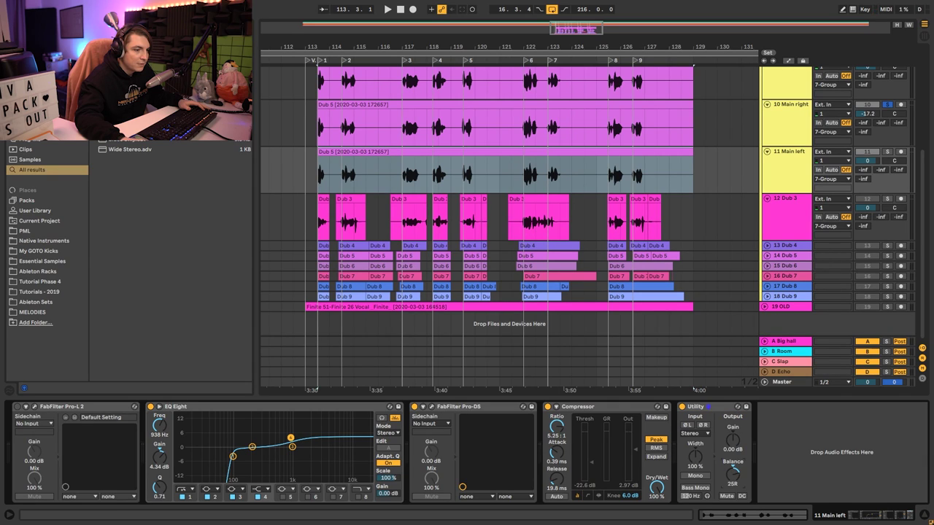
{"action": "left_click", "coordinate": [781, 107]}
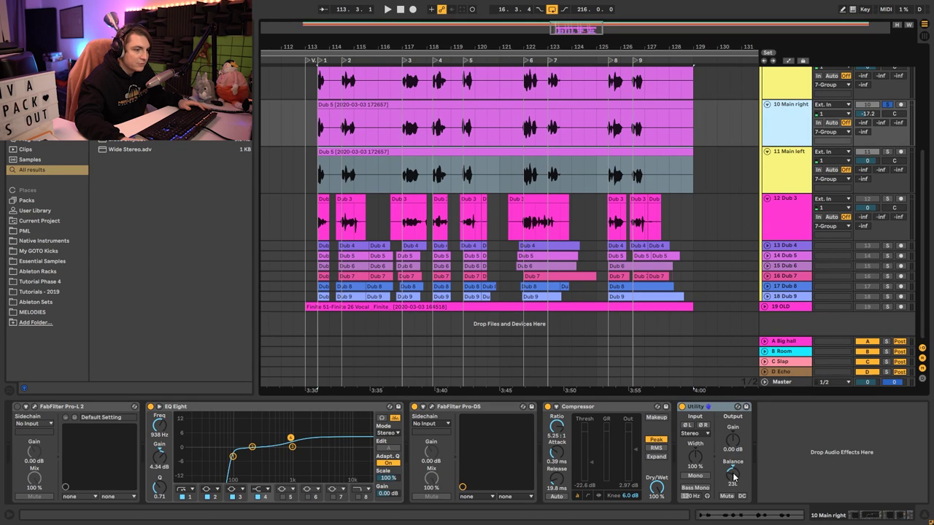
{"action": "left_click_drag", "start_coordinate": [734, 475], "coordinate": [734, 477]}
Solo Main left alongside the other Main tracks and, during playback, set its volume to -13.5 dB and Main right's to -12.5 dB.
{"action": "key", "text": "space"}
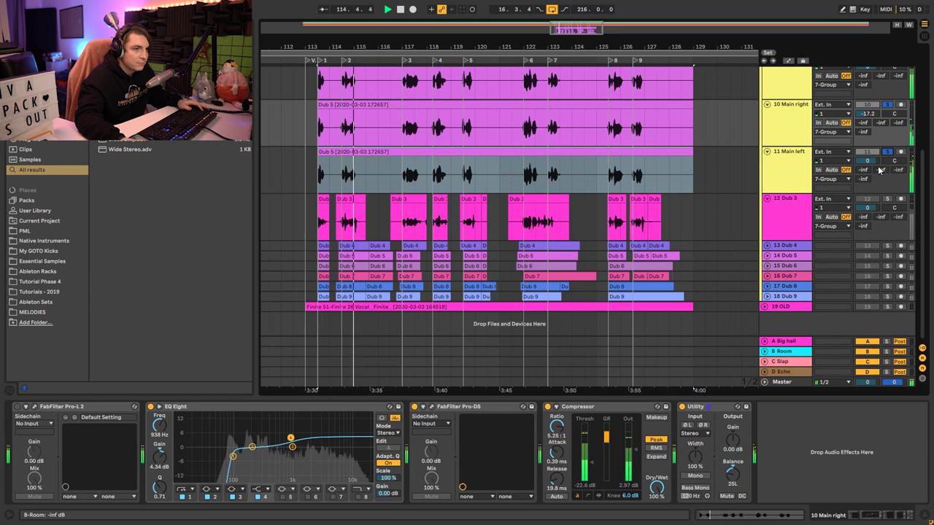
{"action": "scroll", "coordinate": [878, 189], "scroll_direction": "up", "scroll_amount": 2}
{"action": "left_click_drag", "start_coordinate": [878, 210], "coordinate": [878, 236]}
{"action": "left_click_drag", "start_coordinate": [871, 166], "coordinate": [872, 162]}
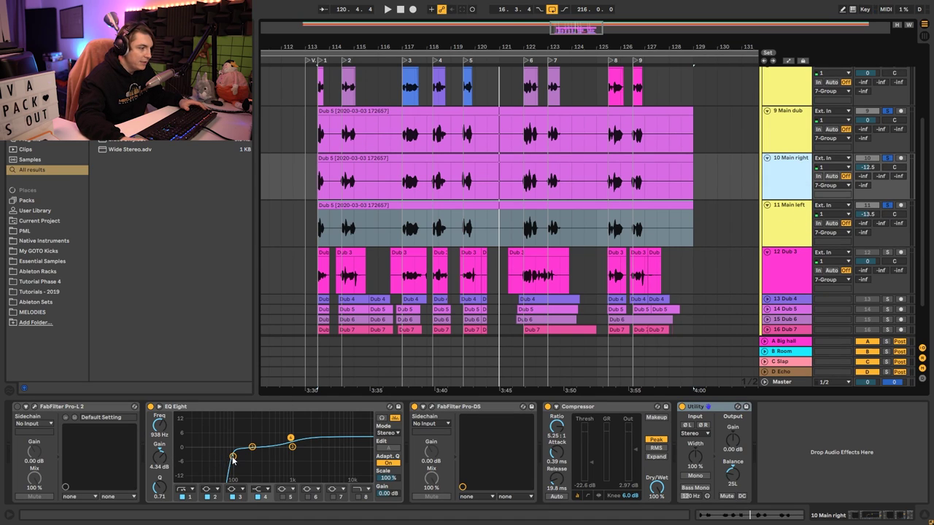
Raise the EQ Eight low-cut frequency to 330 Hz on Main right and 383 Hz on Main left.
{"action": "left_click_drag", "start_coordinate": [233, 457], "coordinate": [261, 453]}
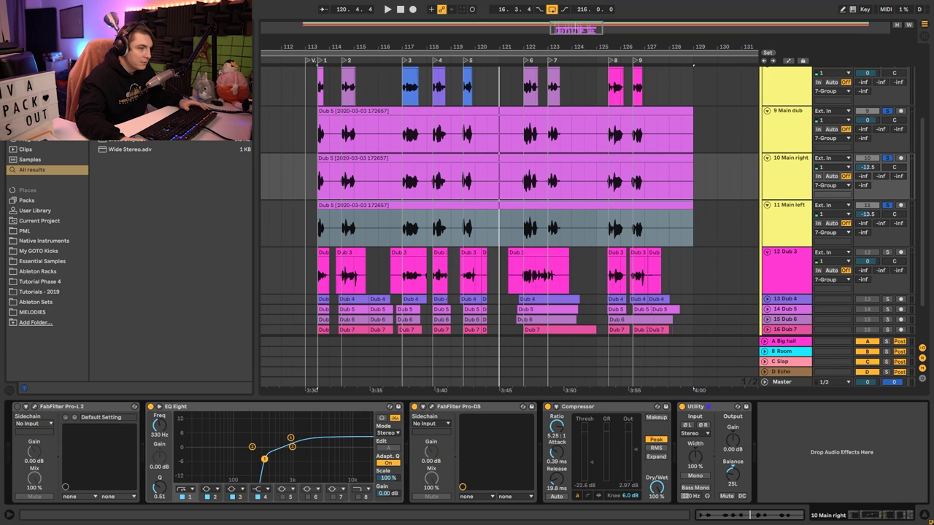
{"action": "left_click", "coordinate": [793, 175]}
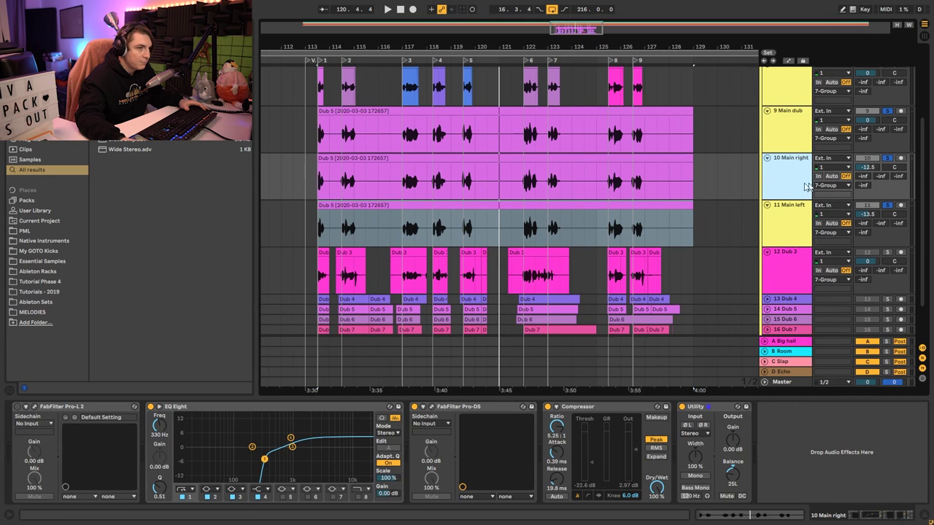
{"action": "left_click", "coordinate": [786, 221]}
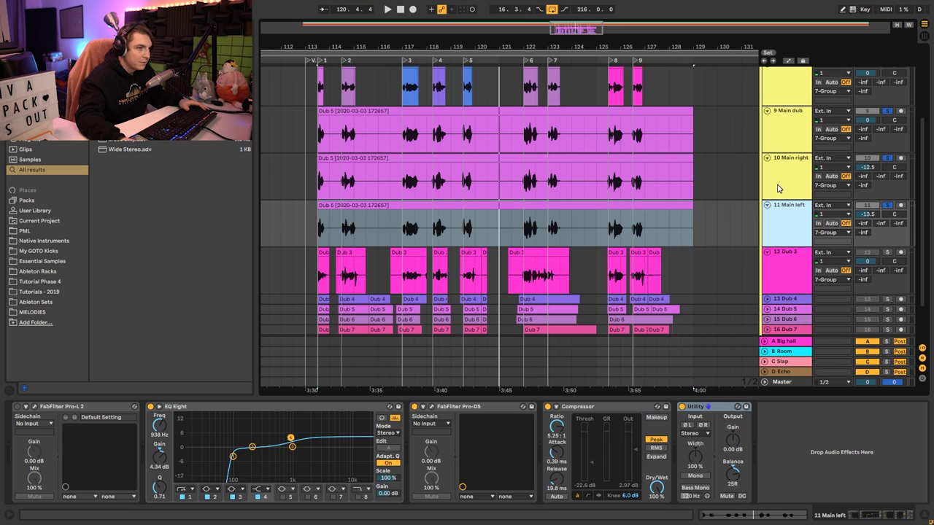
{"action": "left_click_drag", "start_coordinate": [234, 457], "coordinate": [252, 457]}
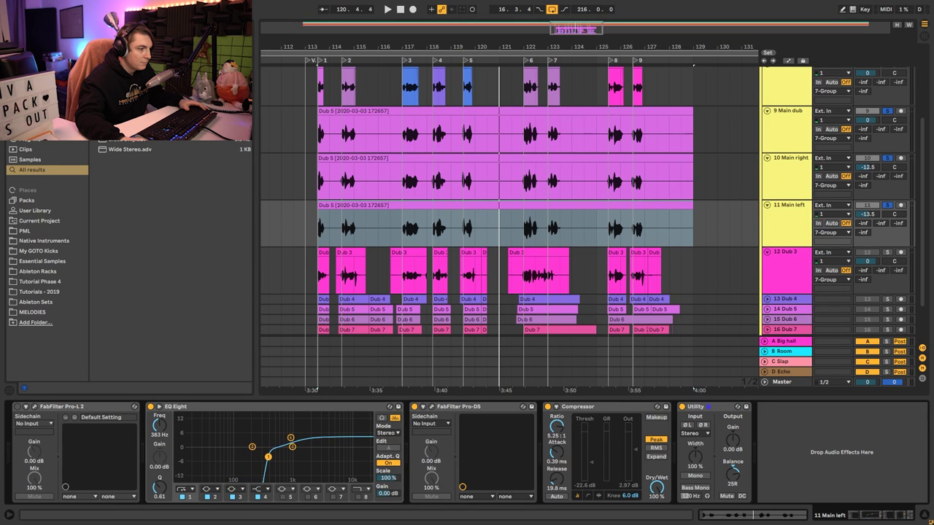
Play back the three Main tracks and raise Main left's volume to -12.5 dB.
{"action": "key", "text": "space"}
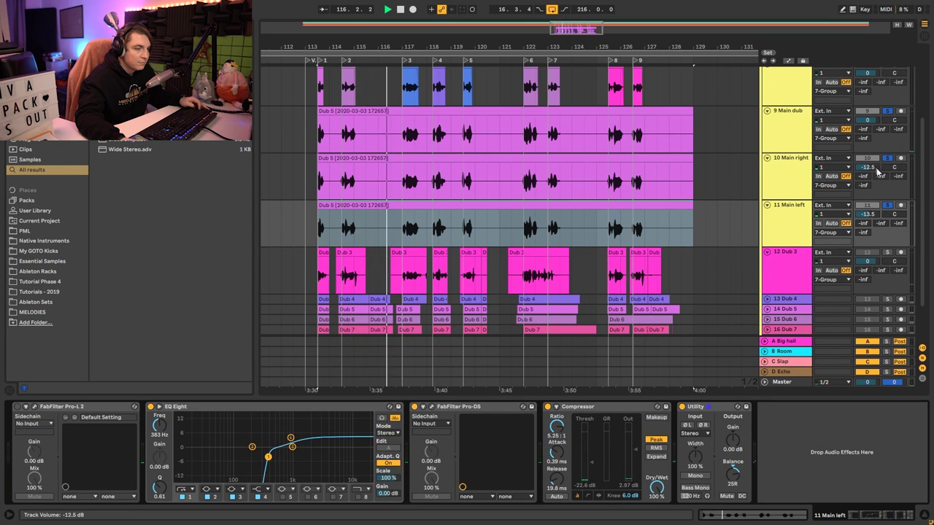
{"action": "left_click_drag", "start_coordinate": [867, 213], "coordinate": [867, 213]}
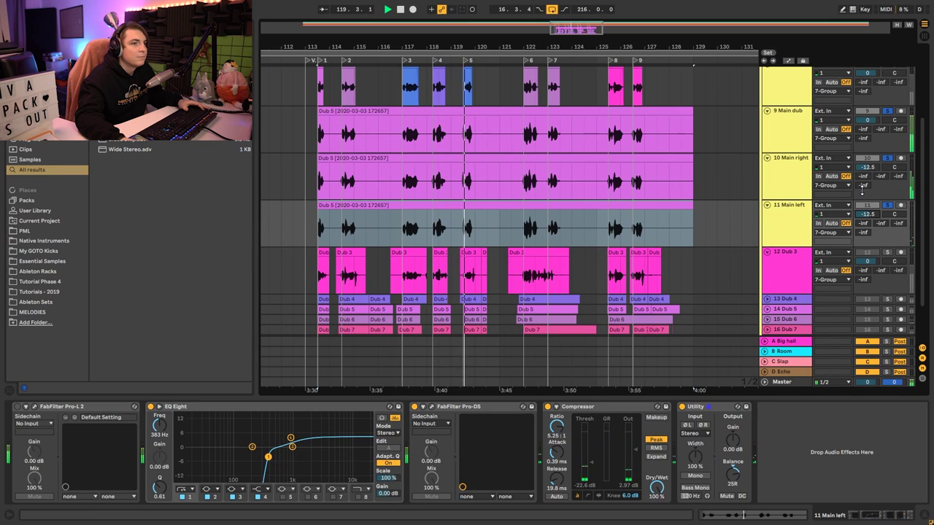
{"action": "key", "text": "space"}
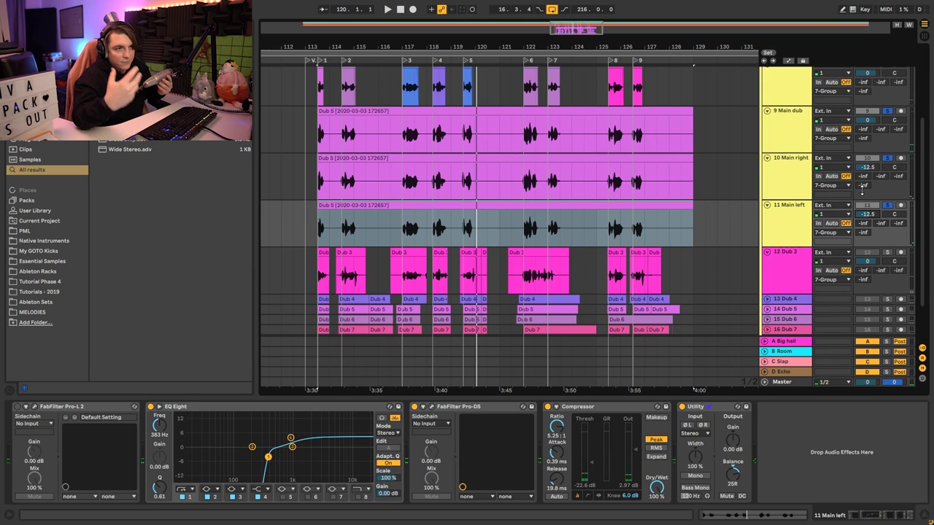
Compare Main dub alone with the full three-track stack by toggling the solos of Main right and Main left during playback.
{"action": "left_click", "coordinate": [888, 158]}
{"action": "key", "text": "space"}
{"action": "left_click", "coordinate": [888, 206]}
{"action": "key", "text": "space"}
{"action": "key", "text": "space"}
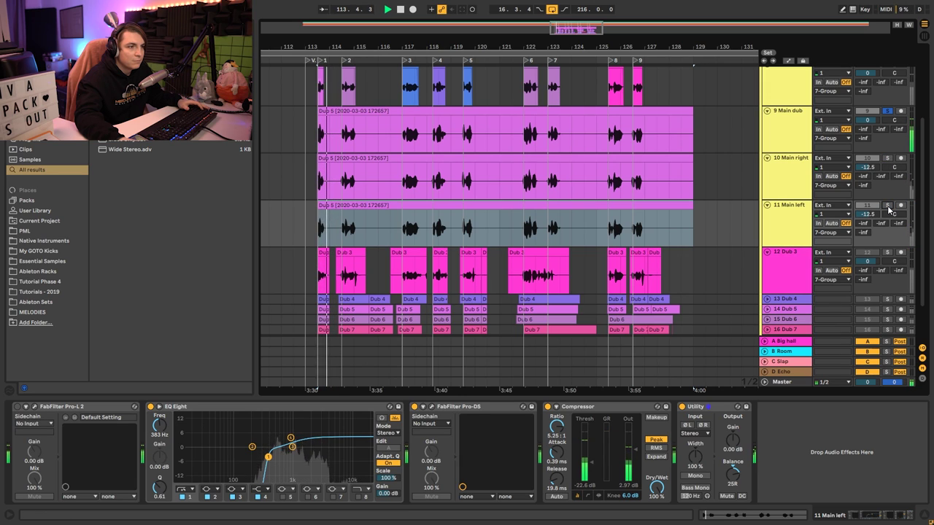
{"action": "left_click", "coordinate": [888, 158]}
{"action": "left_click", "coordinate": [888, 206]}
{"action": "key", "text": "space"}
{"action": "key", "text": "space"}
Group the Main dub, Main right and Main left tracks and name the group Mains.
{"action": "left_click", "coordinate": [795, 132]}
{"action": "left_click", "coordinate": [794, 212], "text": "shift"}
{"action": "key", "text": "ctrl+g"}
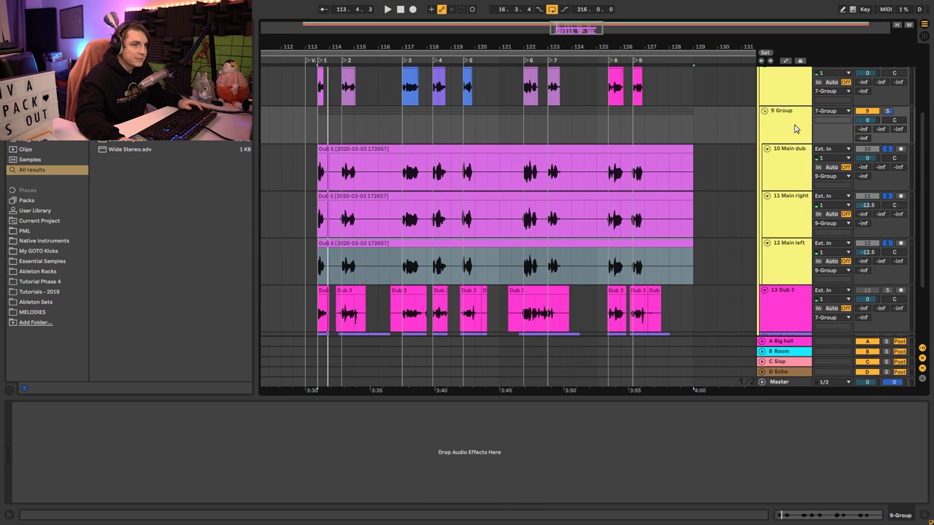
{"action": "type", "text": "9 Mains"}
{"action": "key", "text": "Return"}
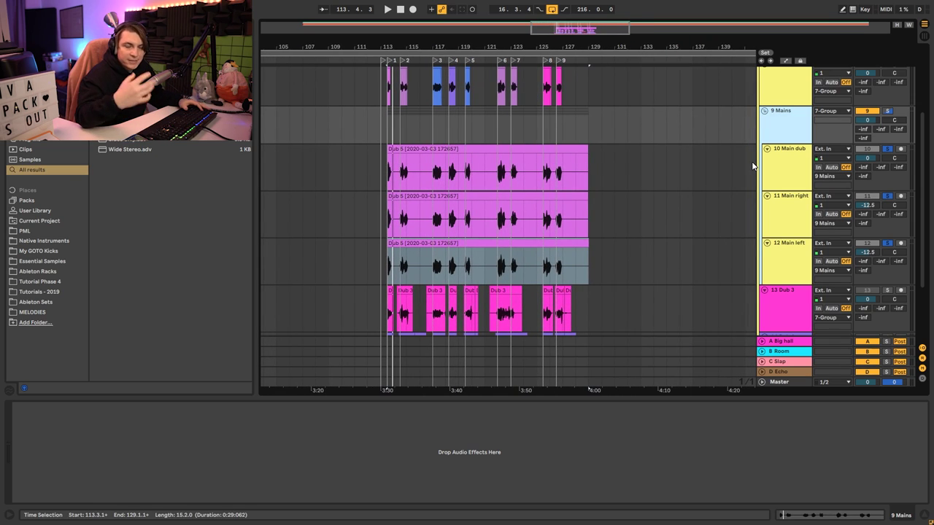
Insert Ozone 9 Exciter on the Mains group and solo the group instead of its individual tracks.
{"action": "key", "text": "Escape"}
{"action": "key", "text": "ctrl+f"}
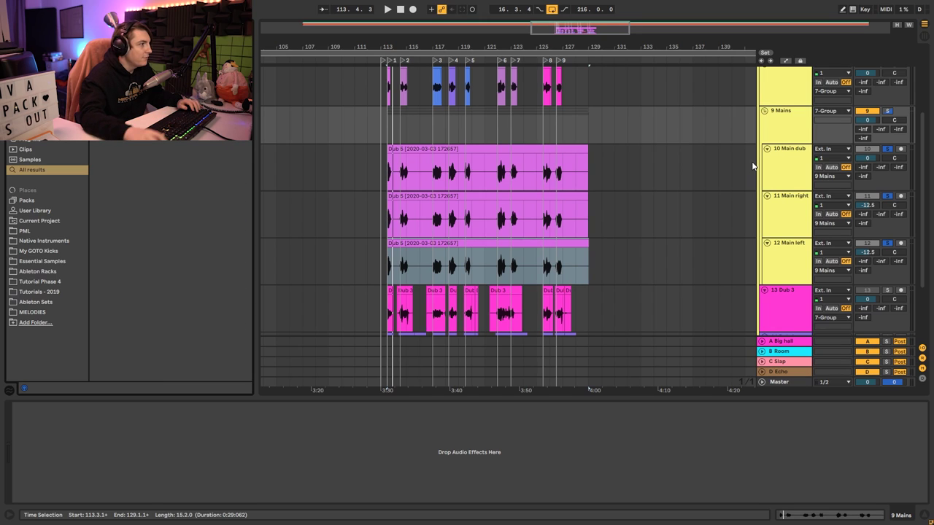
{"action": "key", "text": "Return"}
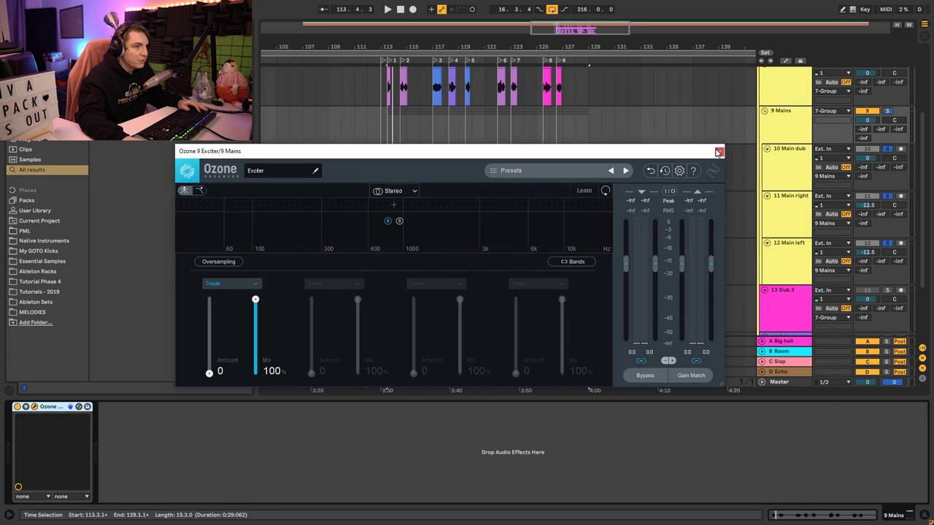
{"action": "left_click", "coordinate": [719, 153]}
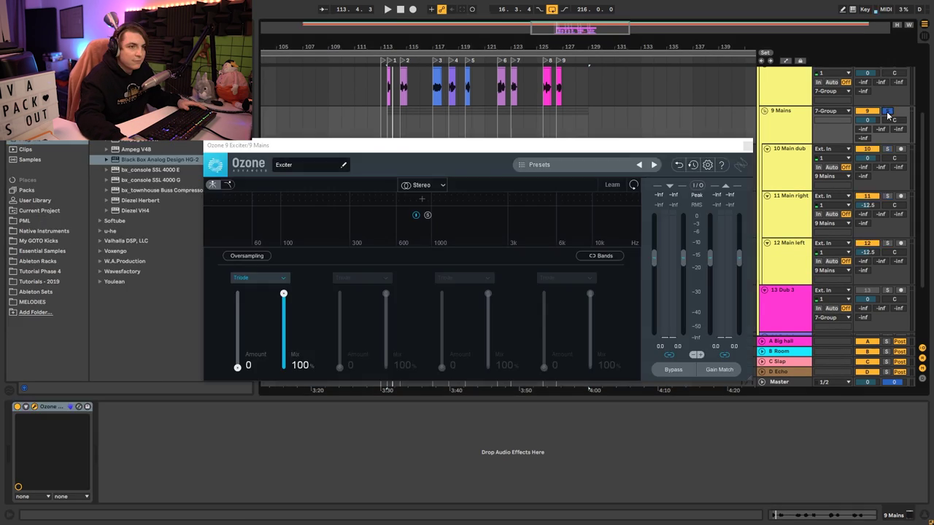
During playback, split off a high band below 3 kHz in the Exciter and set its amount to 9.3.
{"action": "key", "text": "space"}
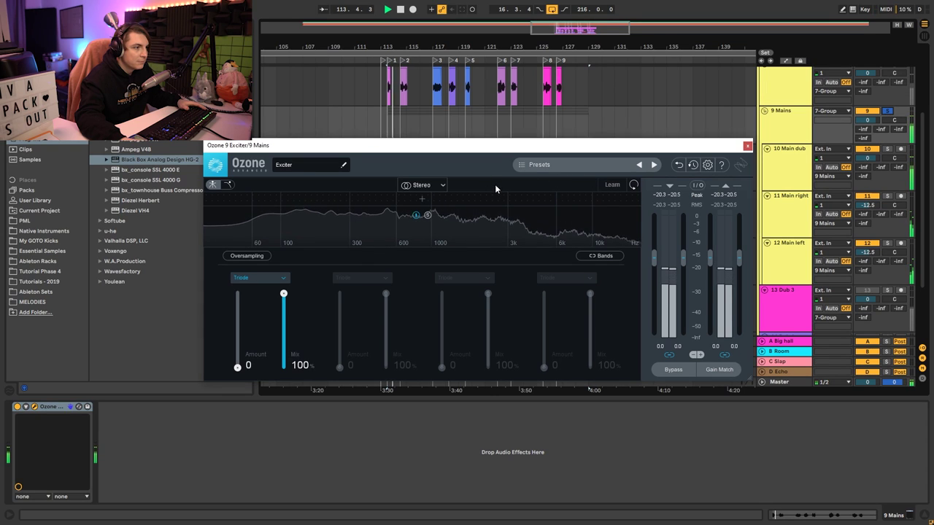
{"action": "left_click", "coordinate": [496, 201]}
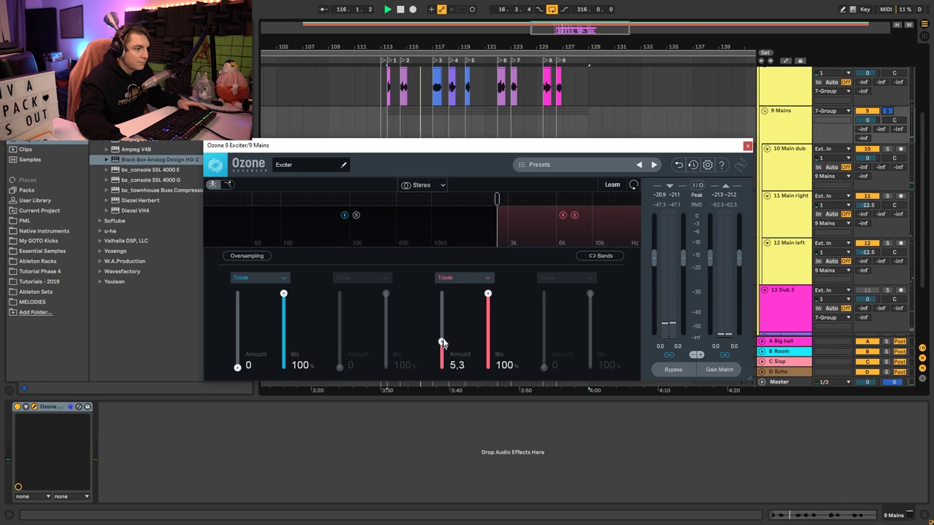
{"action": "left_click_drag", "start_coordinate": [448, 315], "coordinate": [451, 321]}
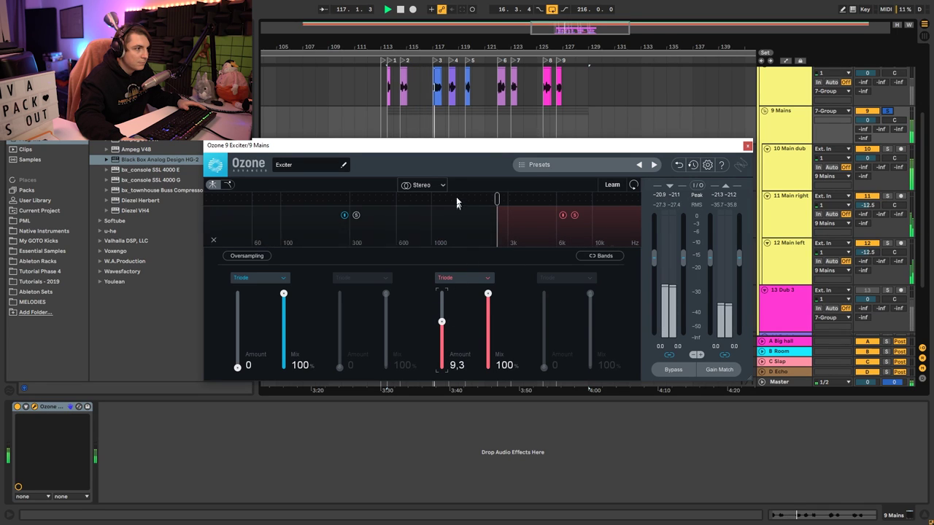
Lower the Exciter's high-band amount to 8.7 and set its mode to Tube while auditioning the Mains from bar 117.
{"action": "left_click_drag", "start_coordinate": [442, 152], "coordinate": [442, 266]}
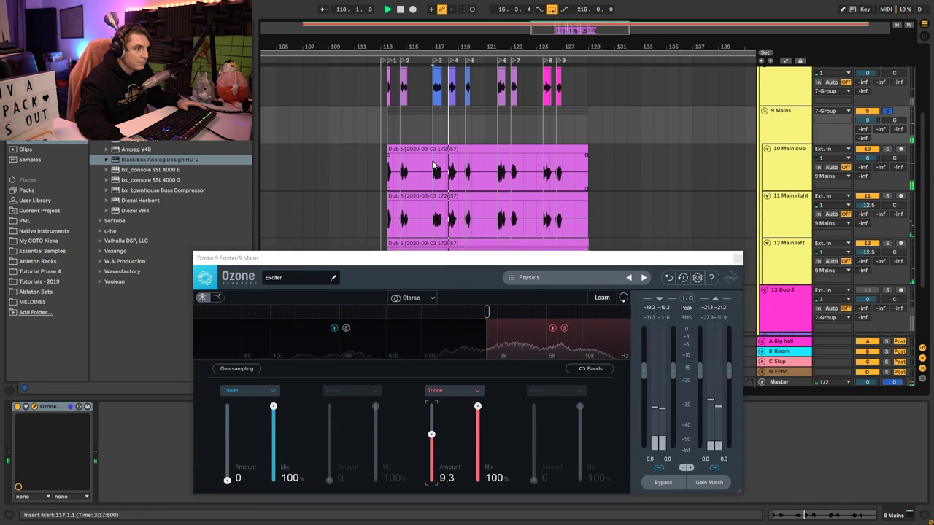
{"action": "left_click", "coordinate": [439, 212]}
{"action": "left_click", "coordinate": [438, 124]}
{"action": "mouse_move", "coordinate": [433, 432]}
{"action": "left_mouse_down"}
{"action": "mouse_move", "coordinate": [432, 423]}
{"action": "mouse_move", "coordinate": [432, 435]}
{"action": "left_mouse_up"}
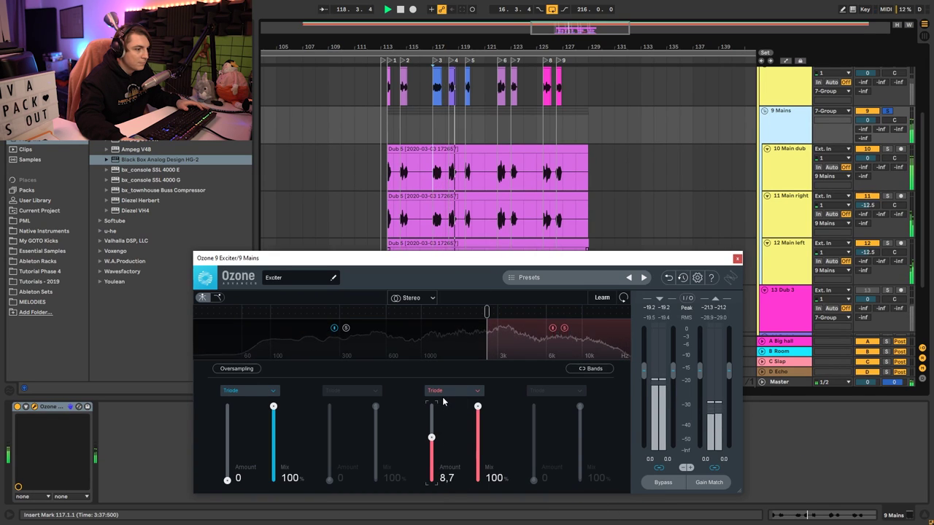
{"action": "left_click", "coordinate": [458, 392]}
{"action": "left_click", "coordinate": [454, 436]}
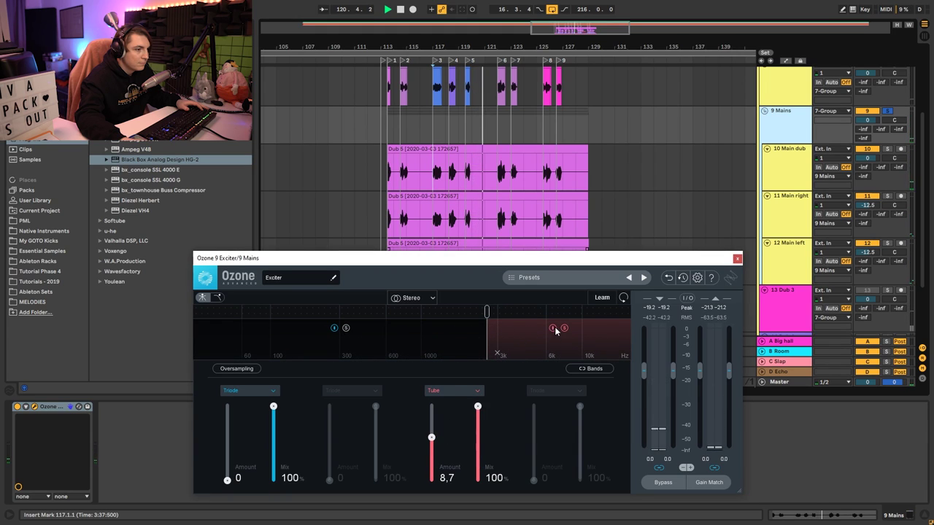
{"action": "left_click", "coordinate": [478, 224]}
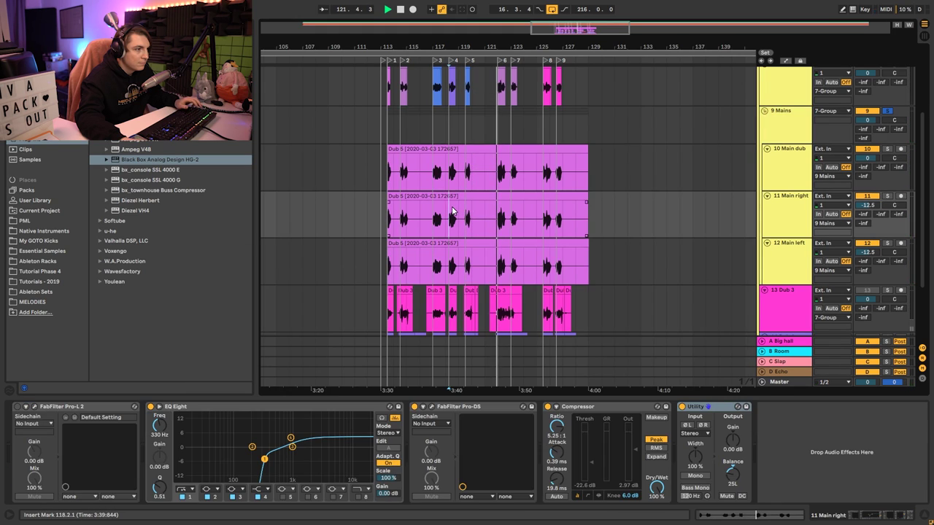
Loop the short vocal phrase from 118.2.1 for three beats and bring up the Exciter on the Mains group.
{"action": "left_click_drag", "start_coordinate": [450, 219], "coordinate": [456, 208]}
{"action": "key", "text": "ctrl+l"}
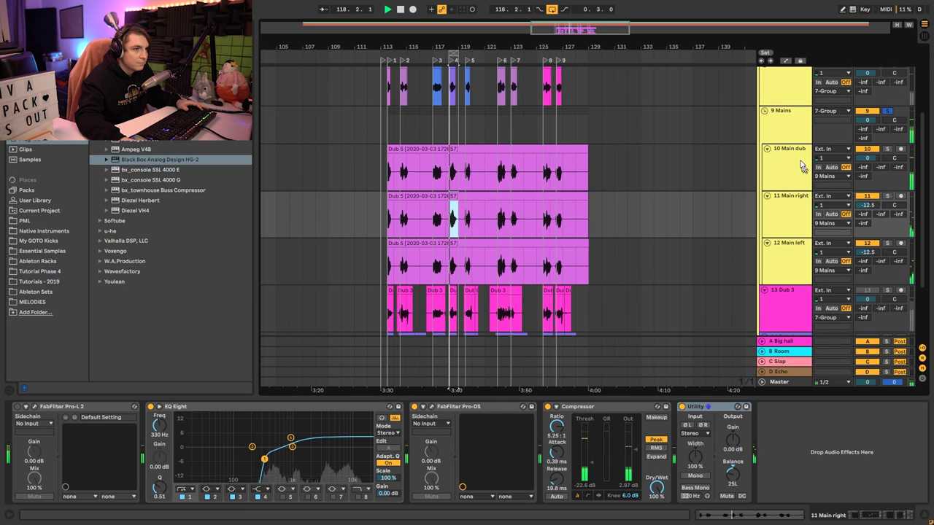
{"action": "left_click", "coordinate": [785, 124]}
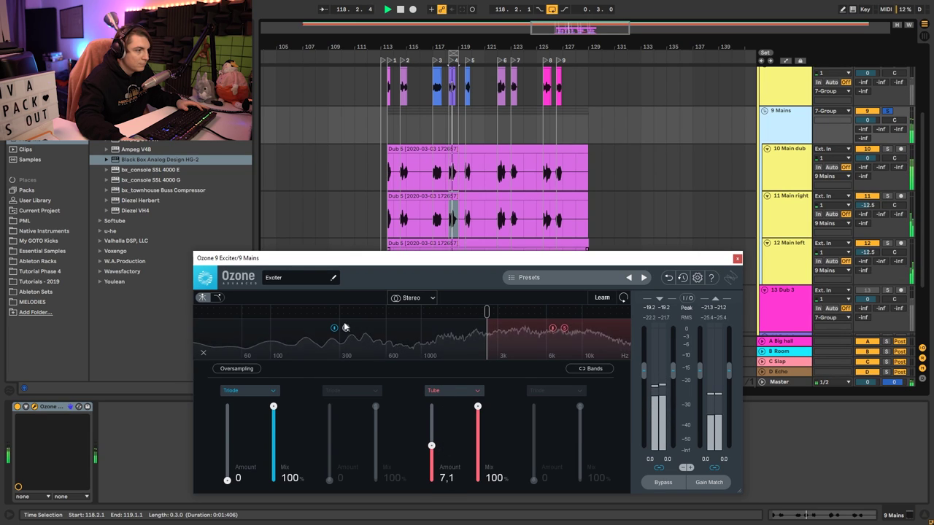
Split off an Exciter mid band between just under 600 Hz and 3 kHz, set its amount to 6.1, and try Tube before returning to Triode.
{"action": "left_click", "coordinate": [380, 314]}
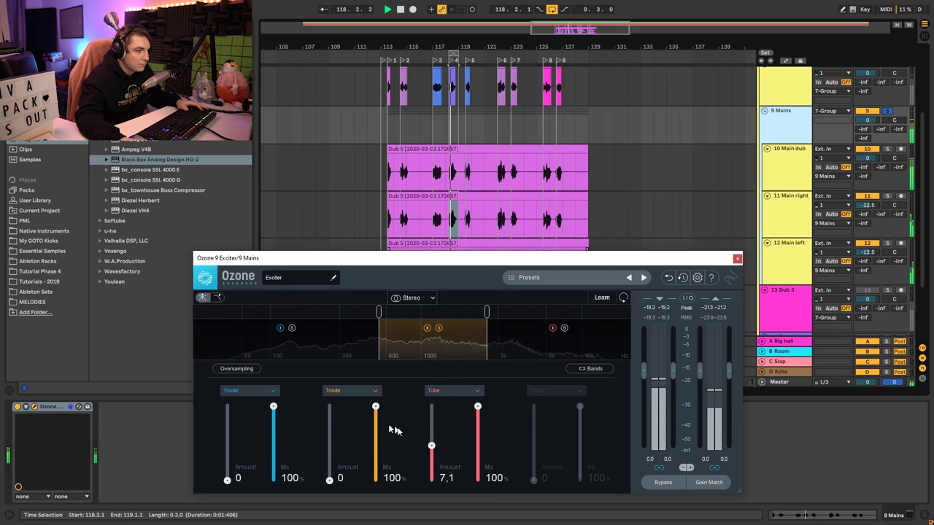
{"action": "left_click_drag", "start_coordinate": [329, 481], "coordinate": [330, 444]}
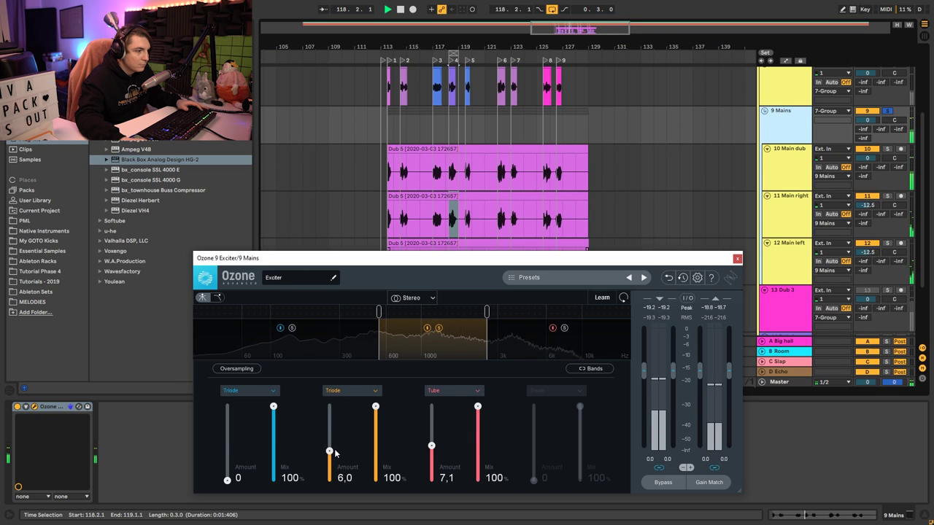
{"action": "left_click", "coordinate": [368, 389]}
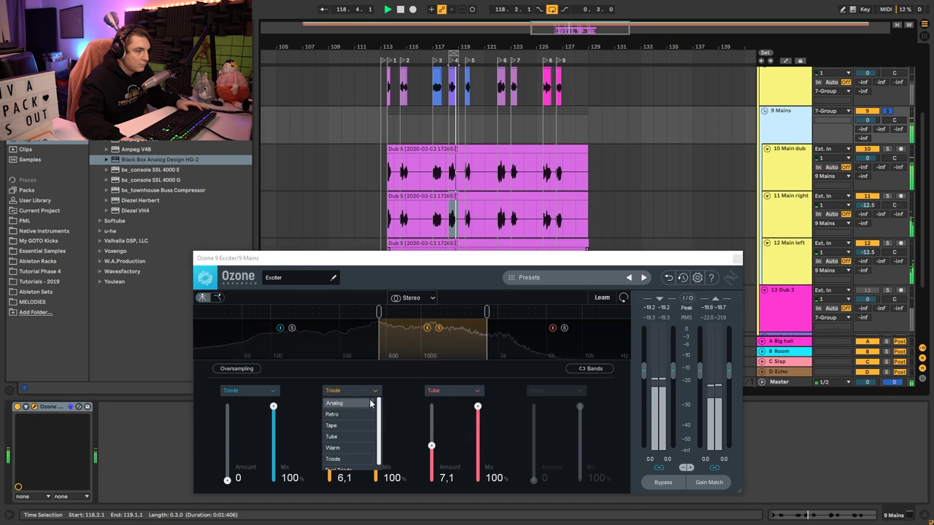
{"action": "left_click", "coordinate": [365, 437]}
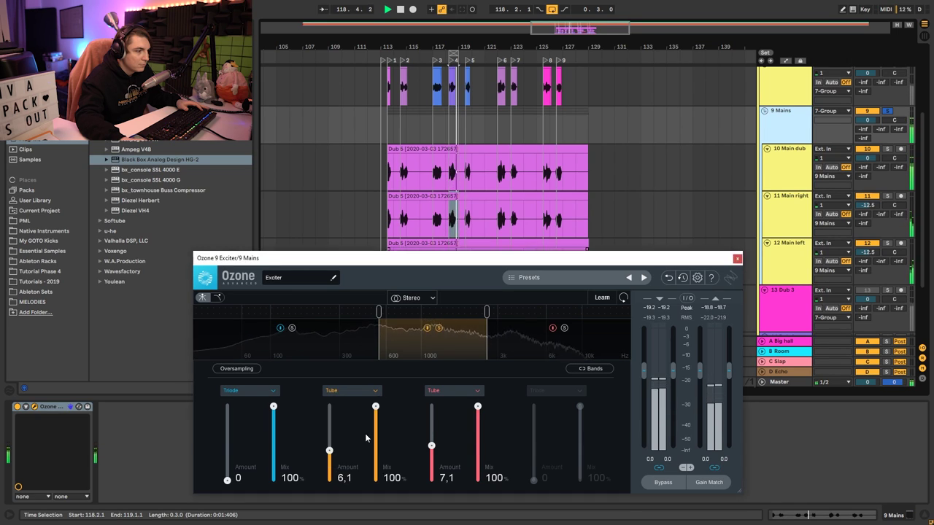
{"action": "left_click", "coordinate": [355, 394]}
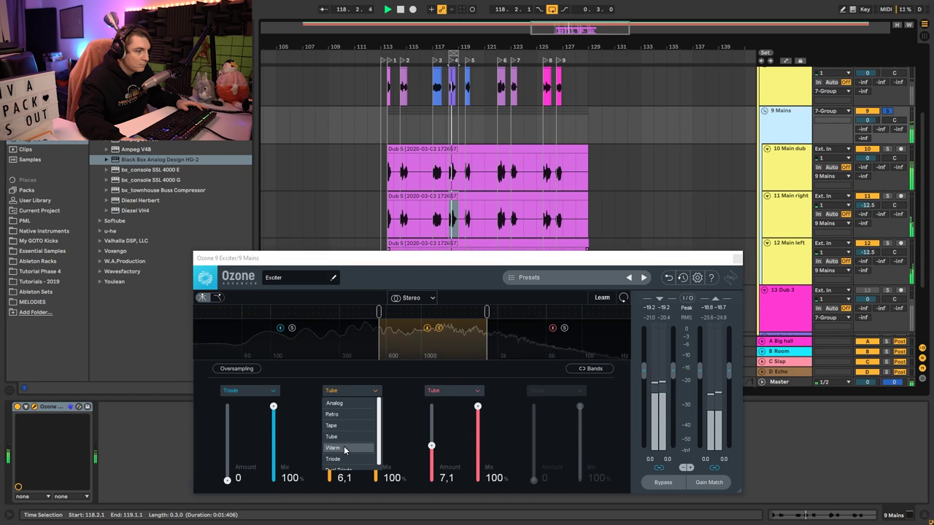
{"action": "left_click", "coordinate": [339, 459]}
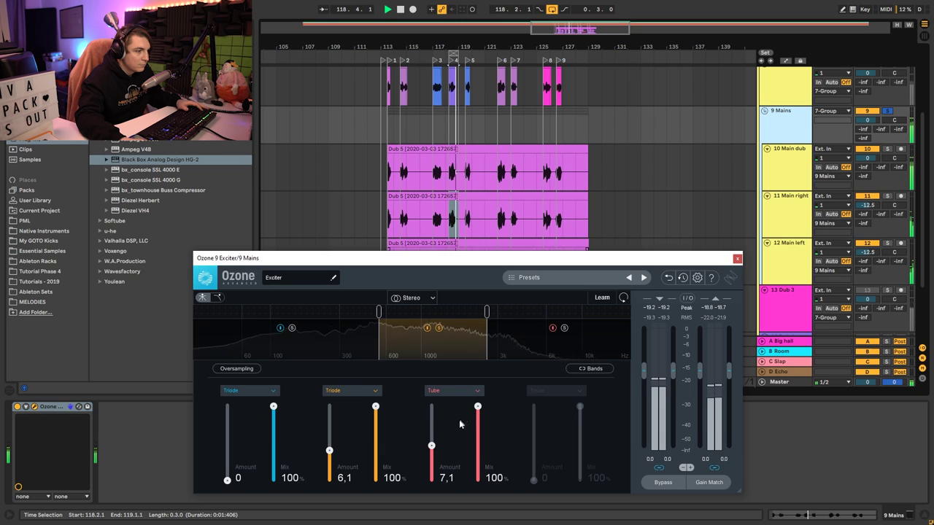
Set the Exciter's high band to Triode with amount 8.1 and mix 63.4%, and the mid band's mix to 69.3%.
{"action": "left_click", "coordinate": [454, 391]}
{"action": "left_click", "coordinate": [435, 459]}
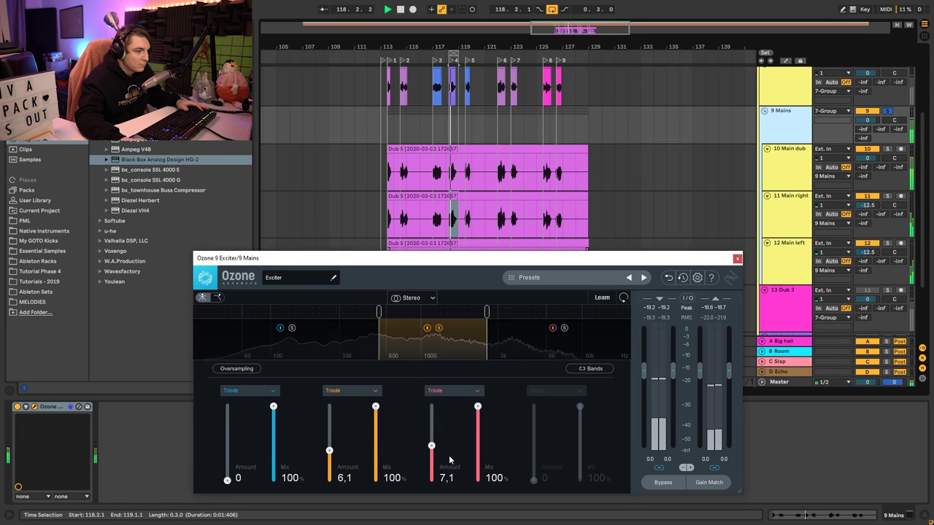
{"action": "mouse_move", "coordinate": [431, 445]}
{"action": "left_mouse_down"}
{"action": "mouse_move", "coordinate": [432, 419]}
{"action": "mouse_move", "coordinate": [433, 441]}
{"action": "left_mouse_up"}
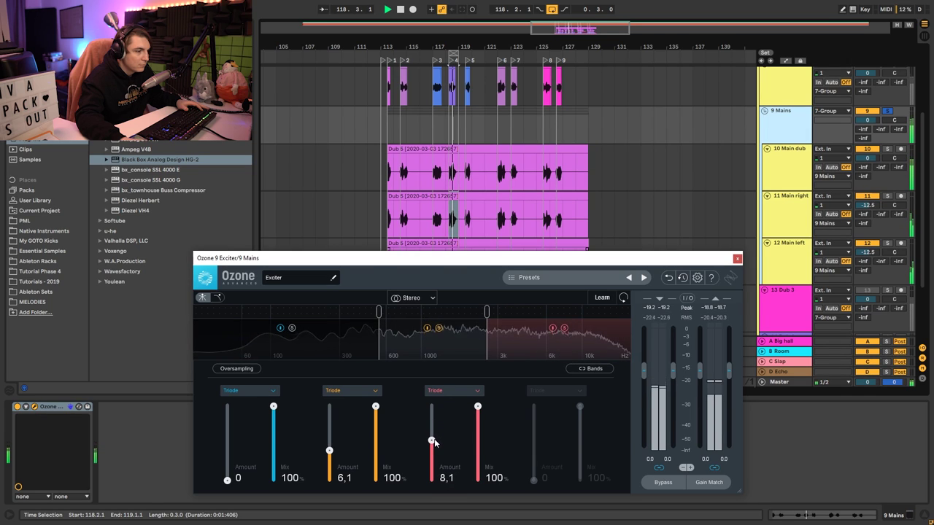
{"action": "left_click_drag", "start_coordinate": [478, 407], "coordinate": [480, 414]}
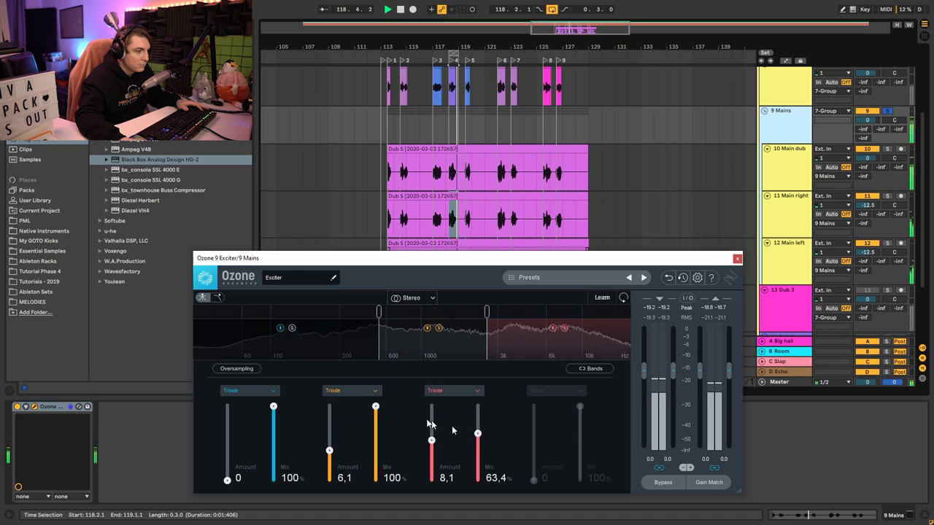
{"action": "left_click_drag", "start_coordinate": [376, 407], "coordinate": [376, 431]}
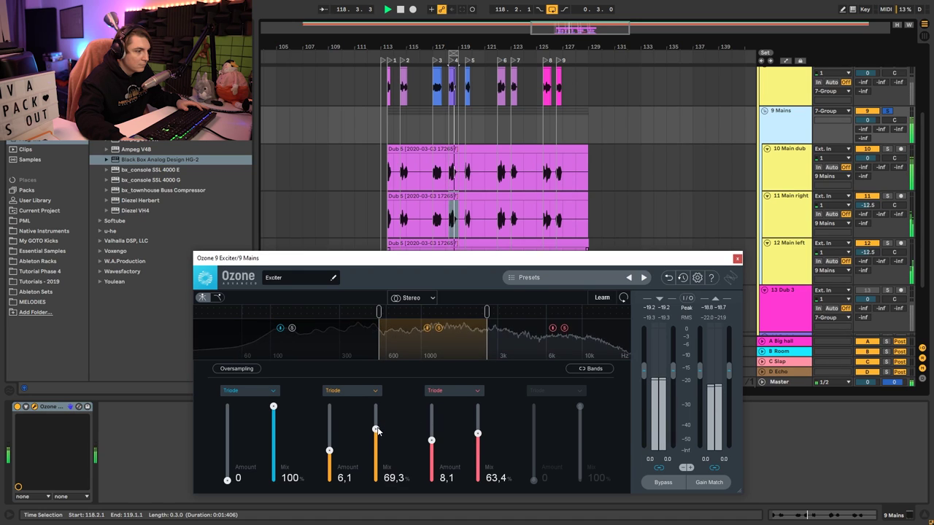
Split off an Exciter low band below 300 Hz and set it to Tube with amount 8.3 and mix 64.7%.
{"action": "left_click", "coordinate": [340, 314]}
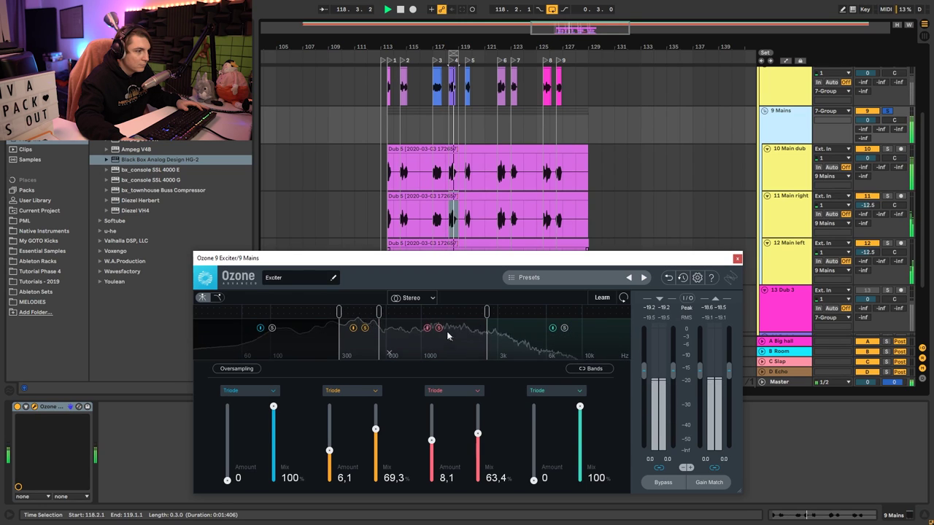
{"action": "left_click", "coordinate": [238, 394]}
{"action": "left_click", "coordinate": [252, 443]}
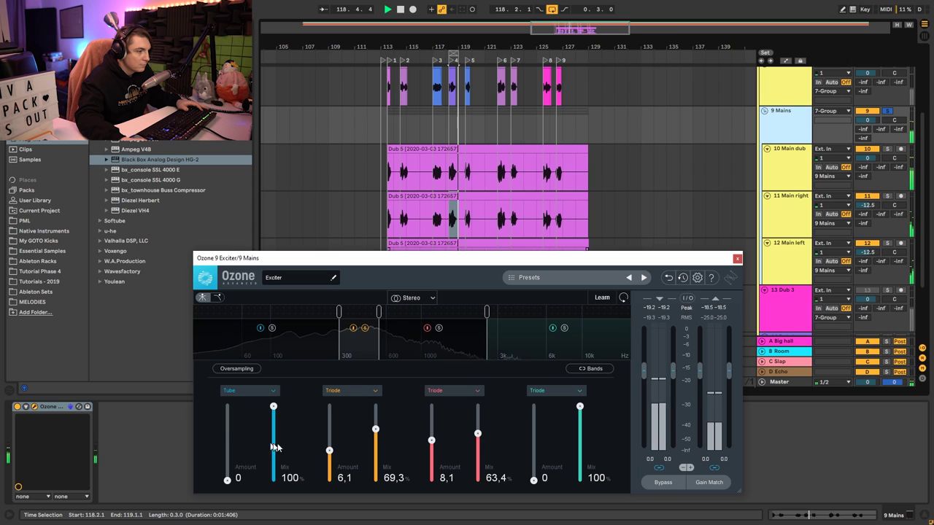
{"action": "left_click_drag", "start_coordinate": [229, 482], "coordinate": [230, 458]}
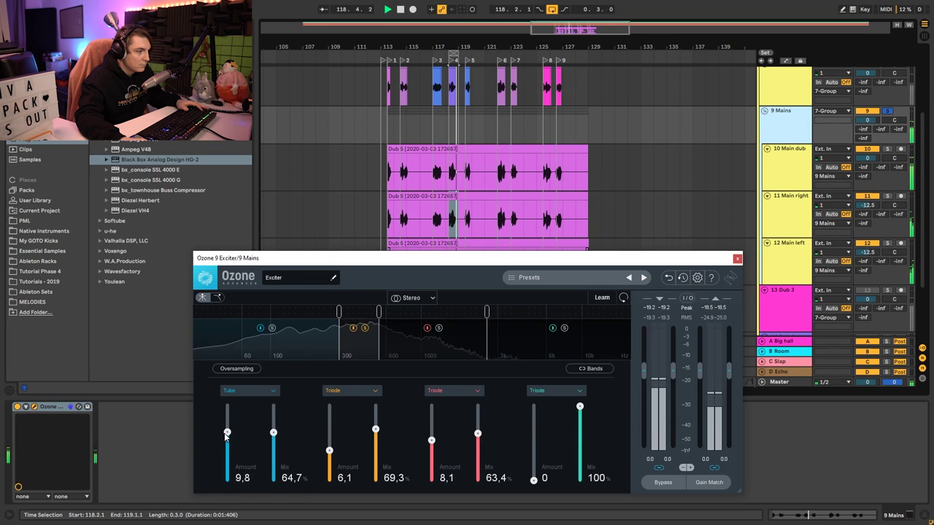
{"action": "left_click_drag", "start_coordinate": [232, 443], "coordinate": [232, 447]}
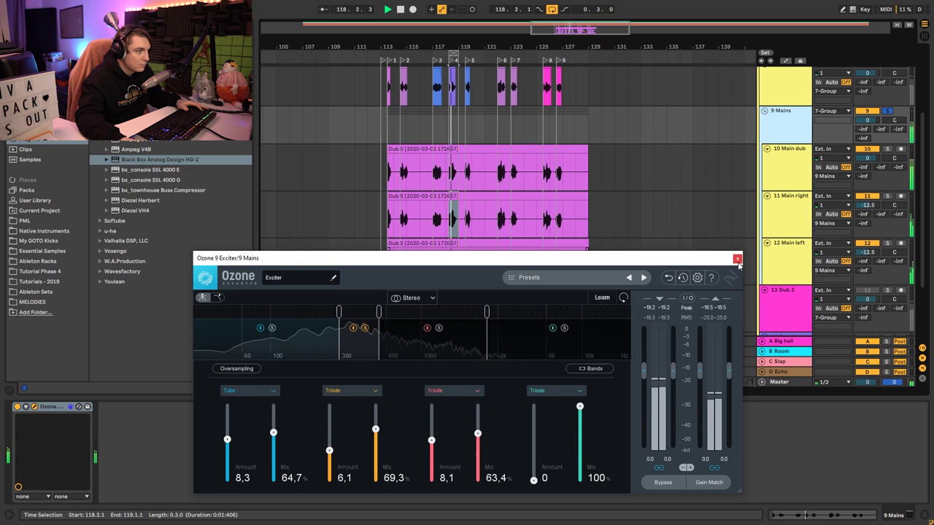
Compare the looped Mains vocals with the Exciter bypassed and active, leaving it bypassed, and stop playback.
{"action": "left_click_drag", "start_coordinate": [710, 260], "coordinate": [711, 221]}
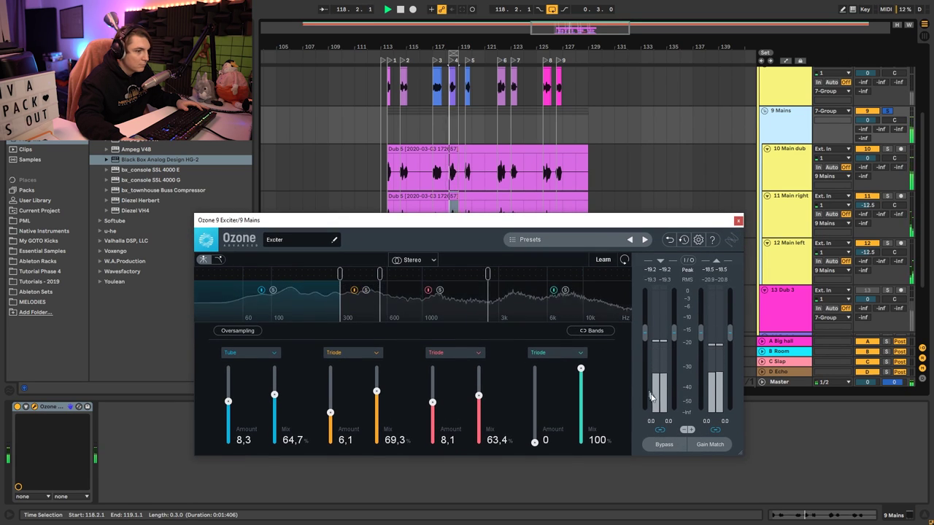
{"action": "left_click", "coordinate": [665, 446]}
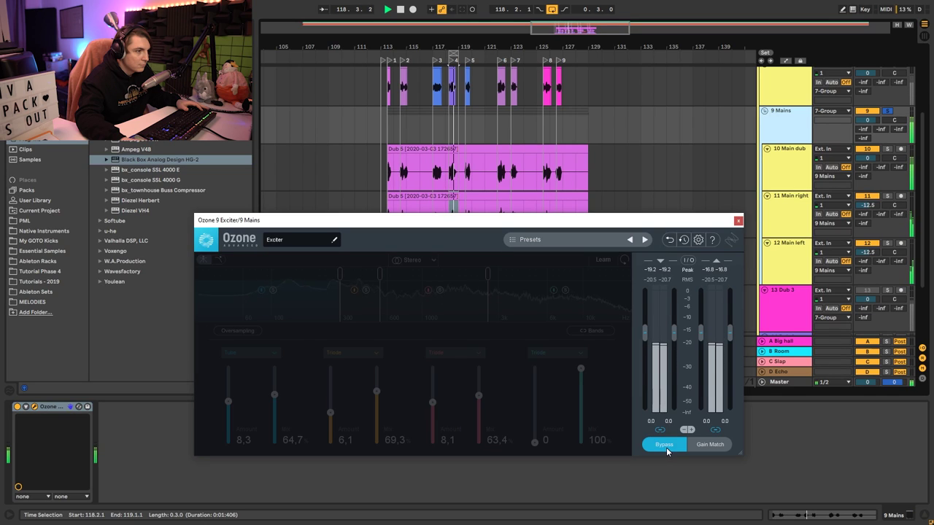
{"action": "left_click", "coordinate": [666, 447]}
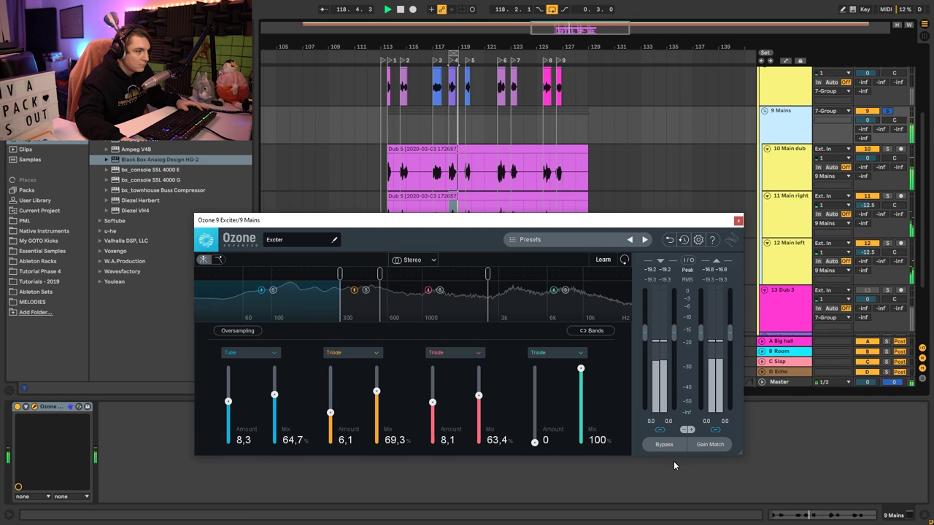
{"action": "left_click", "coordinate": [667, 447]}
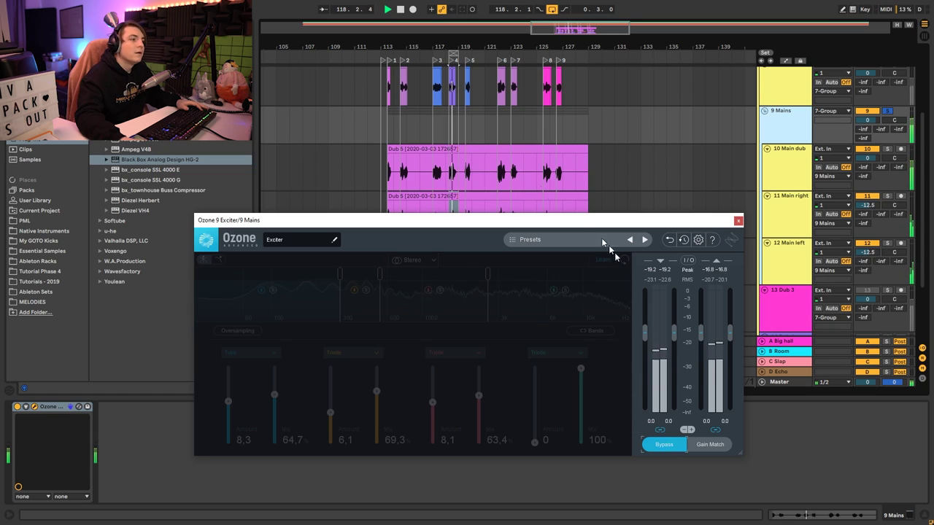
{"action": "left_click", "coordinate": [401, 9]}
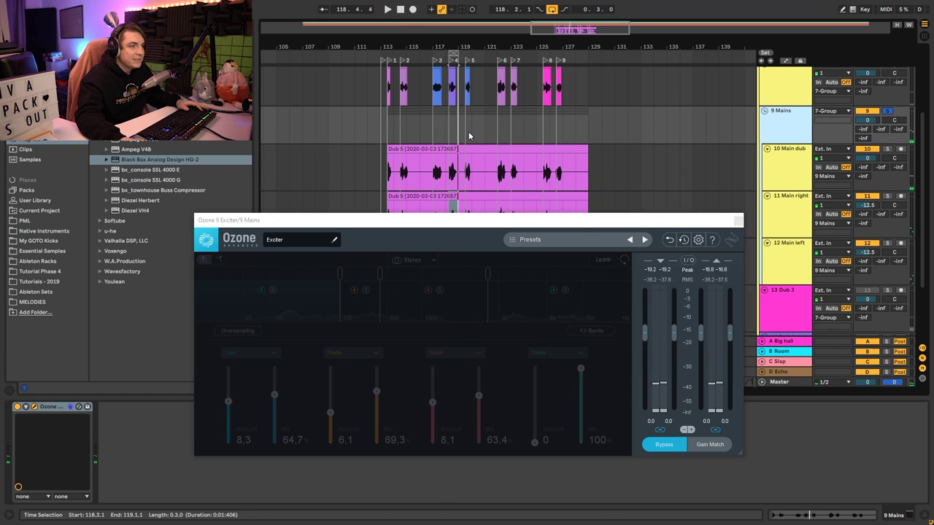
Extend the loop to two bars from 117.1.1, turn off the Exciter's bypass and close its window.
{"action": "left_click_drag", "start_coordinate": [477, 228], "coordinate": [439, 268]}
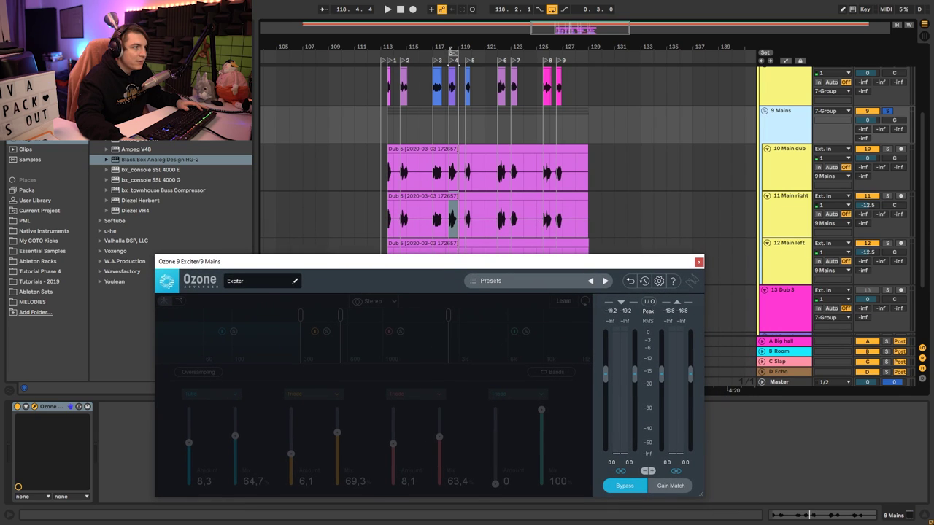
{"action": "left_click_drag", "start_coordinate": [450, 51], "coordinate": [437, 50]}
{"action": "left_click", "coordinate": [436, 115]}
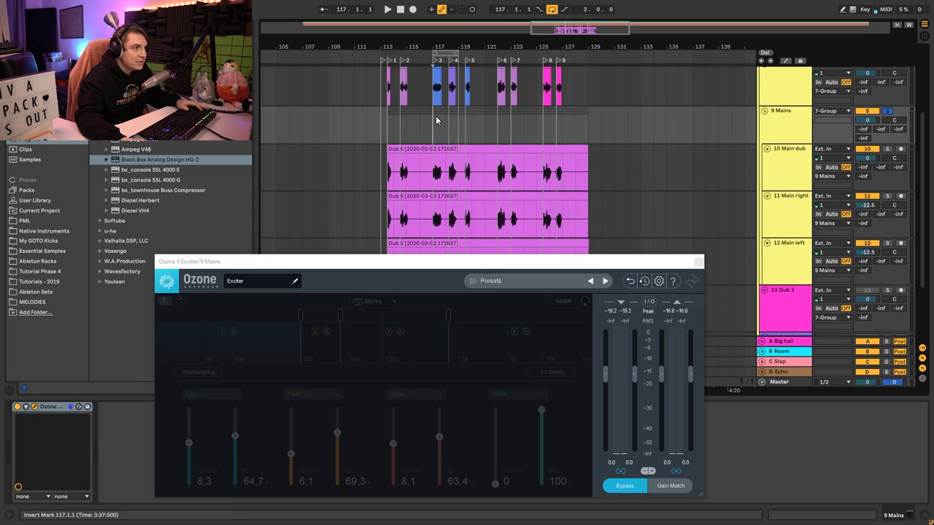
{"action": "left_click_drag", "start_coordinate": [550, 263], "coordinate": [606, 148]}
{"action": "left_click", "coordinate": [683, 371]}
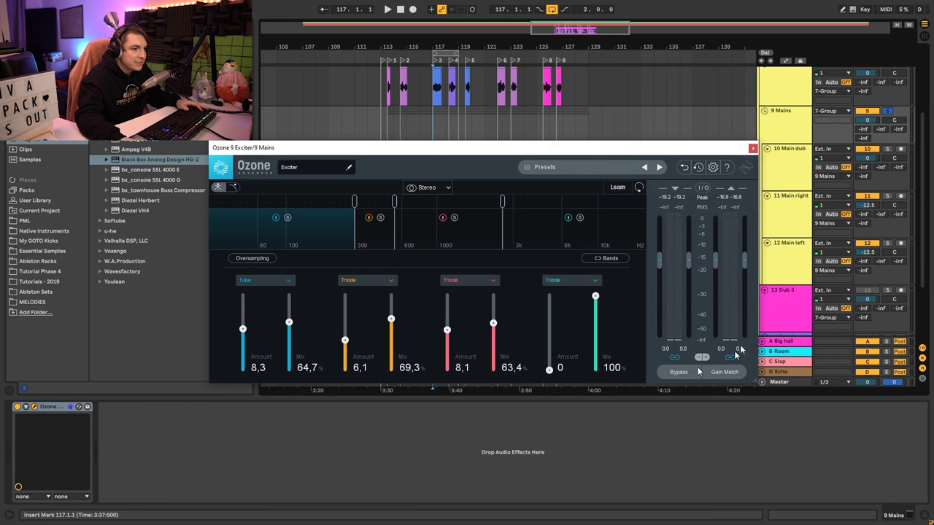
{"action": "left_click", "coordinate": [753, 148]}
Play the two-bar loop while switching the Exciter device off and on, reopen its window and stop playback.
{"action": "key", "text": "space"}
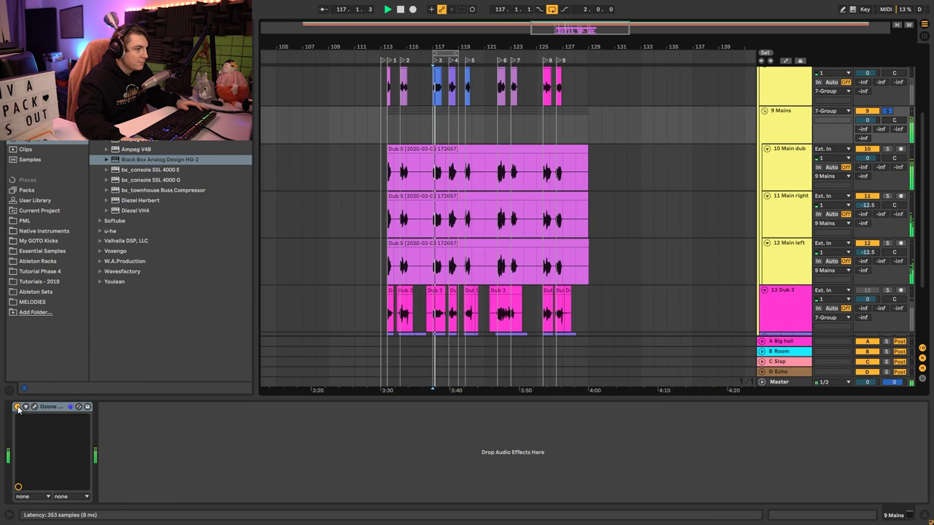
{"action": "left_click", "coordinate": [17, 407]}
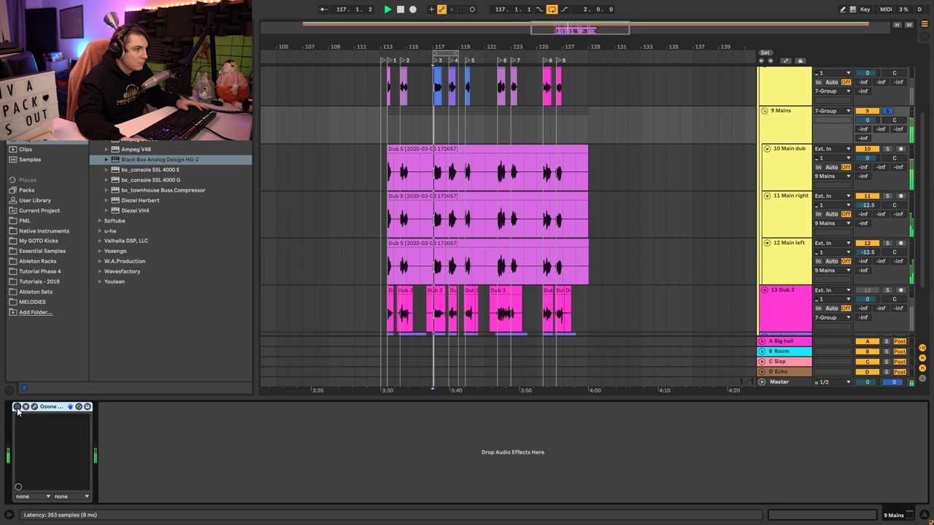
{"action": "left_click", "coordinate": [18, 407]}
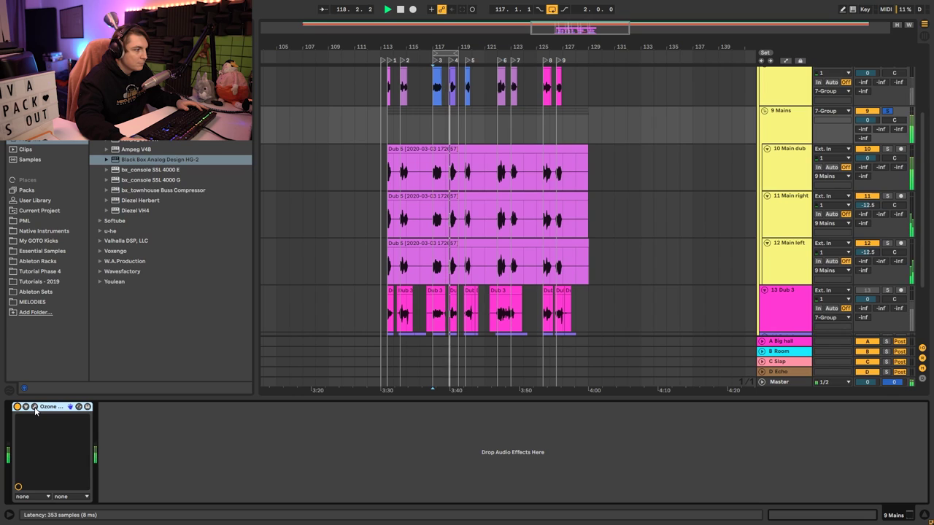
{"action": "left_click", "coordinate": [34, 408]}
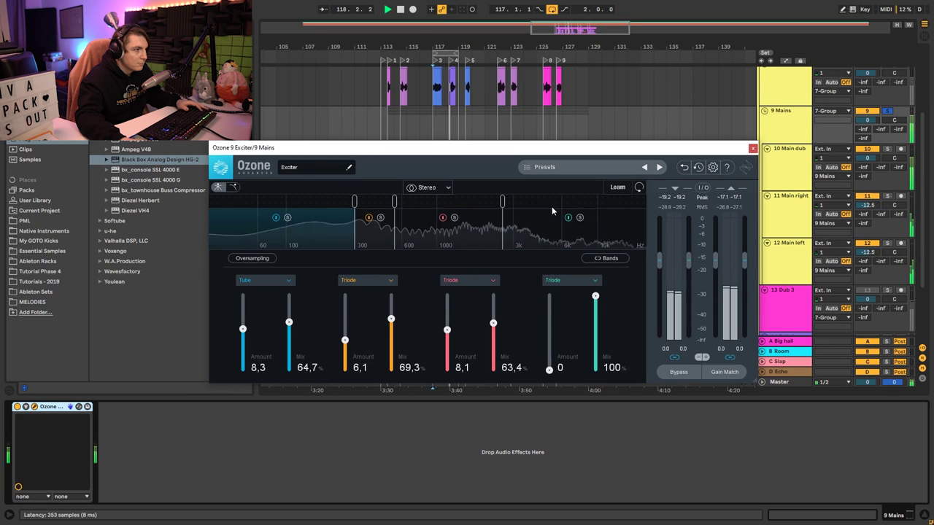
{"action": "key", "text": "space"}
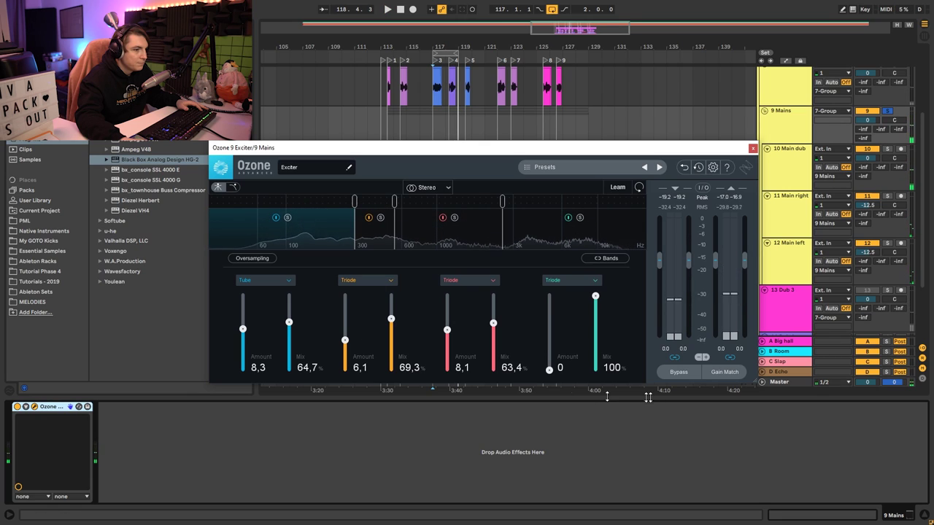
Audition the Mains from bar 117 with the Exciter bypassed and active, leaving it active, close its window and stop playback.
{"action": "left_click", "coordinate": [677, 372]}
{"action": "left_click", "coordinate": [431, 123]}
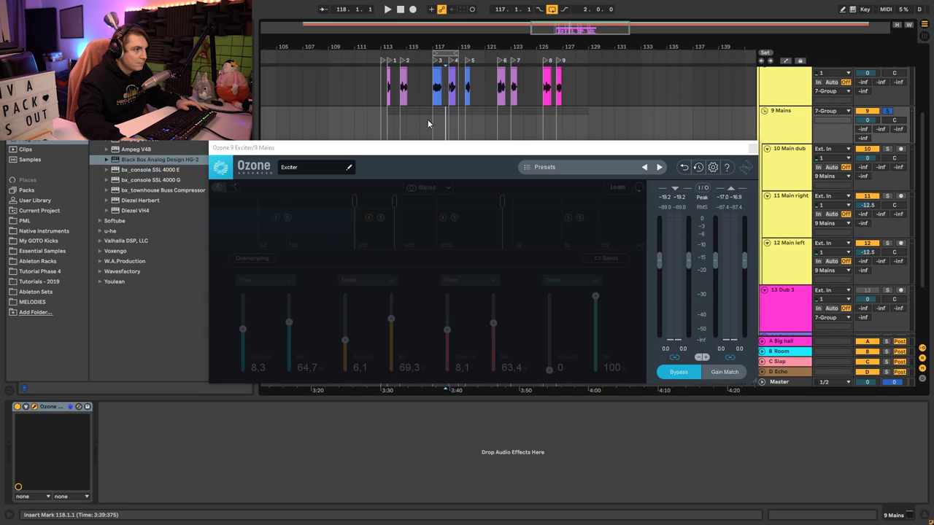
{"action": "key", "text": "space"}
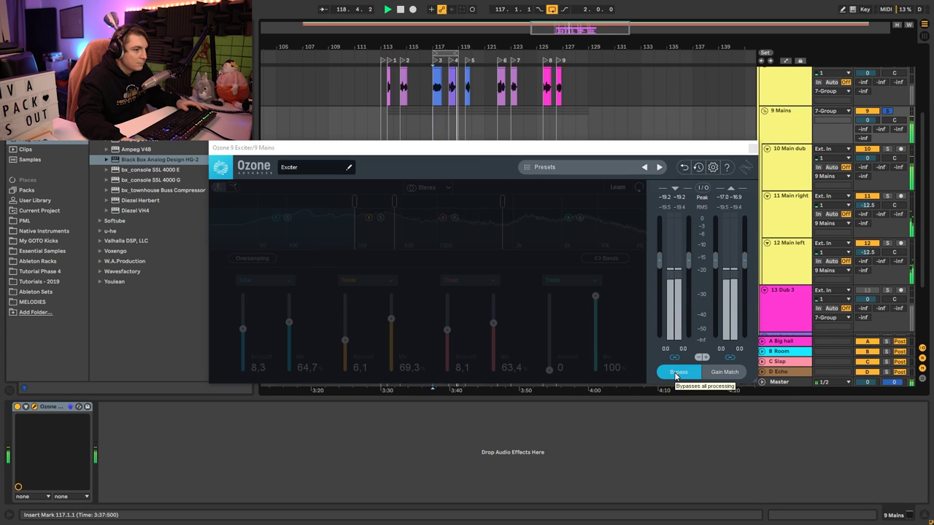
{"action": "left_click", "coordinate": [677, 373]}
{"action": "left_click", "coordinate": [436, 113]}
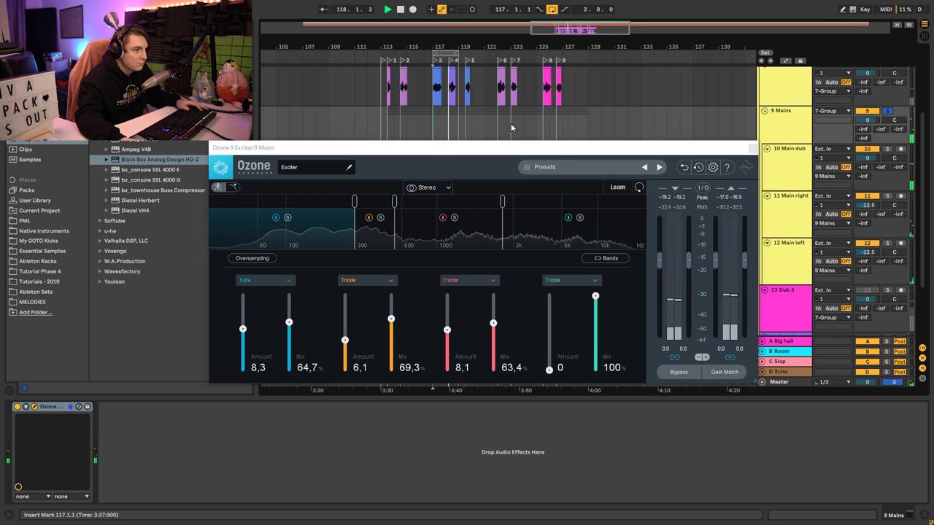
{"action": "left_click", "coordinate": [751, 149]}
{"action": "key", "text": "space"}
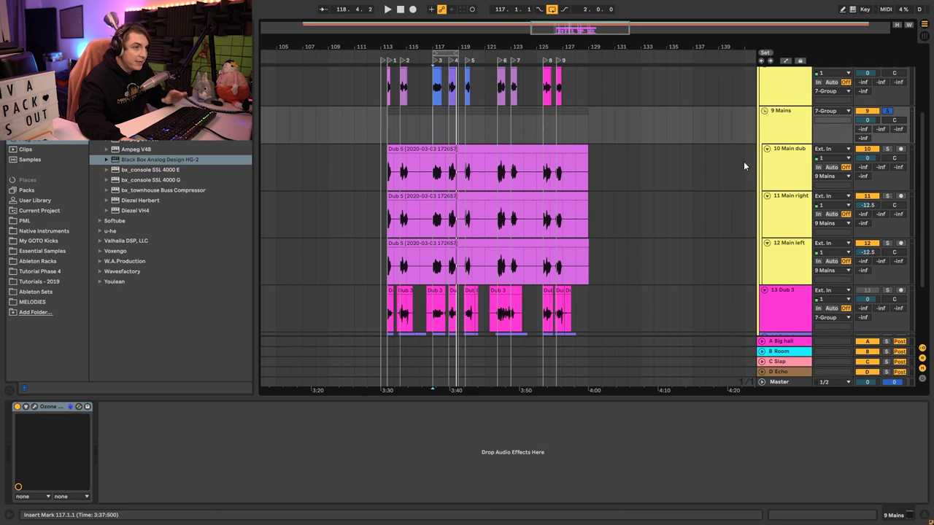
Unsolo the Mains group to bring the other Finite tracks back into the mix.
{"action": "scroll", "coordinate": [740, 167], "scroll_direction": "up", "scroll_amount": 5}
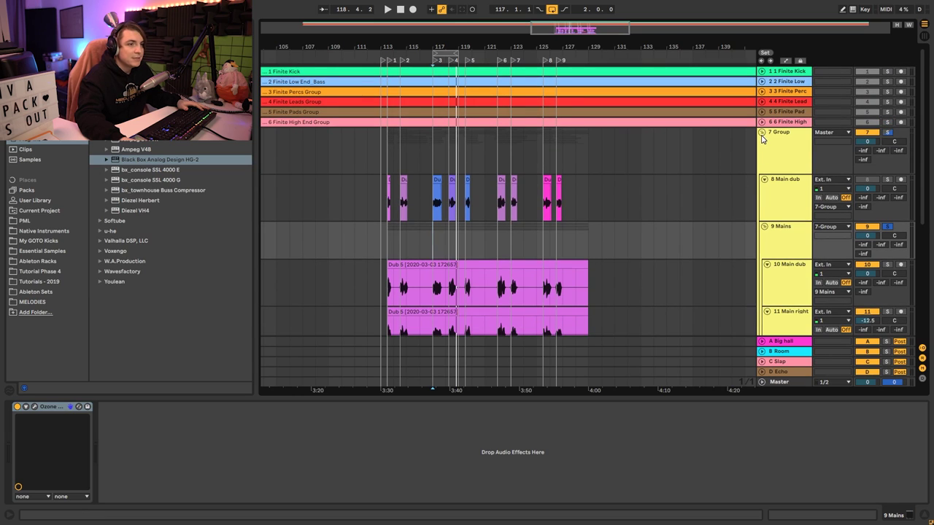
{"action": "left_click", "coordinate": [886, 229]}
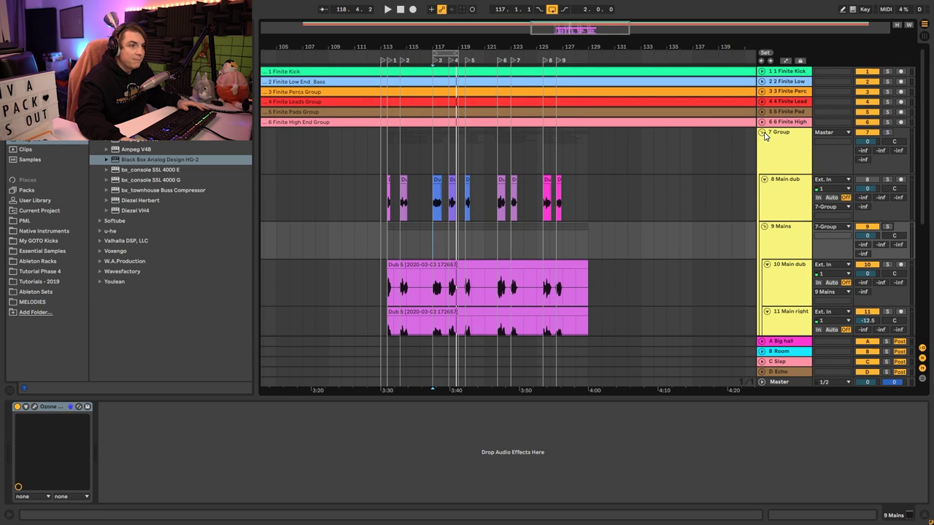
{"action": "left_click", "coordinate": [764, 134]}
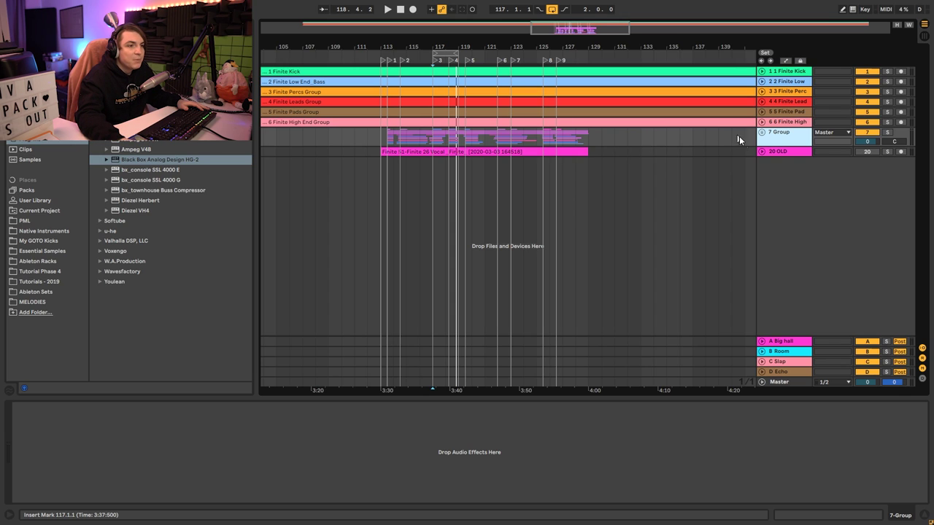
{"action": "left_click", "coordinate": [763, 135]}
{"action": "scroll", "coordinate": [764, 139], "scroll_direction": "down", "scroll_amount": 5}
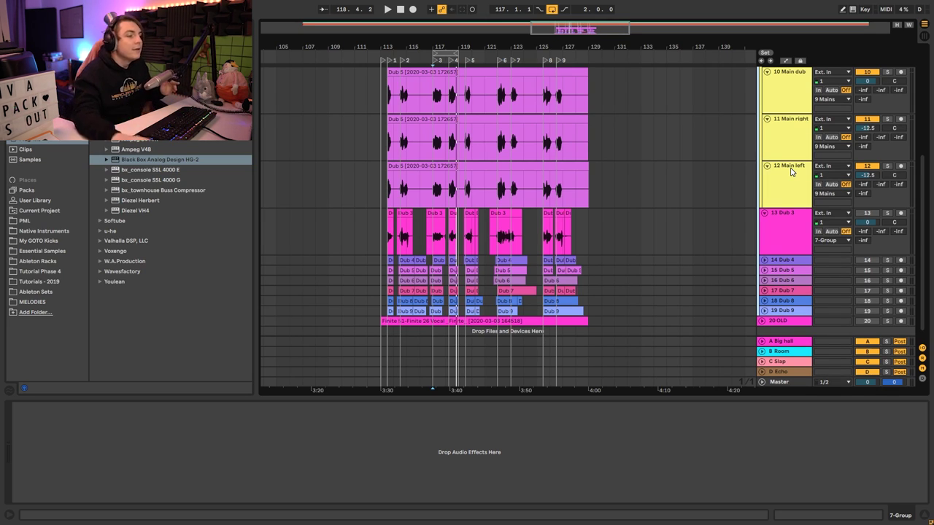
Expand the Dub 4 and Dub 5 tracks so their waveforms can be compared with Dub 3 beneath the Mains.
{"action": "left_click", "coordinate": [793, 244]}
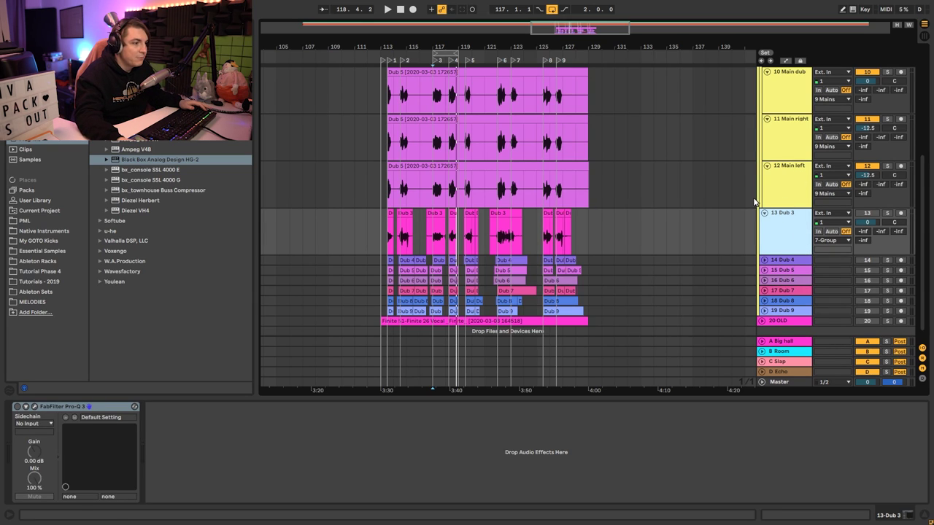
{"action": "key", "text": "plus"}
{"action": "key", "text": "plus"}
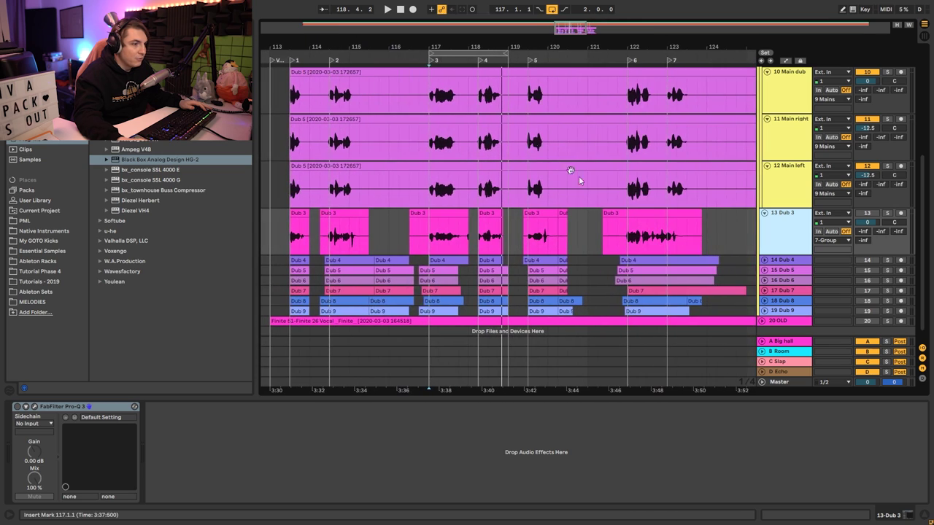
{"action": "left_click", "coordinate": [764, 260]}
{"action": "scroll", "coordinate": [773, 270], "scroll_direction": "down", "scroll_amount": 2}
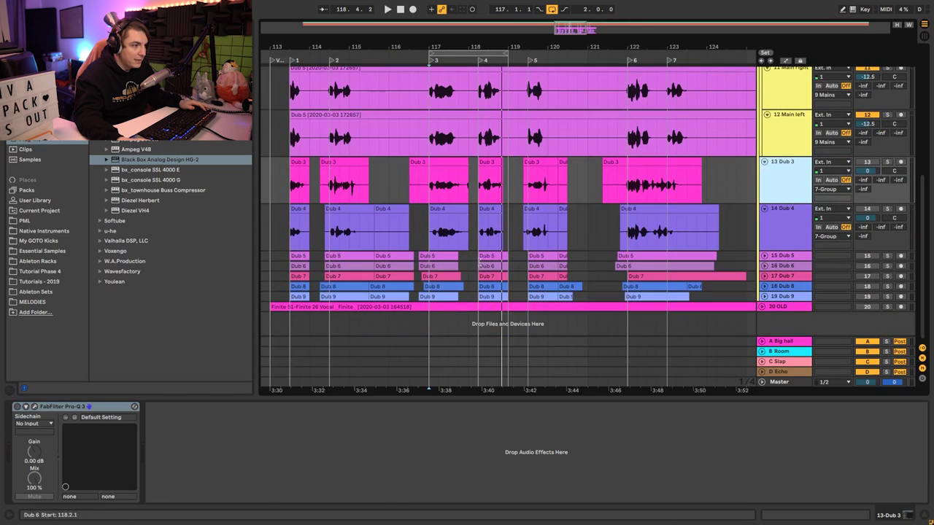
{"action": "left_click", "coordinate": [765, 256]}
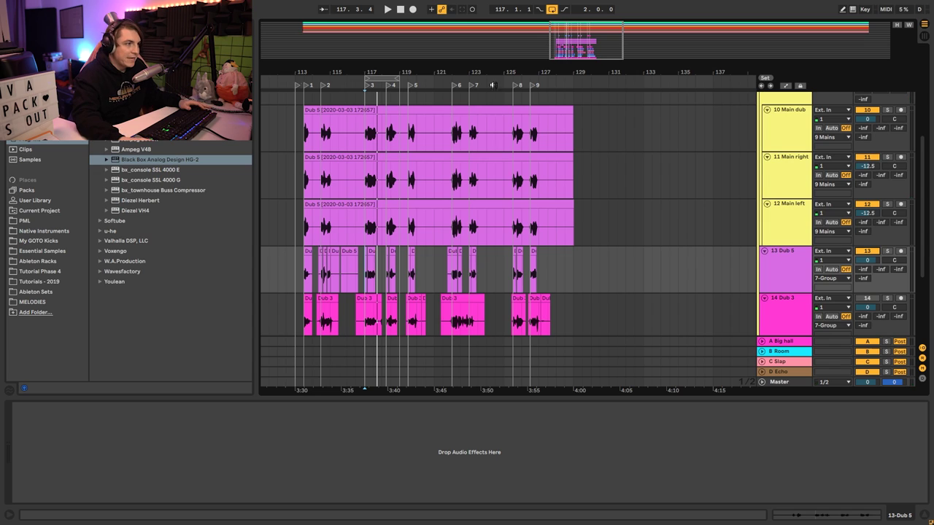
Consolidate the Dub 5 clips from 113.3.1 to 129.1.1 into a single clip.
{"action": "left_click_drag", "start_coordinate": [492, 85], "coordinate": [365, 251]}
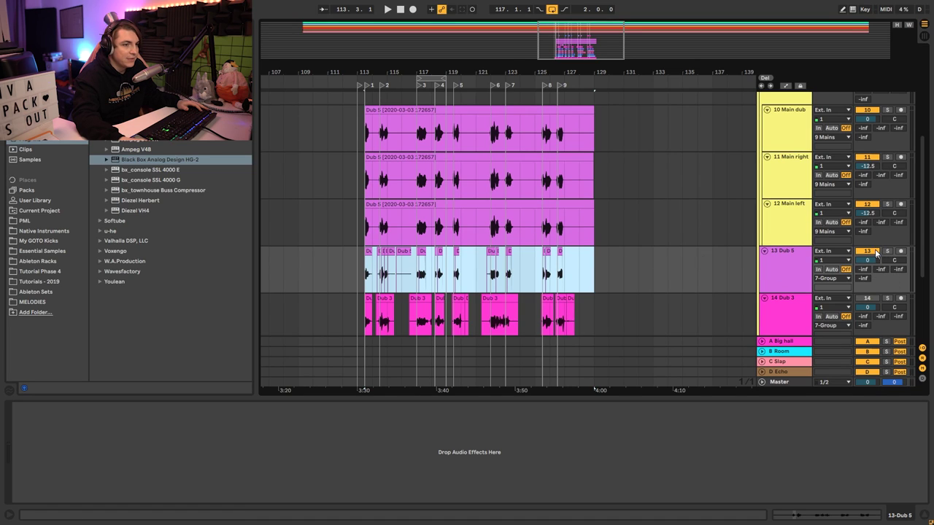
{"action": "key", "text": "space"}
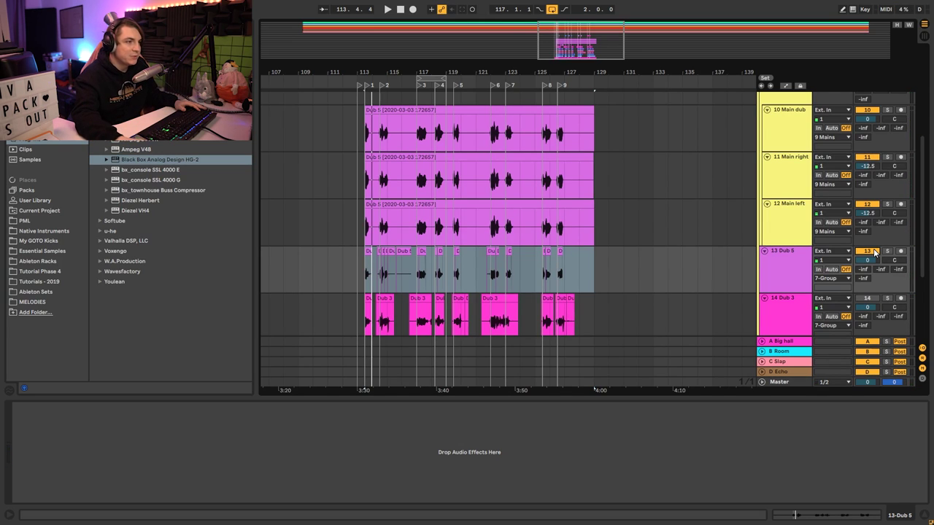
{"action": "left_click_drag", "start_coordinate": [586, 271], "coordinate": [365, 259]}
{"action": "key", "text": "ctrl+j"}
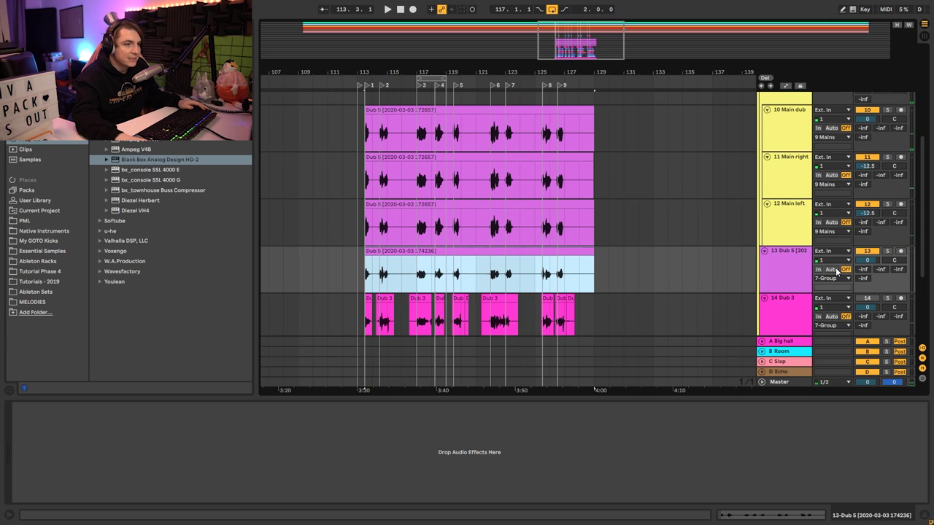
Transpose the consolidated Dub 5 clip to -12 st and change its warp mode.
{"action": "double_click", "coordinate": [462, 252]}
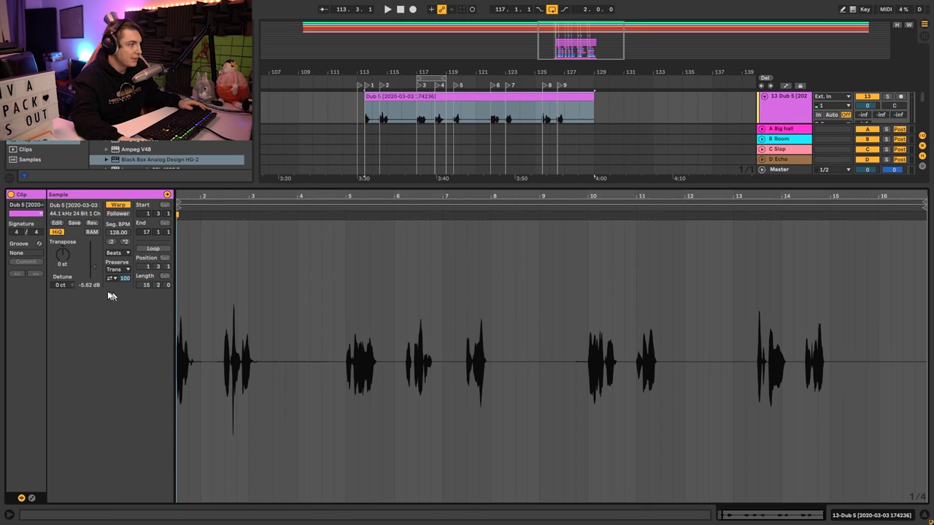
{"action": "left_click_drag", "start_coordinate": [54, 251], "coordinate": [54, 277]}
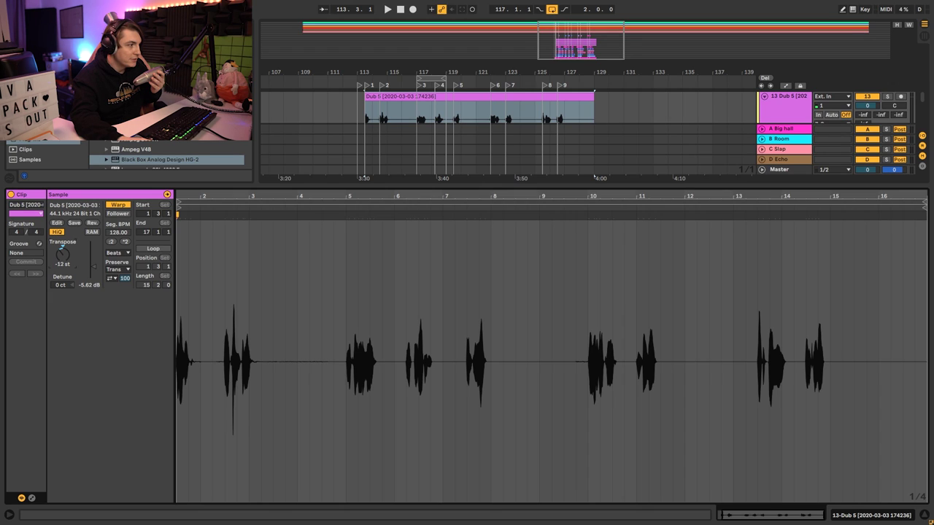
{"action": "left_click", "coordinate": [129, 271]}
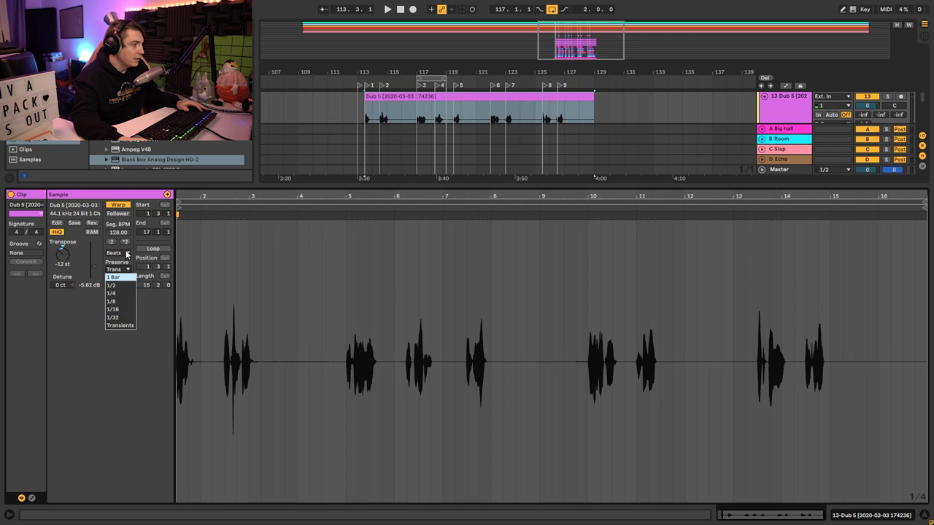
{"action": "left_click", "coordinate": [123, 277]}
{"action": "left_click", "coordinate": [126, 252]}
{"action": "left_click", "coordinate": [130, 301]}
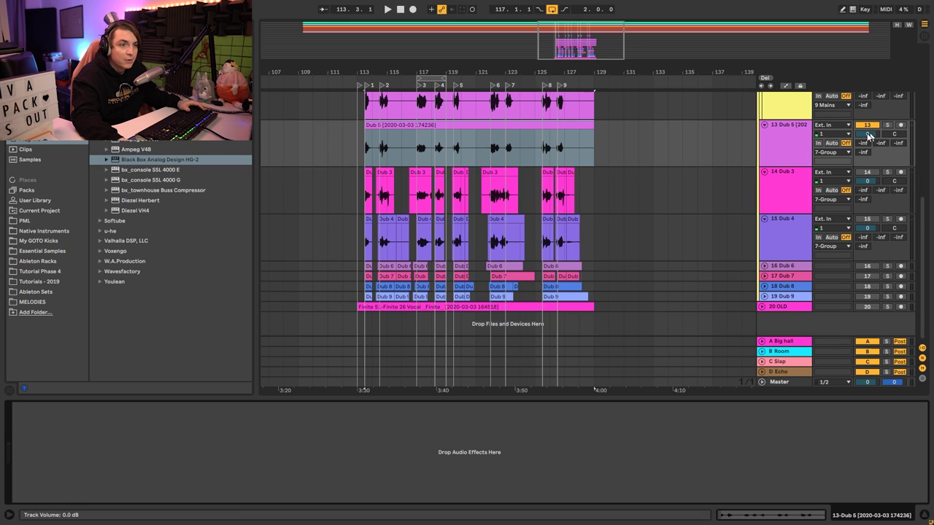
Lower the Dub 5 track's volume to -63.0 dB and set the play position to 117.1.1 on Main dub.
{"action": "left_click_drag", "start_coordinate": [867, 133], "coordinate": [867, 138]}
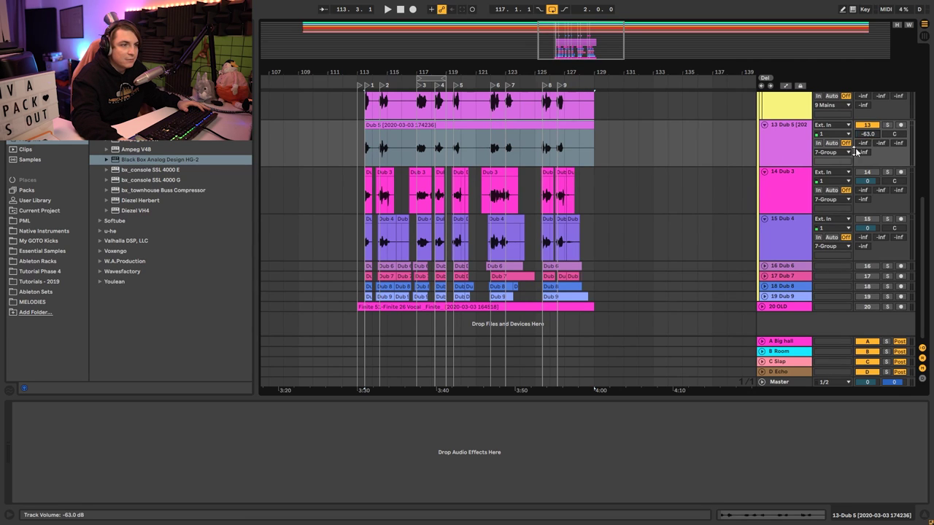
{"action": "scroll", "coordinate": [715, 208], "scroll_direction": "up", "scroll_amount": 4}
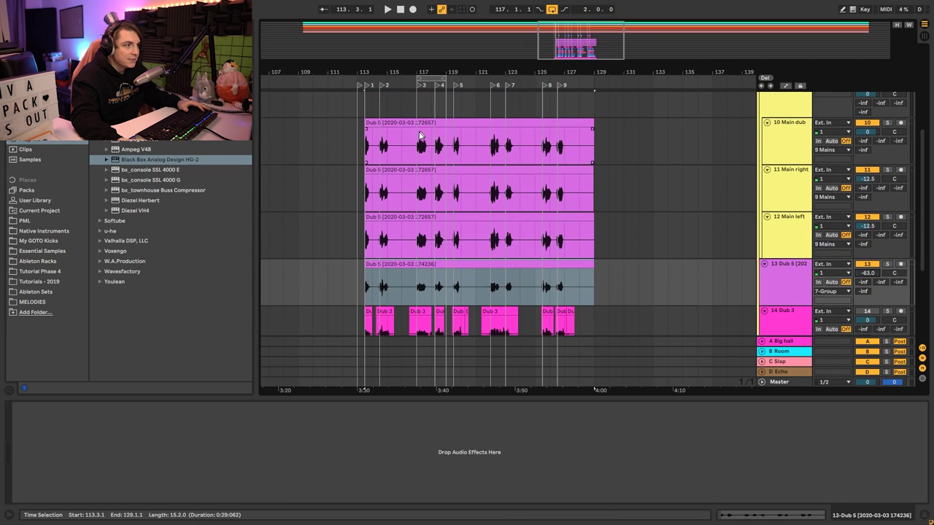
{"action": "left_click", "coordinate": [421, 135]}
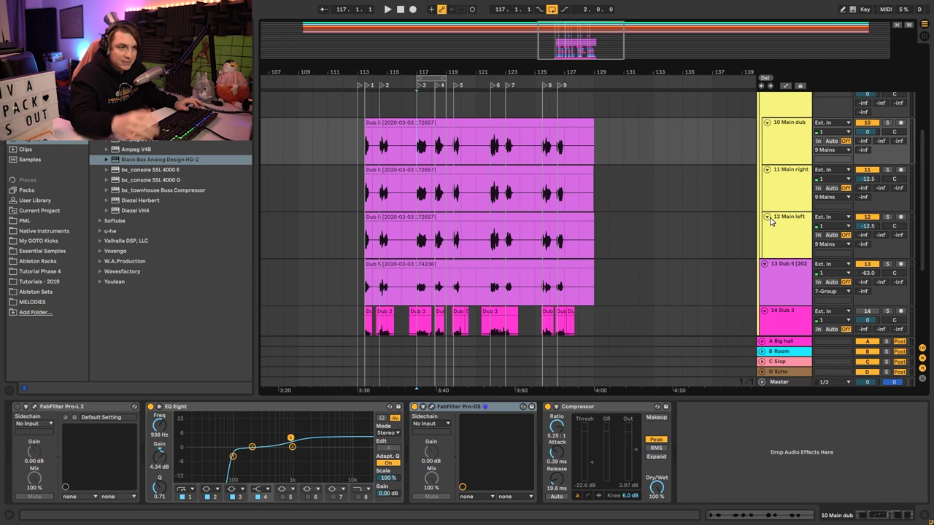
Play the loop with Dub 5 soloed alongside the Mains and raise the Dub 5 volume to -9.7 dB.
{"action": "key", "text": "space"}
{"action": "scroll", "coordinate": [816, 237], "scroll_direction": "up", "scroll_amount": 2}
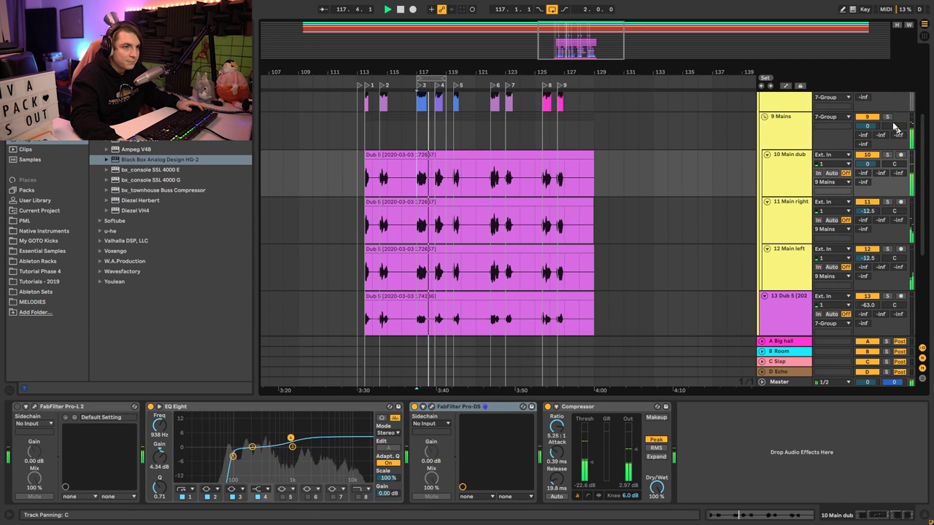
{"action": "scroll", "coordinate": [739, 224], "scroll_direction": "down", "scroll_amount": 3}
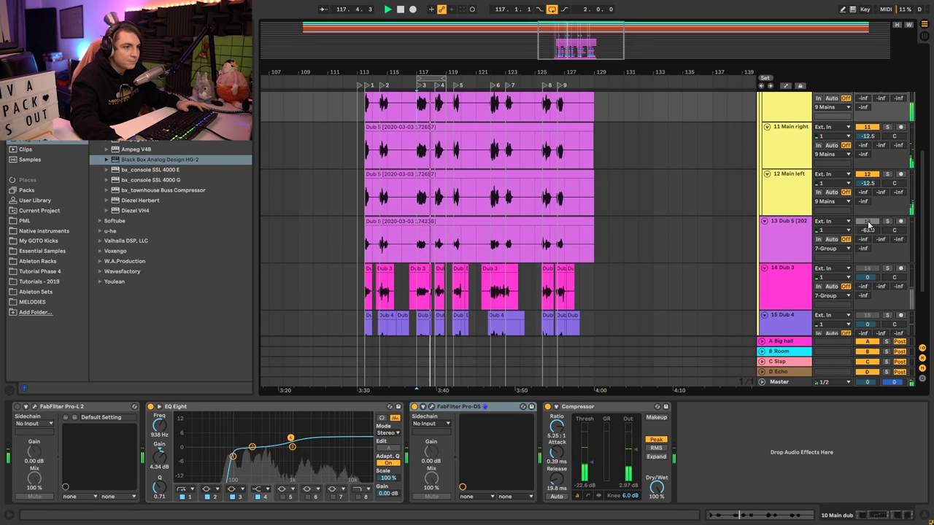
{"action": "mouse_move", "coordinate": [867, 229]}
{"action": "left_mouse_down"}
{"action": "mouse_move", "coordinate": [867, 251]}
{"action": "mouse_move", "coordinate": [866, 228]}
{"action": "left_mouse_up"}
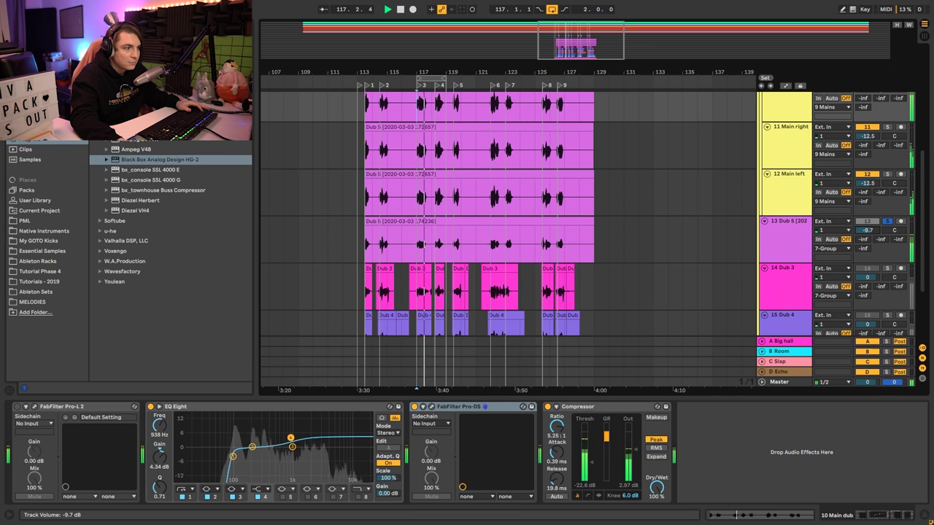
Add an EQ Eight to the Dub 5 track and stop playback.
{"action": "left_click", "coordinate": [783, 246]}
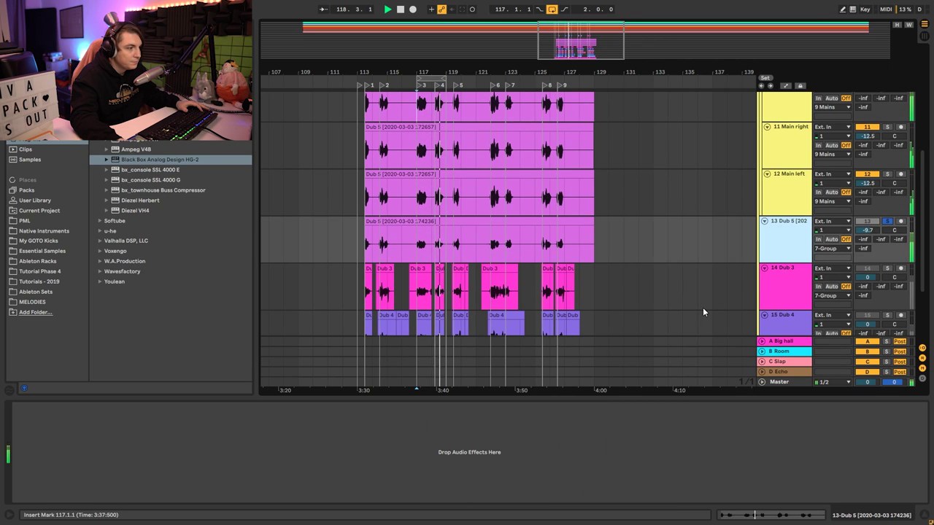
{"action": "key", "text": "ctrl+f"}
{"action": "type", "text": "eq"}
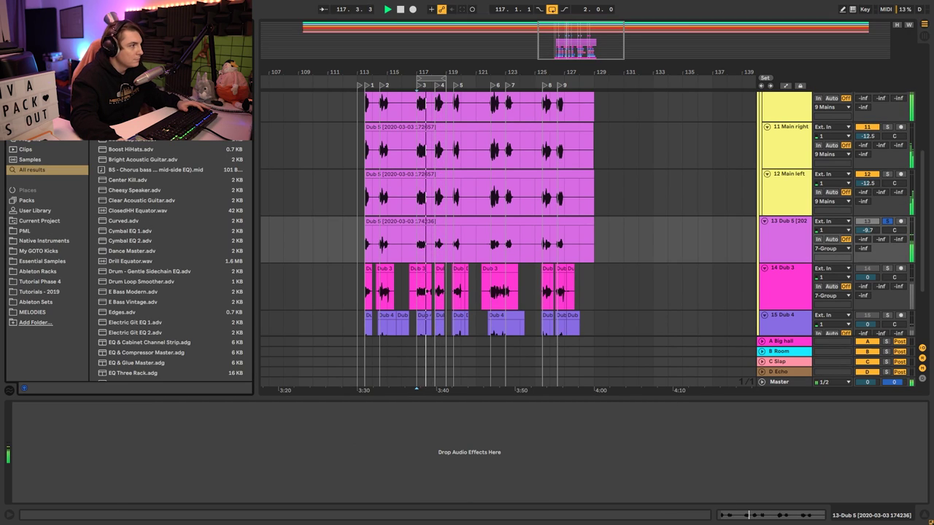
{"action": "key", "text": "Return"}
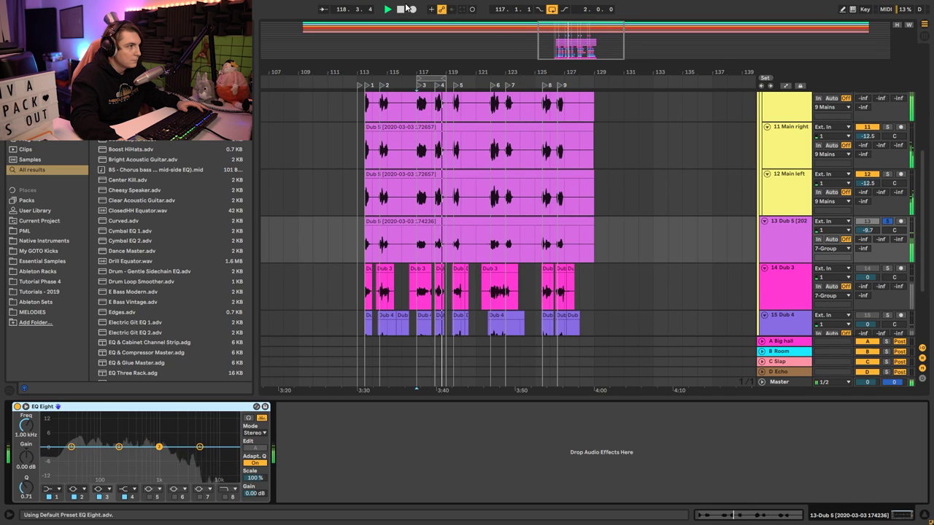
{"action": "left_click", "coordinate": [402, 9]}
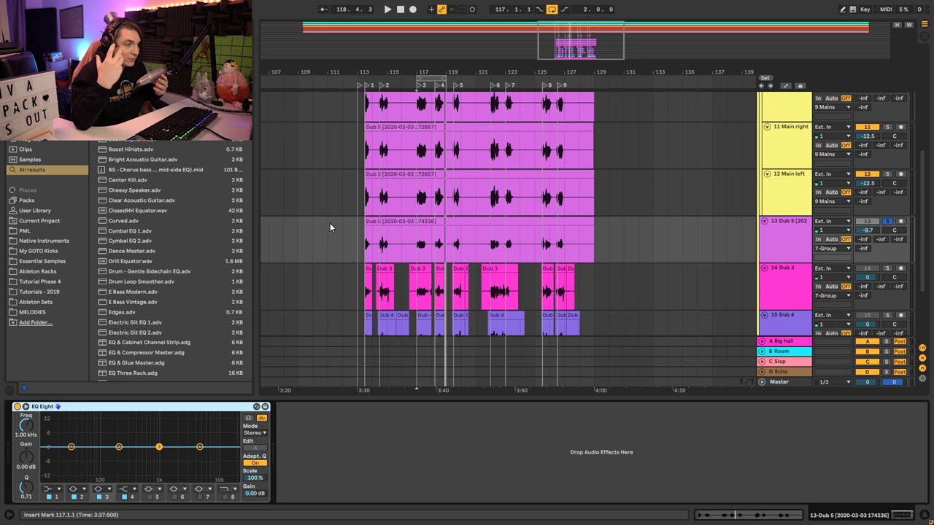
While playing, set EQ band 1 to a low cut near 100 Hz and pull the high shelf to 1.04 kHz at -7.31 dB.
{"action": "left_click", "coordinate": [47, 489]}
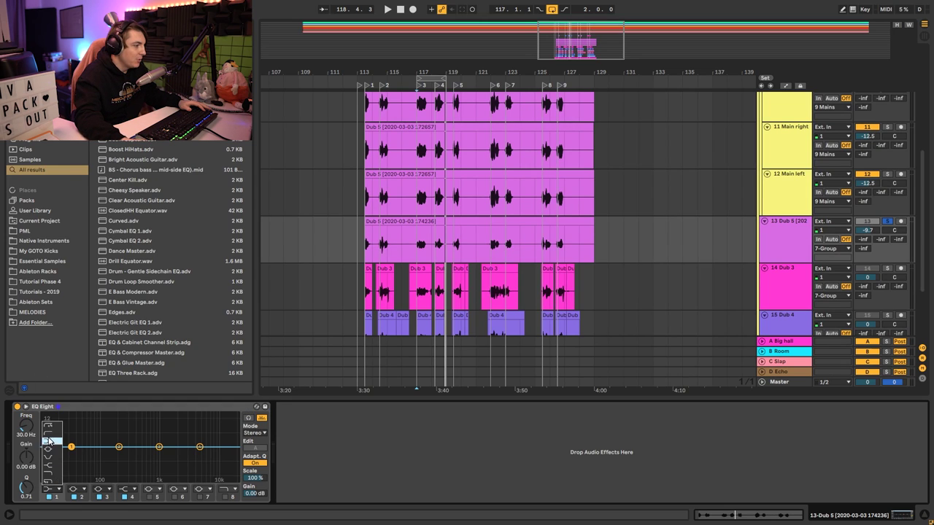
{"action": "left_click", "coordinate": [49, 431]}
{"action": "key", "text": "space"}
{"action": "left_click_drag", "start_coordinate": [72, 446], "coordinate": [102, 456]}
{"action": "left_click_drag", "start_coordinate": [199, 447], "coordinate": [159, 457]}
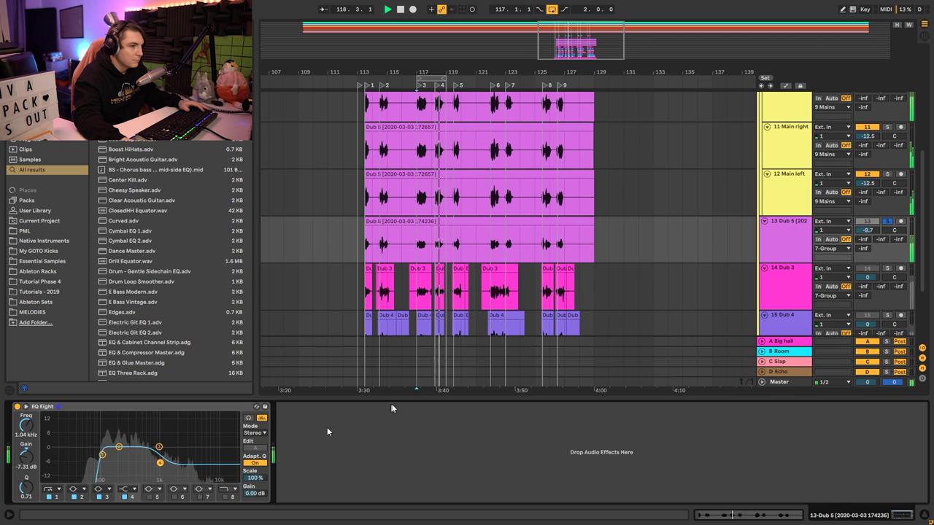
Solo track 13 Dub 5 on its own, without the Mains group, and listen to it.
{"action": "left_click", "coordinate": [884, 221]}
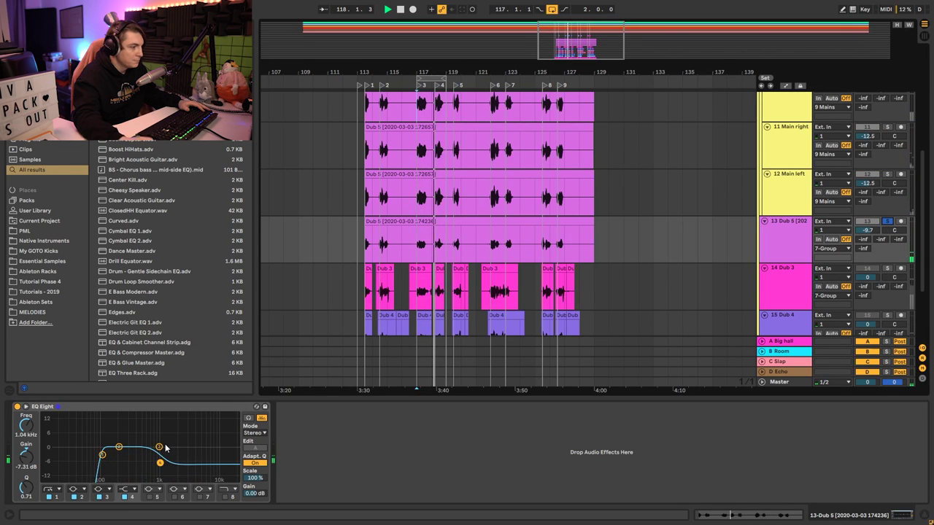
{"action": "key", "text": "space"}
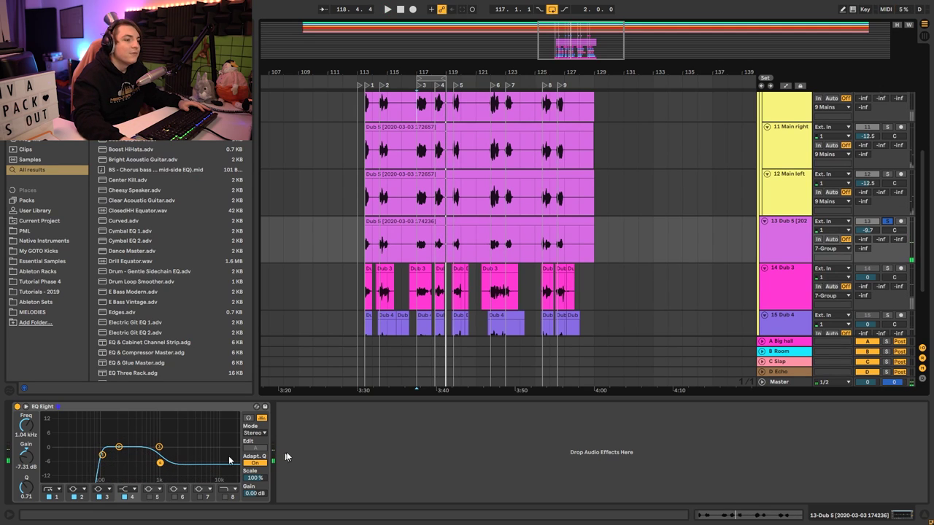
{"action": "left_click", "coordinate": [692, 286]}
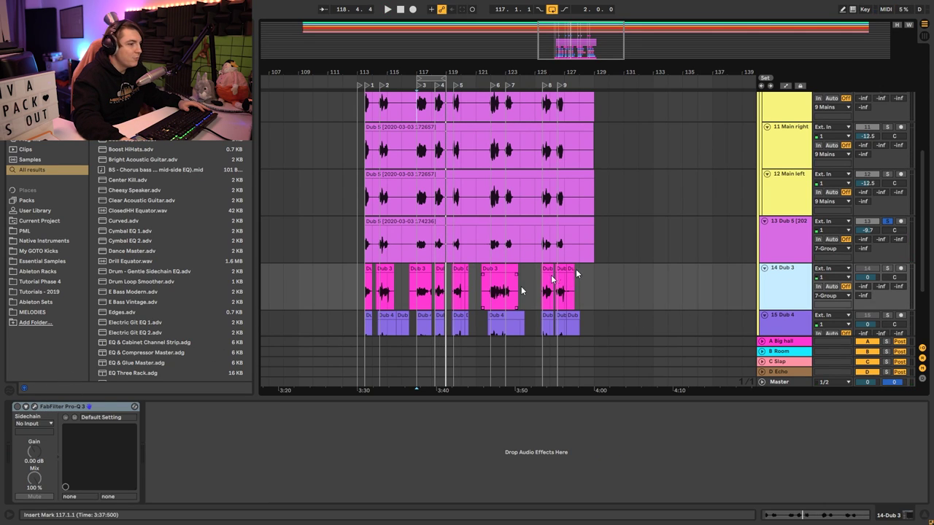
Try different Formants values on the track 13 Dub 5 clip during playback, ending at about 68.
{"action": "double_click", "coordinate": [488, 230]}
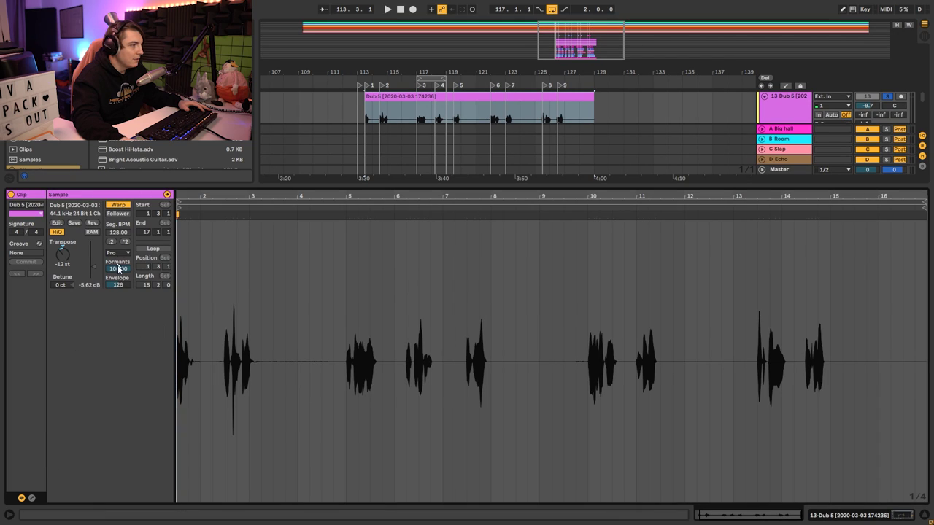
{"action": "key", "text": "space"}
{"action": "left_click_drag", "start_coordinate": [119, 268], "coordinate": [119, 307]}
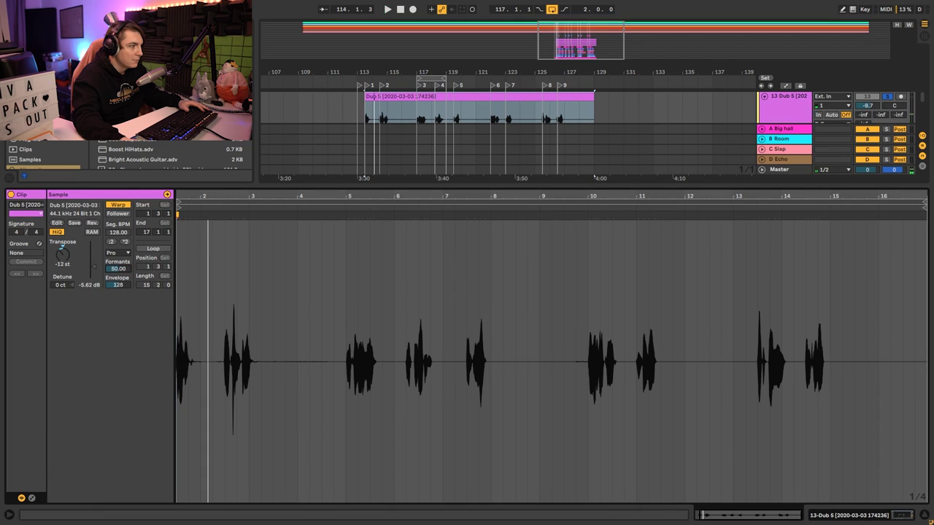
{"action": "left_click_drag", "start_coordinate": [119, 269], "coordinate": [123, 271]}
{"action": "key", "text": "space"}
{"action": "key", "text": "space"}
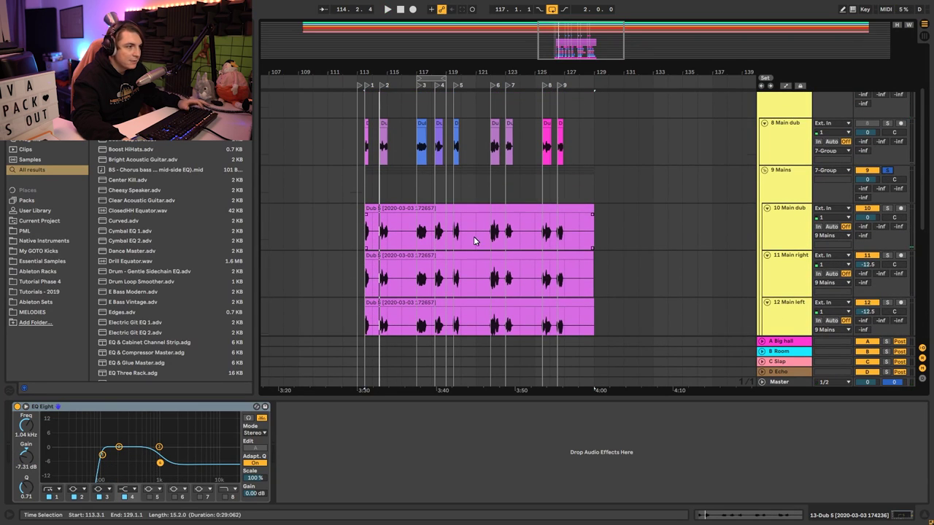
Set the track 13 Dub 5 clip's Formants to about 60 while playing it together with the Mains group.
{"action": "scroll", "coordinate": [474, 238], "scroll_direction": "down", "scroll_amount": 2}
{"action": "left_click", "coordinate": [801, 246]}
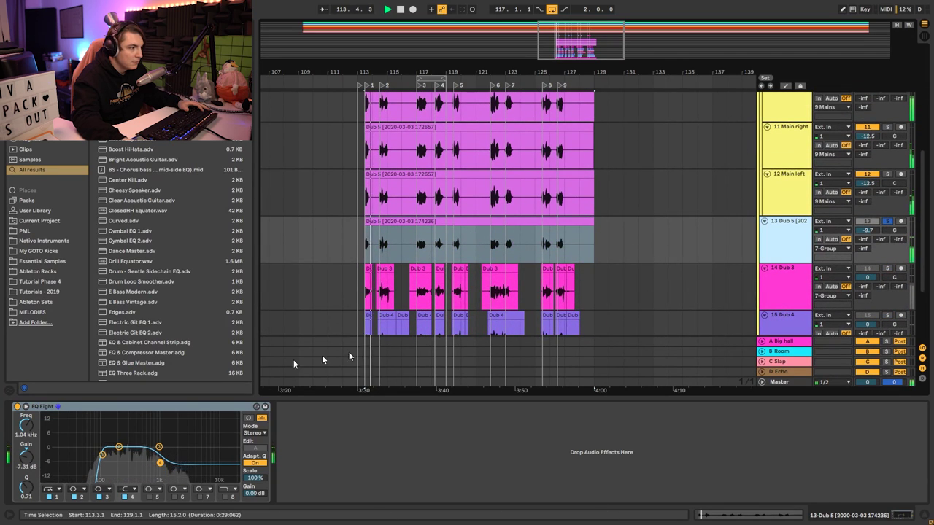
{"action": "double_click", "coordinate": [464, 239]}
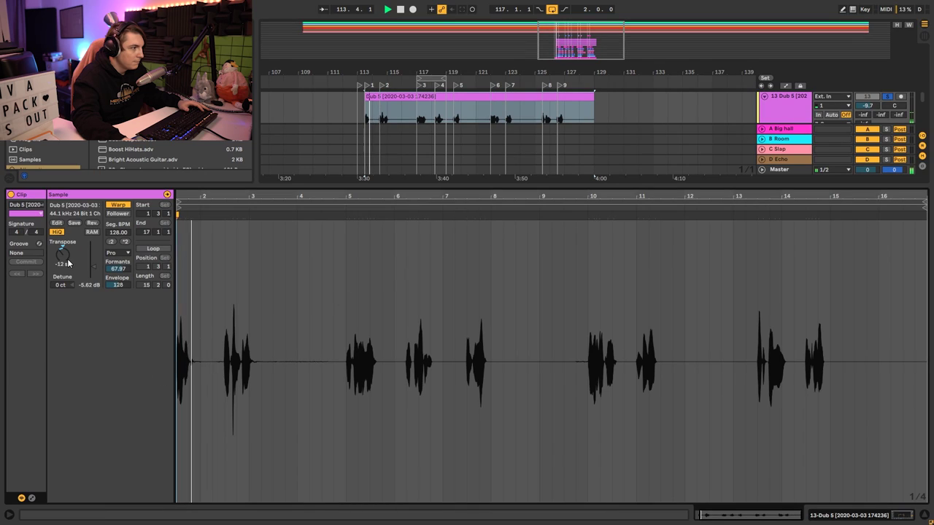
{"action": "left_click_drag", "start_coordinate": [113, 269], "coordinate": [114, 252]}
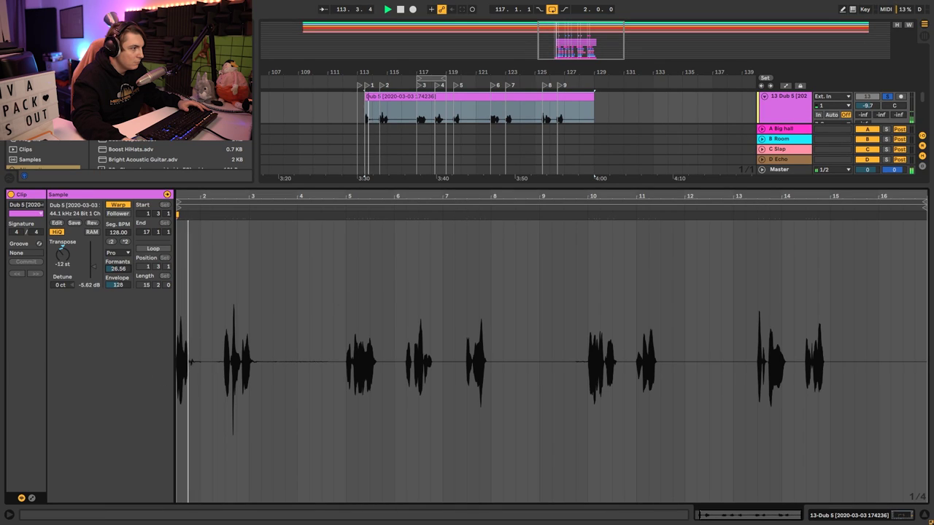
{"action": "type", "text": "75"}
{"action": "key", "text": "Return"}
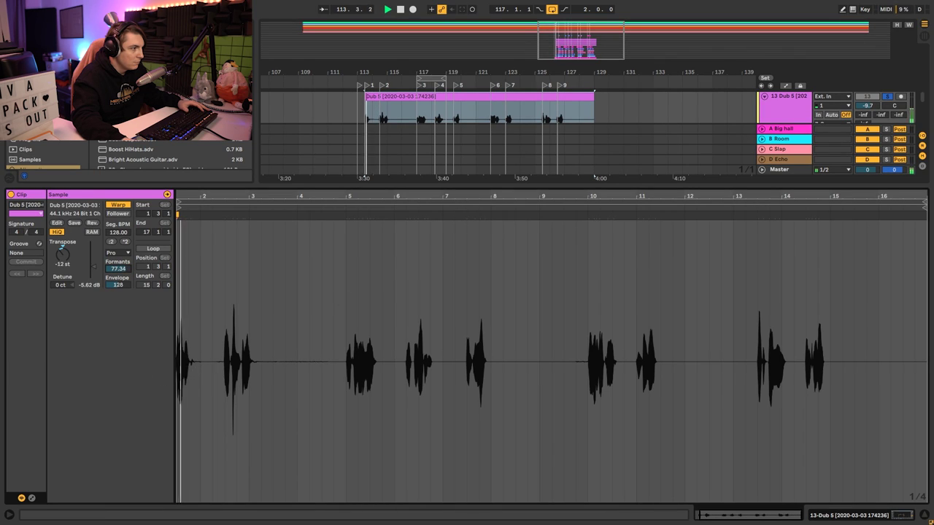
{"action": "left_click_drag", "start_coordinate": [119, 269], "coordinate": [118, 285]}
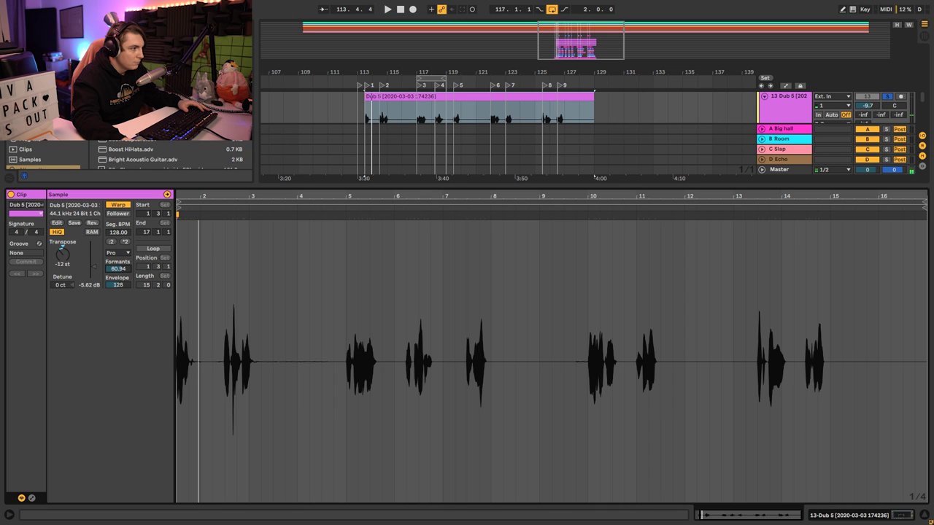
{"action": "key", "text": "space"}
Duplicate the pitched-down track 13 Dub 5.
{"action": "key", "text": "shift+Tab"}
{"action": "left_click", "coordinate": [782, 212]}
{"action": "key", "text": "ctrl+d"}
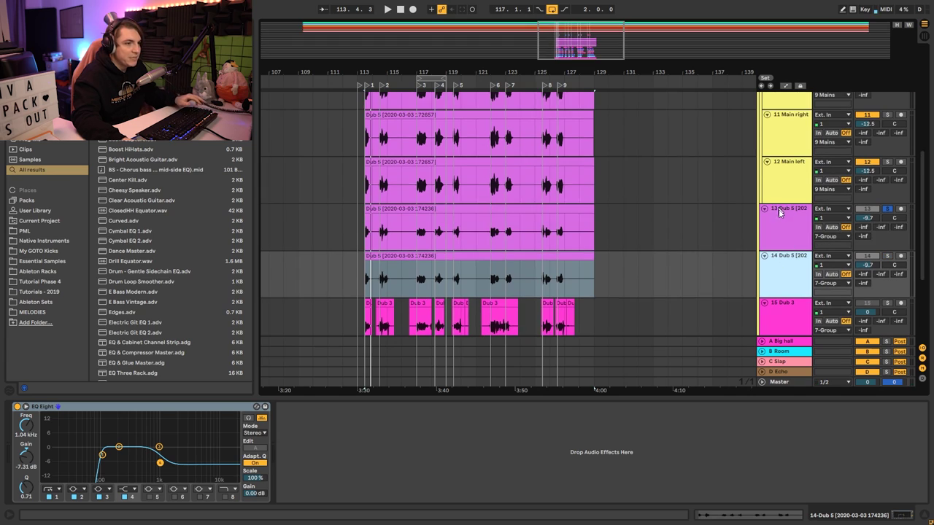
Transpose the duplicated Dub 5 clip on track 14 to 12 st.
{"action": "left_click", "coordinate": [438, 255]}
{"action": "key", "text": "shift+Tab"}
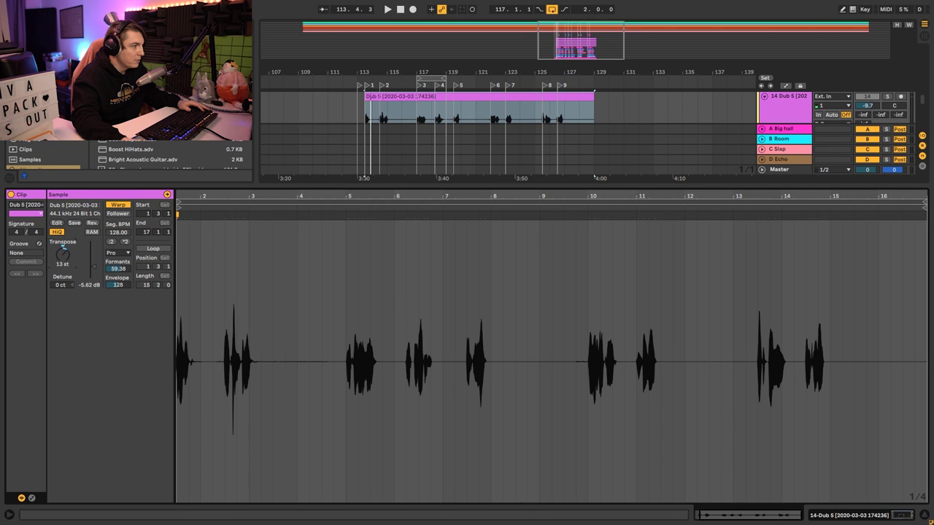
{"action": "key", "text": "shift+Tab"}
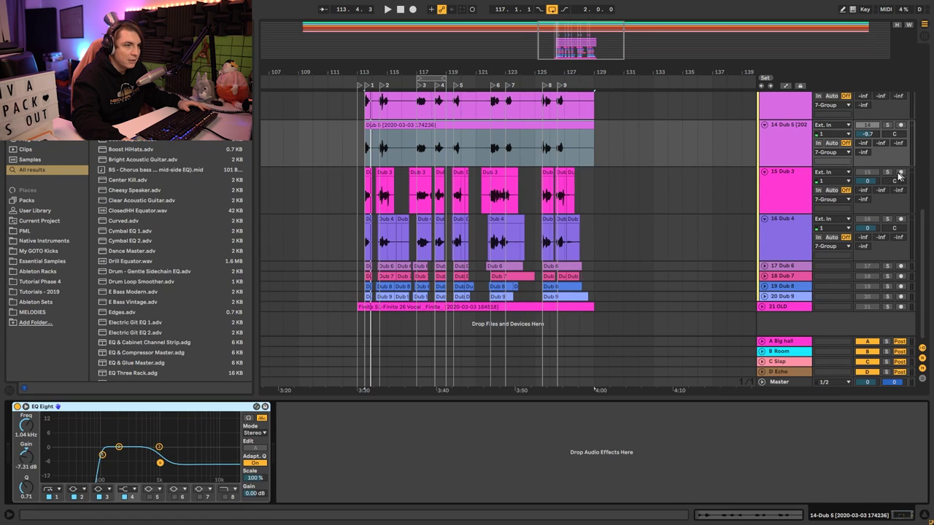
Solo the duplicated Dub 5 track 14 and play it on its own.
{"action": "scroll", "coordinate": [899, 175], "scroll_direction": "up", "scroll_amount": 2}
{"action": "left_click", "coordinate": [887, 189]}
{"action": "key", "text": "space"}
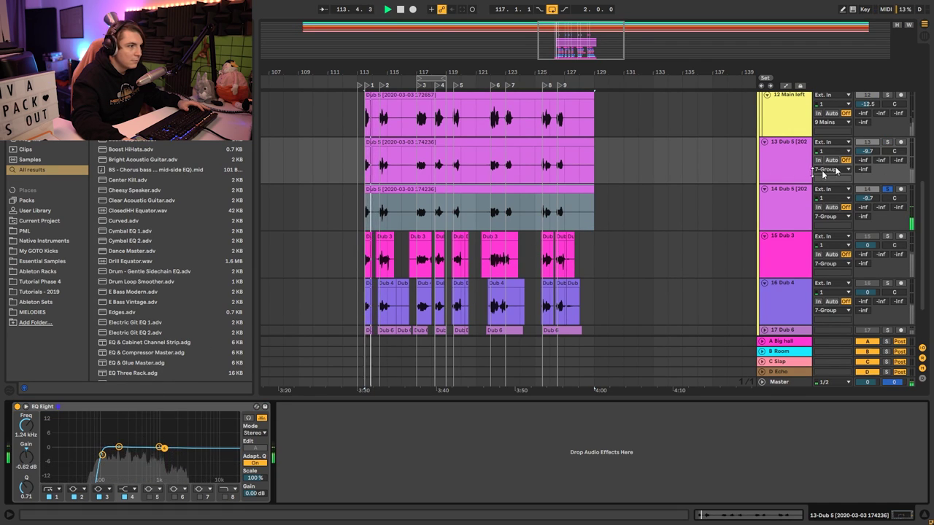
Set the track 14 Dub 5 clip's Formants to 83.59 and its Envelope to 236 during playback.
{"action": "left_click", "coordinate": [470, 187]}
{"action": "double_click", "coordinate": [471, 187]}
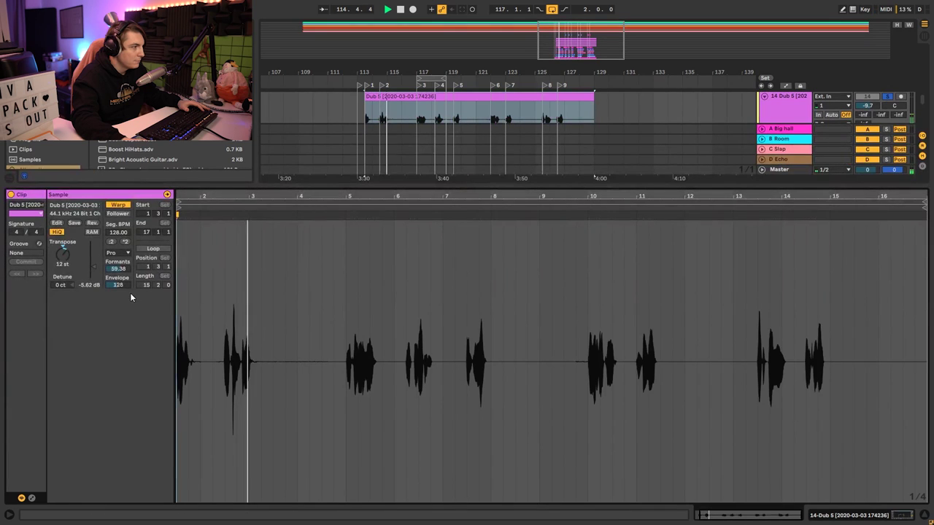
{"action": "left_click_drag", "start_coordinate": [125, 270], "coordinate": [118, 306]}
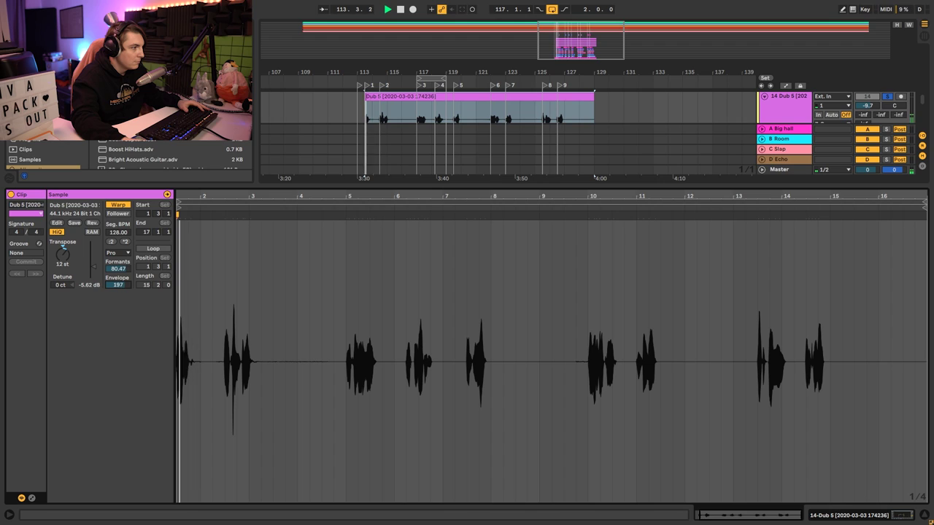
{"action": "key", "text": "Delete"}
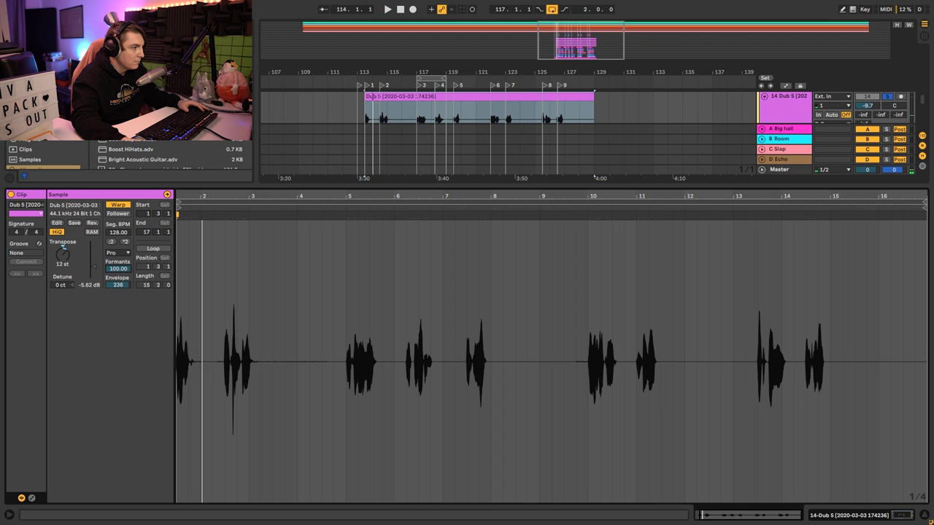
{"action": "mouse_move", "coordinate": [117, 269]}
{"action": "left_mouse_down"}
{"action": "mouse_move", "coordinate": [117, 306]}
{"action": "mouse_move", "coordinate": [117, 270]}
{"action": "mouse_move", "coordinate": [118, 296]}
{"action": "mouse_move", "coordinate": [118, 280]}
{"action": "left_mouse_up"}
{"action": "key", "text": "space"}
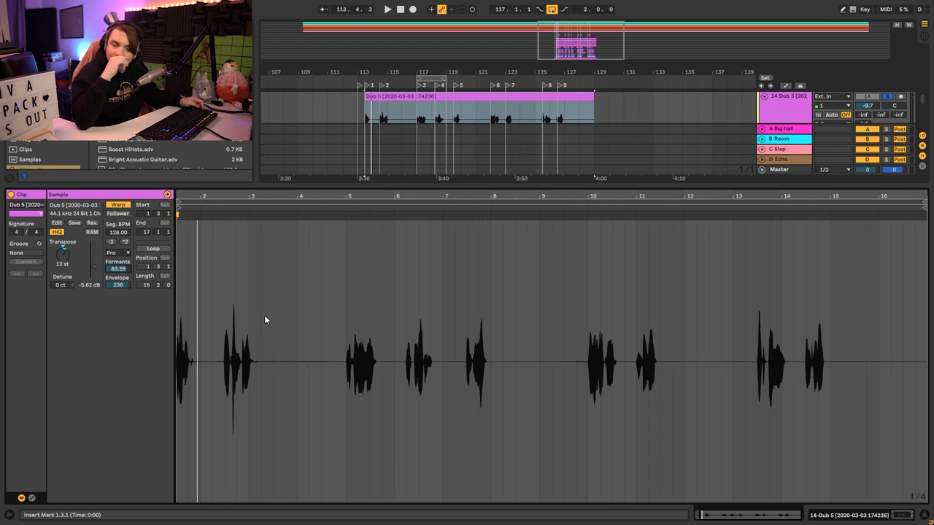
In track 14's EQ Eight, raise the low cut frequency and boost the high shelf by 4.59 dB at 1.38 kHz.
{"action": "key", "text": "shift+Tab"}
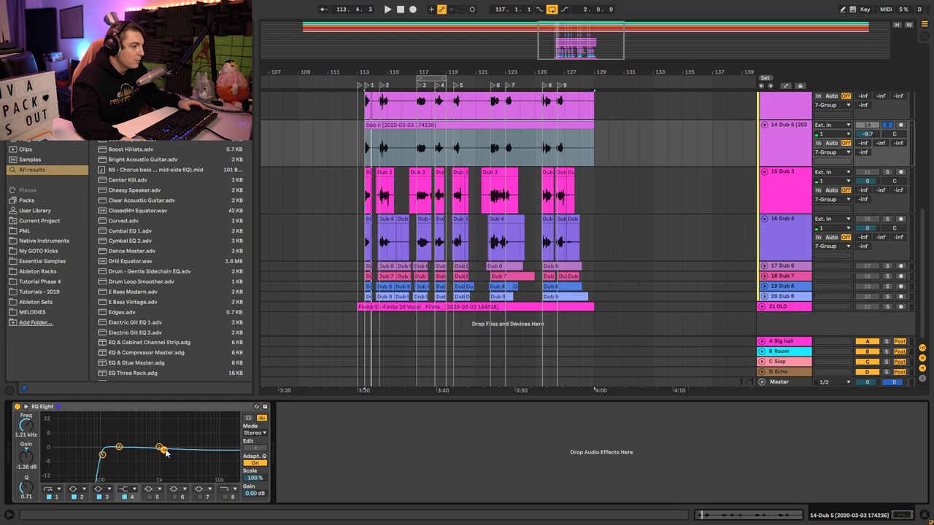
{"action": "left_click_drag", "start_coordinate": [104, 457], "coordinate": [167, 438]}
{"action": "key", "text": "space"}
{"action": "key", "text": "space"}
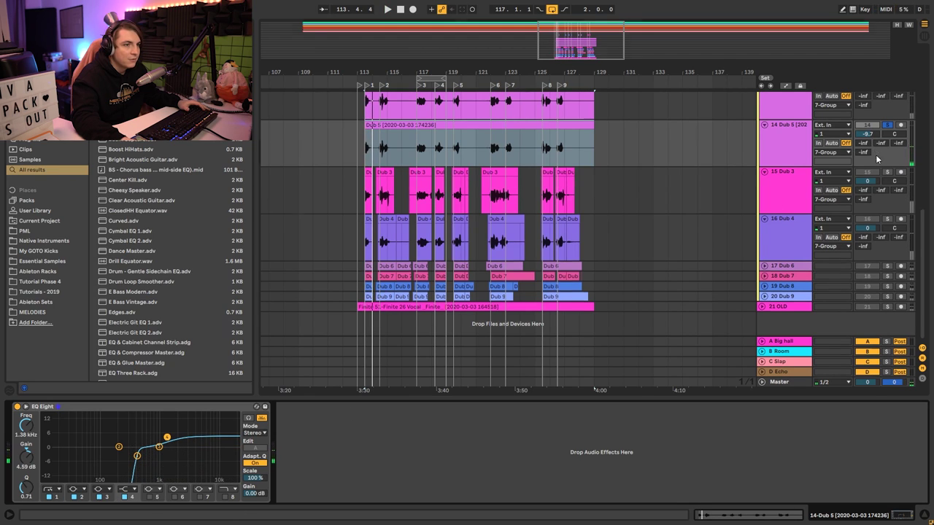
Solo tracks 13 and 14 together with the 9 Mains group and play all the vocal layers back.
{"action": "scroll", "coordinate": [876, 146], "scroll_direction": "up", "scroll_amount": 2}
{"action": "key", "text": "space"}
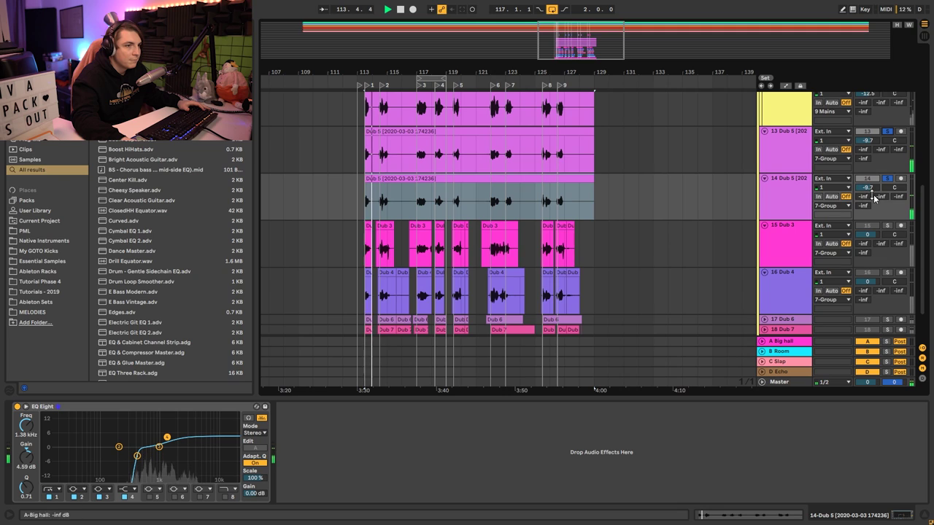
{"action": "key", "text": "space"}
{"action": "scroll", "coordinate": [876, 200], "scroll_direction": "up", "scroll_amount": 7}
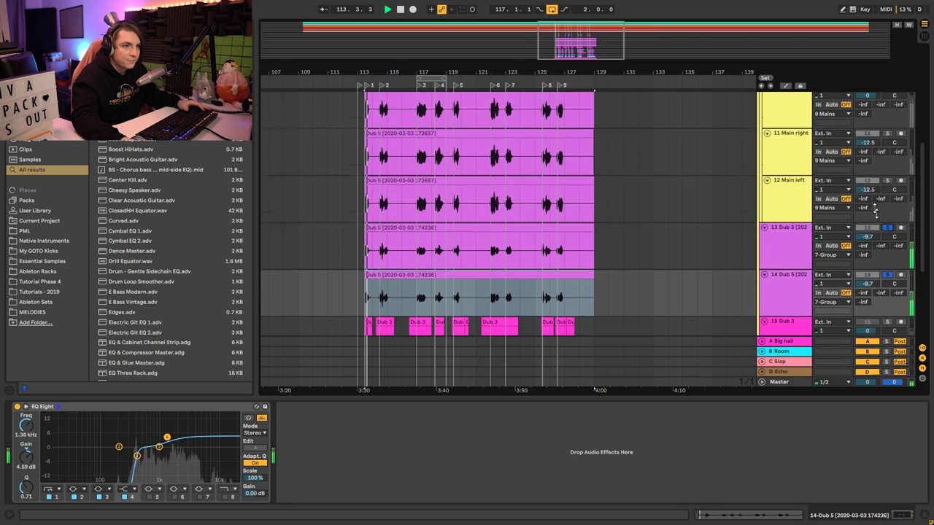
{"action": "left_click", "coordinate": [887, 144]}
{"action": "key", "text": "space"}
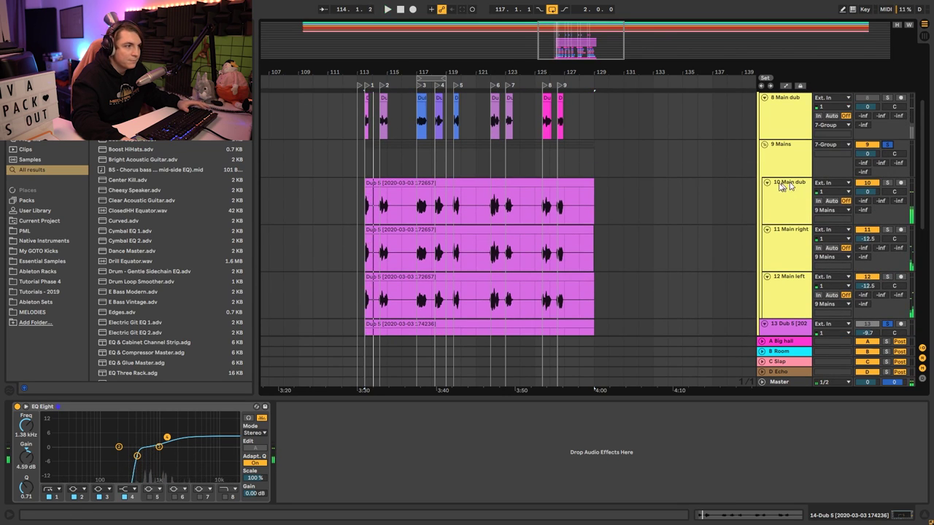
{"action": "scroll", "coordinate": [870, 185], "scroll_direction": "down", "scroll_amount": 4}
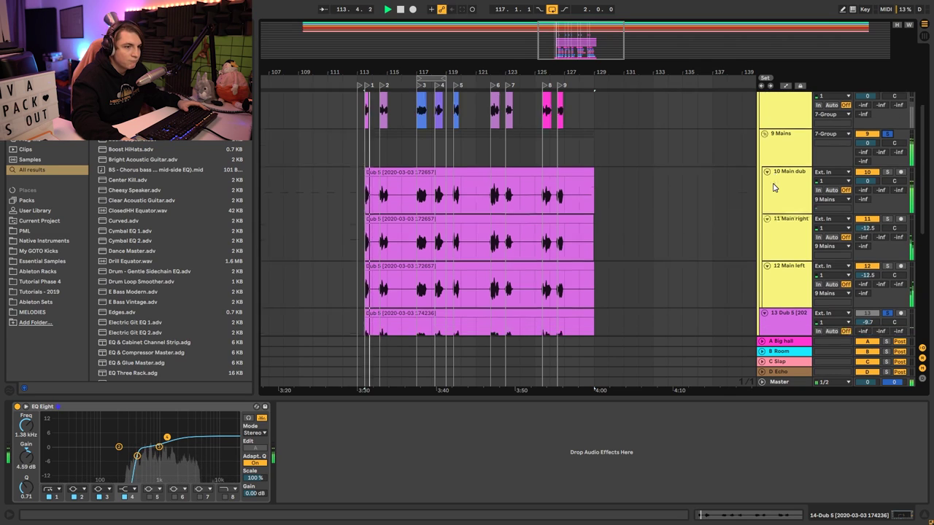
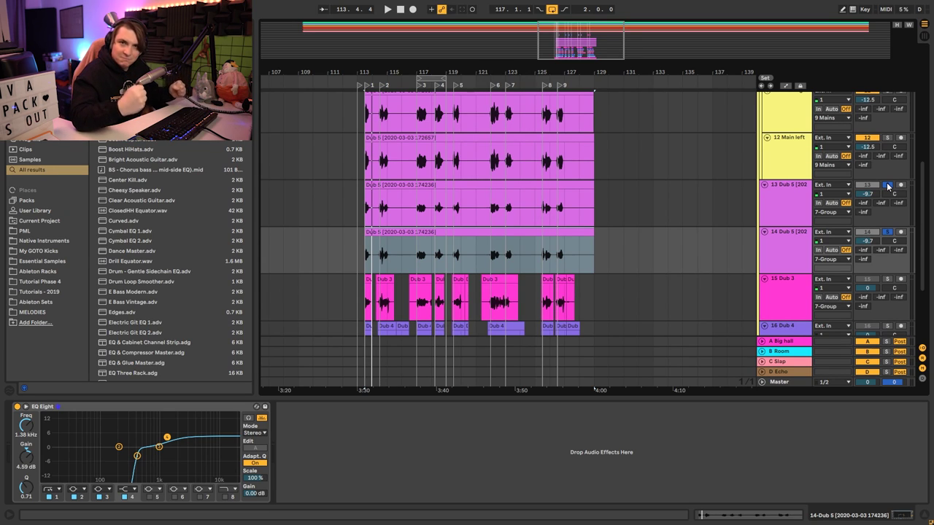
Activate tracks 13 and 14 and turn off solo on both of them and on the 9 Mains group.
{"action": "scroll", "coordinate": [666, 177], "scroll_direction": "down", "scroll_amount": 3}
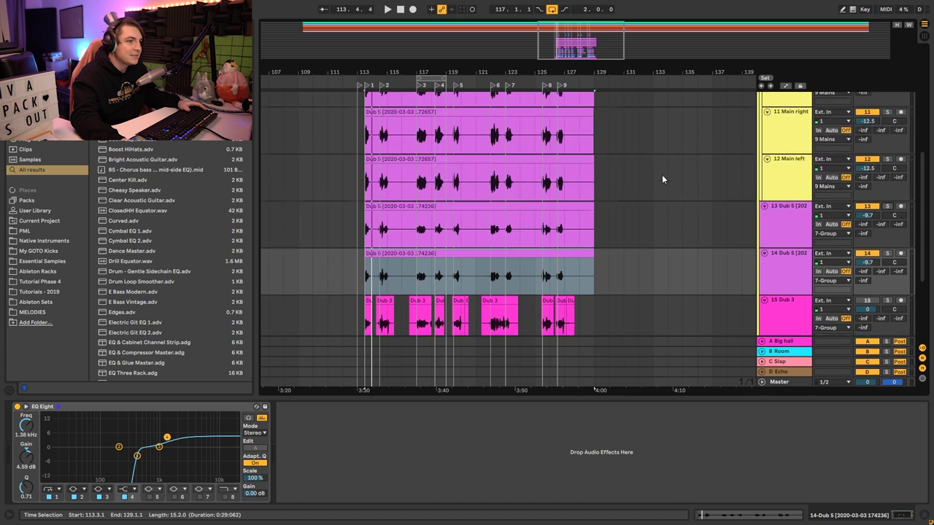
{"action": "scroll", "coordinate": [844, 186], "scroll_direction": "up", "scroll_amount": 5}
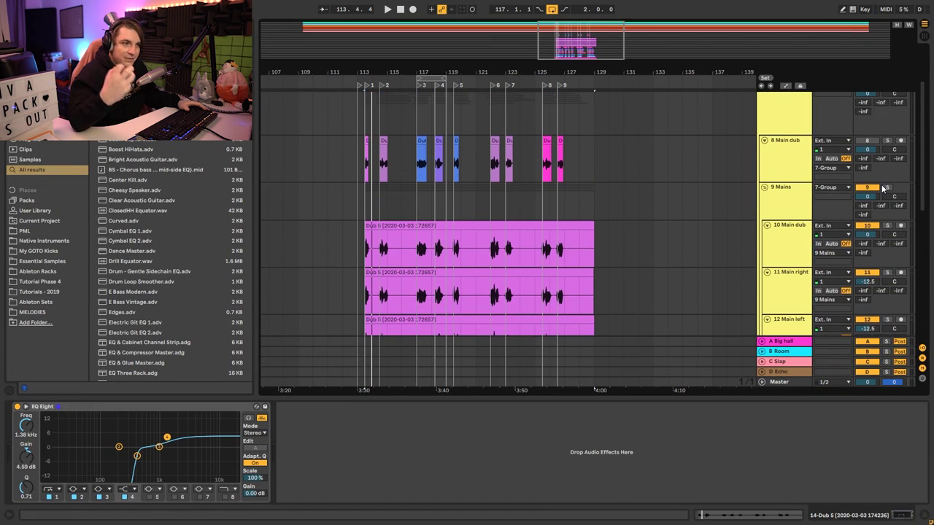
{"action": "scroll", "coordinate": [883, 188], "scroll_direction": "up", "scroll_amount": 5}
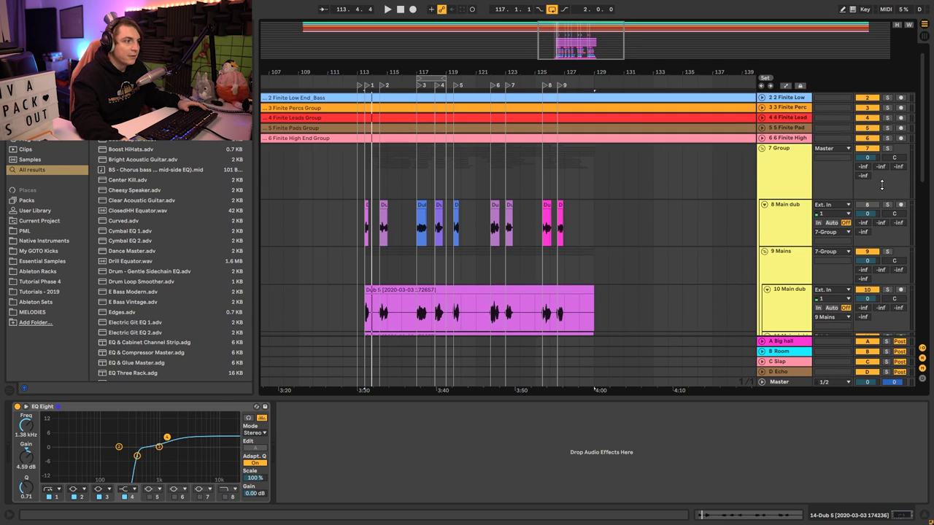
Play the full mix from the start of the vocals and lengthen the loop at bar 117 to four bars.
{"action": "scroll", "coordinate": [518, 153], "scroll_direction": "down", "scroll_amount": 3}
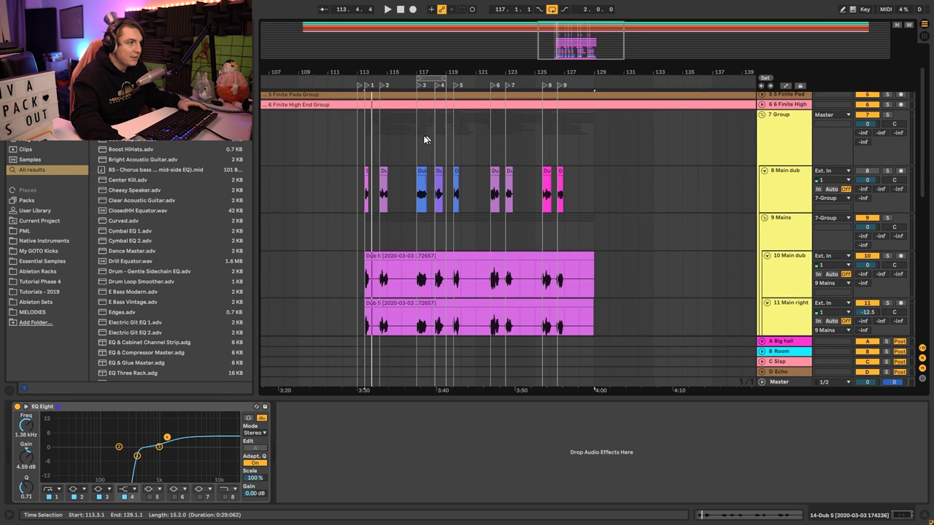
{"action": "left_click", "coordinate": [419, 148]}
{"action": "left_click", "coordinate": [366, 147]}
{"action": "key", "text": "space"}
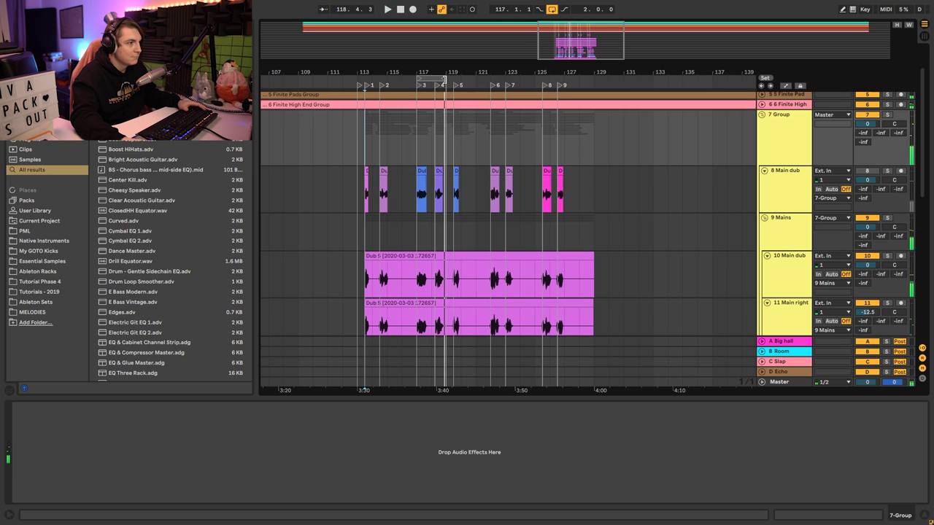
{"action": "left_click_drag", "start_coordinate": [445, 77], "coordinate": [461, 78]}
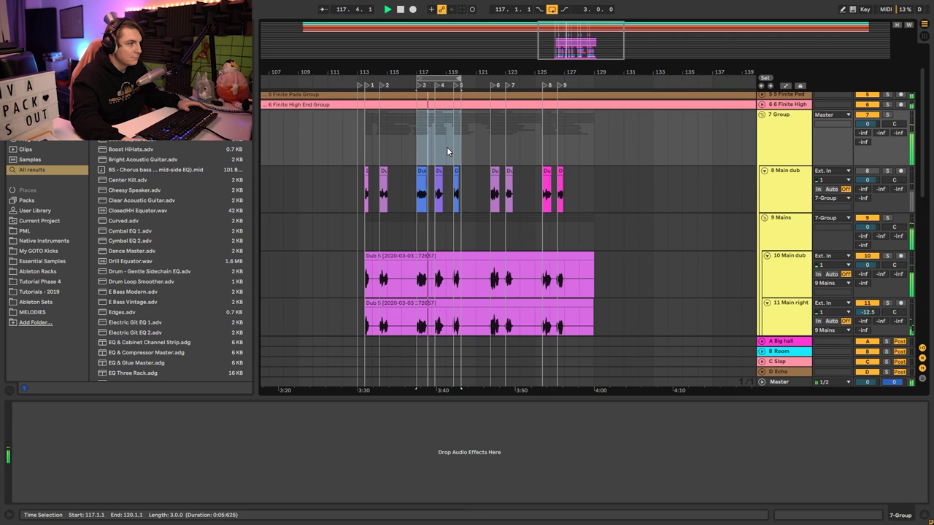
{"action": "mouse_move", "coordinate": [461, 77]}
{"action": "left_mouse_down"}
{"action": "mouse_move", "coordinate": [475, 77]}
{"action": "mouse_move", "coordinate": [456, 83]}
{"action": "left_mouse_up"}
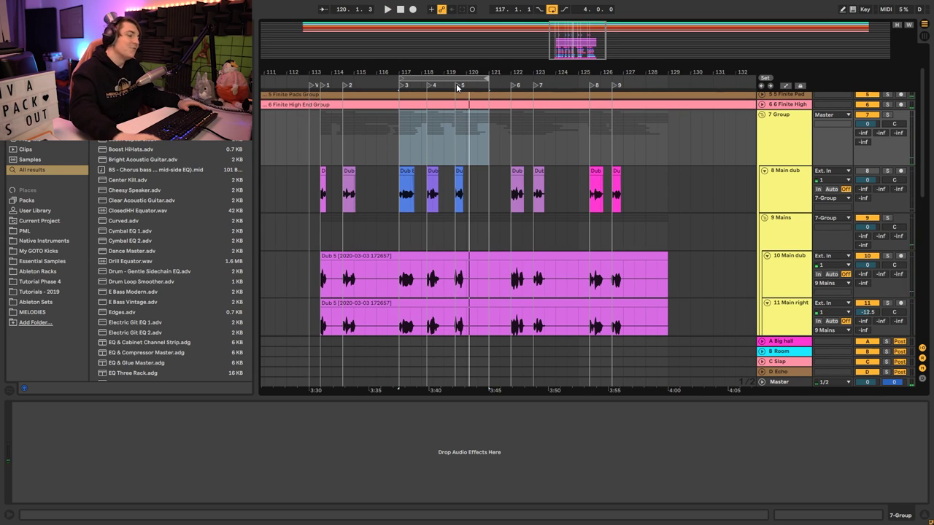
{"action": "scroll", "coordinate": [774, 152], "scroll_direction": "down", "scroll_amount": 3}
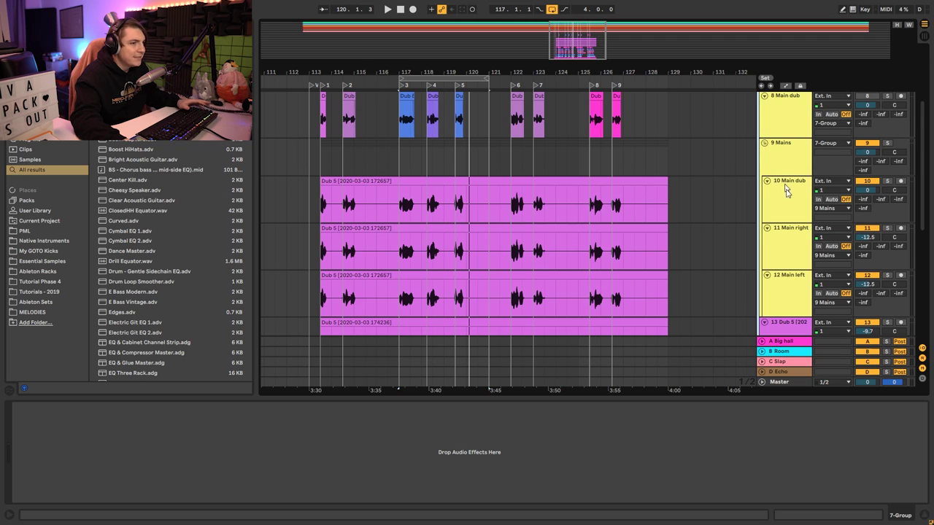
{"action": "scroll", "coordinate": [786, 183], "scroll_direction": "down", "scroll_amount": 5}
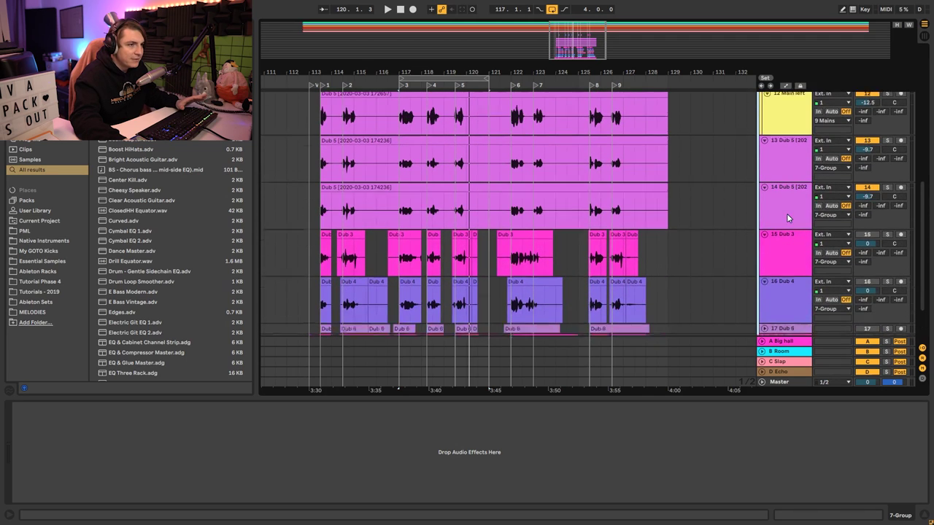
Group tracks 13 and 14, the two octave dub layers, and name the group Octaves.
{"action": "scroll", "coordinate": [787, 213], "scroll_direction": "up", "scroll_amount": 1}
{"action": "left_click", "coordinate": [787, 192]}
{"action": "left_click", "coordinate": [785, 232], "text": "shift"}
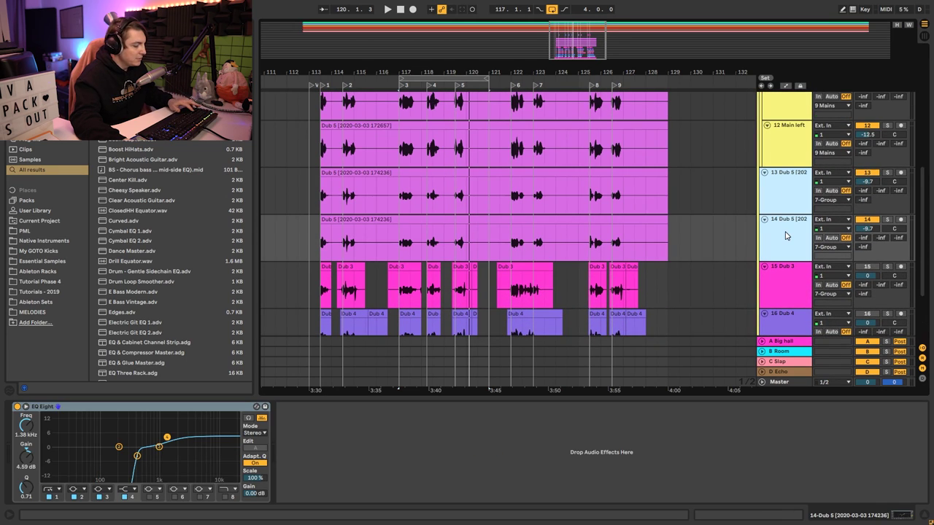
{"action": "key", "text": "ctrl+g"}
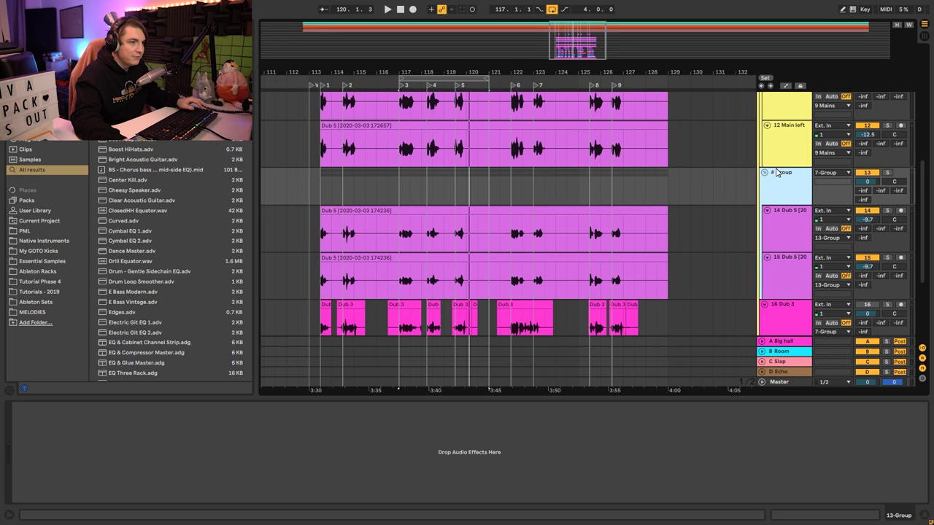
{"action": "key", "text": "Return"}
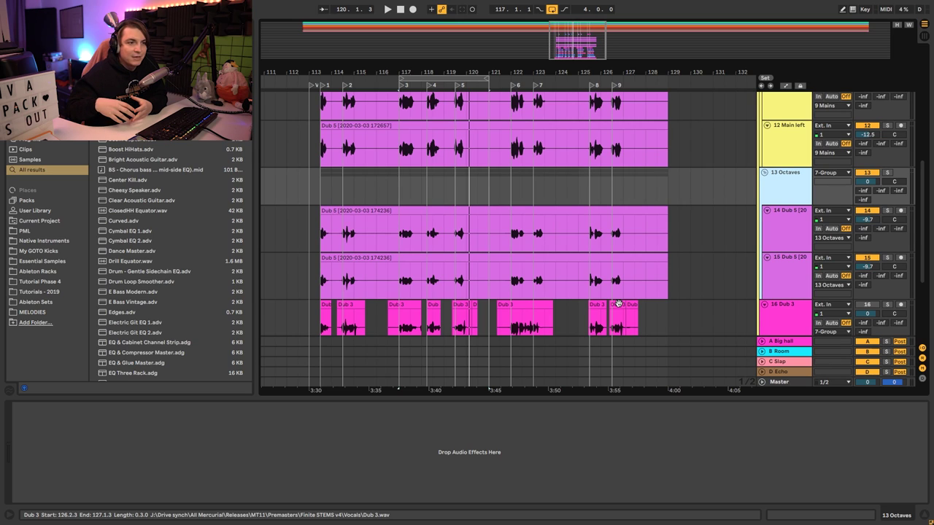
Extend the loop in both directions so it runs from 115.3.1 to 123.1.1.
{"action": "scroll", "coordinate": [770, 245], "scroll_direction": "up", "scroll_amount": 8}
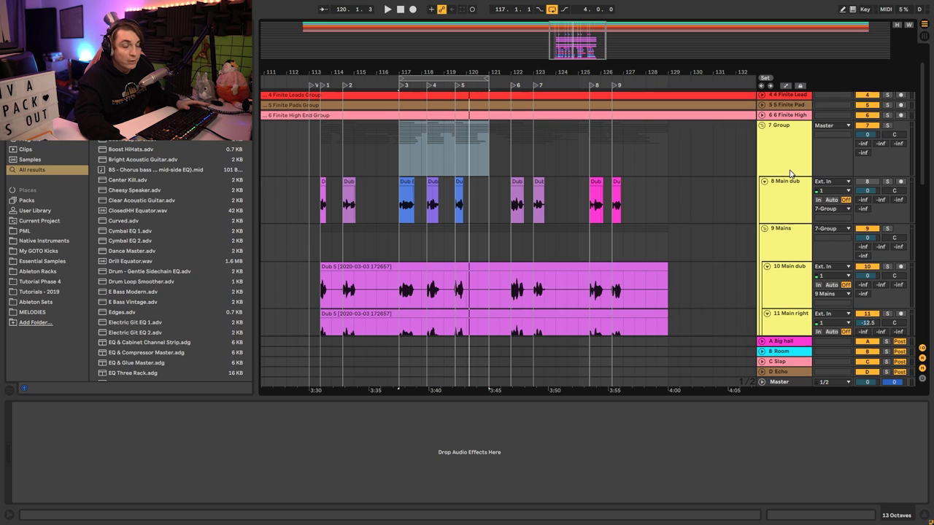
{"action": "scroll", "coordinate": [792, 172], "scroll_direction": "down", "scroll_amount": 6}
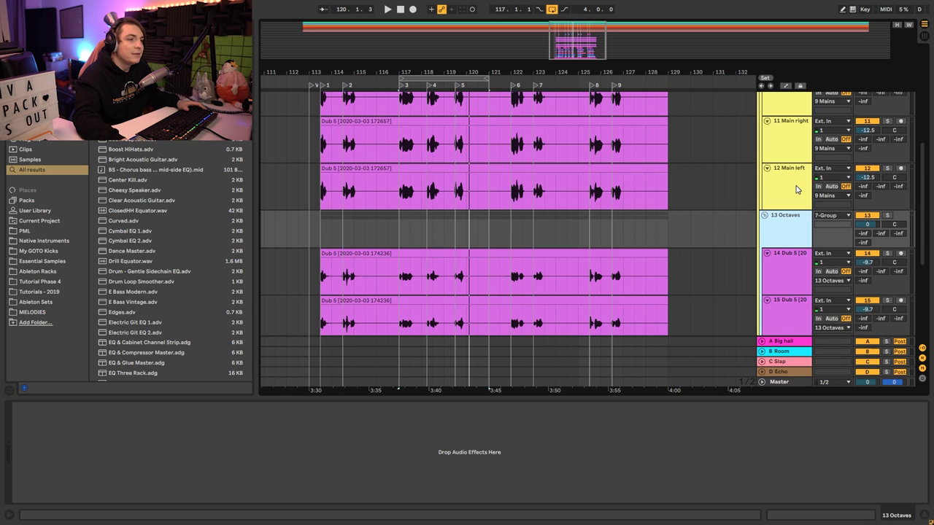
{"action": "scroll", "coordinate": [788, 204], "scroll_direction": "up", "scroll_amount": 3}
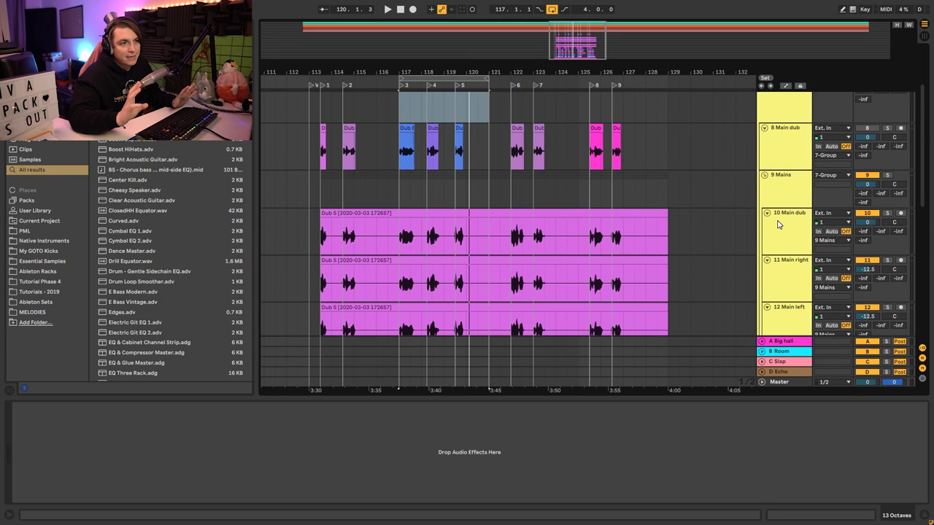
{"action": "scroll", "coordinate": [777, 225], "scroll_direction": "up", "scroll_amount": 5}
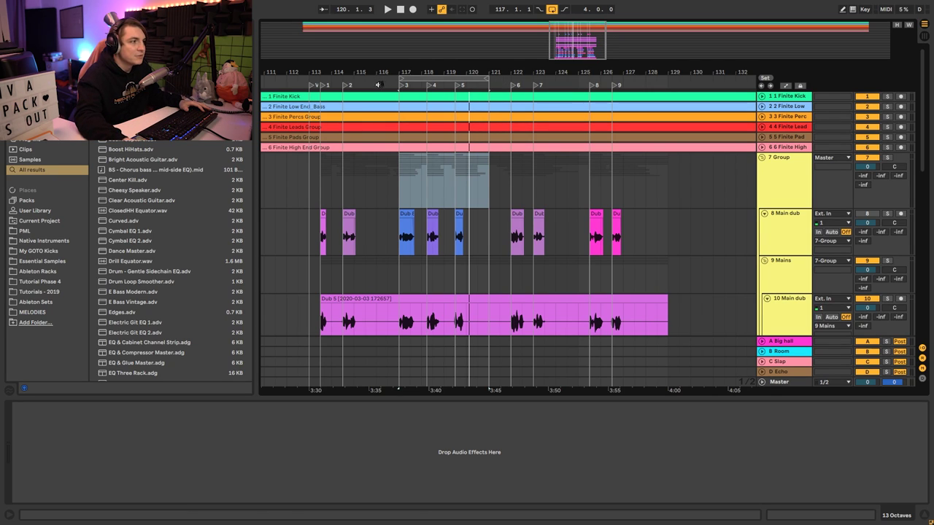
{"action": "left_click_drag", "start_coordinate": [402, 77], "coordinate": [362, 80]}
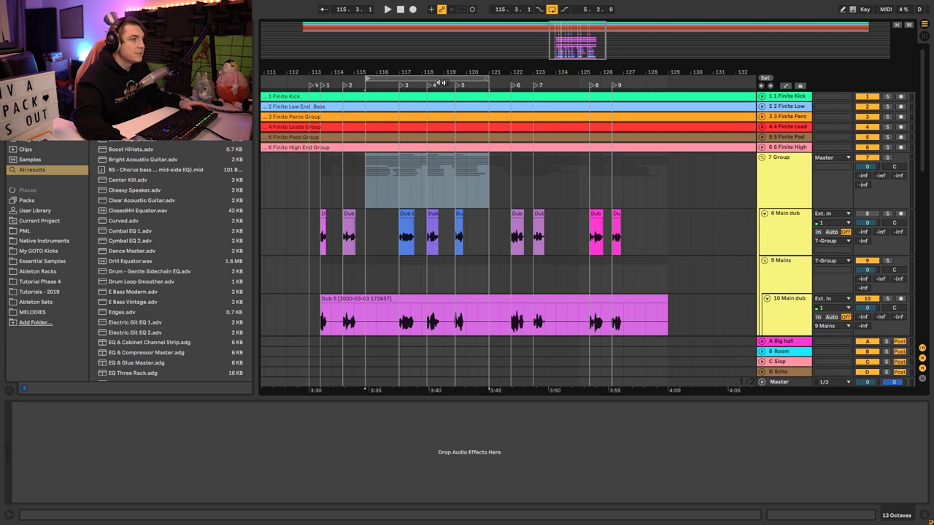
{"action": "left_click_drag", "start_coordinate": [487, 78], "coordinate": [534, 79]}
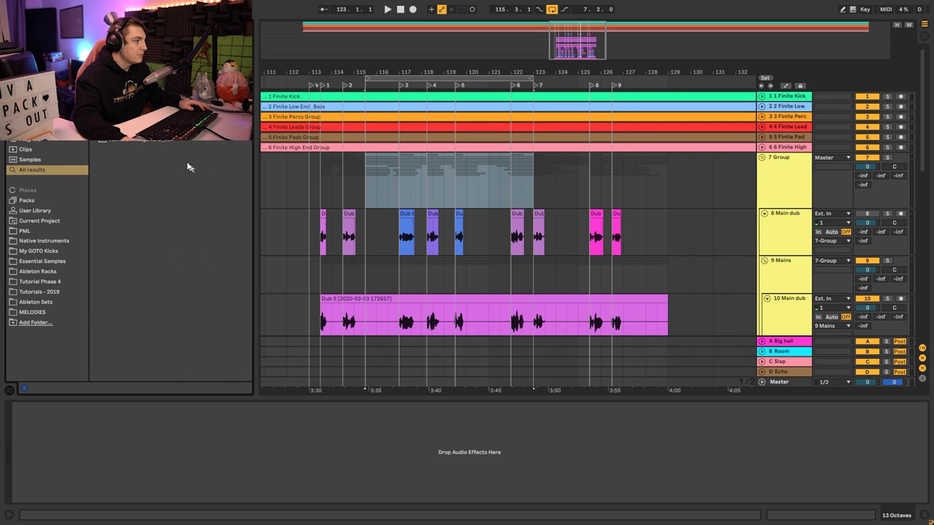
Add ValhallaVintageVerb to the 7 Group track and set its mix to 32.4%.
{"action": "left_click_drag", "start_coordinate": [752, 189], "coordinate": [776, 188]}
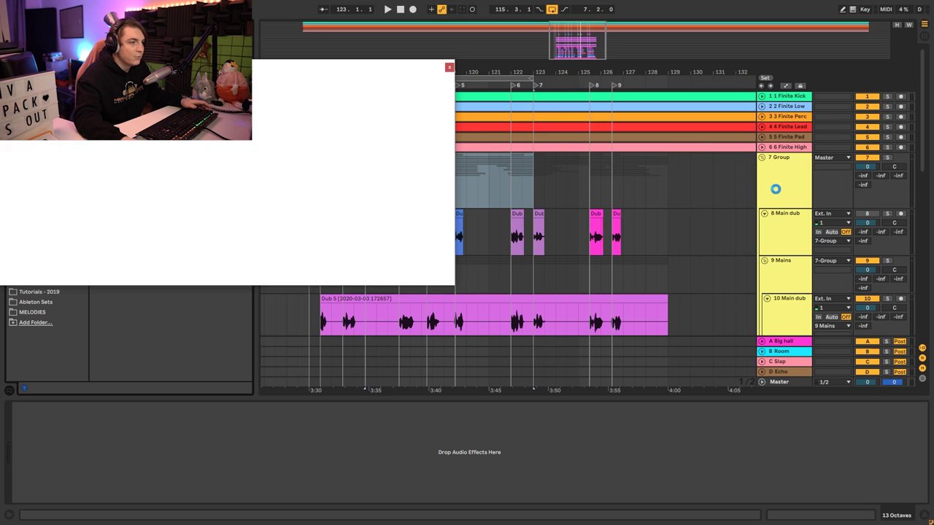
{"action": "left_click_drag", "start_coordinate": [309, 145], "coordinate": [318, 166]}
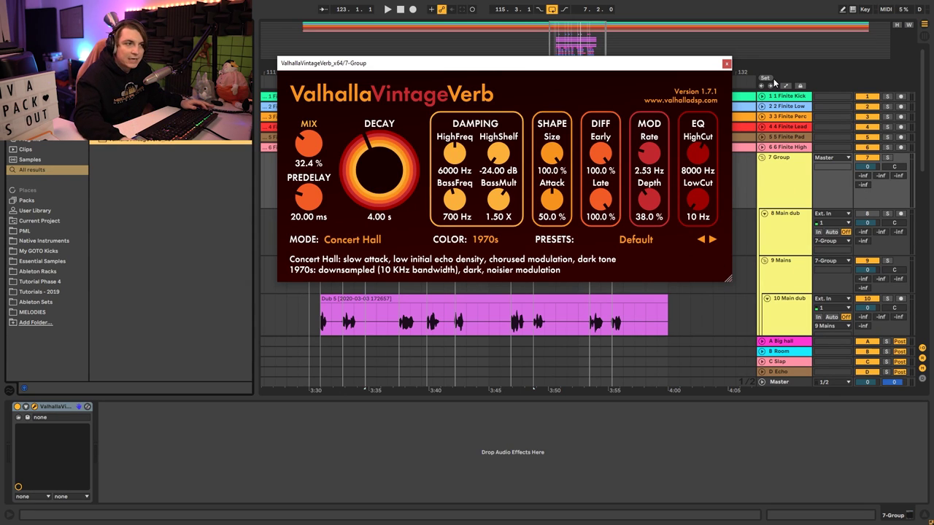
{"action": "left_click", "coordinate": [726, 65]}
Play from the first vocal at 113.3.1 and set the reverb's mix to 27.2%, decay to 3.99 s and HighShelf damping to -15.55 dB.
{"action": "key", "text": "space"}
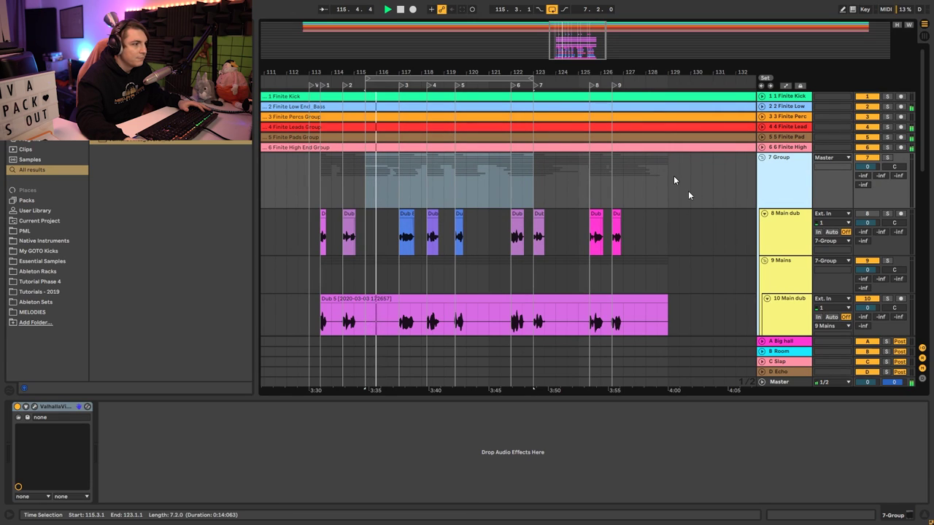
{"action": "left_click", "coordinate": [321, 235]}
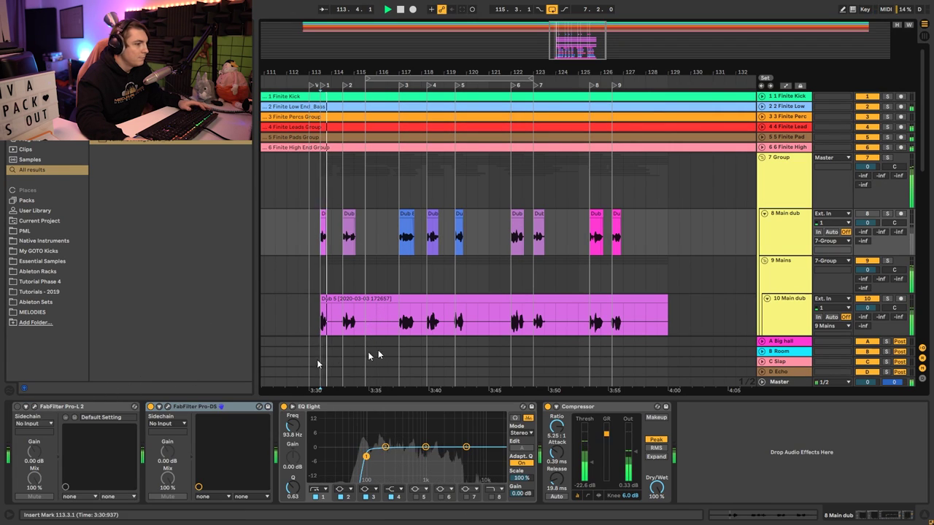
{"action": "key", "text": "ctrl+alt+p"}
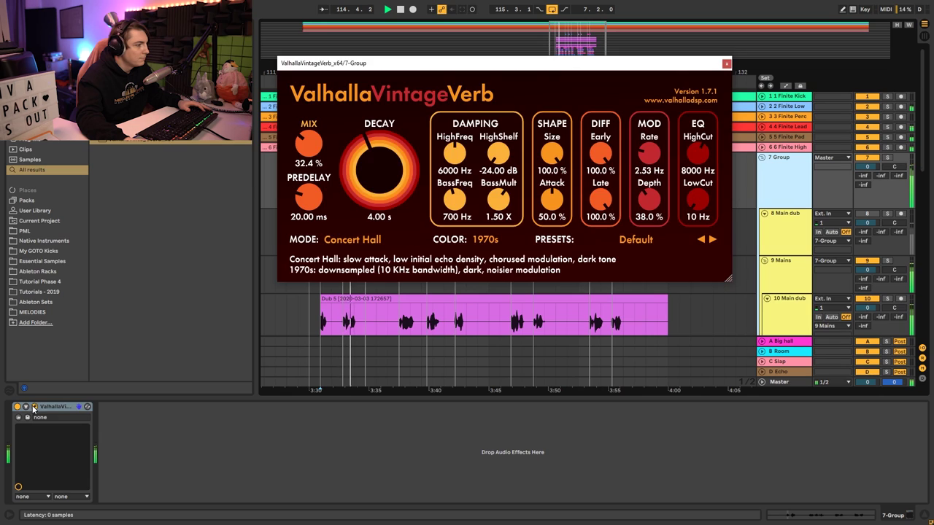
{"action": "left_click_drag", "start_coordinate": [315, 157], "coordinate": [374, 168]}
{"action": "mouse_move", "coordinate": [498, 155]}
{"action": "left_mouse_down"}
{"action": "mouse_move", "coordinate": [500, 125]}
{"action": "mouse_move", "coordinate": [502, 163]}
{"action": "left_mouse_up"}
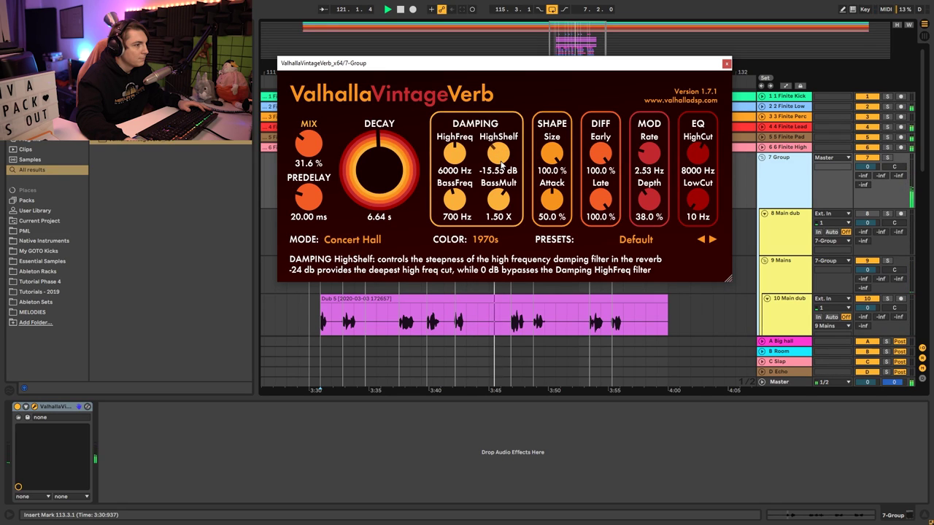
{"action": "left_click_drag", "start_coordinate": [386, 186], "coordinate": [389, 202]}
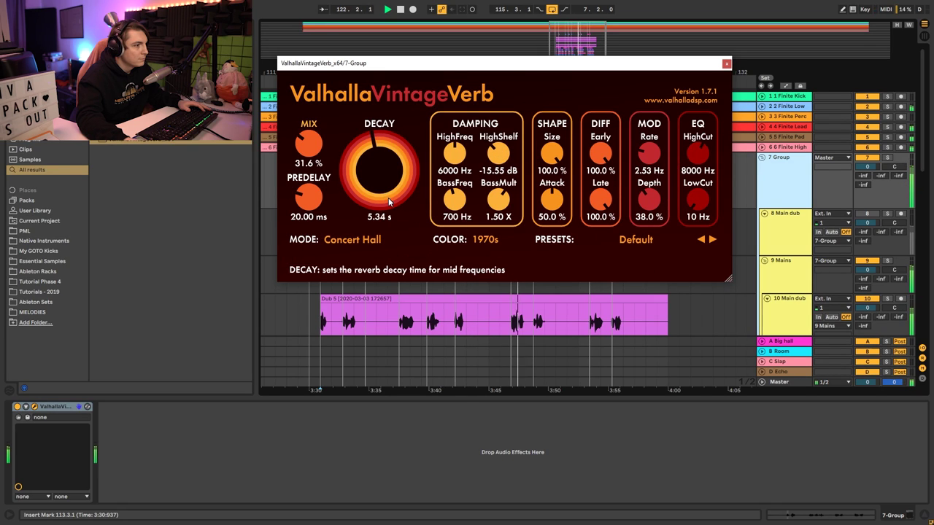
{"action": "left_click_drag", "start_coordinate": [308, 145], "coordinate": [319, 162]}
{"action": "left_click_drag", "start_coordinate": [379, 174], "coordinate": [384, 194]}
{"action": "left_click_drag", "start_coordinate": [321, 150], "coordinate": [320, 143]}
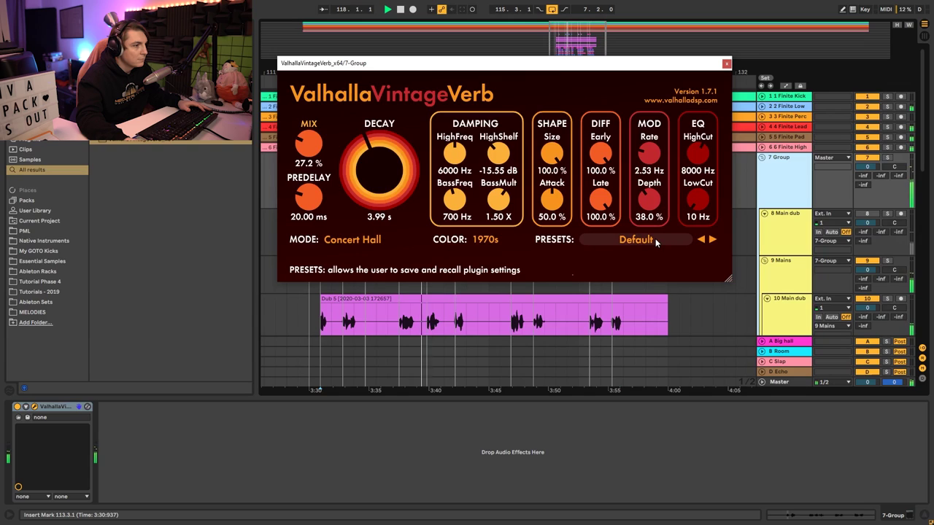
Try the reverb's 1980s and NOW color modes during playback.
{"action": "left_click", "coordinate": [485, 240]}
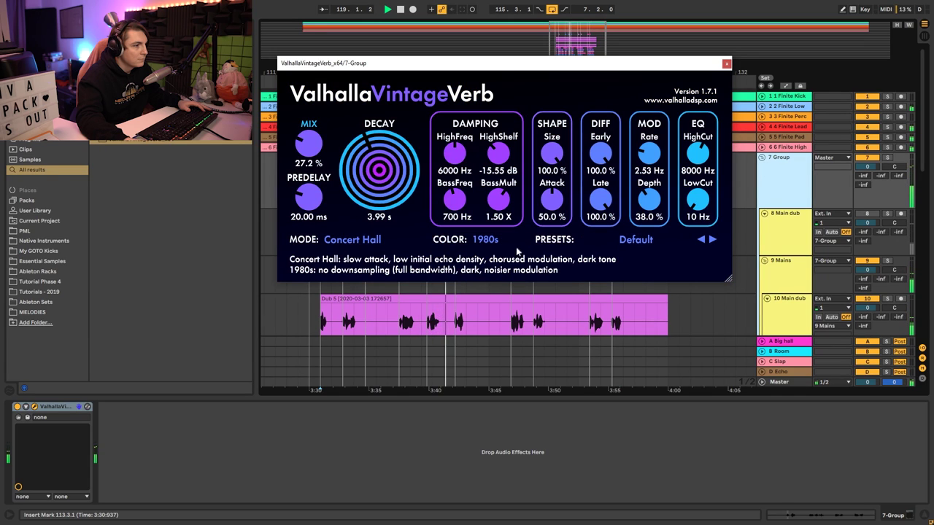
{"action": "left_click", "coordinate": [492, 241]}
{"action": "left_click", "coordinate": [490, 265]}
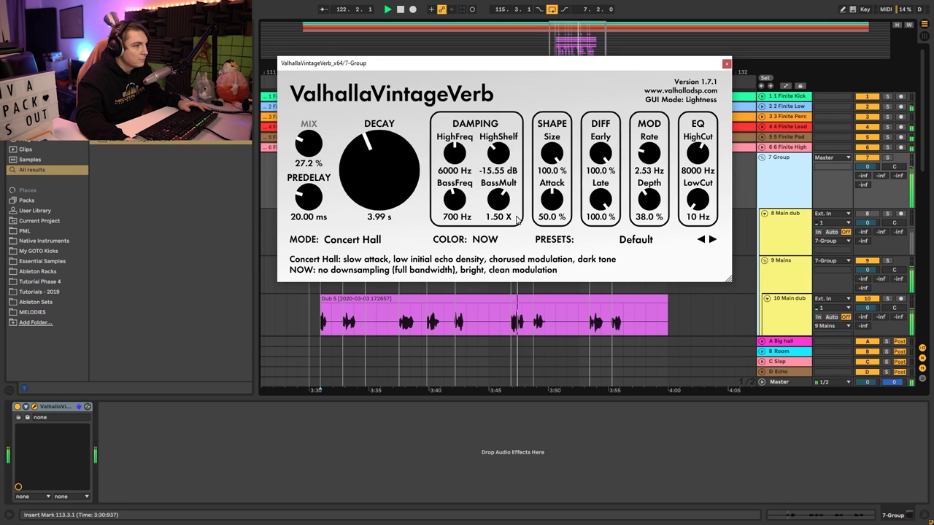
Raise the reverb's mix to 29.6%, compare its color modes and select 1970s.
{"action": "left_click_drag", "start_coordinate": [314, 154], "coordinate": [316, 148]}
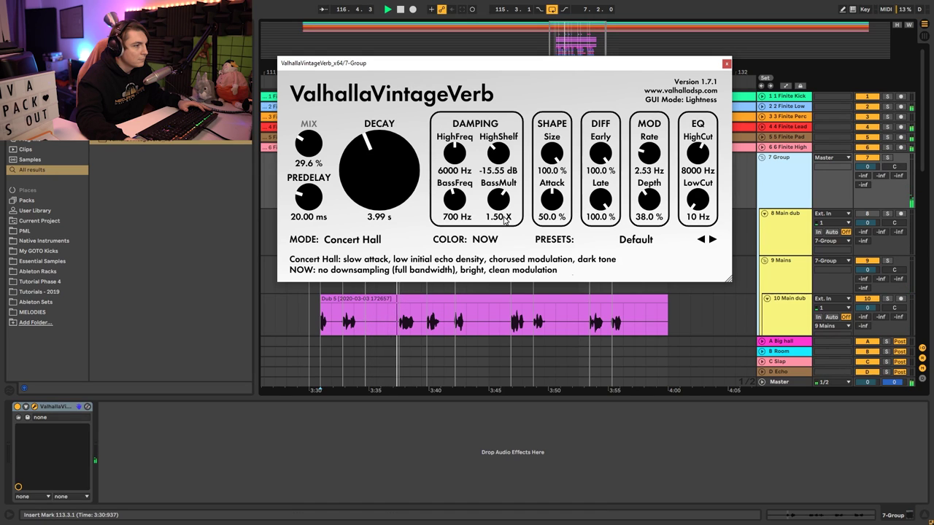
{"action": "left_click", "coordinate": [494, 246]}
{"action": "left_click", "coordinate": [496, 253]}
{"action": "left_click", "coordinate": [494, 245]}
{"action": "left_click", "coordinate": [499, 270]}
{"action": "left_click", "coordinate": [491, 248]}
{"action": "left_click", "coordinate": [496, 252]}
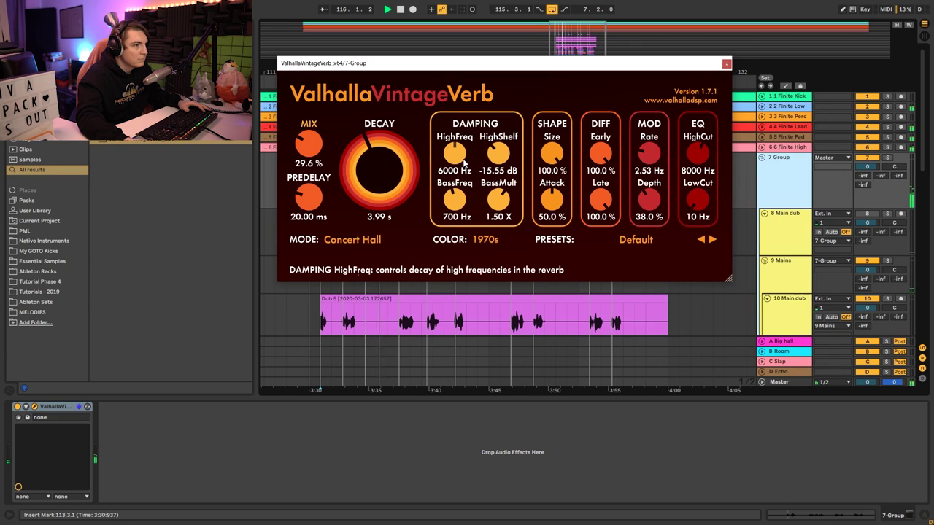
Set the reverb's HighFreq damping to 9100 Hz, BassFreq to 580 Hz, attack to 55.6% and modulation rate to 2.01 Hz.
{"action": "scroll", "coordinate": [462, 161], "scroll_direction": "up", "scroll_amount": 5}
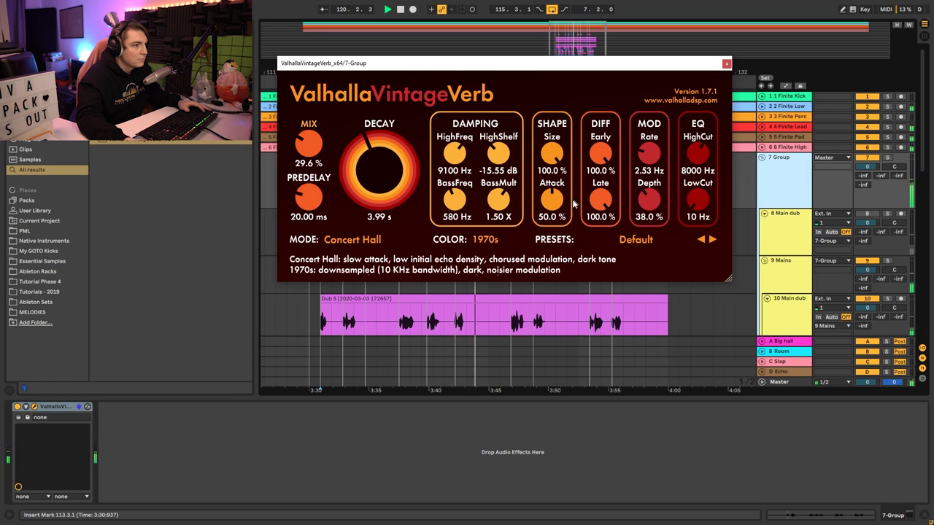
{"action": "scroll", "coordinate": [560, 197], "scroll_direction": "up", "scroll_amount": 1}
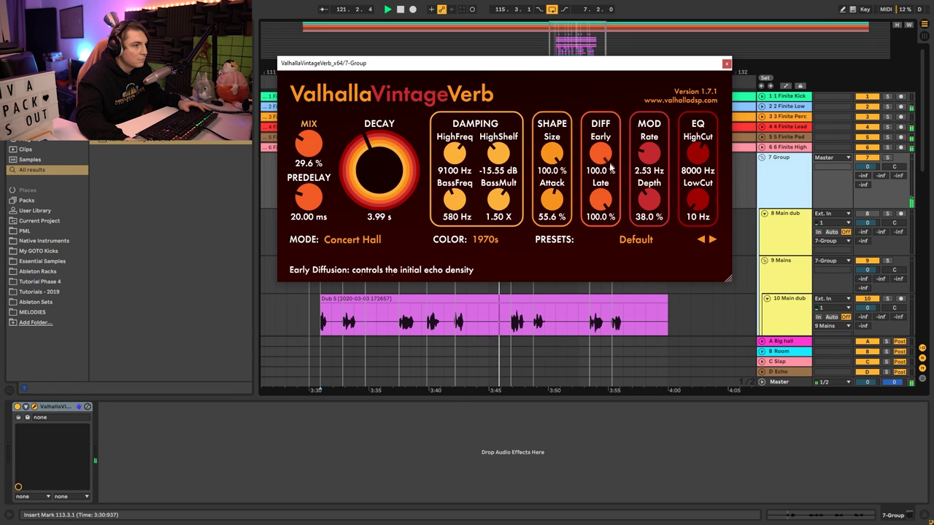
{"action": "scroll", "coordinate": [649, 154], "scroll_direction": "down", "scroll_amount": 3}
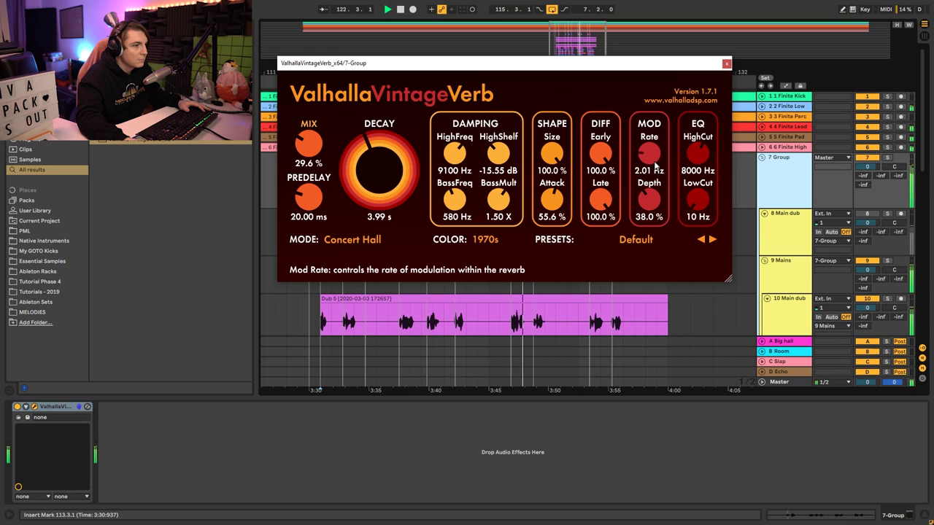
Set the reverb's EQ LowCut to 150 Hz and HighCut to 9570 Hz.
{"action": "scroll", "coordinate": [699, 210], "scroll_direction": "up", "scroll_amount": 5}
{"action": "scroll", "coordinate": [701, 146], "scroll_direction": "up", "scroll_amount": 3}
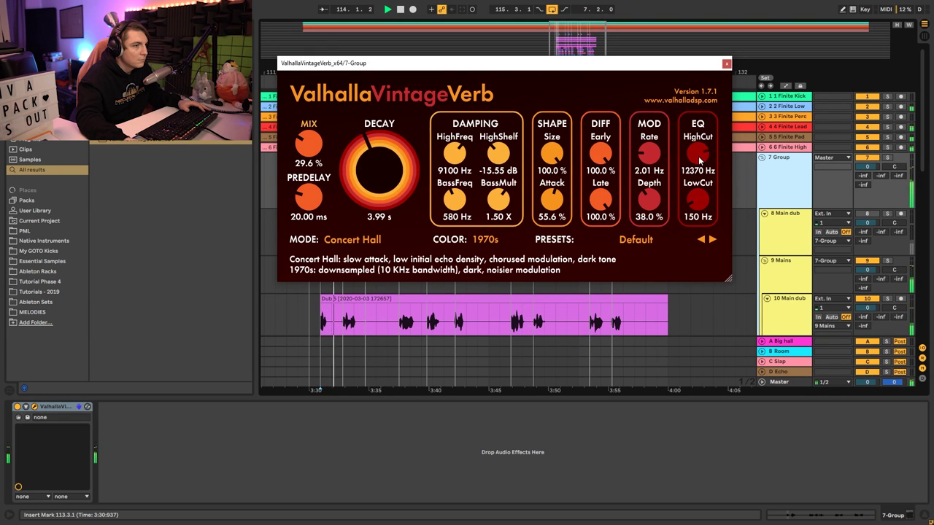
{"action": "scroll", "coordinate": [699, 159], "scroll_direction": "down", "scroll_amount": 1}
{"action": "scroll", "coordinate": [699, 152], "scroll_direction": "down", "scroll_amount": 3}
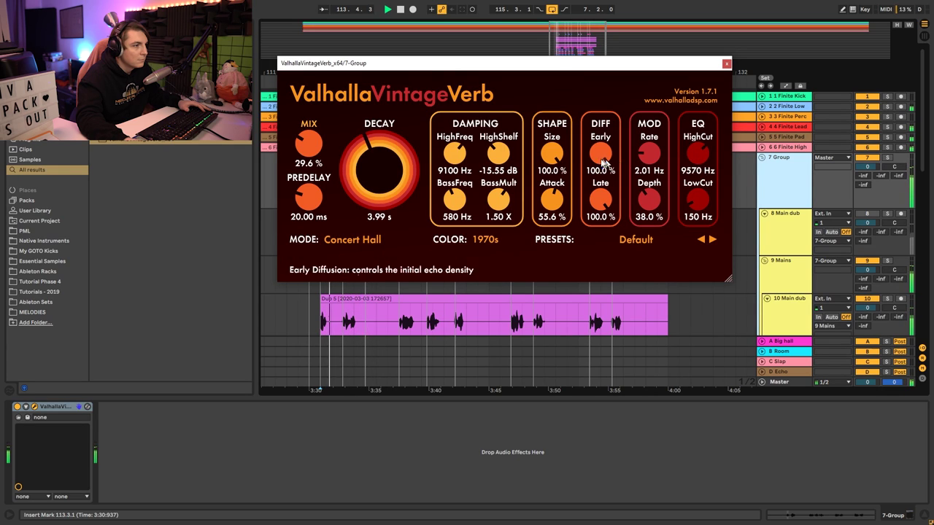
Set the reverb's decay to 5.34 s, EQ HighCut to 7820 Hz, HighShelf damping to -19.10 dB and HighFreq damping to 6850 Hz.
{"action": "scroll", "coordinate": [498, 153], "scroll_direction": "down", "scroll_amount": 5}
{"action": "scroll", "coordinate": [377, 173], "scroll_direction": "up", "scroll_amount": 3}
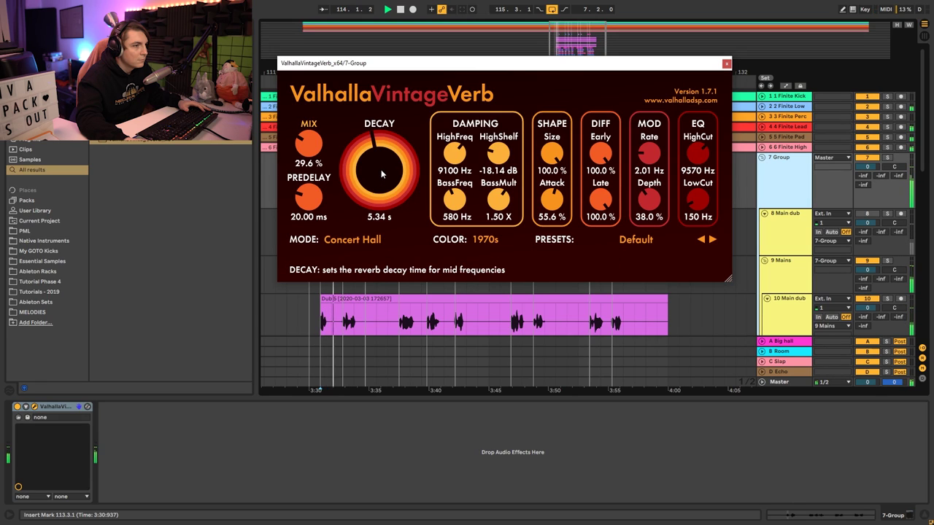
{"action": "scroll", "coordinate": [699, 155], "scroll_direction": "down", "scroll_amount": 3}
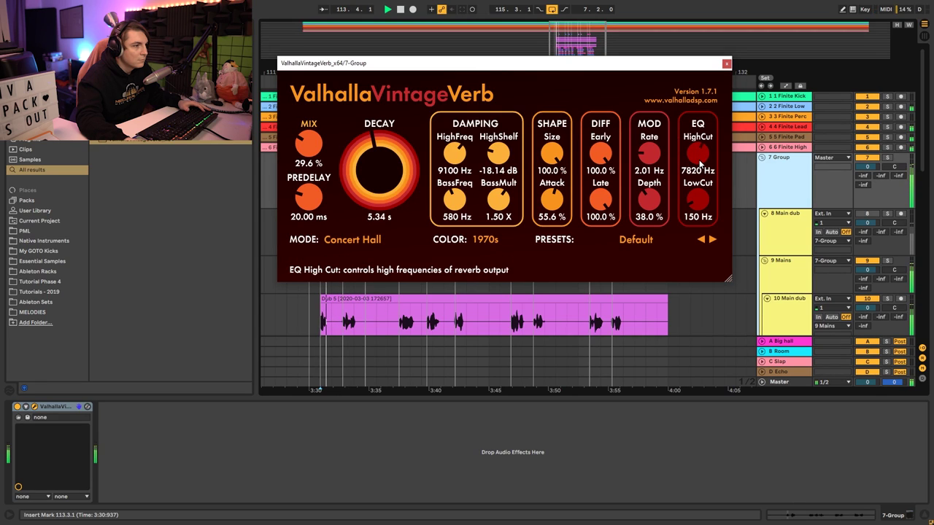
{"action": "scroll", "coordinate": [502, 157], "scroll_direction": "down", "scroll_amount": 5}
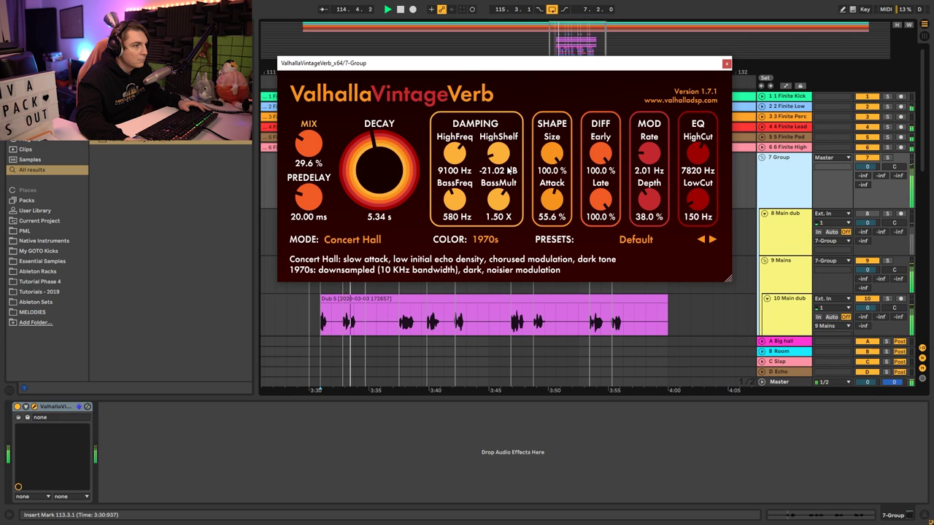
{"action": "scroll", "coordinate": [502, 157], "scroll_direction": "up", "scroll_amount": 3}
{"action": "scroll", "coordinate": [459, 164], "scroll_direction": "down", "scroll_amount": 4}
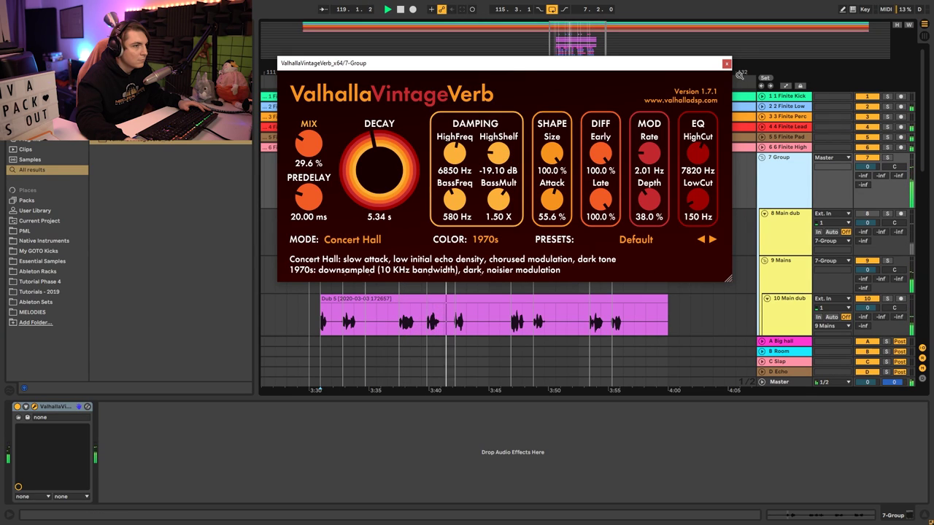
Stop playback, turn off the first ValhallaVintageVerb and add a second instance after it on the 7 Group track.
{"action": "key", "text": "ctrl+alt+p"}
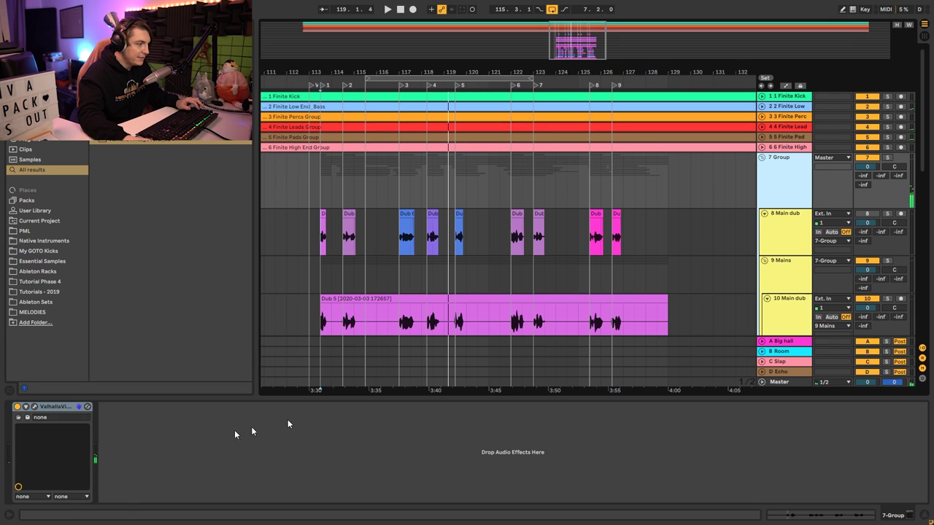
{"action": "left_click", "coordinate": [16, 407]}
{"action": "left_click_drag", "start_coordinate": [125, 138], "coordinate": [148, 450]}
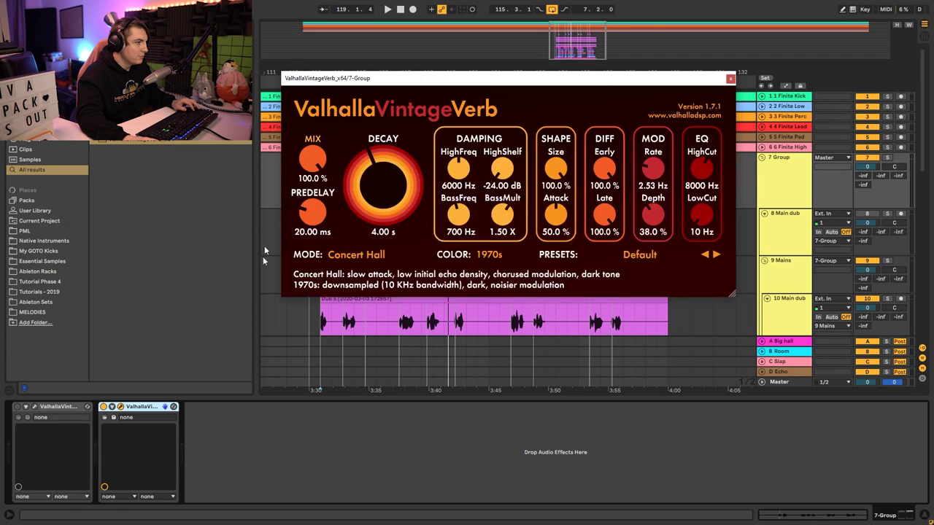
{"action": "left_click", "coordinate": [729, 78]}
Add a third ValhallaVintageVerb instance after the second on the 7 Group track and turn it off.
{"action": "left_click_drag", "start_coordinate": [161, 141], "coordinate": [234, 449]}
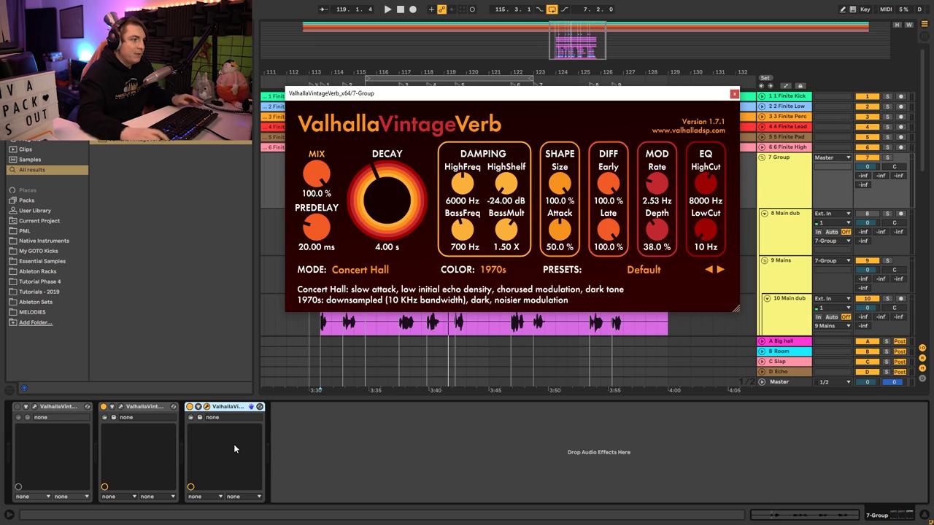
{"action": "left_click", "coordinate": [120, 407]}
{"action": "left_click", "coordinate": [119, 408]}
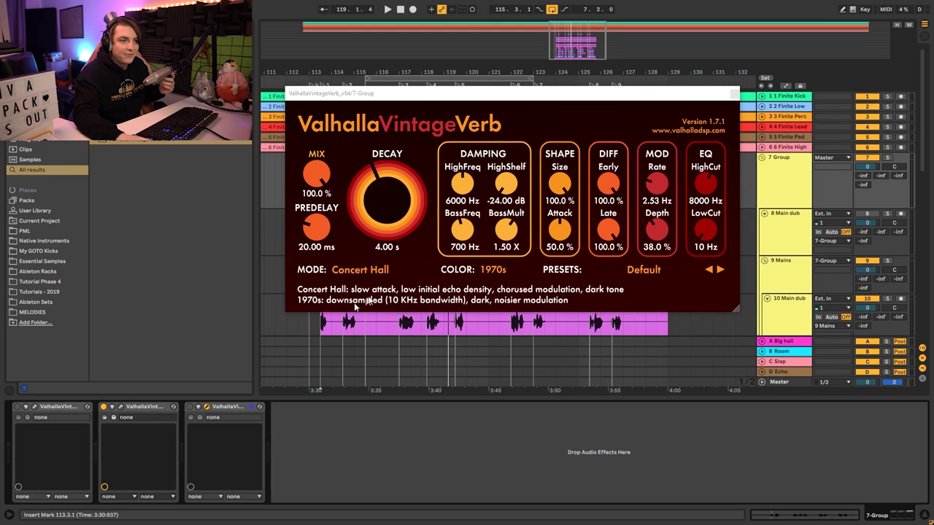
Load the Large Ambience preset in the second ValhallaVintageVerb and the Bright Hall preset in the third.
{"action": "left_click", "coordinate": [644, 270]}
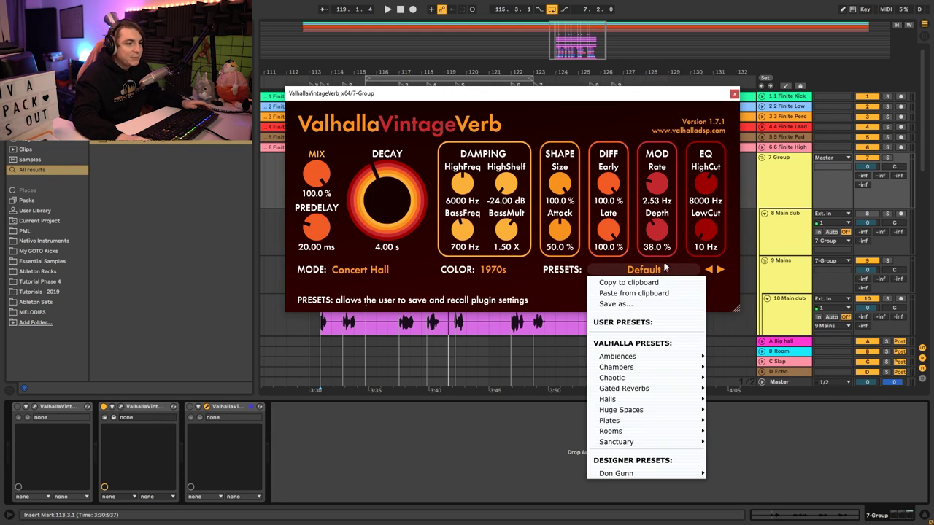
{"action": "mouse_move", "coordinate": [675, 357]}
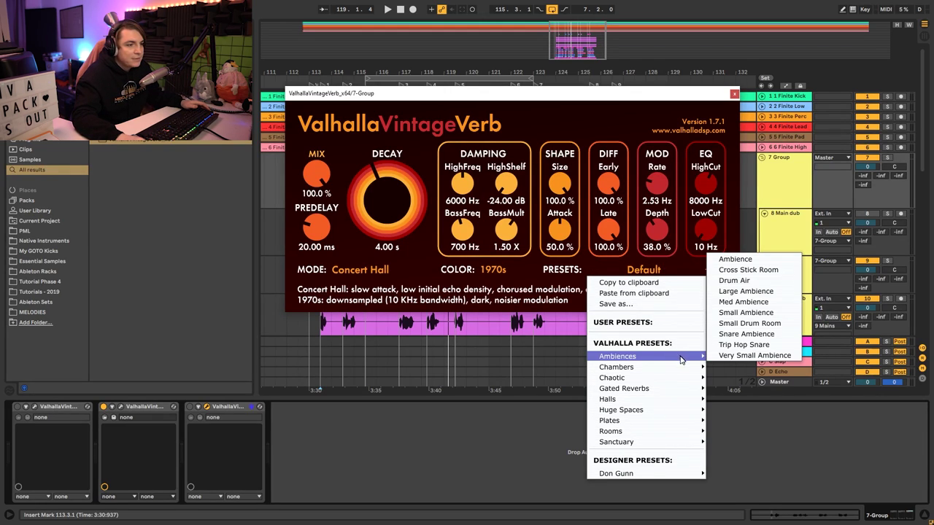
{"action": "mouse_move", "coordinate": [694, 422]}
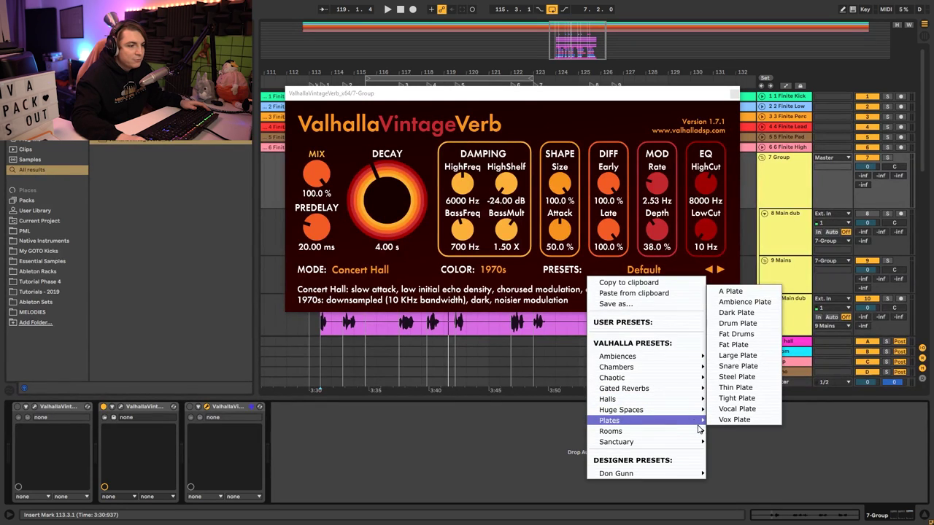
{"action": "mouse_move", "coordinate": [682, 400]}
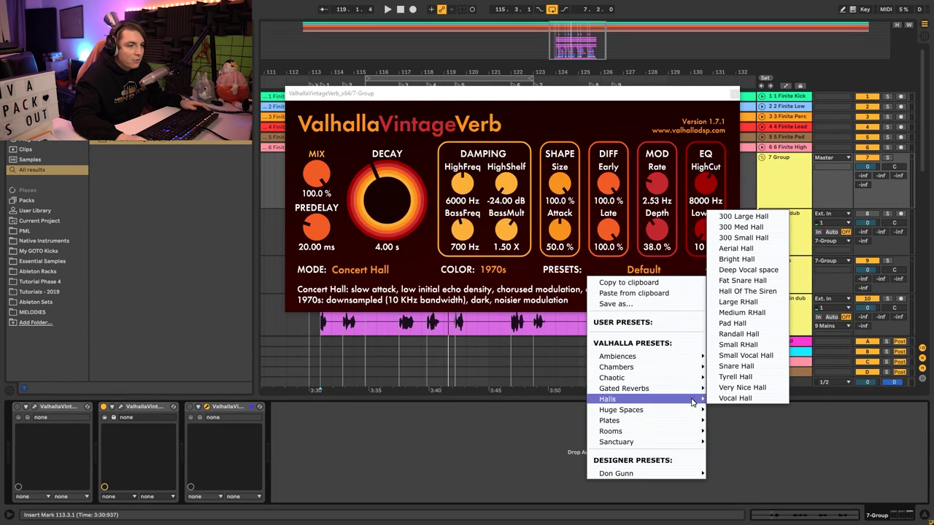
{"action": "left_click", "coordinate": [755, 303]}
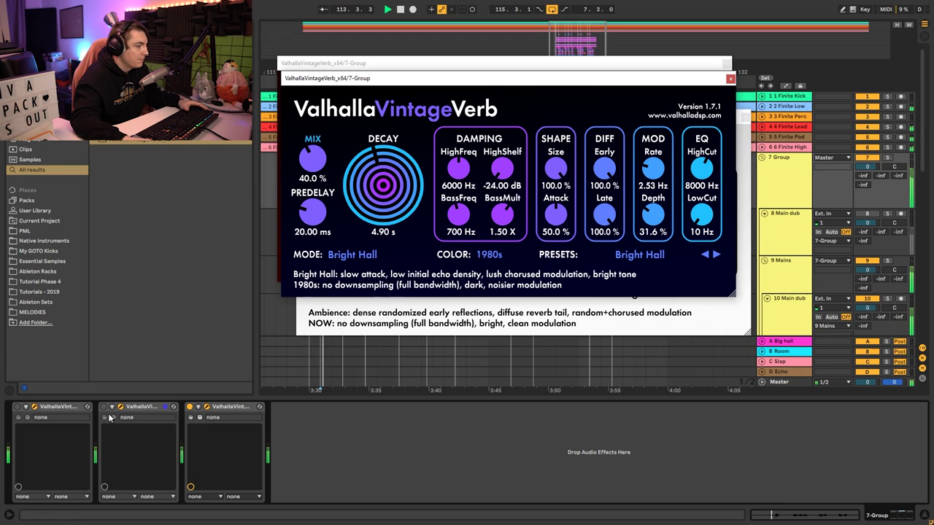
Turn on the Large Ambience reverb, turn off the Bright Hall one and bring the Large Ambience window to the front.
{"action": "left_click", "coordinate": [105, 407]}
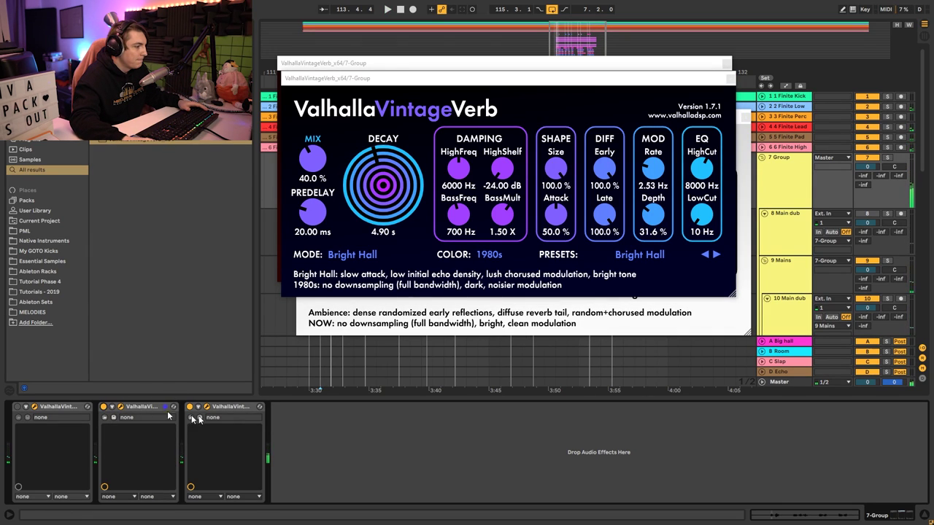
{"action": "key", "text": "space"}
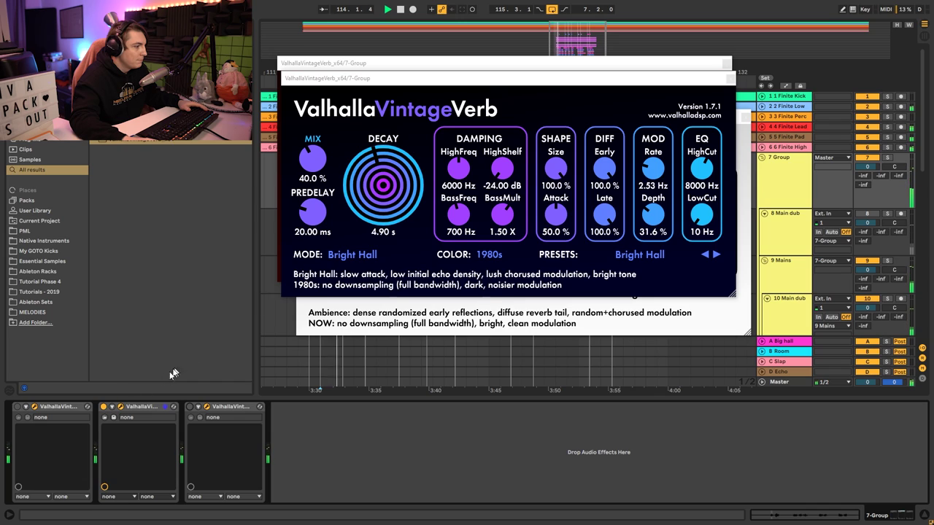
{"action": "left_click", "coordinate": [327, 357]}
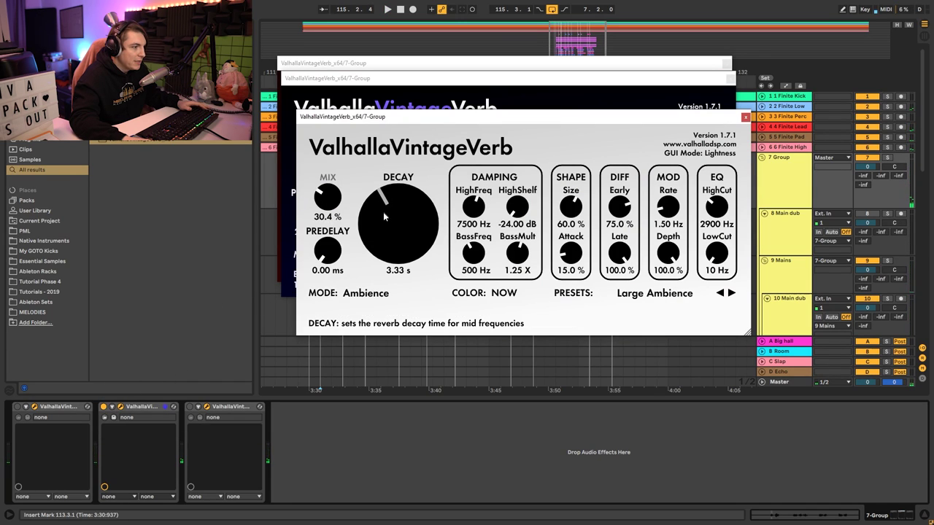
With 7 Group soloed and playing, set the Large Ambience reverb's decay to 0.89 s and mix to 34.4%.
{"action": "scroll", "coordinate": [384, 215], "scroll_direction": "down", "scroll_amount": 1}
{"action": "key", "text": "space"}
{"action": "scroll", "coordinate": [375, 209], "scroll_direction": "down", "scroll_amount": 5}
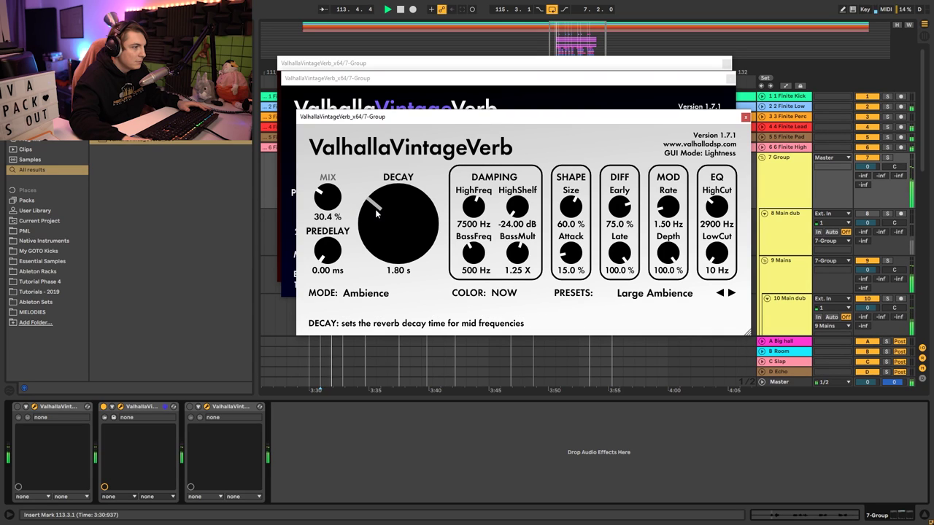
{"action": "scroll", "coordinate": [338, 194], "scroll_direction": "up", "scroll_amount": 4}
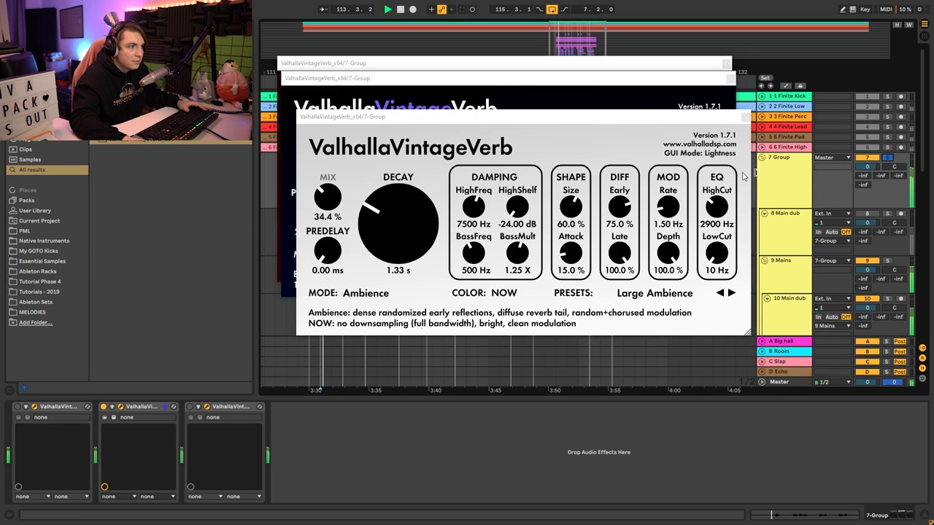
{"action": "left_click_drag", "start_coordinate": [421, 214], "coordinate": [400, 221]}
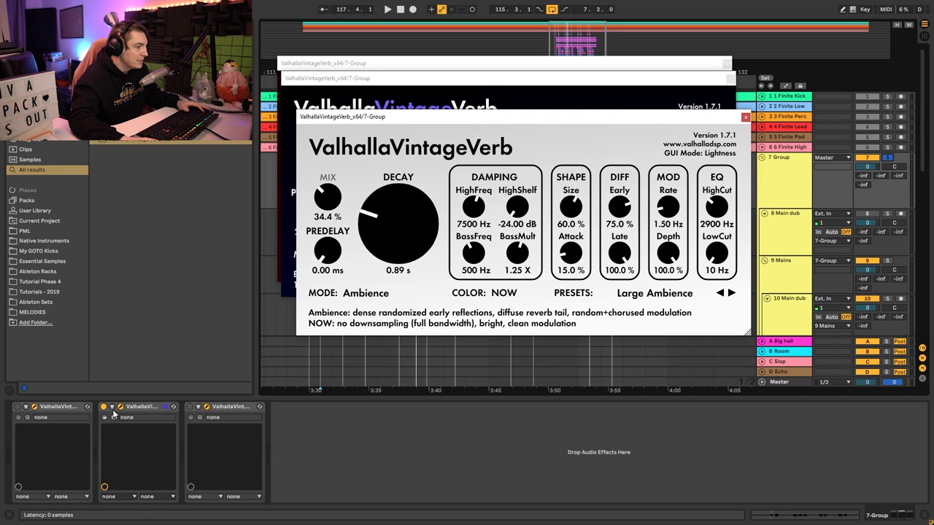
Move the Large Ambience reverb ahead of the Concert Hall reverb in the chain and set its mix to 26.4%.
{"action": "left_click", "coordinate": [80, 406]}
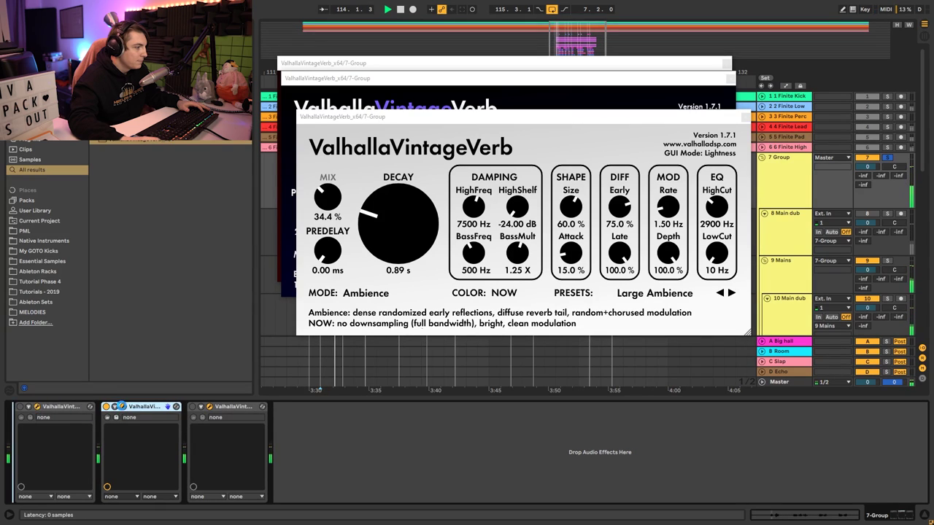
{"action": "left_click", "coordinate": [321, 197]}
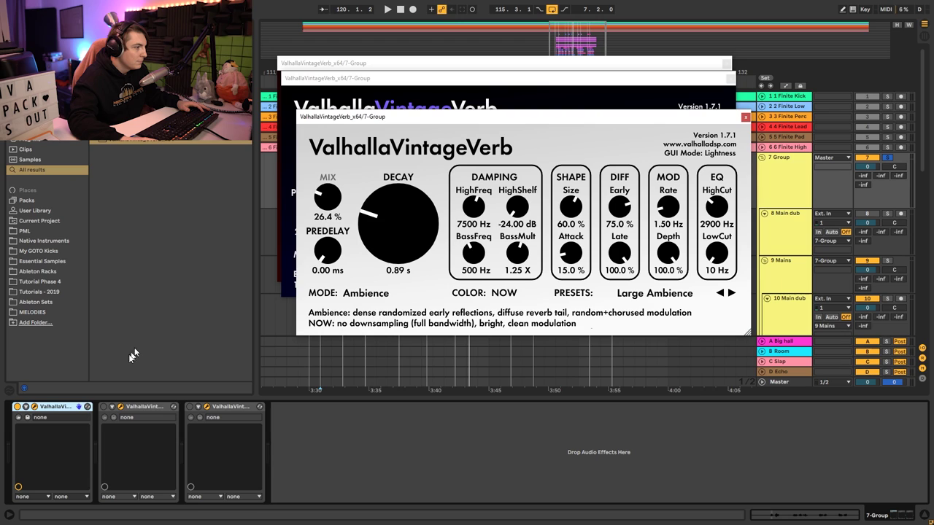
Play the vocals with the Concert Hall reverb turned on after the Ambience one and set its decay to 3.20 s.
{"action": "left_click", "coordinate": [149, 361]}
{"action": "key", "text": "space"}
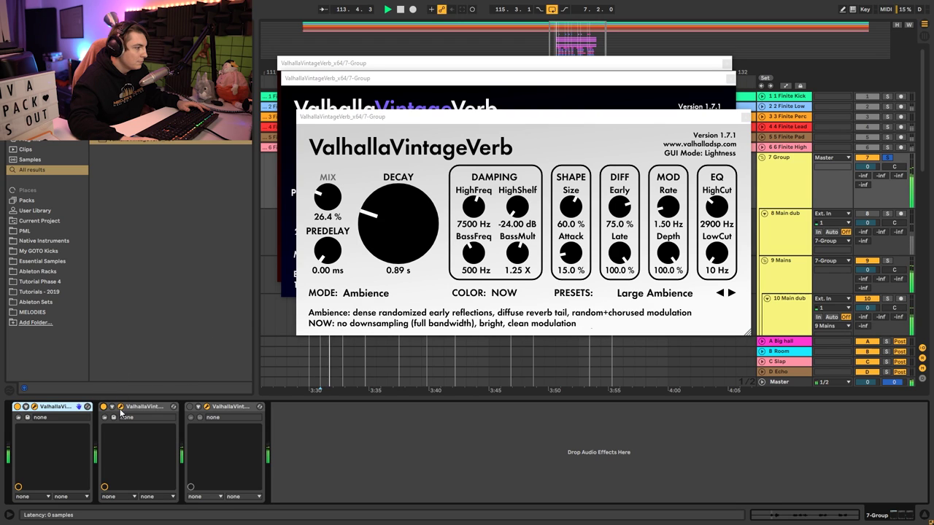
{"action": "left_click", "coordinate": [394, 63]}
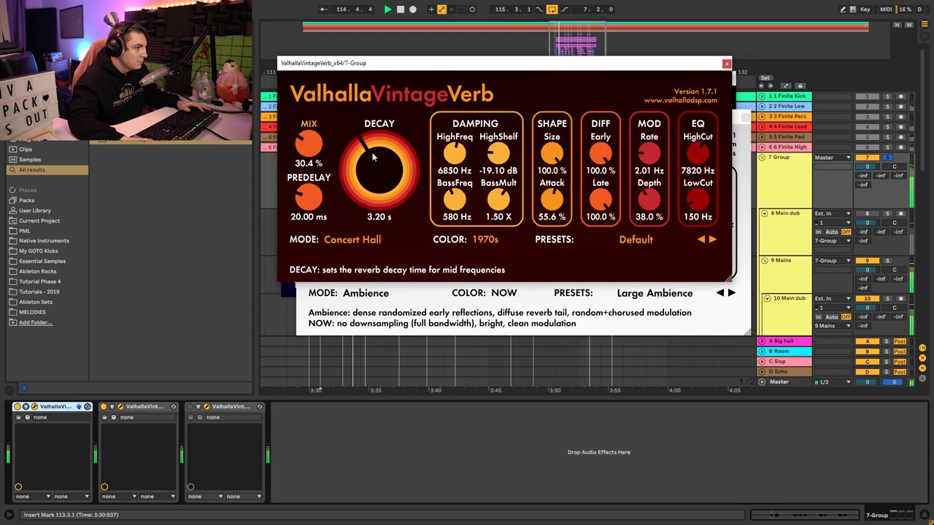
Move the two hall reverbs from 7 Group to the A Big hall return and delete its Dark Hall reverb.
{"action": "left_click", "coordinate": [150, 406]}
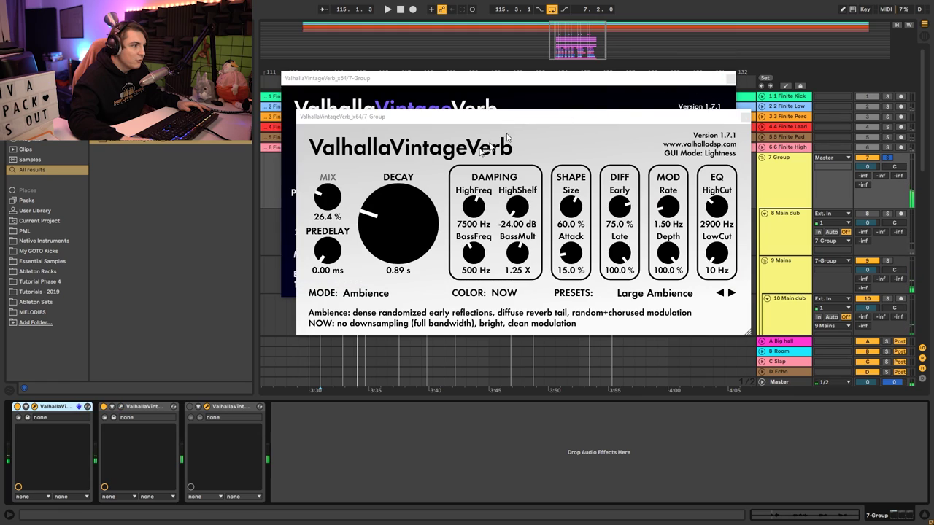
{"action": "left_click", "coordinate": [153, 406]}
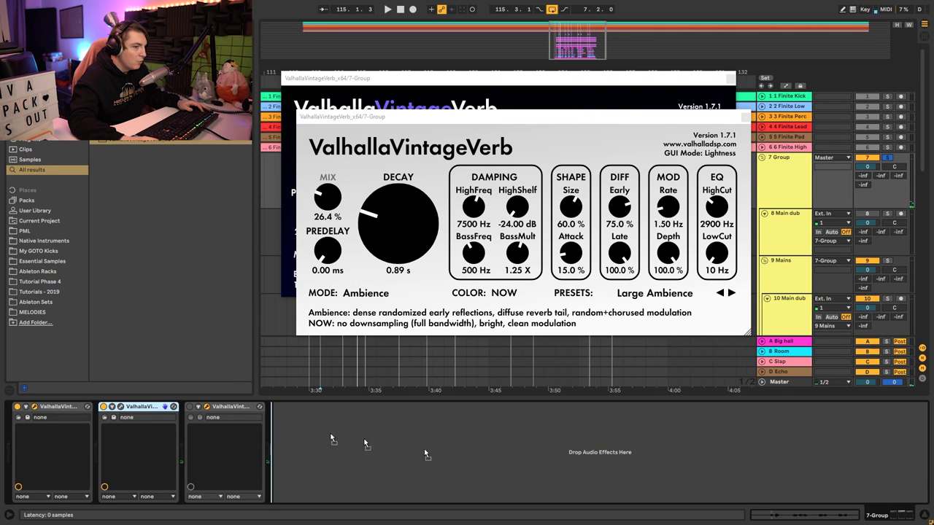
{"action": "left_click", "coordinate": [779, 340]}
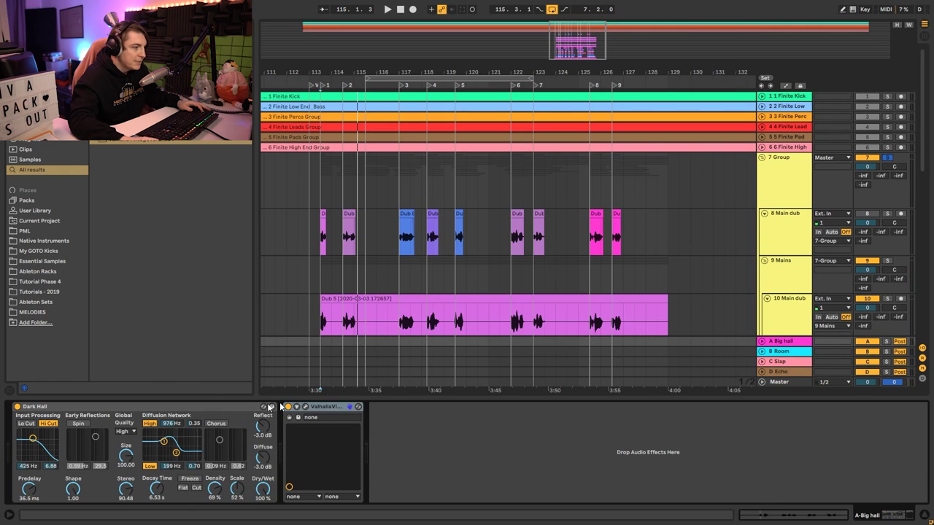
{"action": "left_click", "coordinate": [196, 408]}
{"action": "key", "text": "Delete"}
Set the 10 Main dub track's Big hall send to -8.7 dB and turn off the return's second ValhallaVintageVerb.
{"action": "scroll", "coordinate": [511, 219], "scroll_direction": "down", "scroll_amount": 3}
{"action": "left_click_drag", "start_coordinate": [863, 231], "coordinate": [863, 223]}
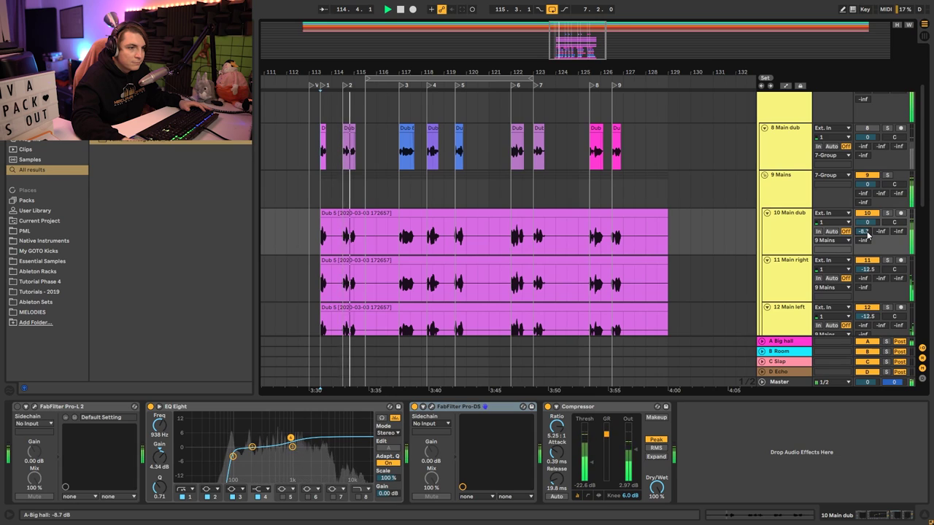
{"action": "left_click", "coordinate": [782, 341]}
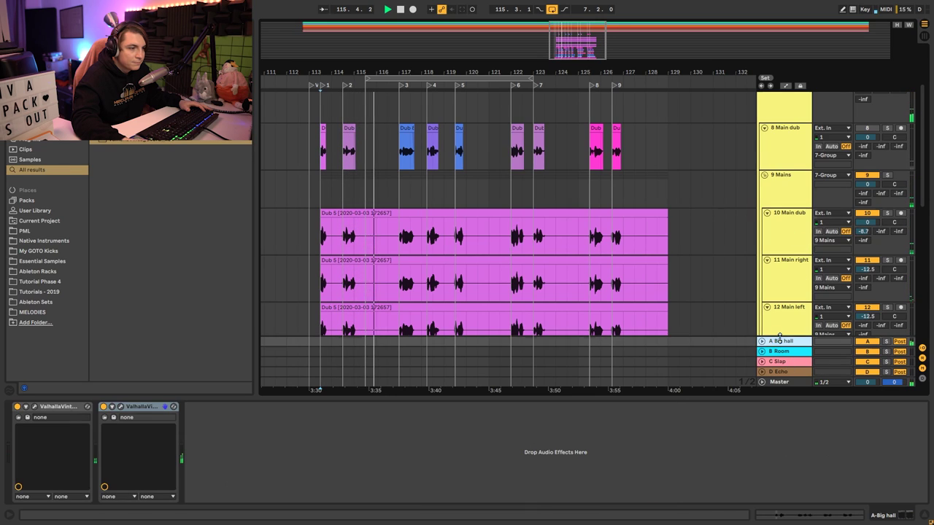
{"action": "key", "text": "0"}
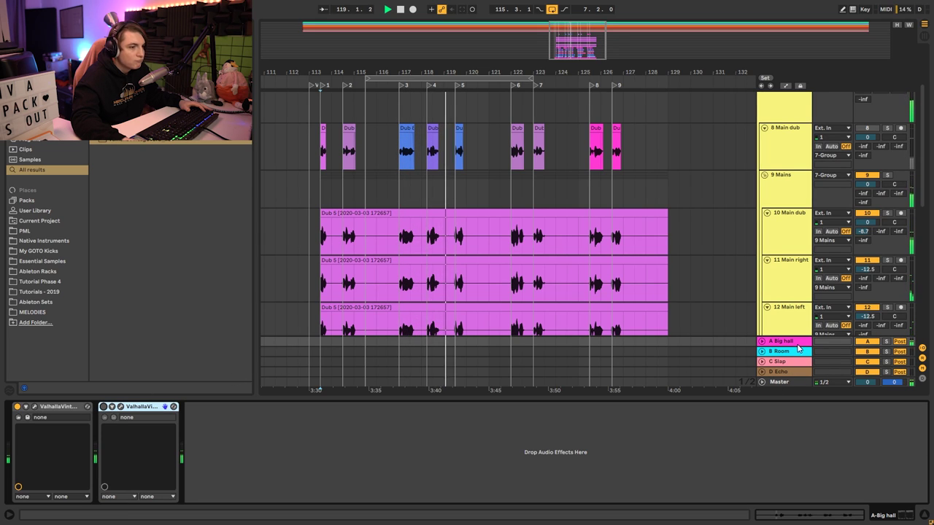
Insert a Compressor between the two reverbs on A Big hall, with an inf:1 ratio and its sidechain enabled.
{"action": "left_click", "coordinate": [363, 343]}
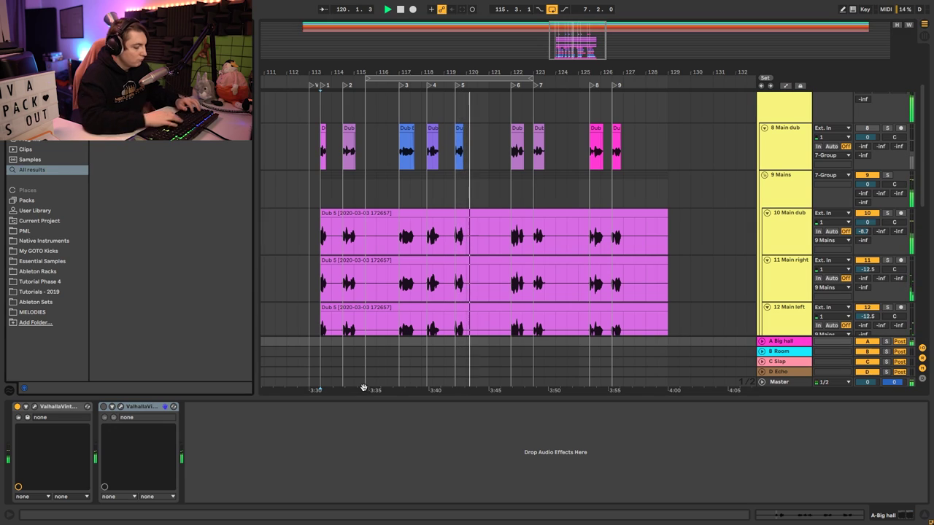
{"action": "left_click_drag", "start_coordinate": [135, 251], "coordinate": [93, 429]}
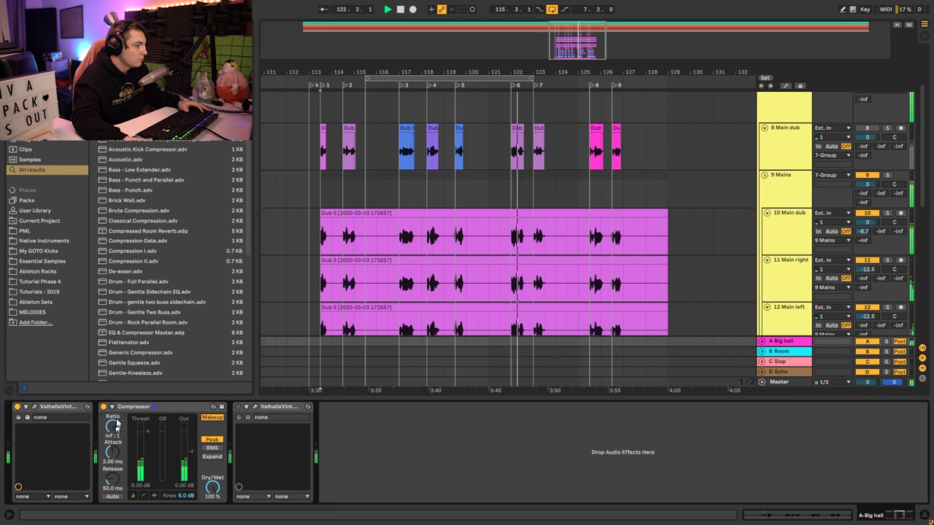
{"action": "left_click", "coordinate": [111, 406]}
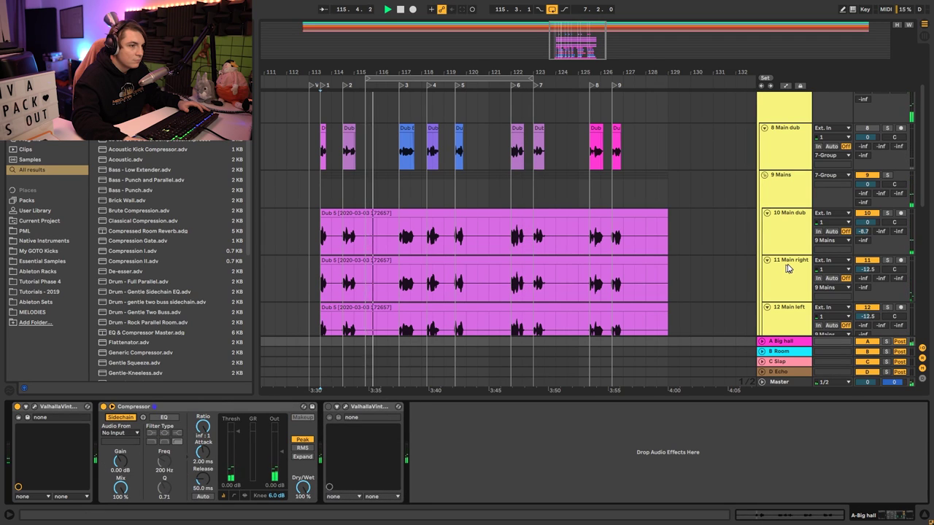
Set the Compressor's sidechain source to 10 Main dub, Post FX, and its threshold to -22.6 dB.
{"action": "scroll", "coordinate": [788, 268], "scroll_direction": "up", "scroll_amount": 1}
{"action": "scroll", "coordinate": [788, 269], "scroll_direction": "up", "scroll_amount": 1}
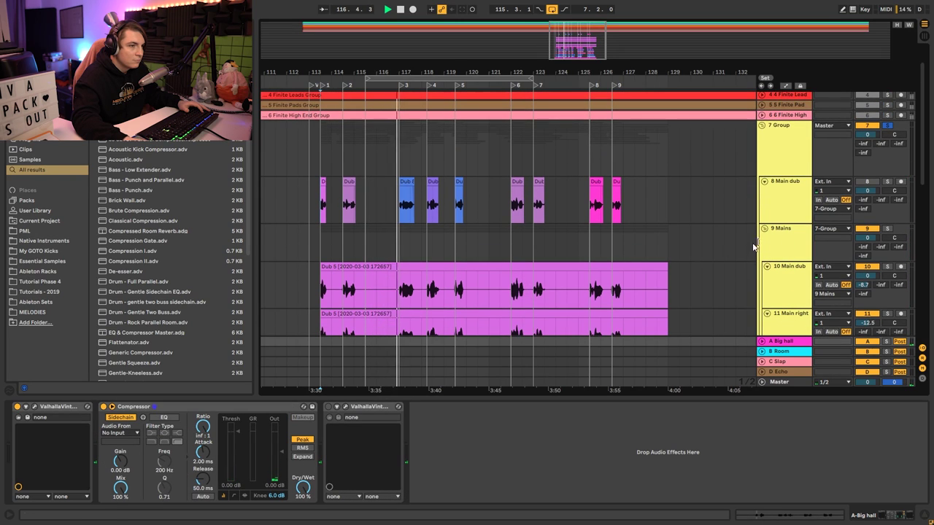
{"action": "scroll", "coordinate": [653, 215], "scroll_direction": "down", "scroll_amount": 3}
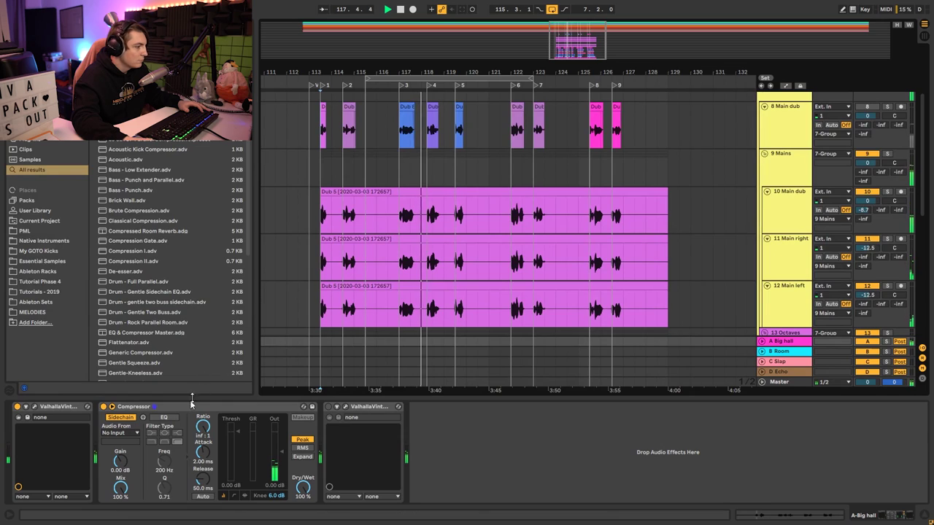
{"action": "left_click", "coordinate": [121, 433]}
{"action": "left_click", "coordinate": [135, 278]}
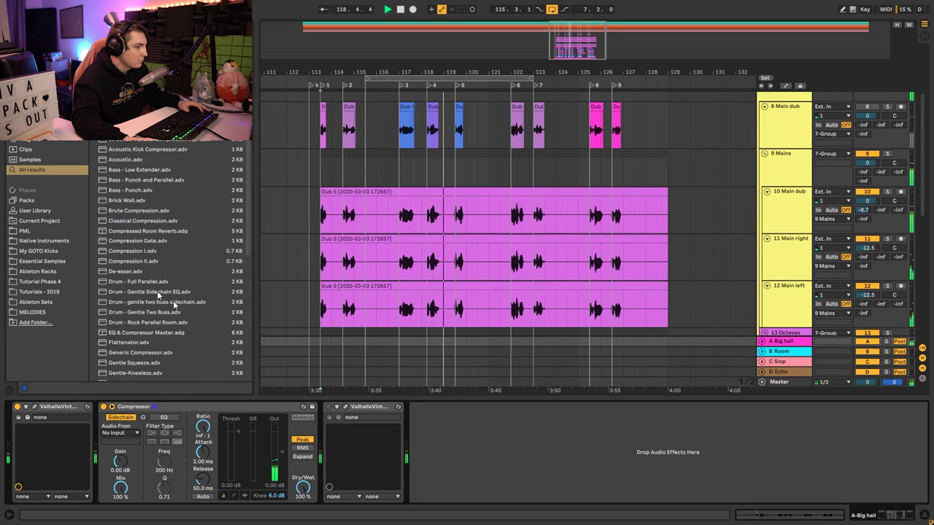
{"action": "left_click_drag", "start_coordinate": [239, 432], "coordinate": [236, 461]}
Insert an EQ Eight after the Compressor and set its band 4 high shelf to -6.82 dB at 2.30 kHz.
{"action": "key", "text": "space"}
{"action": "key", "text": "ctrl+f"}
{"action": "type", "text": "eq"}
{"action": "key", "text": "Return"}
{"action": "key", "text": "space"}
{"action": "left_click_drag", "start_coordinate": [513, 454], "coordinate": [492, 467]}
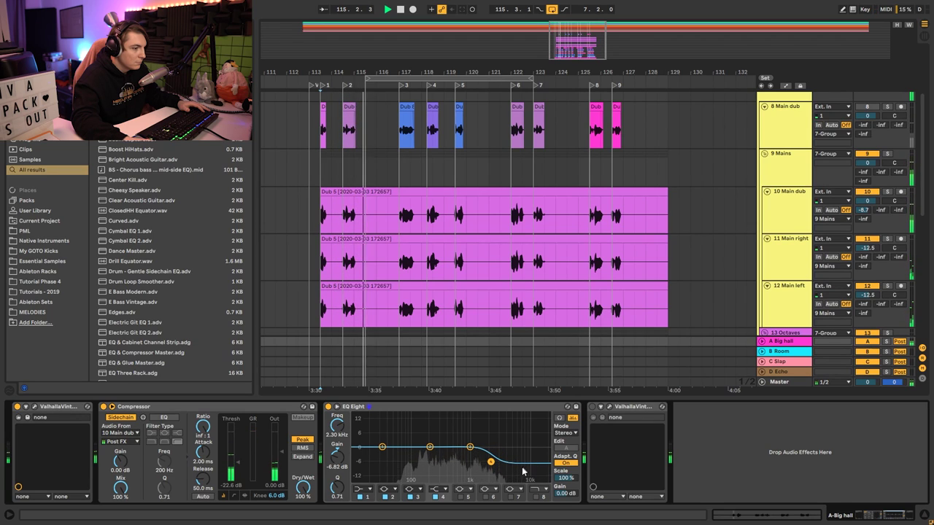
Enable the EQ Eight's band 8 as a high cut and make band 1 a low cut at 93.8 Hz.
{"action": "left_click", "coordinate": [537, 497]}
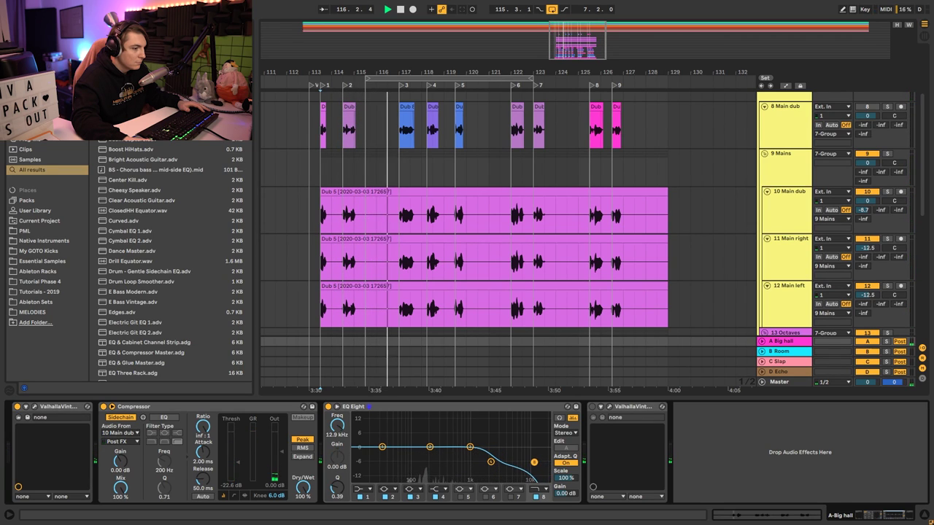
{"action": "left_click", "coordinate": [363, 489]}
{"action": "left_click", "coordinate": [364, 425]}
{"action": "left_click_drag", "start_coordinate": [383, 455], "coordinate": [411, 459]}
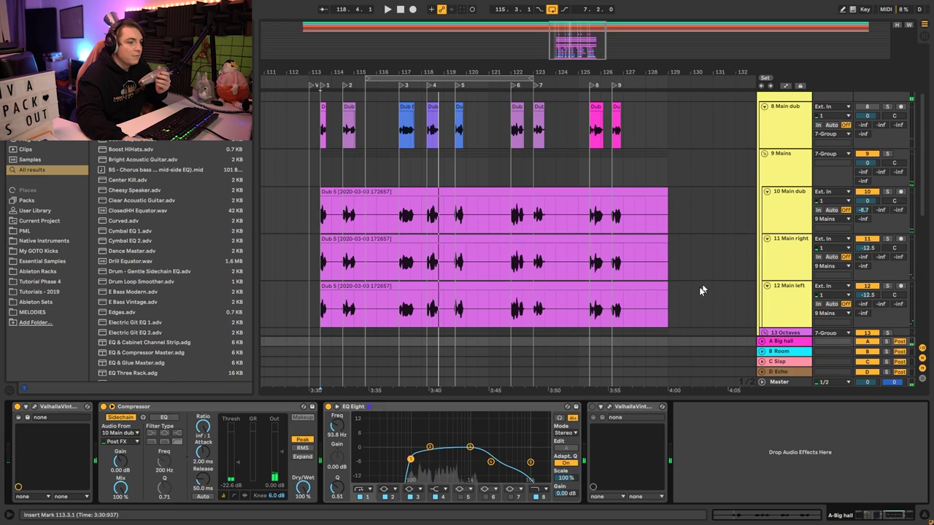
Unsolo the 7 Group track and collapse it.
{"action": "scroll", "coordinate": [719, 275], "scroll_direction": "up", "scroll_amount": 3}
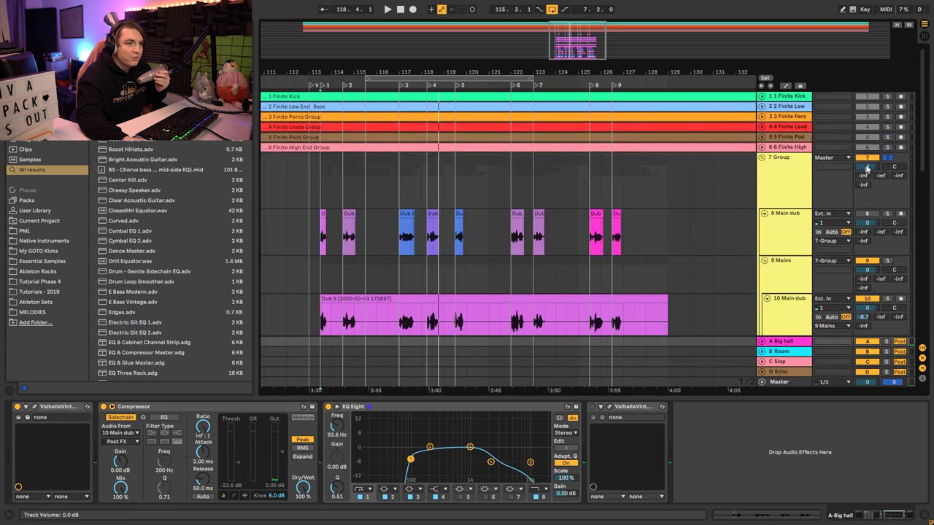
{"action": "left_click", "coordinate": [766, 160]}
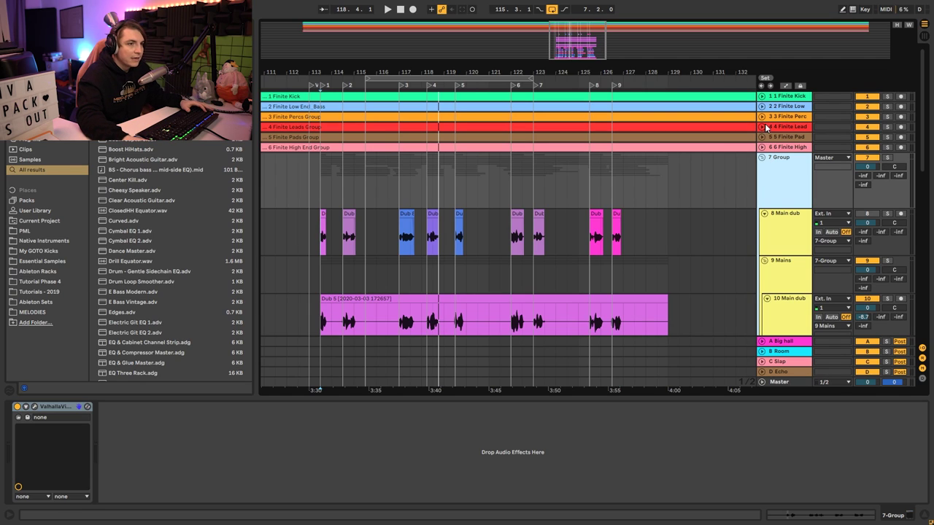
{"action": "left_click", "coordinate": [762, 159]}
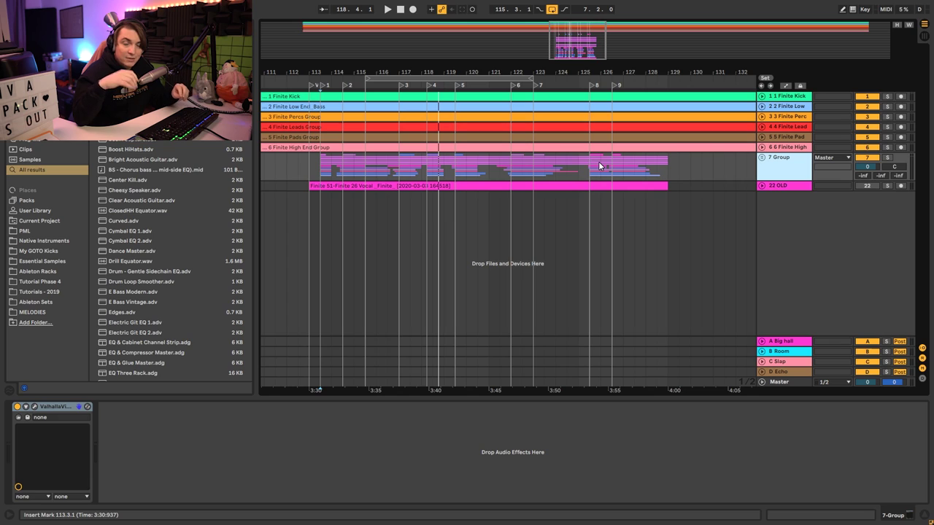
Play the arrangement and set the 7 Group track's volume to -2.3 dB.
{"action": "key", "text": "space"}
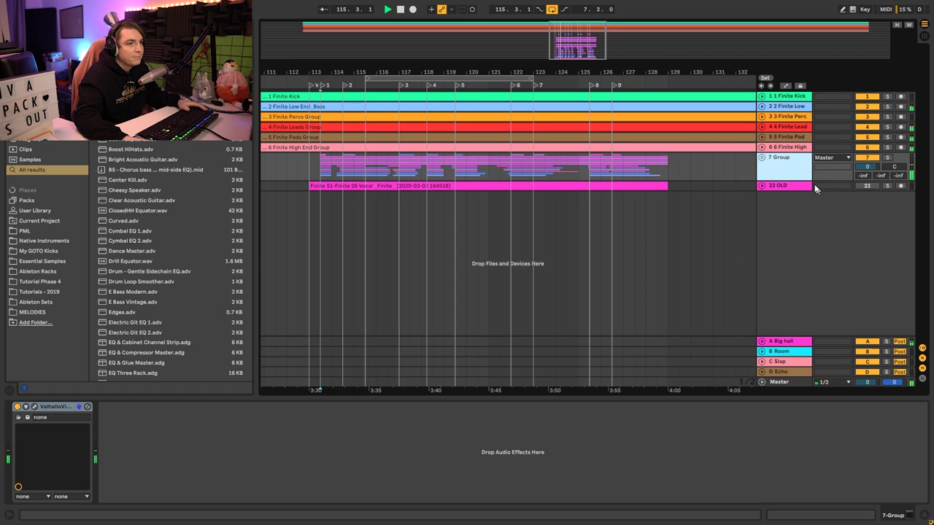
{"action": "left_click_drag", "start_coordinate": [867, 166], "coordinate": [867, 165]}
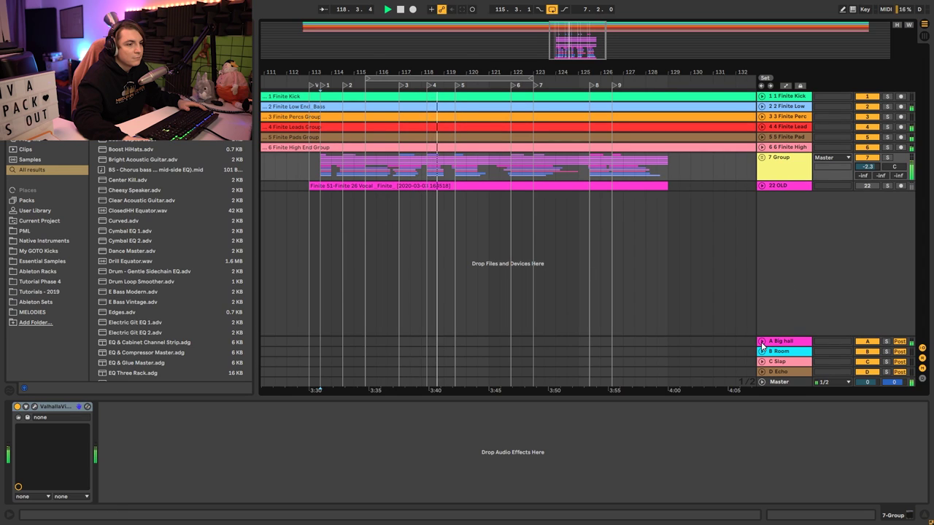
Unfold the A Big hall return and 7 Group, and set 10 Main dub's send to Big hall to -4.0 dB.
{"action": "left_click", "coordinate": [762, 342]}
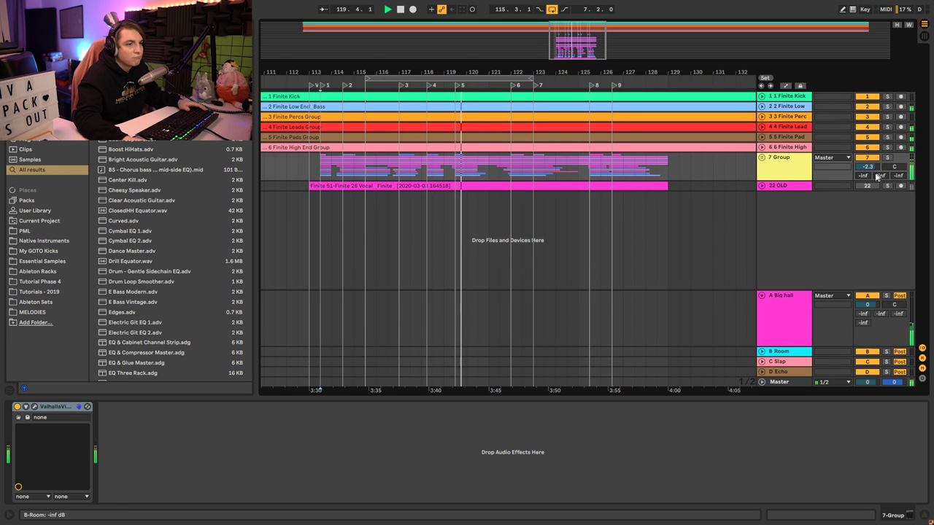
{"action": "key", "text": "u"}
{"action": "scroll", "coordinate": [848, 206], "scroll_direction": "down", "scroll_amount": 1}
{"action": "scroll", "coordinate": [849, 207], "scroll_direction": "down", "scroll_amount": 4}
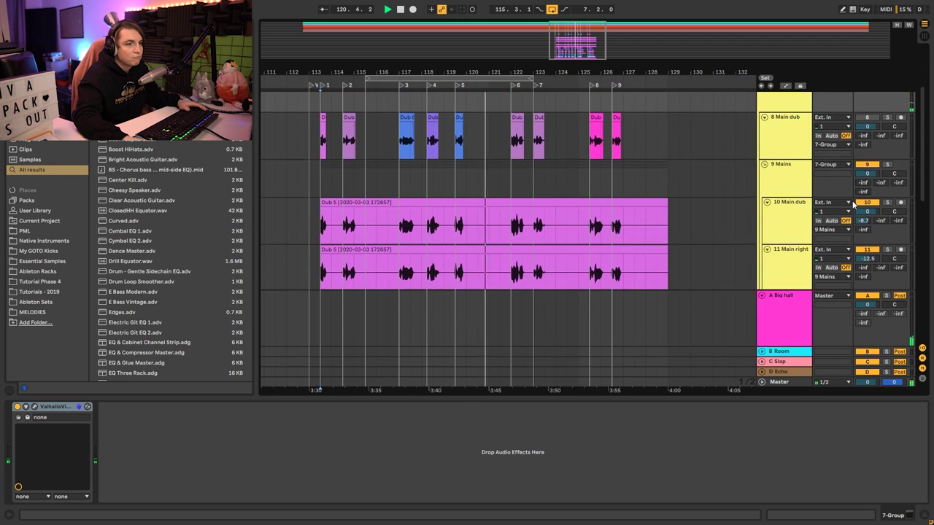
{"action": "mouse_move", "coordinate": [863, 156]}
{"action": "left_mouse_down"}
{"action": "mouse_move", "coordinate": [863, 139]}
{"action": "mouse_move", "coordinate": [863, 150]}
{"action": "left_mouse_up"}
Extend the loop start back to bar 114 and review the Big hall send levels on the dub tracks.
{"action": "left_click", "coordinate": [367, 89]}
{"action": "left_click_drag", "start_coordinate": [366, 79], "coordinate": [331, 79]}
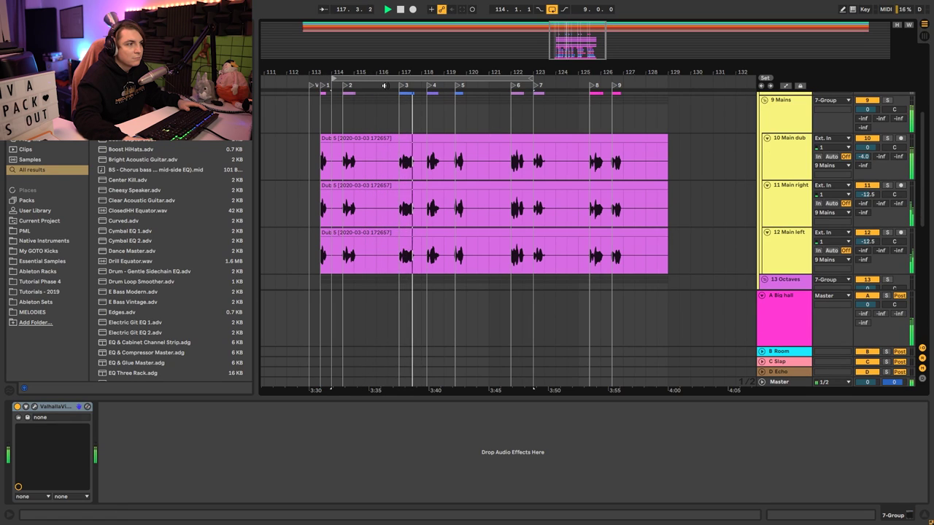
{"action": "scroll", "coordinate": [808, 190], "scroll_direction": "up", "scroll_amount": 4}
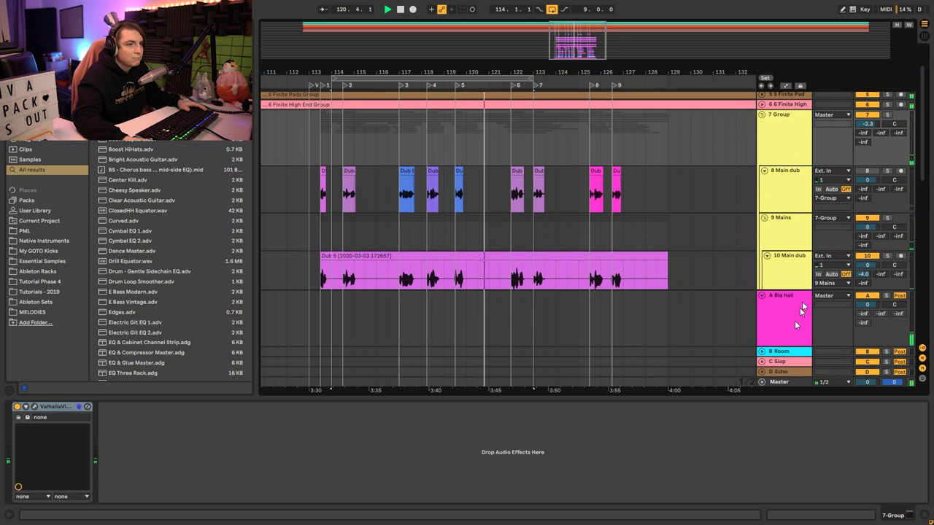
{"action": "scroll", "coordinate": [874, 266], "scroll_direction": "down", "scroll_amount": 1}
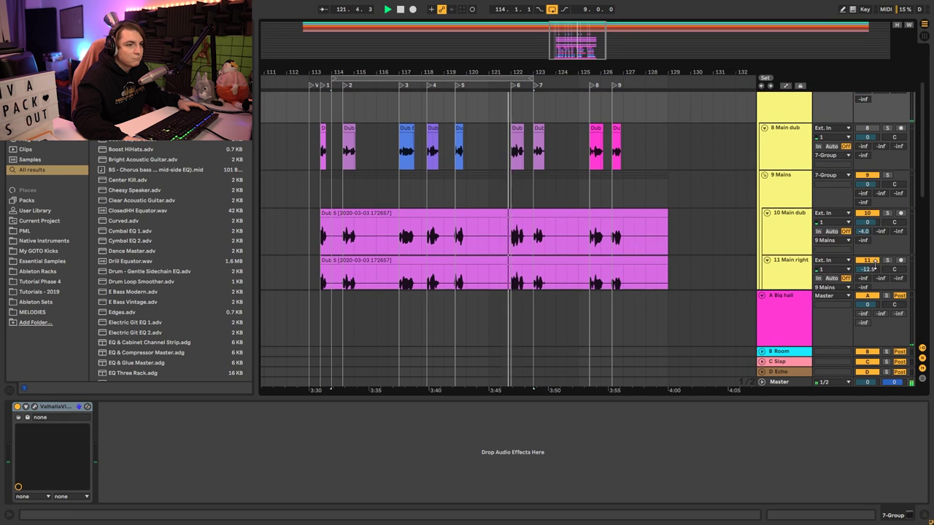
{"action": "scroll", "coordinate": [868, 248], "scroll_direction": "down", "scroll_amount": 4}
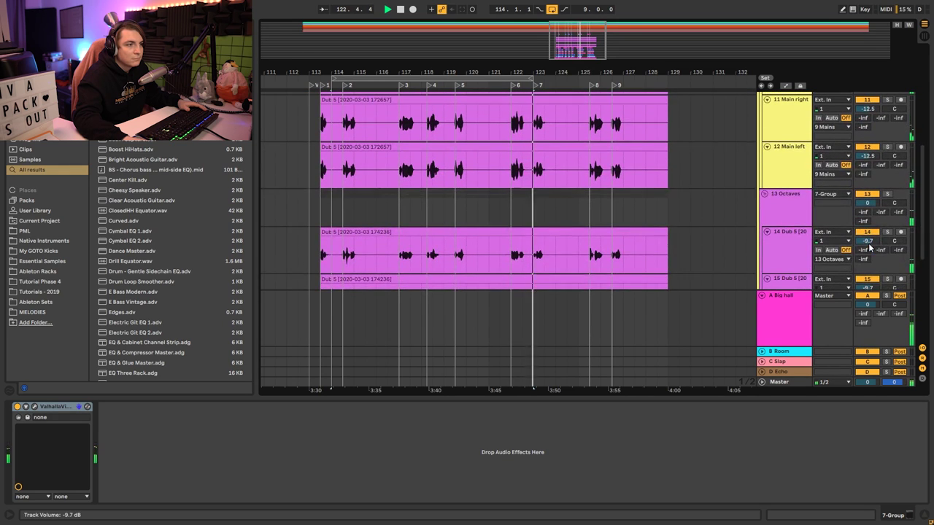
{"action": "scroll", "coordinate": [868, 248], "scroll_direction": "down", "scroll_amount": 1}
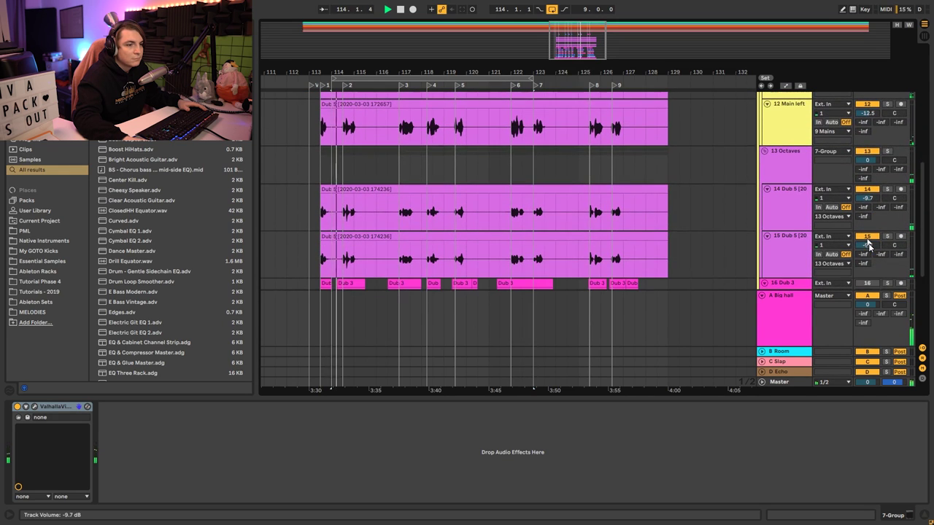
Insert a Utility after the EQ Eight on the A Big hall return and set its gain to 6.11 dB.
{"action": "left_click", "coordinate": [795, 318]}
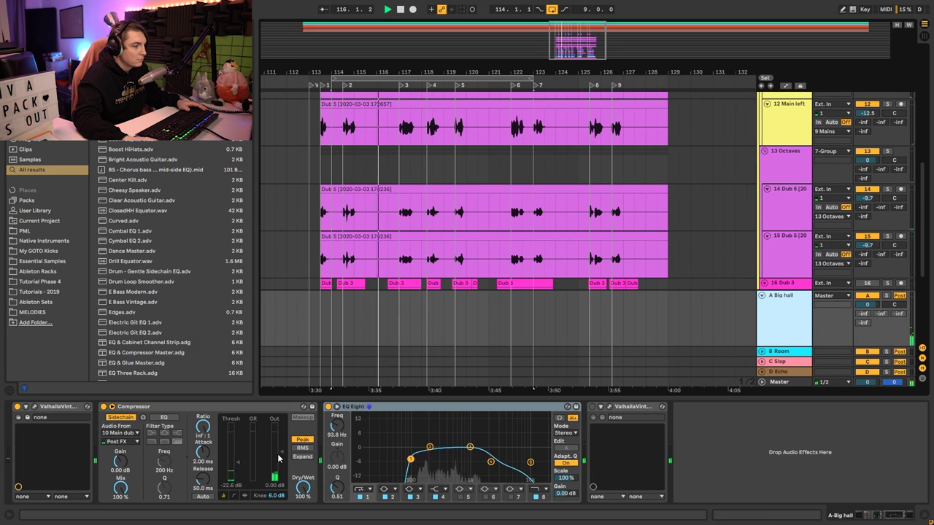
{"action": "left_click", "coordinate": [237, 460]}
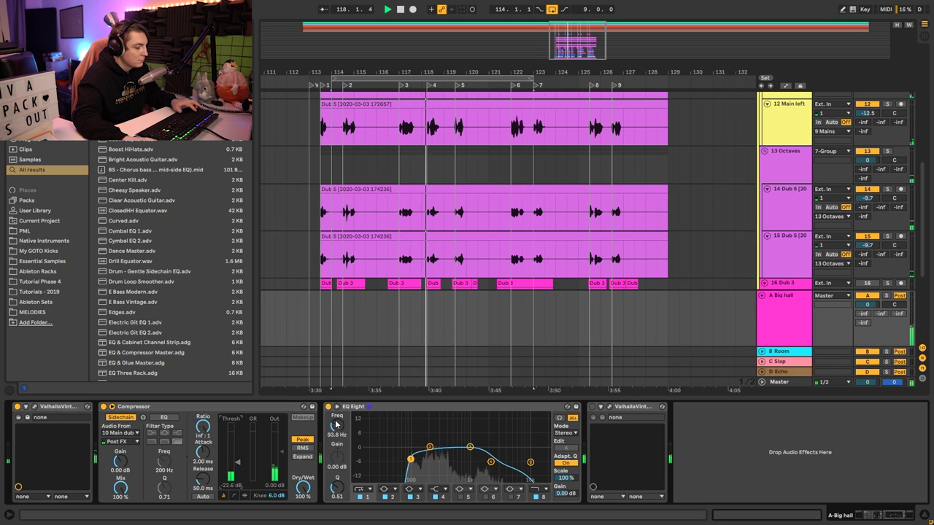
{"action": "scroll", "coordinate": [171, 263], "scroll_direction": "down", "scroll_amount": 10}
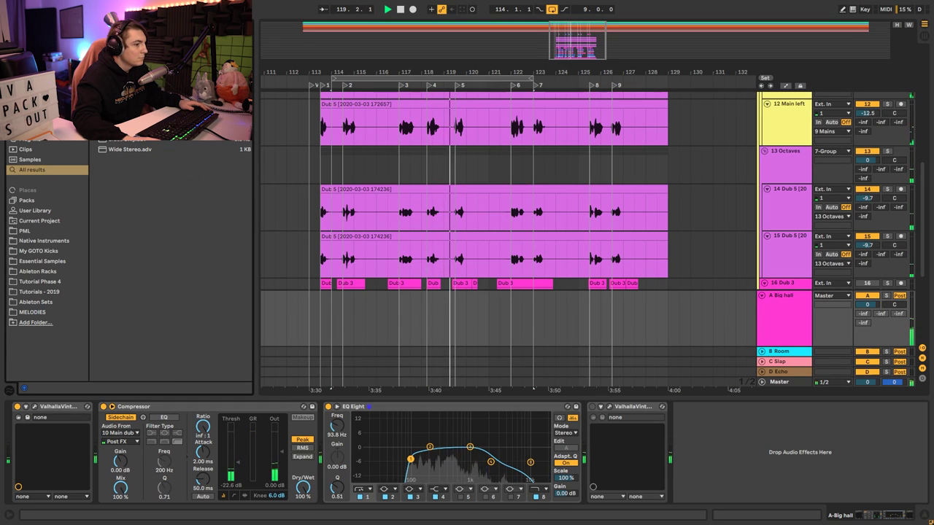
{"action": "left_click_drag", "start_coordinate": [130, 149], "coordinate": [600, 418]}
{"action": "mouse_move", "coordinate": [647, 448]}
{"action": "left_mouse_down"}
{"action": "mouse_move", "coordinate": [647, 408]}
{"action": "mouse_move", "coordinate": [643, 450]}
{"action": "left_mouse_up"}
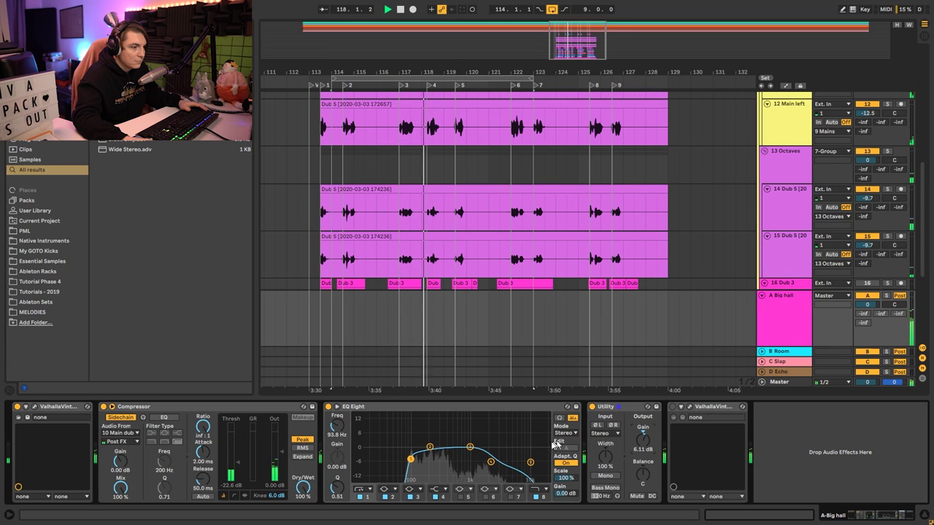
Move the EQ Eight's band 4 high shelf to -5.58 dB at 4.00 kHz and raise the band 8 high-cut frequency.
{"action": "left_click_drag", "start_coordinate": [491, 462], "coordinate": [537, 464]}
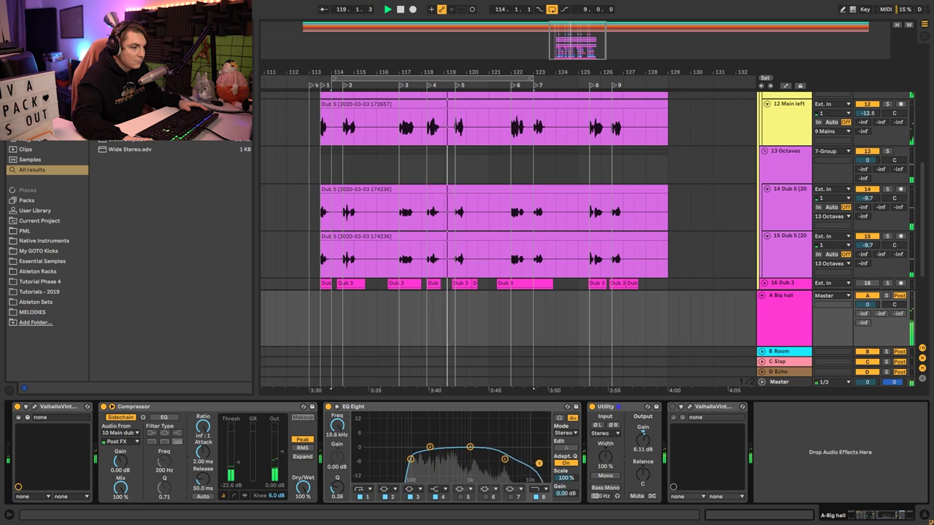
{"action": "left_click", "coordinate": [505, 459]}
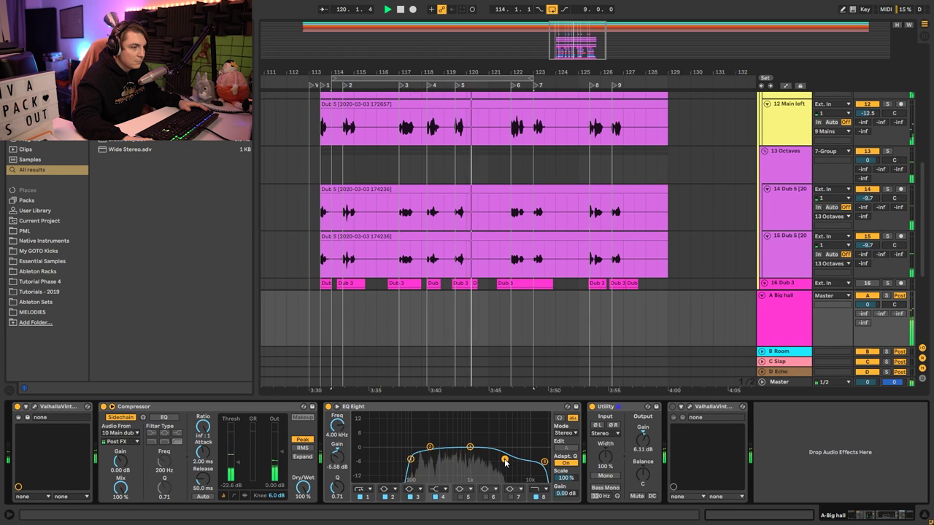
Raise the EQ Eight's band 1 low cut to 167 Hz and set band 3 to -2.60 dB at 1.07 kHz.
{"action": "left_click_drag", "start_coordinate": [411, 461], "coordinate": [431, 467]}
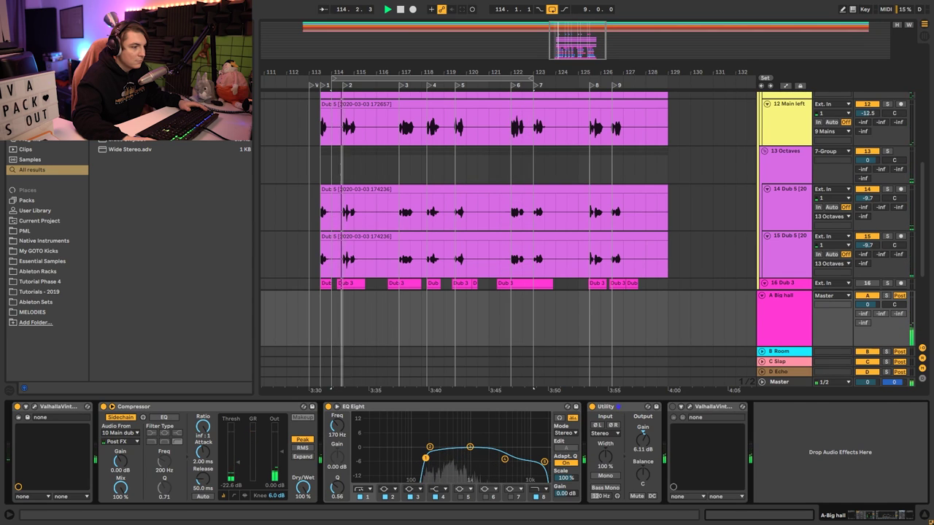
{"action": "scroll", "coordinate": [845, 168], "scroll_direction": "up", "scroll_amount": 3}
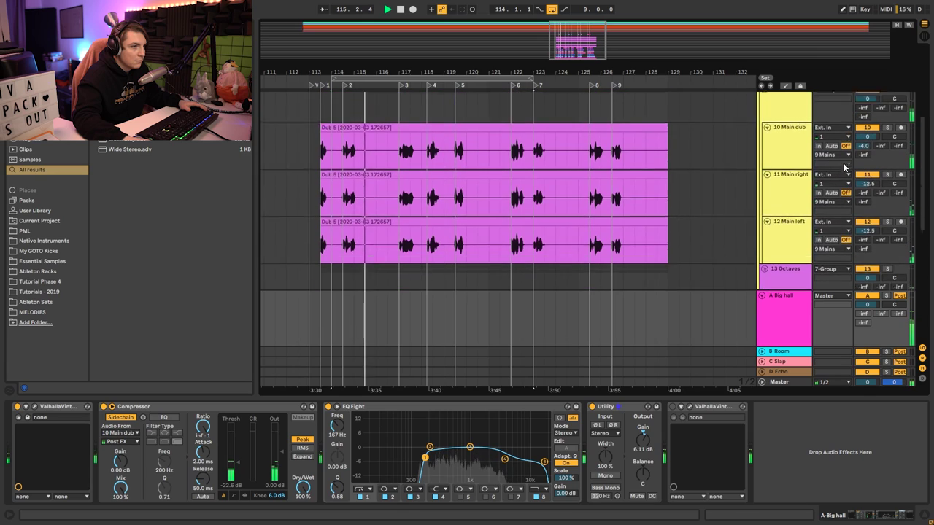
{"action": "scroll", "coordinate": [845, 168], "scroll_direction": "up", "scroll_amount": 2}
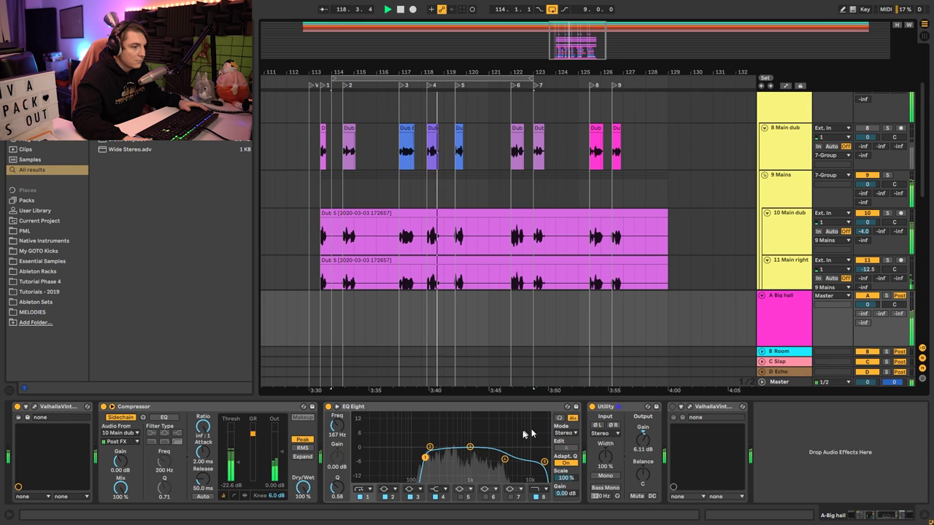
{"action": "left_click_drag", "start_coordinate": [470, 448], "coordinate": [472, 453]}
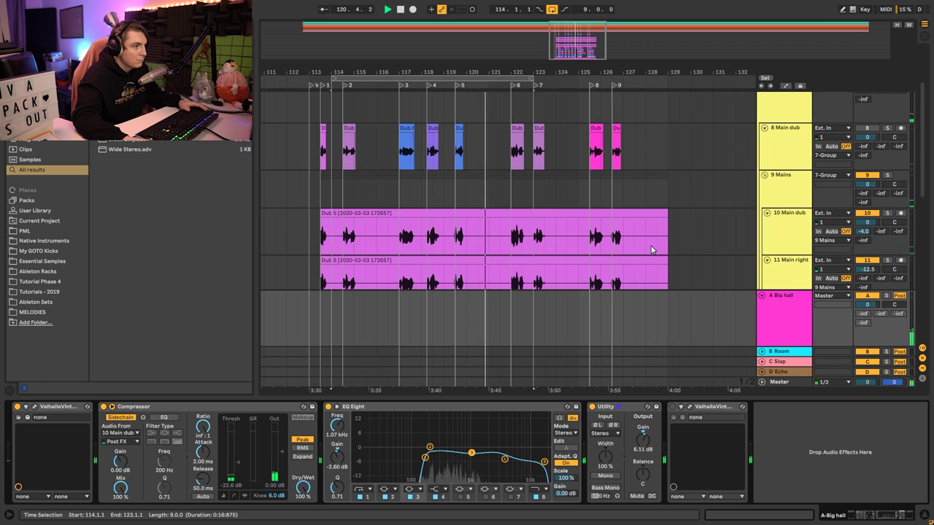
Set the A Big hall return's volume to -1.6 dB and solo it.
{"action": "scroll", "coordinate": [653, 244], "scroll_direction": "up", "scroll_amount": 3}
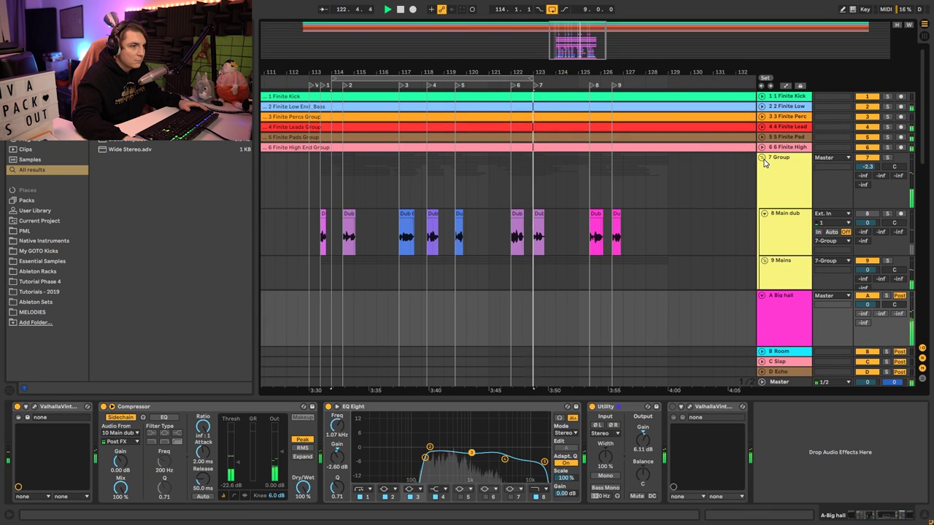
{"action": "left_click", "coordinate": [764, 261]}
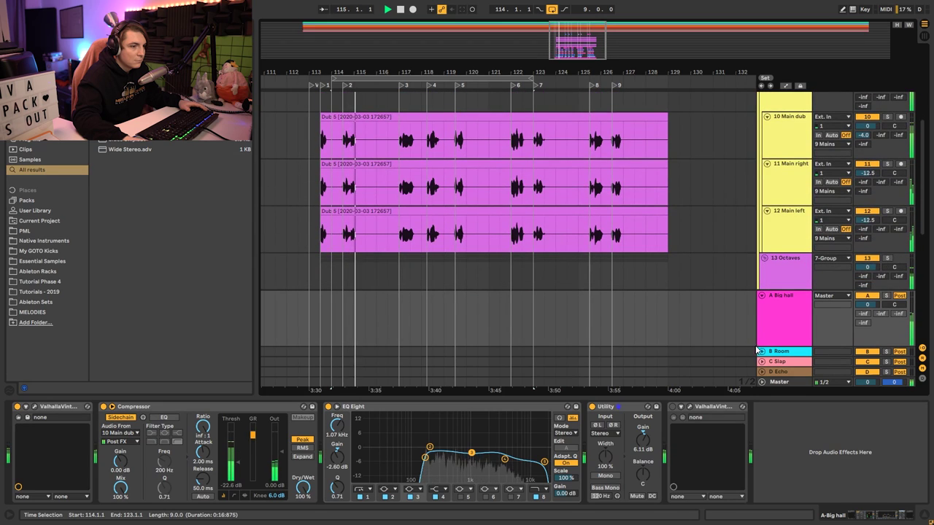
{"action": "left_click_drag", "start_coordinate": [867, 305], "coordinate": [867, 312]}
{"action": "left_click", "coordinate": [885, 295]}
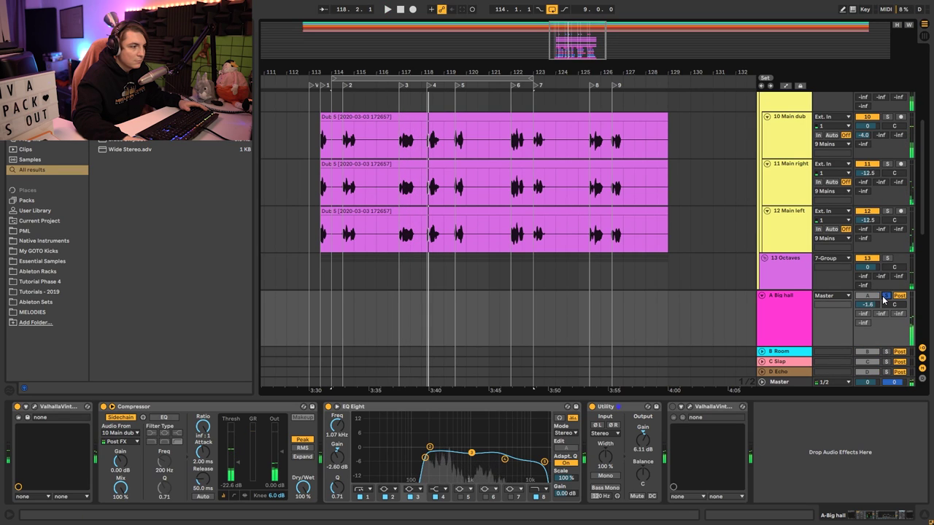
Move the second ValhallaVintageVerb directly after the first and enable it in place of the first reverb.
{"action": "left_click", "coordinate": [706, 407]}
{"action": "left_click_drag", "start_coordinate": [93, 416], "coordinate": [96, 415]}
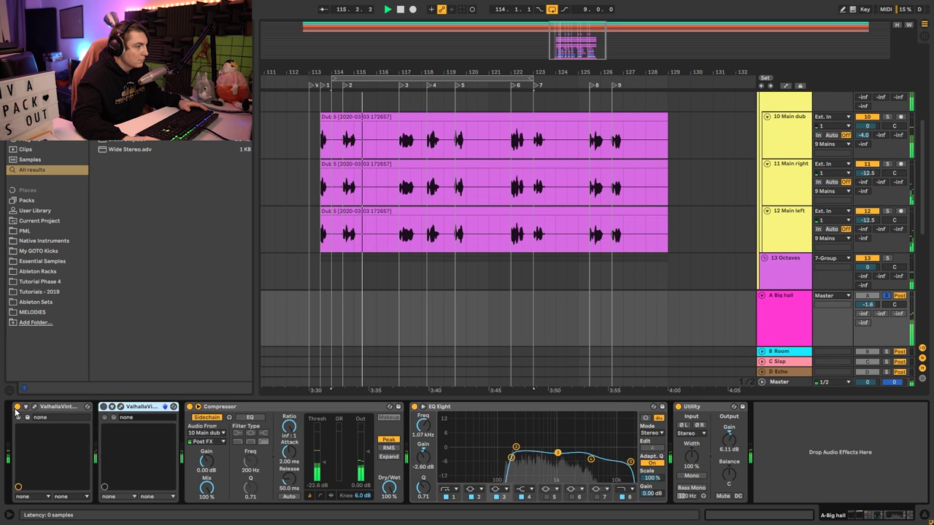
{"action": "left_click", "coordinate": [104, 407]}
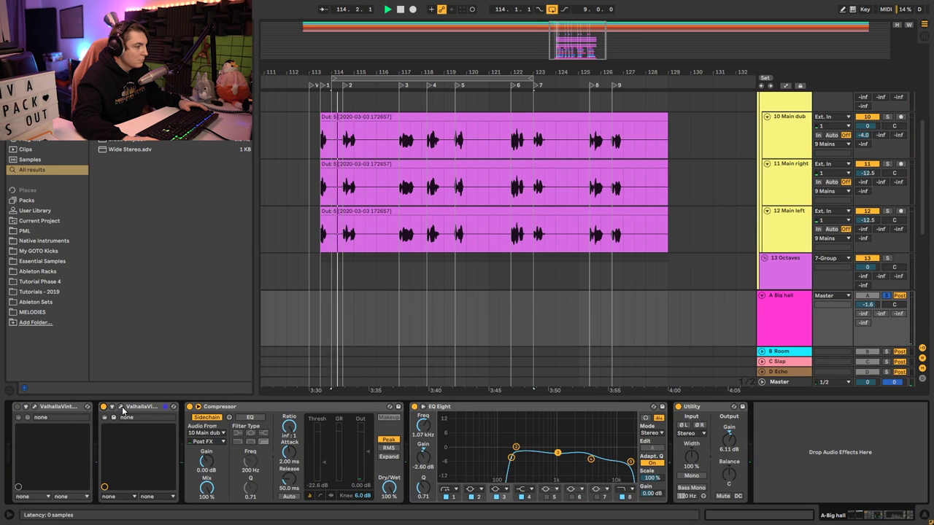
Set the second ValhallaVintageVerb's decay to 6.30 s, switch back to the first reverb and unsolo A Big hall.
{"action": "left_click", "coordinate": [120, 407]}
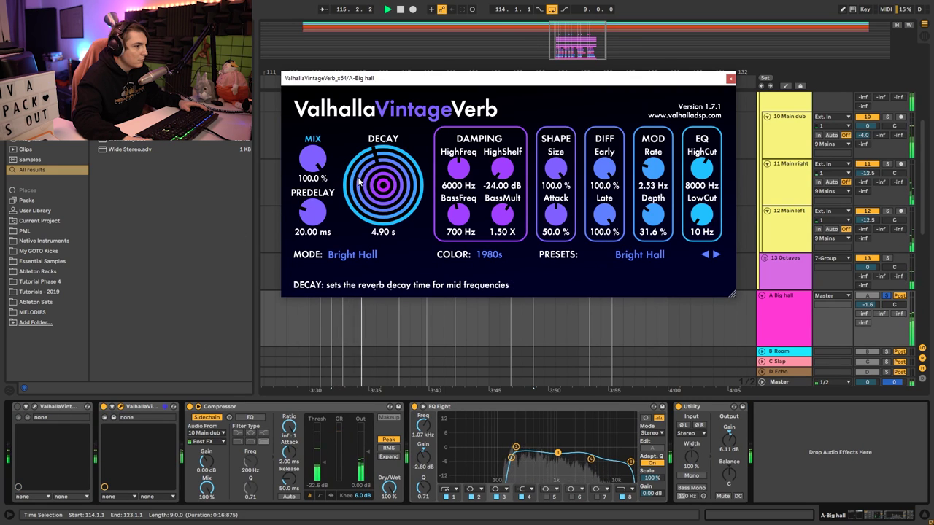
{"action": "left_click", "coordinate": [887, 296]}
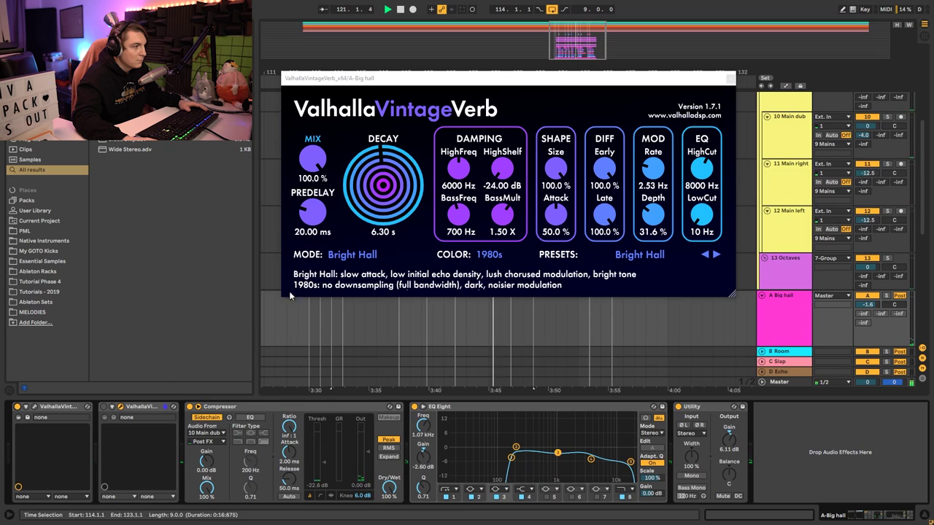
Set the first ValhallaVintageVerb's decay to 6.64 s and the A Big hall volume to -3.2 dB, and close both reverb windows.
{"action": "left_click", "coordinate": [34, 407]}
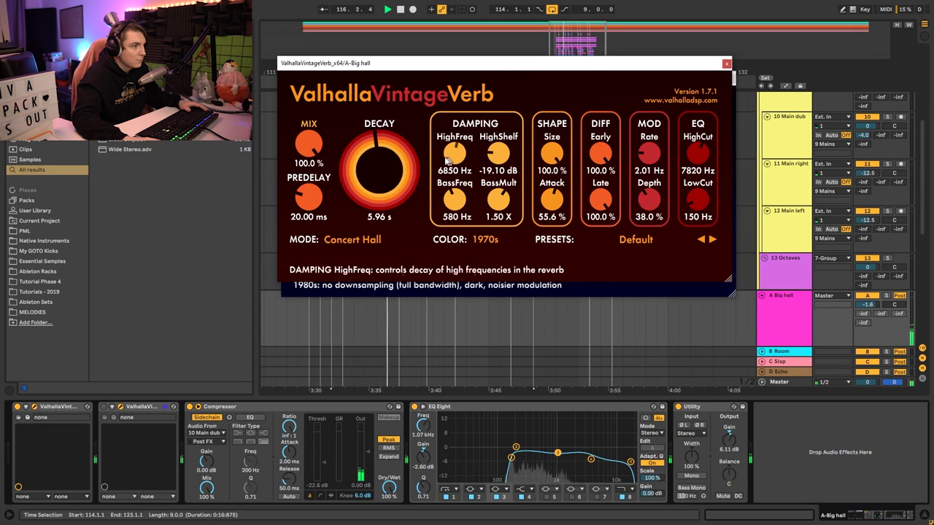
{"action": "scroll", "coordinate": [388, 172], "scroll_direction": "up", "scroll_amount": 3}
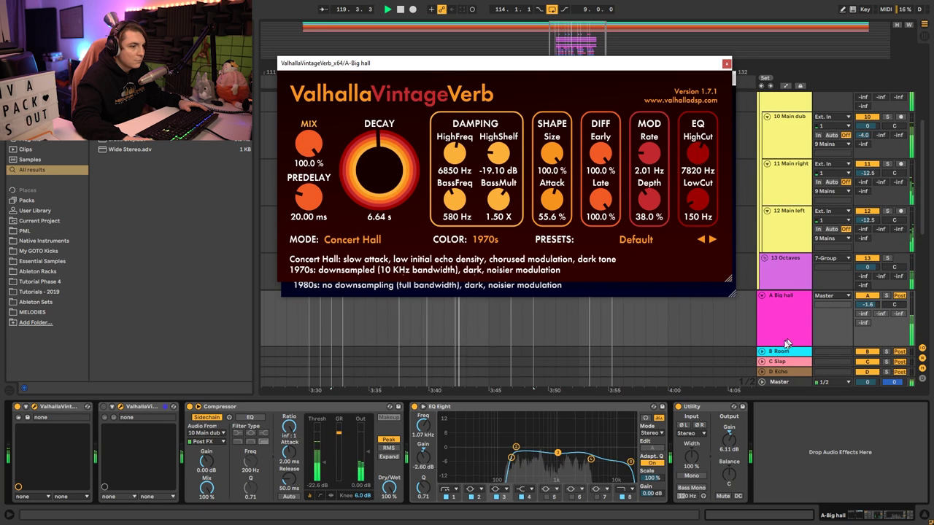
{"action": "left_click", "coordinate": [867, 304]}
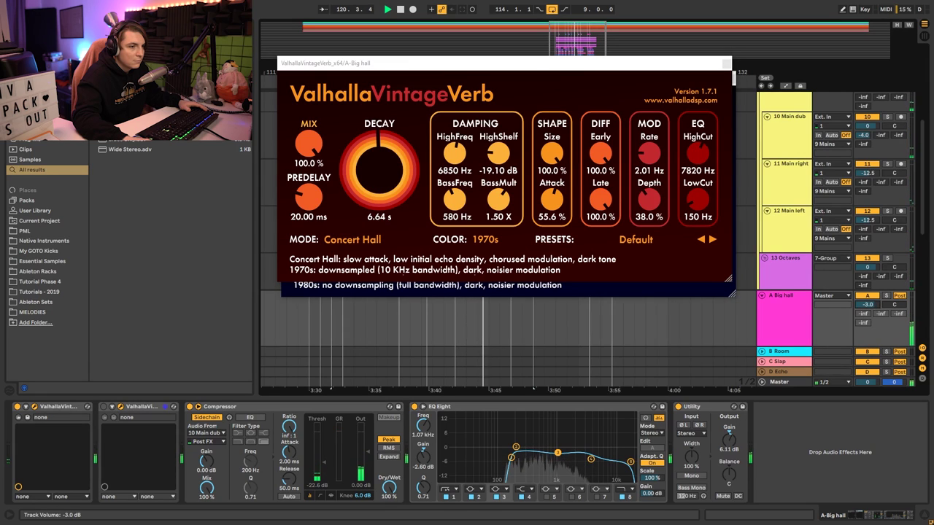
{"action": "left_click", "coordinate": [715, 64]}
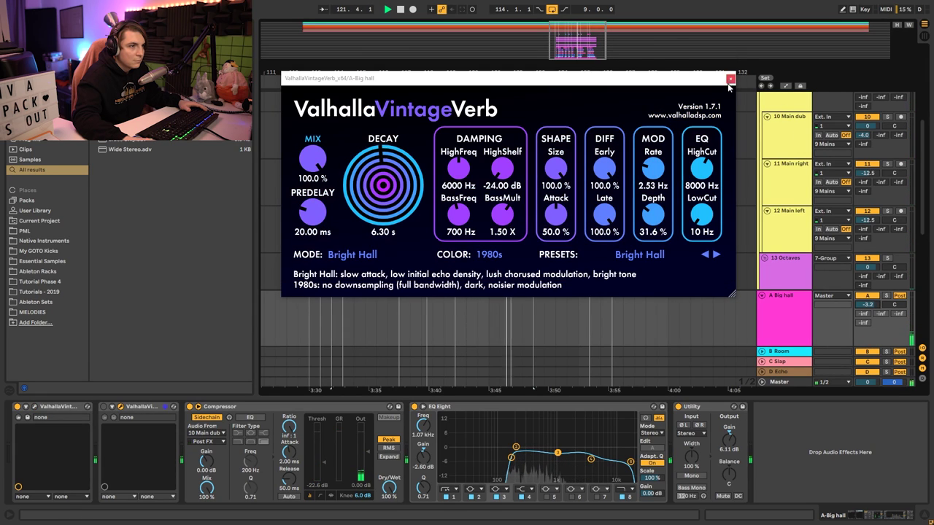
{"action": "left_click", "coordinate": [715, 63]}
Lower the 7 Group track's volume to -3.9 dB.
{"action": "scroll", "coordinate": [762, 305], "scroll_direction": "up", "scroll_amount": 2}
{"action": "scroll", "coordinate": [762, 305], "scroll_direction": "up", "scroll_amount": 3}
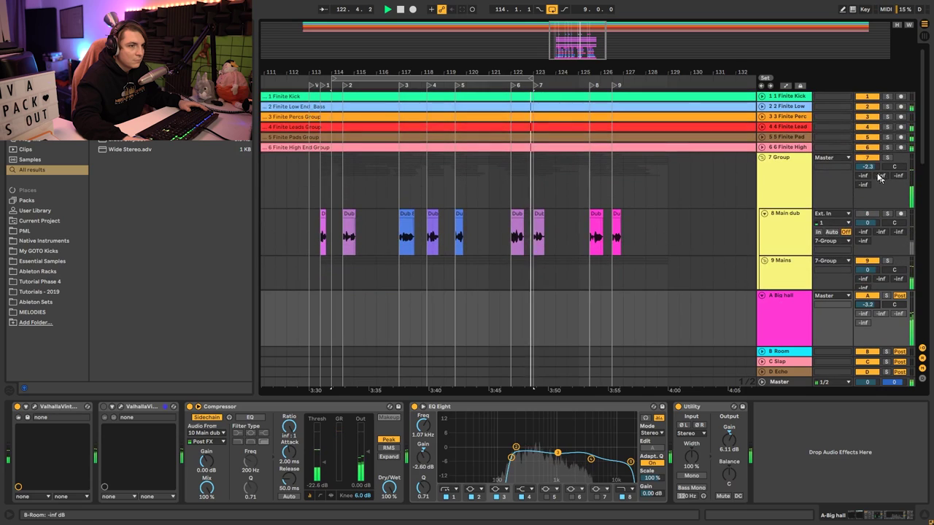
{"action": "left_click_drag", "start_coordinate": [867, 166], "coordinate": [867, 178]}
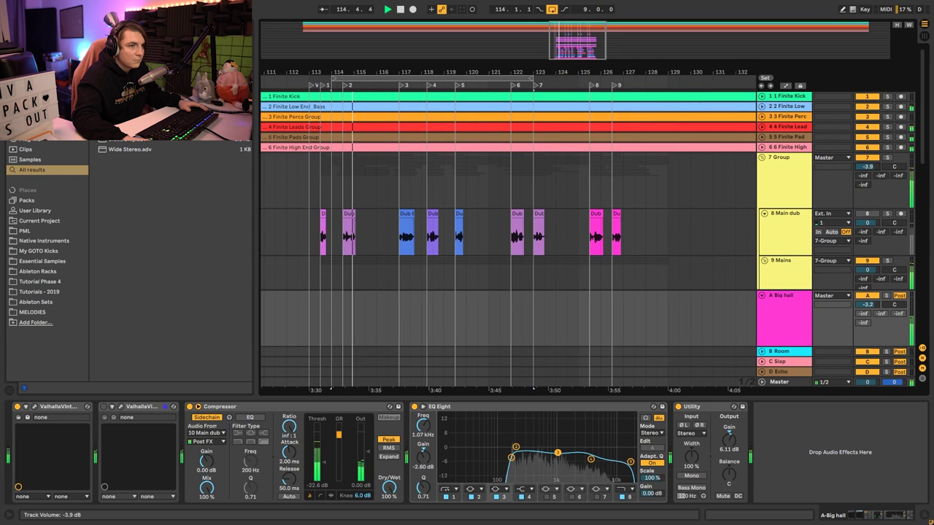
Reduce the Utility gain on the A Big hall return to 3.28 dB.
{"action": "scroll", "coordinate": [736, 261], "scroll_direction": "down", "scroll_amount": 5}
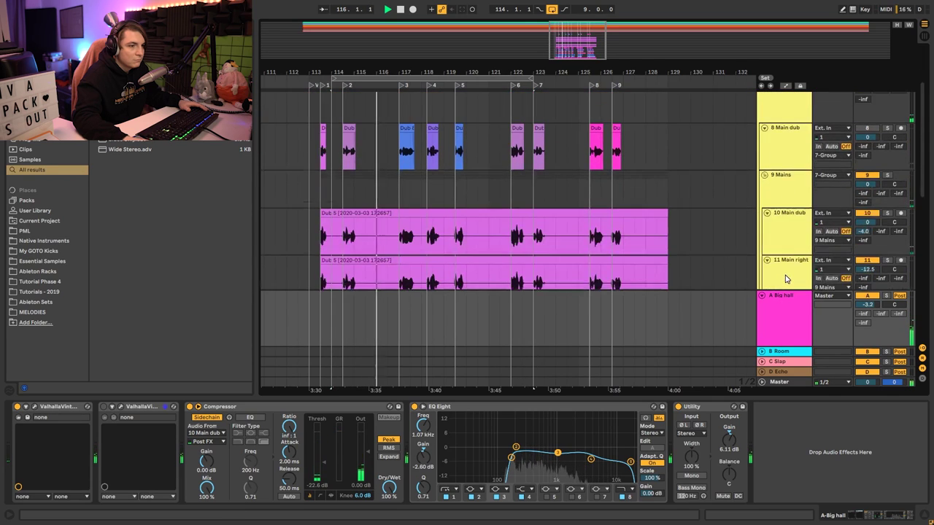
{"action": "scroll", "coordinate": [786, 279], "scroll_direction": "down", "scroll_amount": 5}
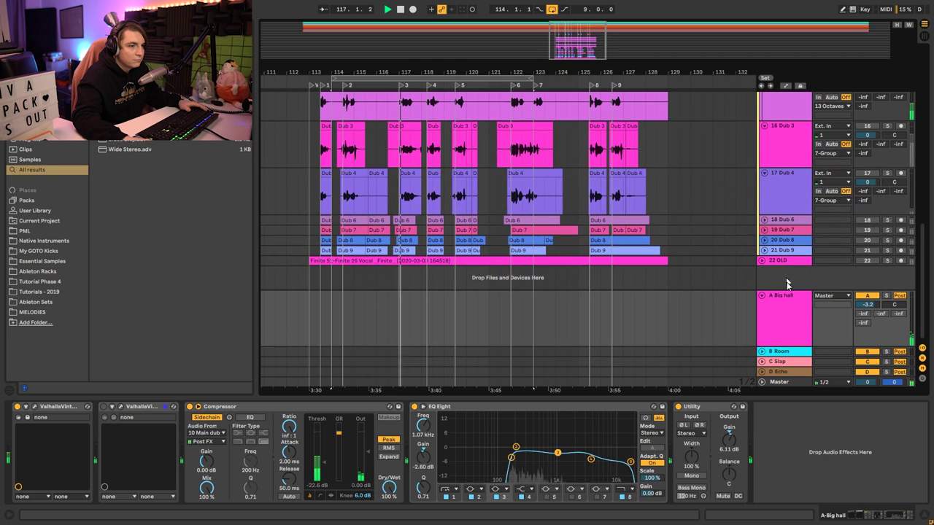
{"action": "left_click", "coordinate": [784, 311]}
{"action": "left_click_drag", "start_coordinate": [726, 447], "coordinate": [727, 463]}
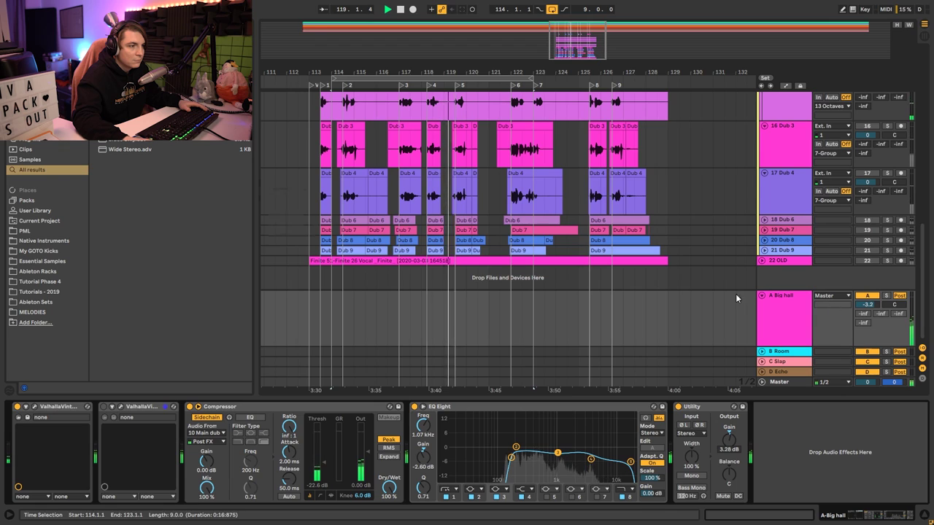
Set the 7 Group track's volume to -3.8 dB.
{"action": "scroll", "coordinate": [736, 296], "scroll_direction": "up", "scroll_amount": 4}
{"action": "scroll", "coordinate": [736, 301], "scroll_direction": "up", "scroll_amount": 6}
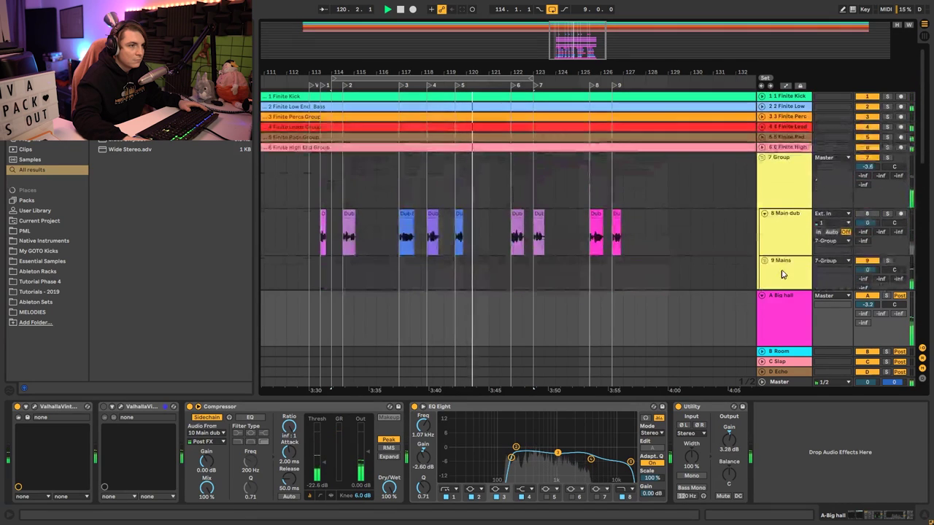
{"action": "left_click", "coordinate": [794, 200]}
{"action": "mouse_move", "coordinate": [861, 167]}
{"action": "left_mouse_down"}
{"action": "mouse_move", "coordinate": [860, 178]}
{"action": "mouse_move", "coordinate": [861, 159]}
{"action": "left_mouse_up"}
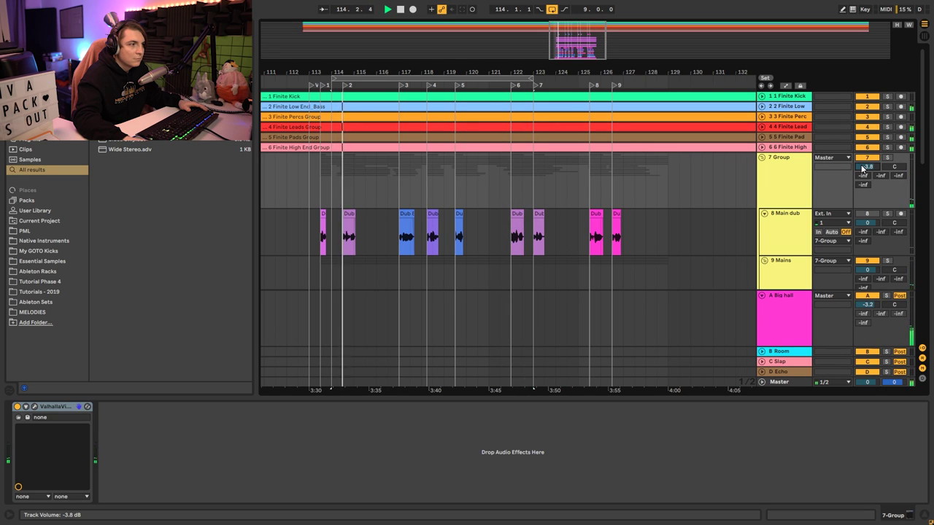
Search the browser for "eq" and add a Channel EQ after the ValhallaVintageVerb on the 7 Group track.
{"action": "left_click", "coordinate": [784, 193]}
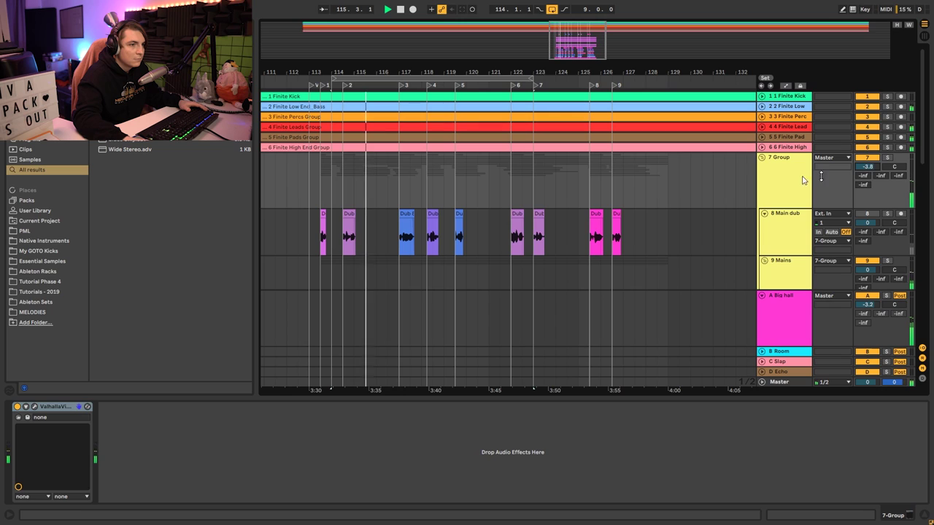
{"action": "key", "text": "ctrl+f"}
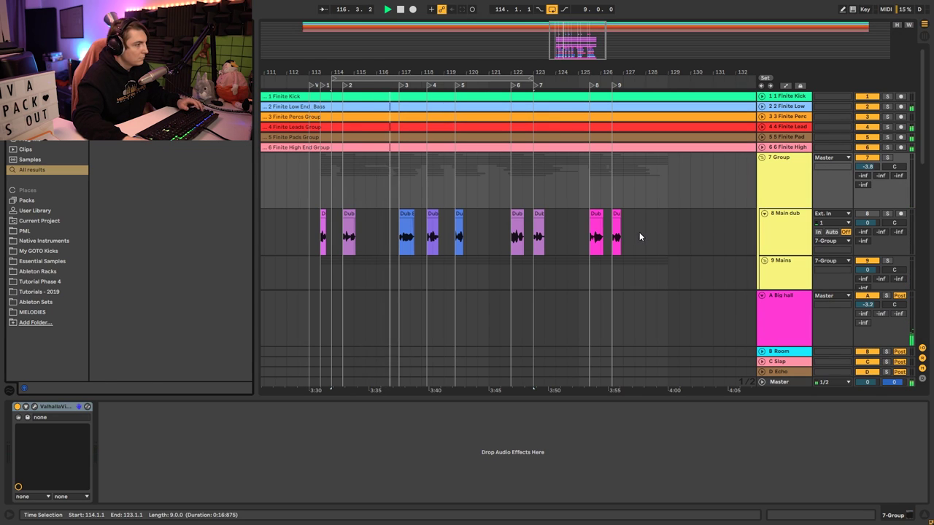
{"action": "type", "text": "eq"}
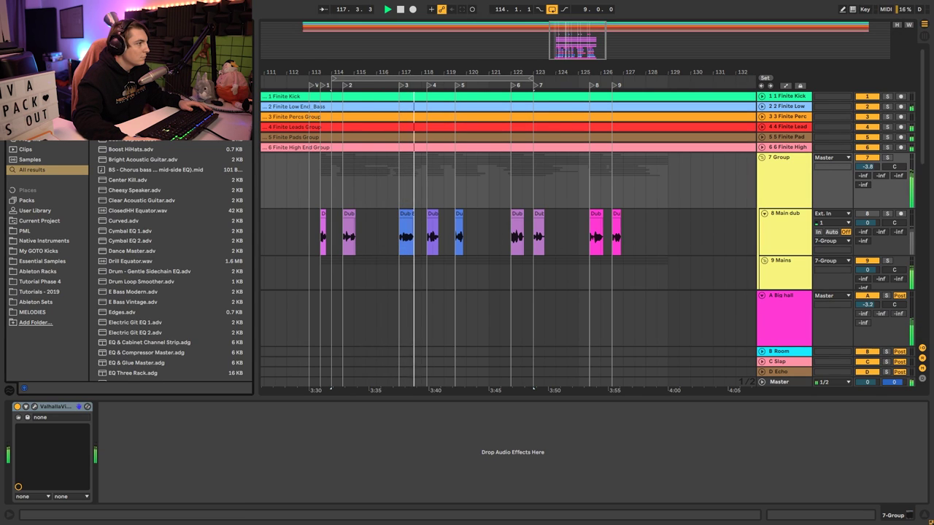
{"action": "left_click_drag", "start_coordinate": [133, 373], "coordinate": [152, 454]}
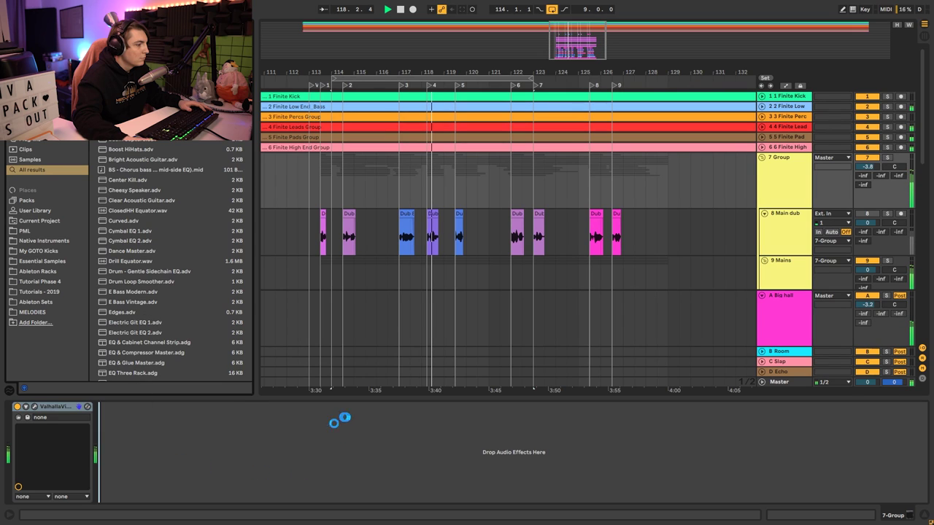
{"action": "left_click_drag", "start_coordinate": [343, 418], "coordinate": [323, 426]}
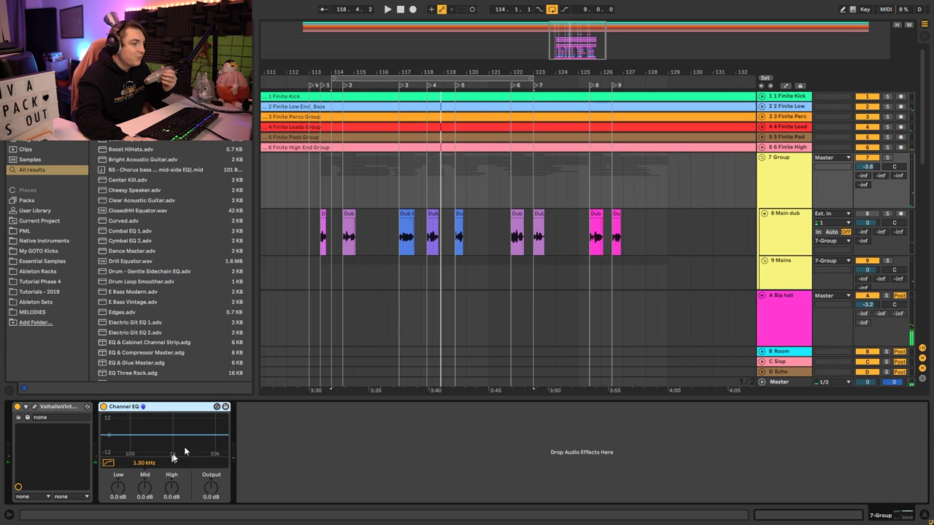
Lower the high-cut band of the A Big hall return's EQ Eight to 15.3 kHz.
{"action": "left_click", "coordinate": [772, 355]}
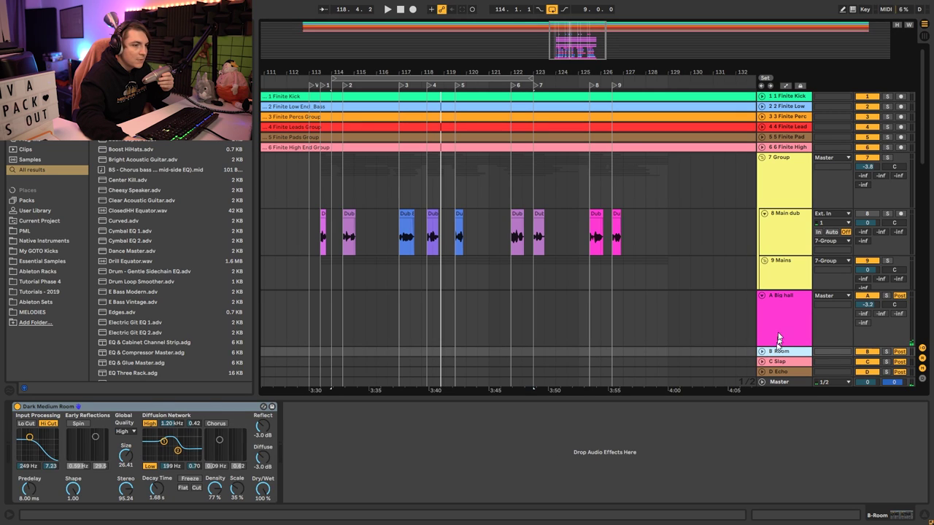
{"action": "left_click", "coordinate": [778, 337]}
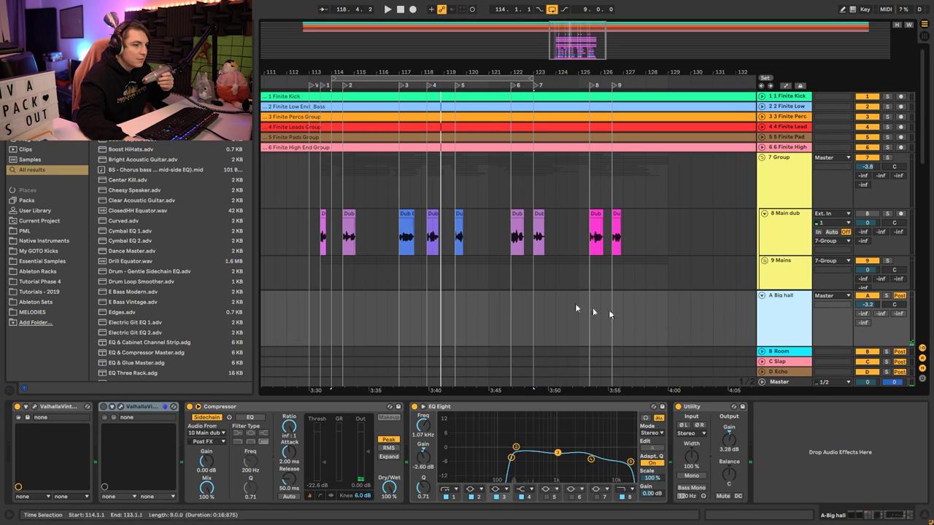
{"action": "left_click", "coordinate": [631, 464]}
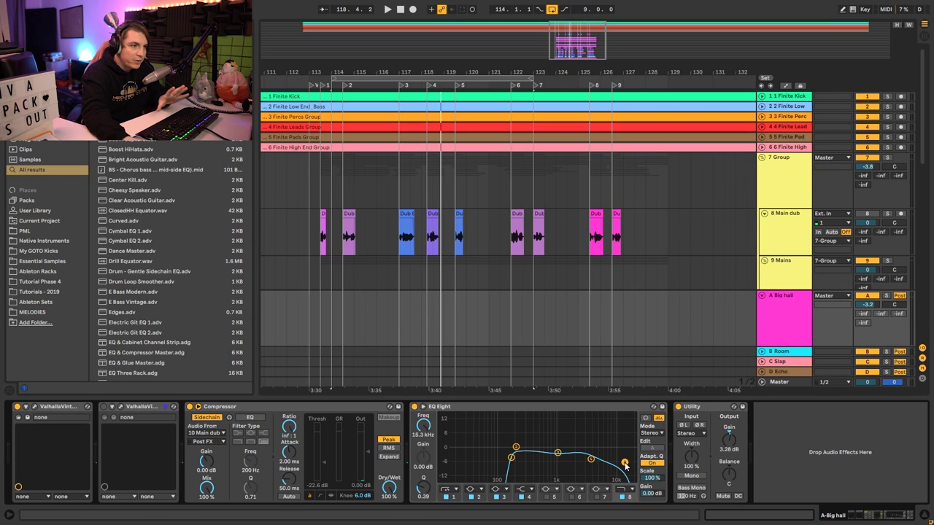
Switch the Echo device on the D Echo return to Ping Pong mode.
{"action": "left_click", "coordinate": [783, 174]}
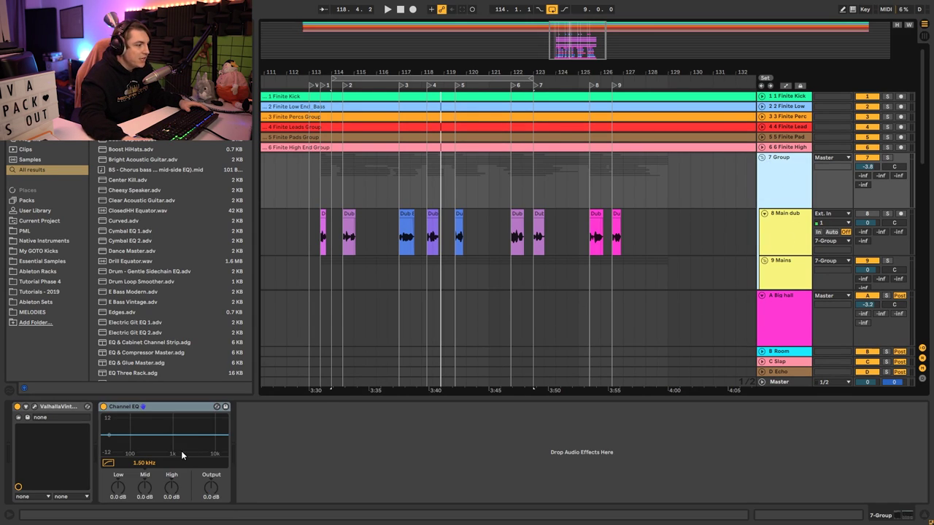
{"action": "left_click", "coordinate": [766, 208]}
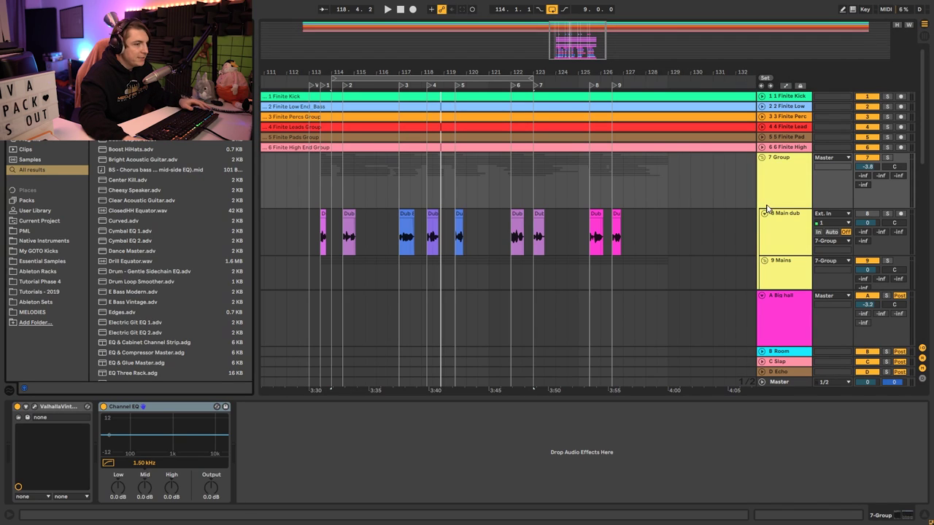
{"action": "left_click", "coordinate": [795, 373]}
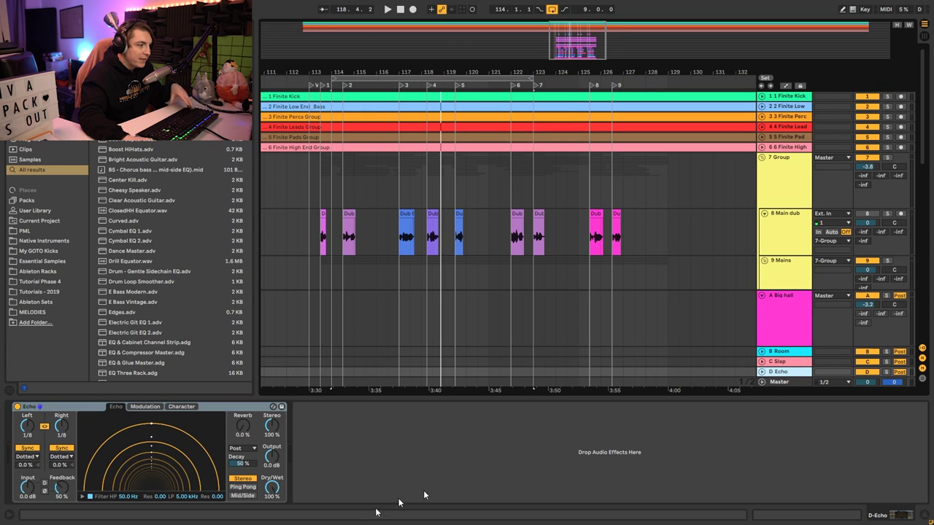
{"action": "left_click", "coordinate": [249, 487]}
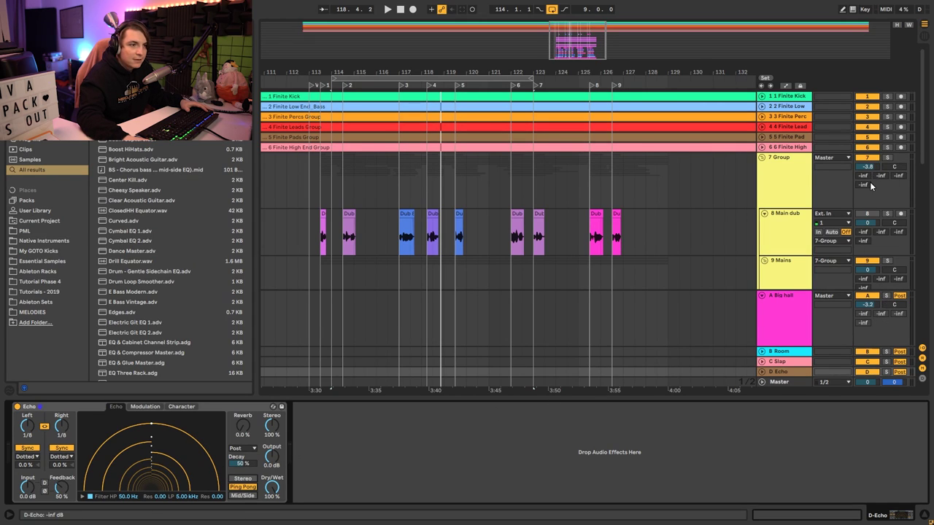
Start playback and raise the 10 Main dub track's send to D Echo to -7.8 dB.
{"action": "key", "text": "ctrl+z"}
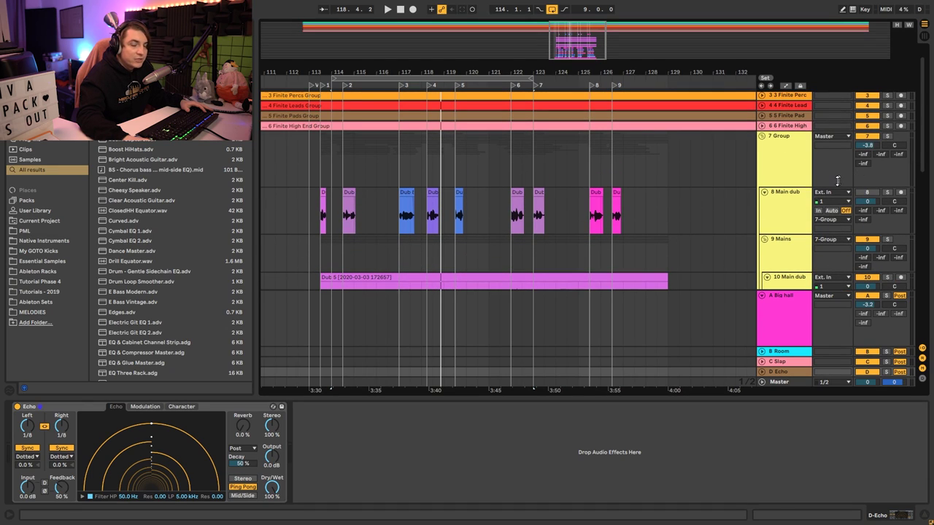
{"action": "key", "text": "ctrl+z"}
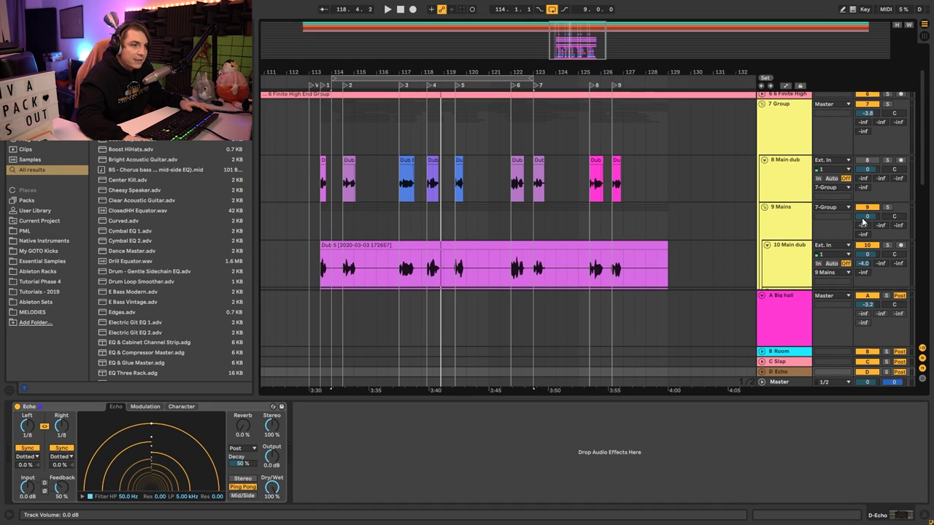
{"action": "key", "text": "ctrl+z"}
{"action": "key", "text": "space"}
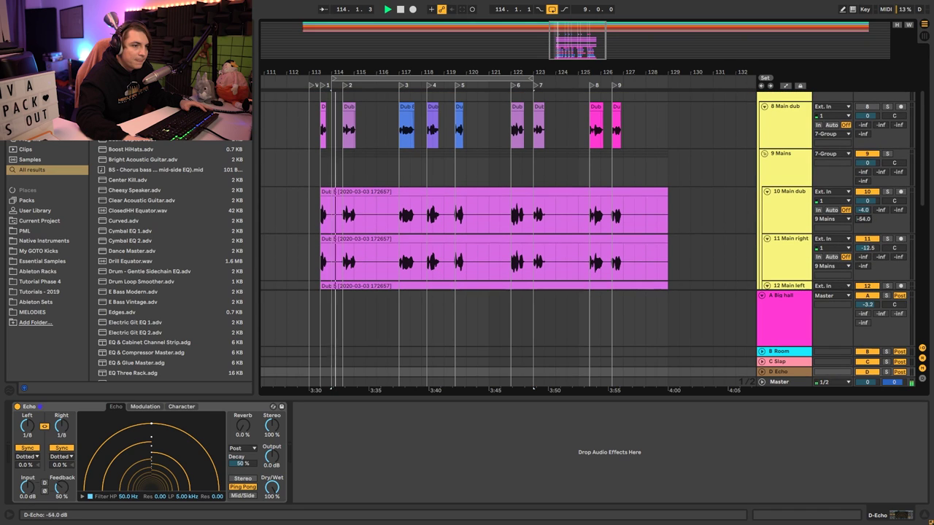
{"action": "mouse_move", "coordinate": [864, 221]}
{"action": "left_mouse_down"}
{"action": "mouse_move", "coordinate": [865, 189]}
{"action": "mouse_move", "coordinate": [866, 222]}
{"action": "left_mouse_up"}
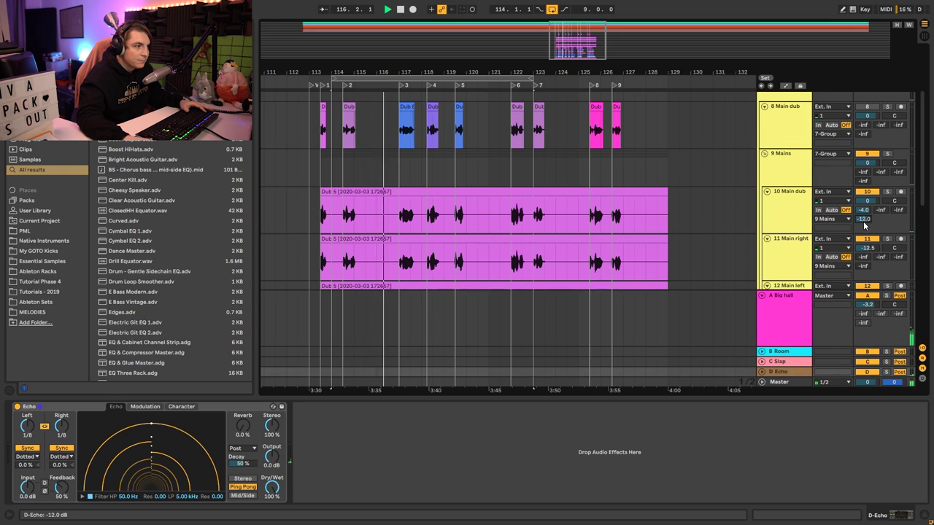
{"action": "left_click_drag", "start_coordinate": [865, 219], "coordinate": [866, 222]}
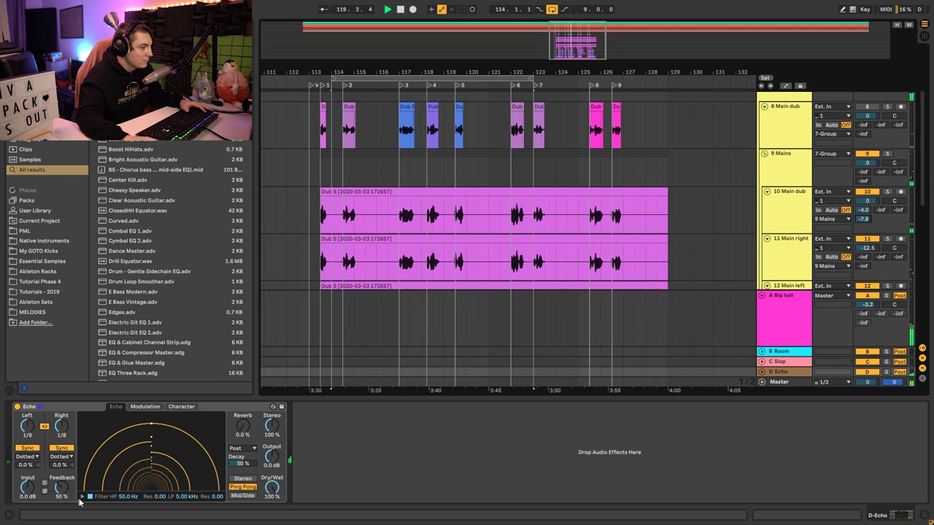
Set the Echo filter's high-pass to 165 Hz and low-pass to 10.2 kHz, and raise the A Big hall volume to -1.3 dB.
{"action": "mouse_move", "coordinate": [93, 489]}
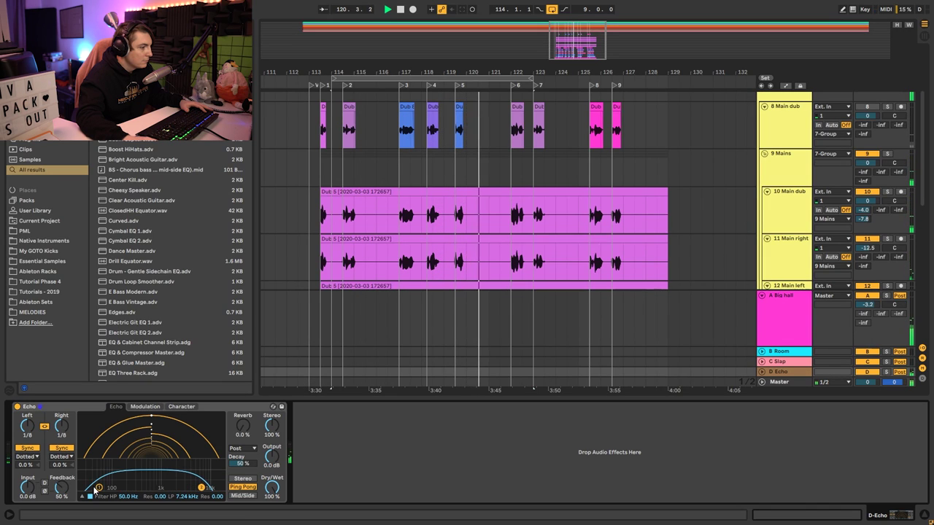
{"action": "left_click_drag", "start_coordinate": [97, 487], "coordinate": [124, 487]}
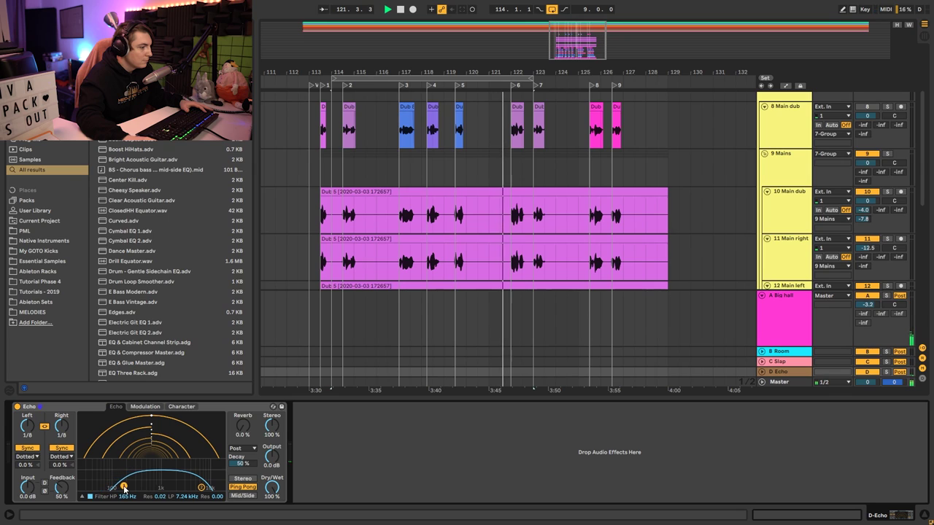
{"action": "left_click_drag", "start_coordinate": [204, 493], "coordinate": [210, 491]}
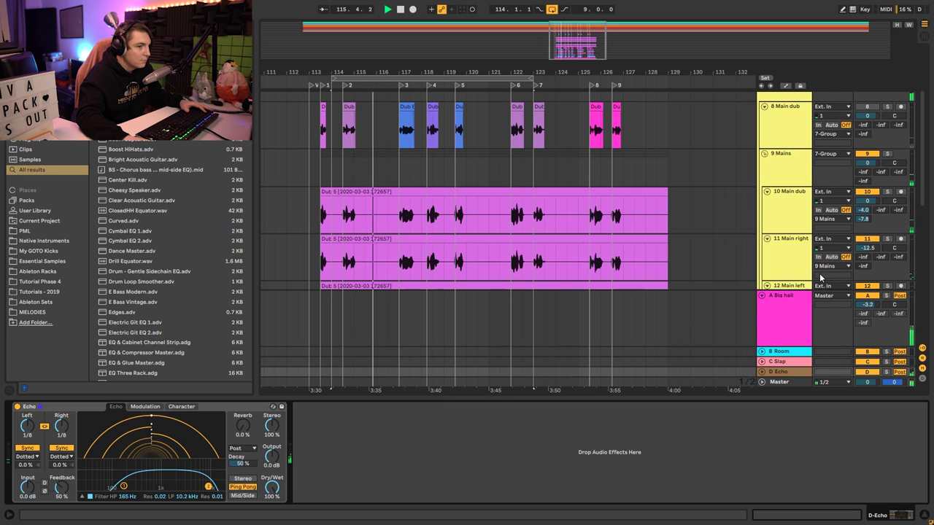
{"action": "left_click_drag", "start_coordinate": [856, 305], "coordinate": [857, 299]}
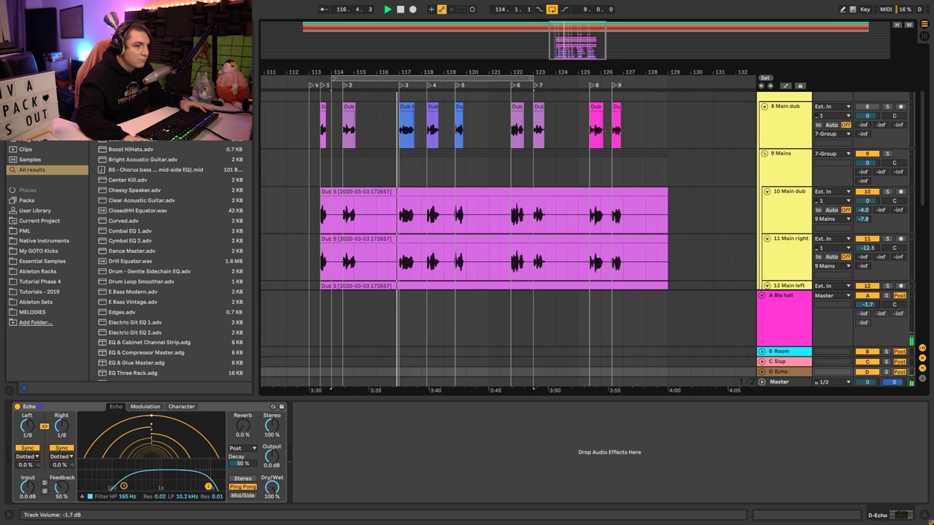
Set the 7 Group's Channel EQ to 2.1 dB mid, 4.3 dB high and -1.9 dB output, and restart playback.
{"action": "left_click", "coordinate": [763, 154]}
{"action": "left_click", "coordinate": [784, 176]}
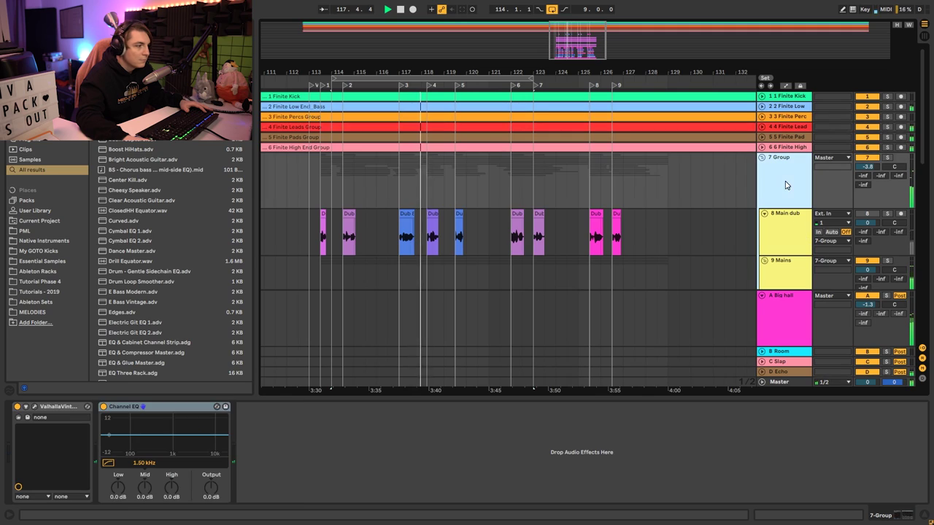
{"action": "left_click", "coordinate": [169, 487]}
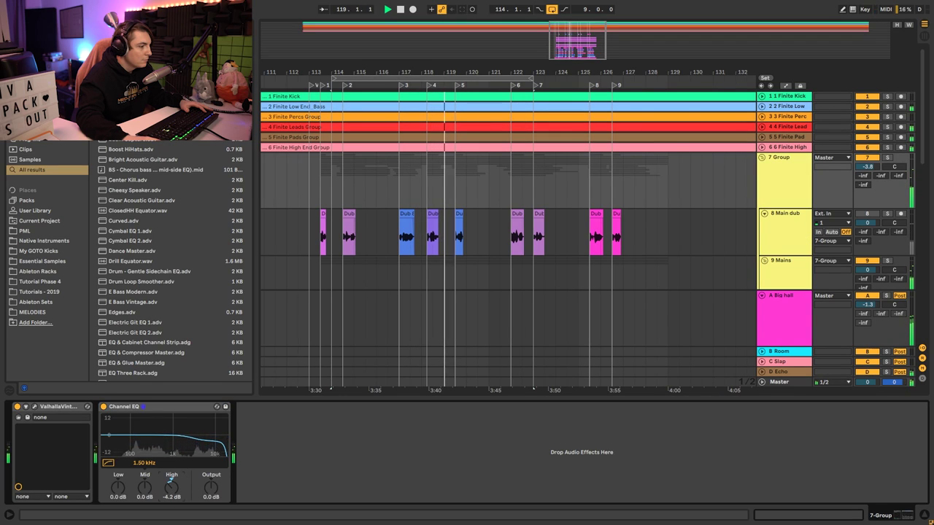
{"action": "left_click_drag", "start_coordinate": [168, 487], "coordinate": [144, 487]}
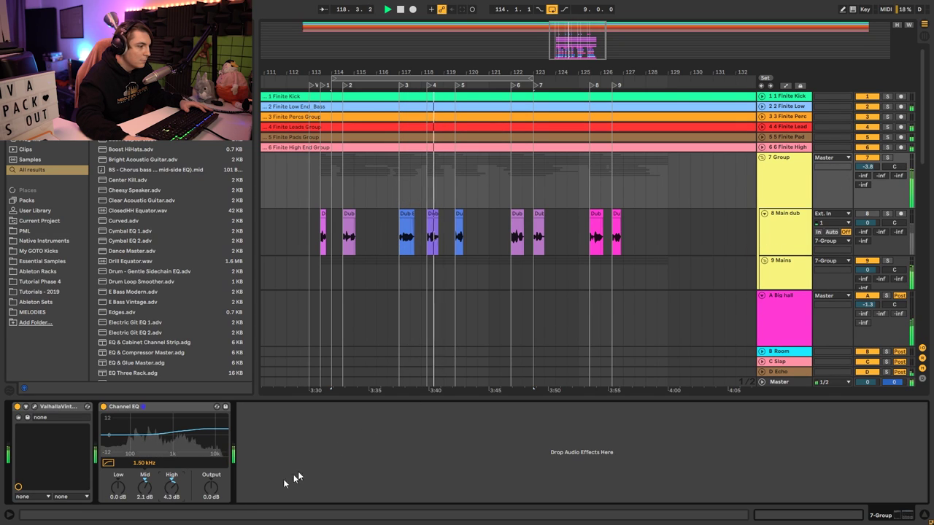
{"action": "left_click_drag", "start_coordinate": [211, 488], "coordinate": [211, 491]}
{"action": "key", "text": "space"}
{"action": "key", "text": "space"}
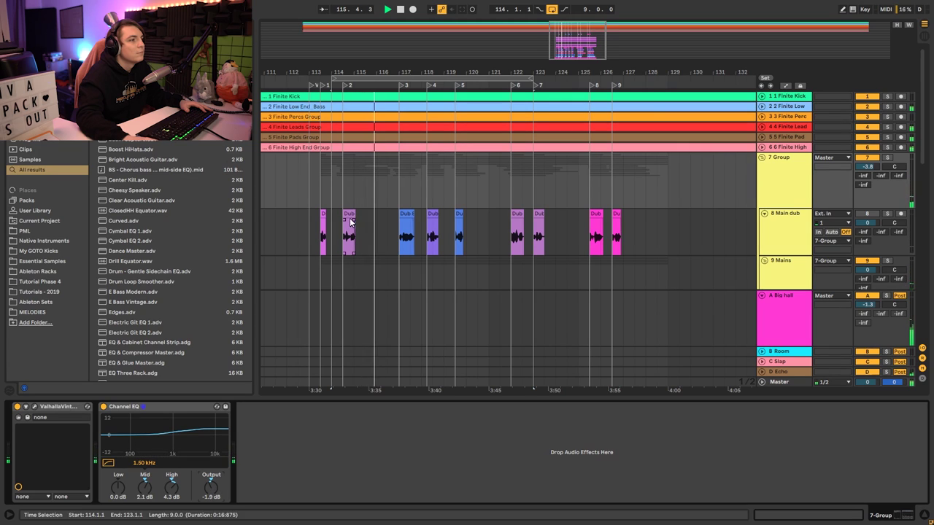
Extend the loop's start back to bar 113 so that it spans 10 bars.
{"action": "key", "text": "minus"}
{"action": "scroll", "coordinate": [409, 89], "scroll_direction": "left", "scroll_amount": 3}
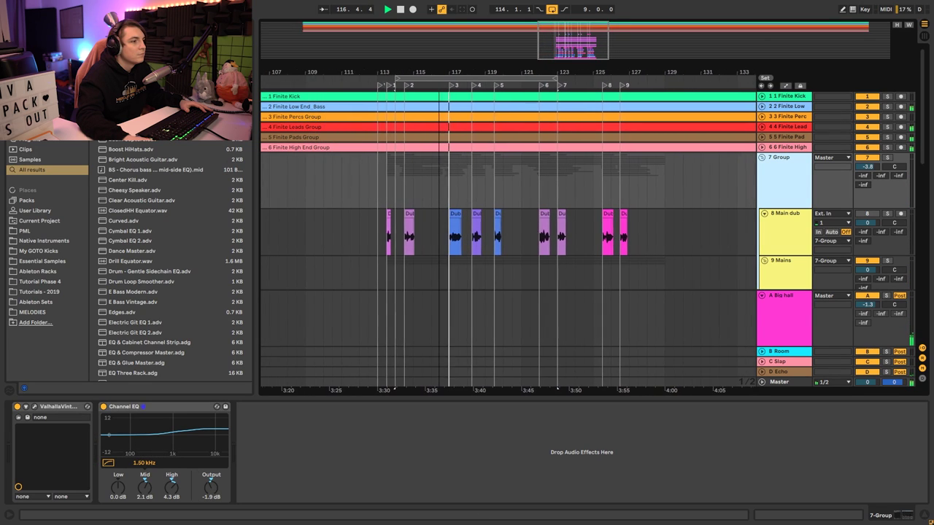
{"action": "left_click_drag", "start_coordinate": [397, 77], "coordinate": [381, 78]}
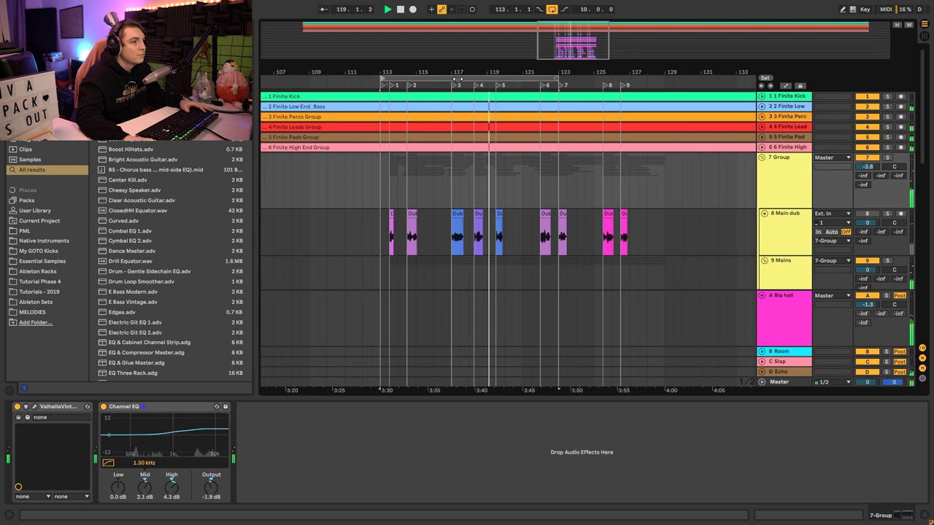
Reduce the stereo width of the Echo on the D Echo return to 89%.
{"action": "key", "text": "ctrl+z"}
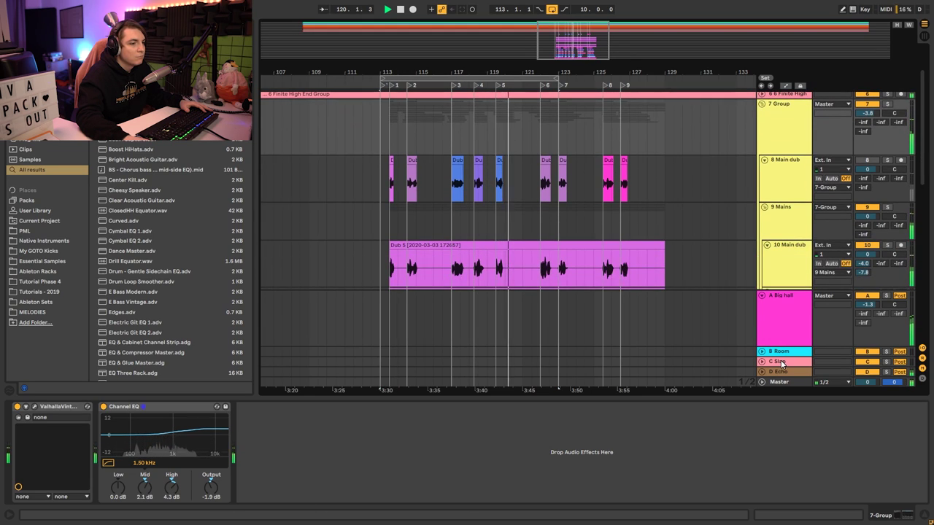
{"action": "key", "text": "ctrl+z"}
{"action": "key", "text": "ctrl+z"}
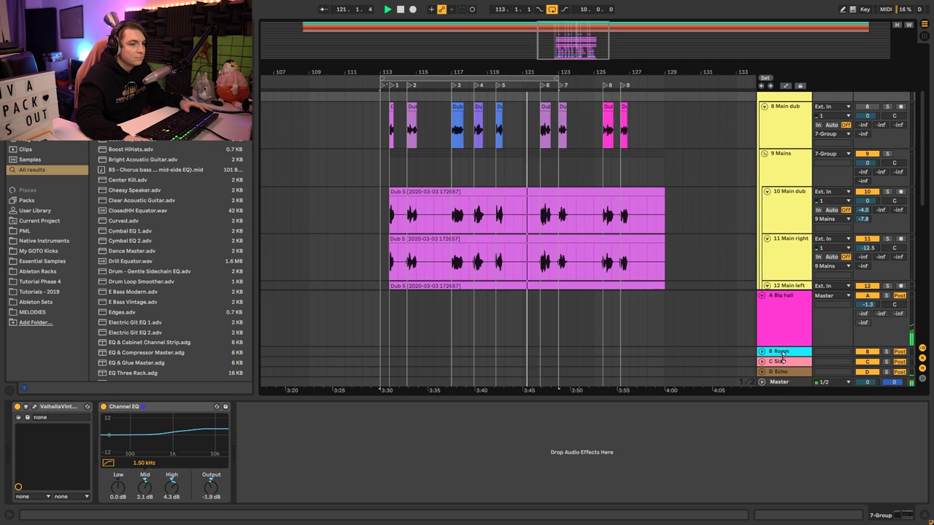
{"action": "left_click", "coordinate": [778, 371]}
{"action": "left_click_drag", "start_coordinate": [271, 426], "coordinate": [271, 432]}
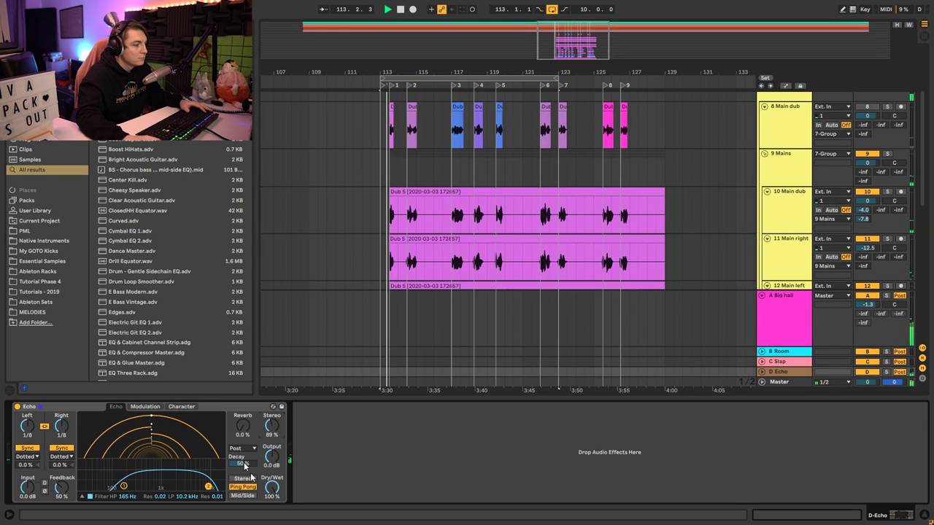
Unfold the D Echo return track and collapse the 7 Group tracks.
{"action": "left_click", "coordinate": [764, 374]}
{"action": "scroll", "coordinate": [764, 373], "scroll_direction": "down", "scroll_amount": 2}
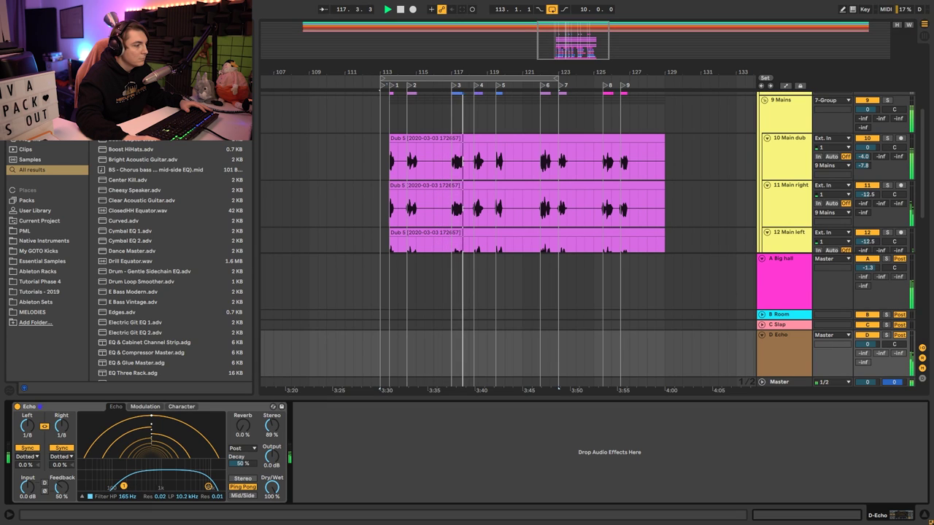
{"action": "scroll", "coordinate": [407, 272], "scroll_direction": "up", "scroll_amount": 5}
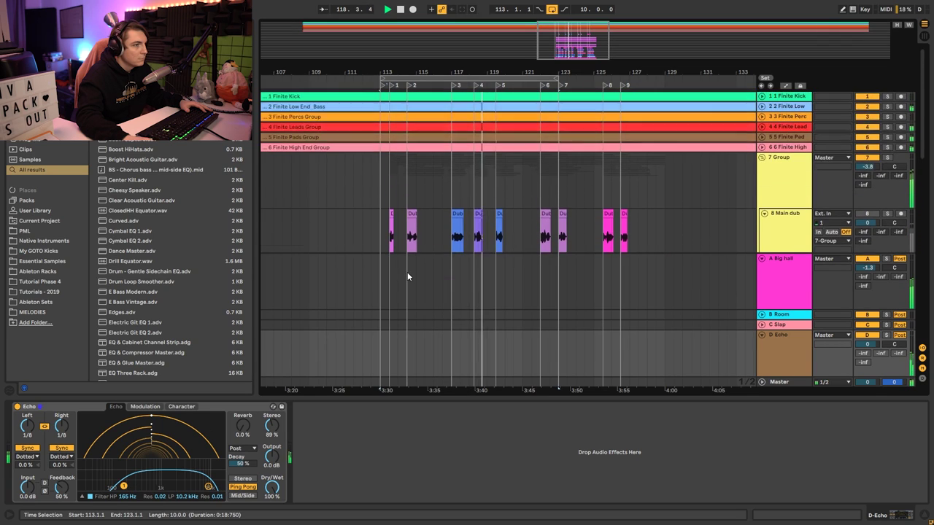
{"action": "left_click", "coordinate": [762, 158]}
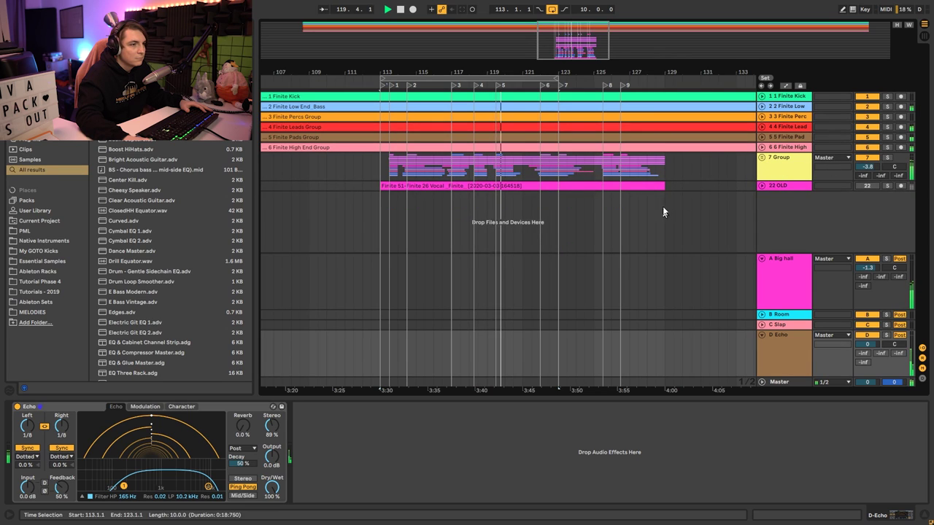
Lower the 7 Group's volume to -4.6 dB and extend the loop's end so it spans 15 bars and 2 beats from bar 113.
{"action": "left_click", "coordinate": [779, 160]}
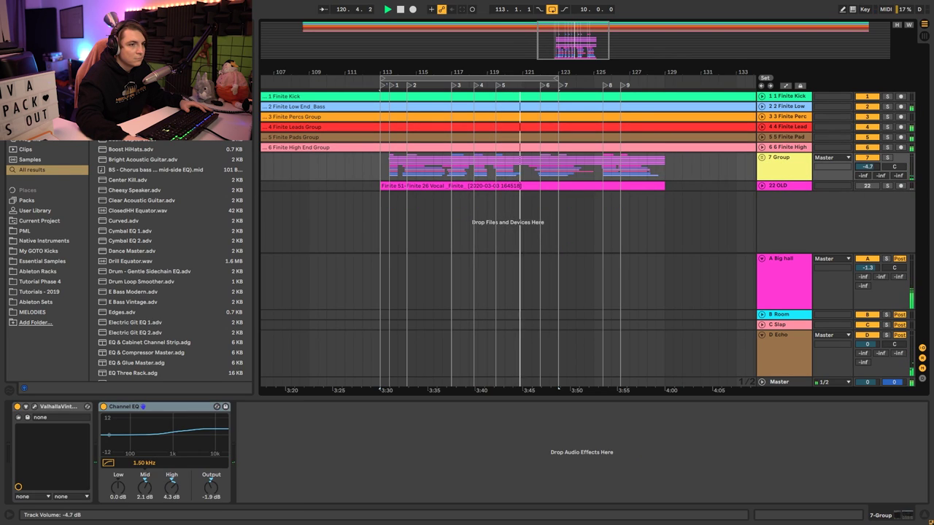
{"action": "left_click_drag", "start_coordinate": [565, 79], "coordinate": [656, 84]}
{"action": "scroll", "coordinate": [865, 168], "scroll_direction": "up", "scroll_amount": 5}
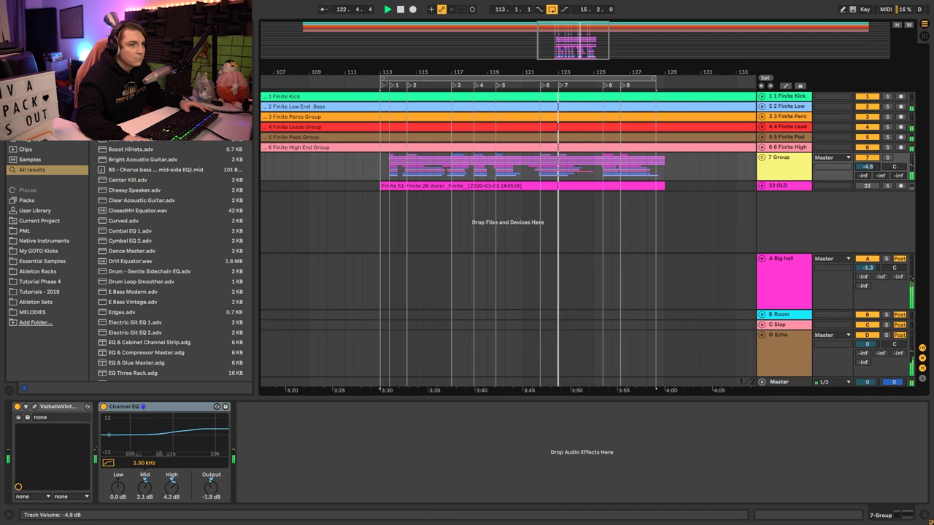
{"action": "key", "text": "space"}
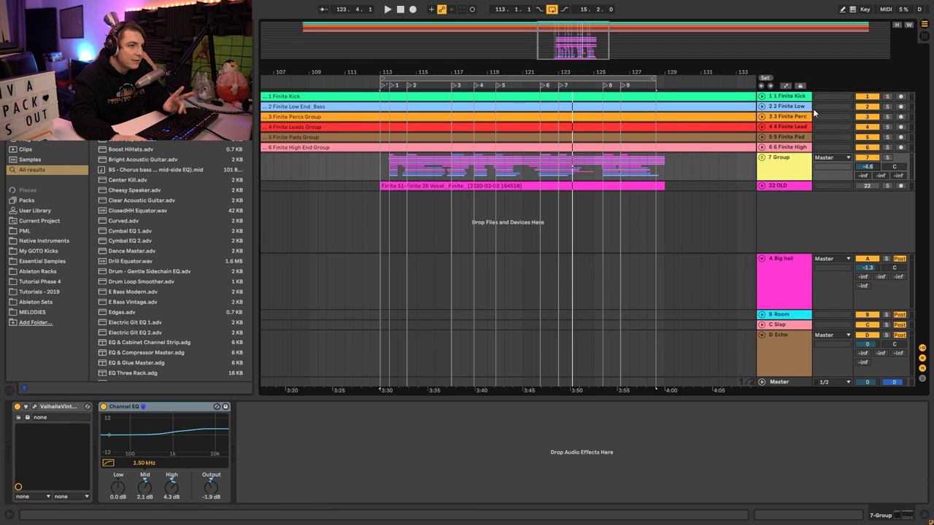
Unfold the 7 Group tracks and shrink the arrangement overview to give the dub tracks more room.
{"action": "left_click", "coordinate": [762, 158]}
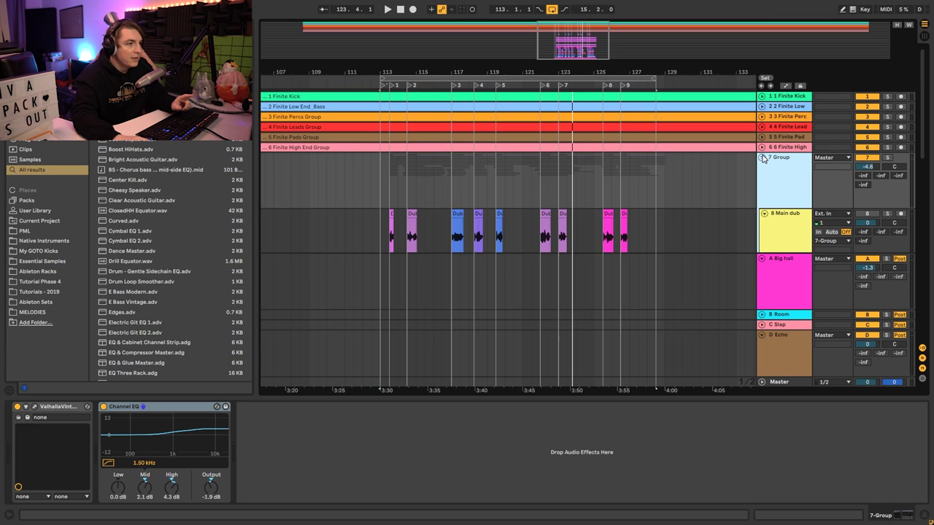
{"action": "left_click_drag", "start_coordinate": [496, 67], "coordinate": [563, 109]}
{"action": "scroll", "coordinate": [566, 114], "scroll_direction": "down", "scroll_amount": 4}
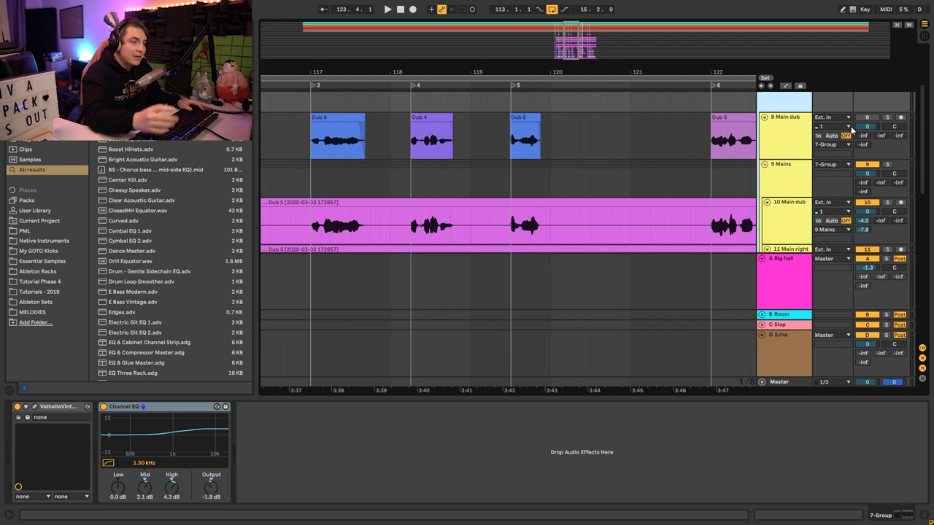
{"action": "left_click_drag", "start_coordinate": [711, 20], "coordinate": [535, 9]}
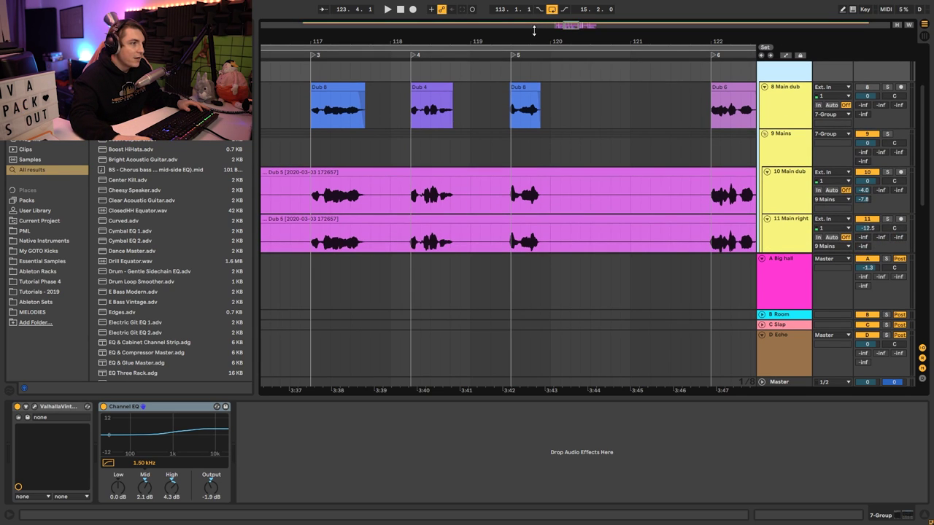
{"action": "key", "text": "minus"}
Solo the 10 Main dub track and audition its phrase at bar 122.
{"action": "left_click", "coordinate": [570, 92]}
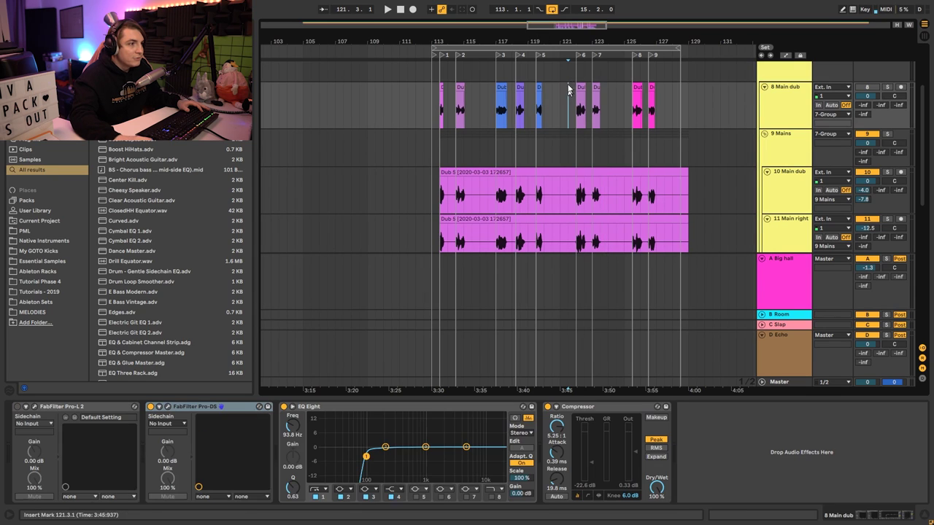
{"action": "key", "text": "plus"}
{"action": "scroll", "coordinate": [831, 112], "scroll_direction": "up", "scroll_amount": 2}
{"action": "scroll", "coordinate": [844, 139], "scroll_direction": "down", "scroll_amount": 2}
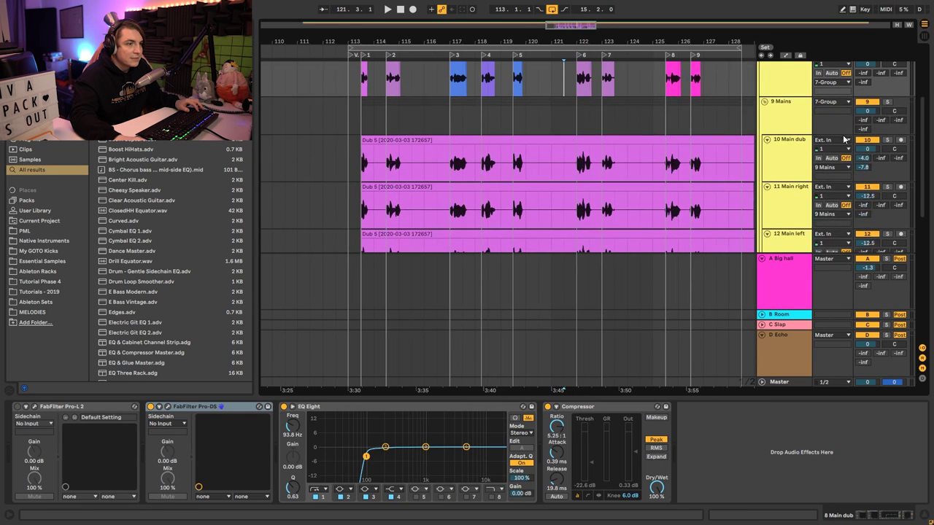
{"action": "left_click", "coordinate": [564, 166]}
{"action": "key", "text": "space"}
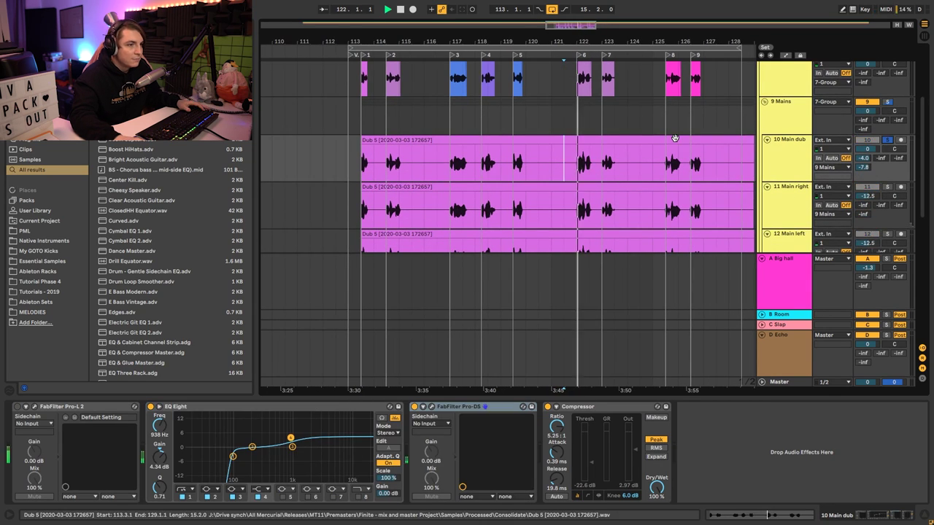
{"action": "key", "text": "space"}
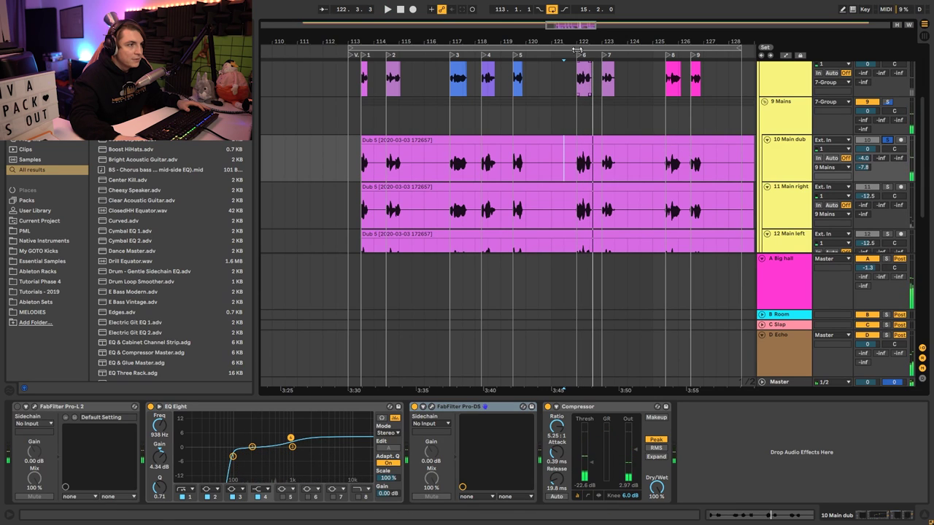
Insert an audio track below 10 Main dub, set its input to Resampling, and solo and arm it.
{"action": "key", "text": "plus"}
{"action": "scroll", "coordinate": [625, 55], "scroll_direction": "up", "scroll_amount": 5}
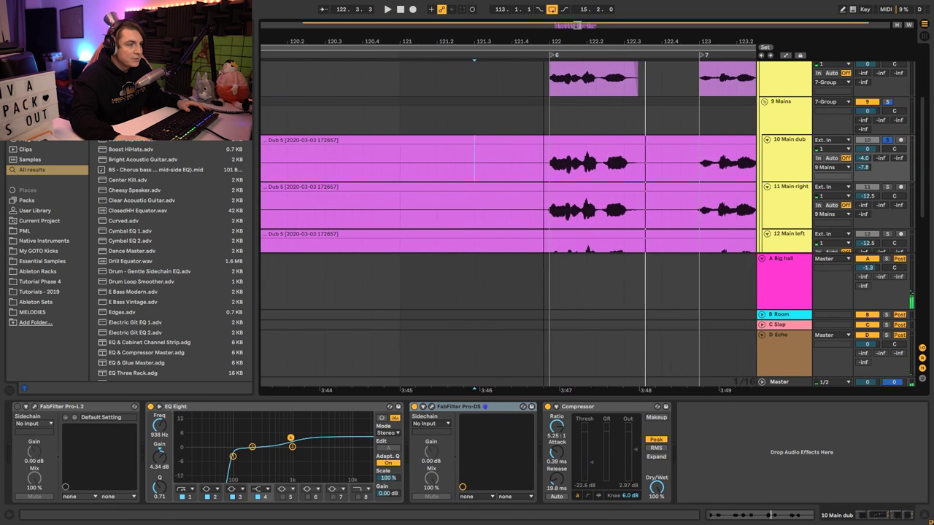
{"action": "scroll", "coordinate": [788, 150], "scroll_direction": "down", "scroll_amount": 2}
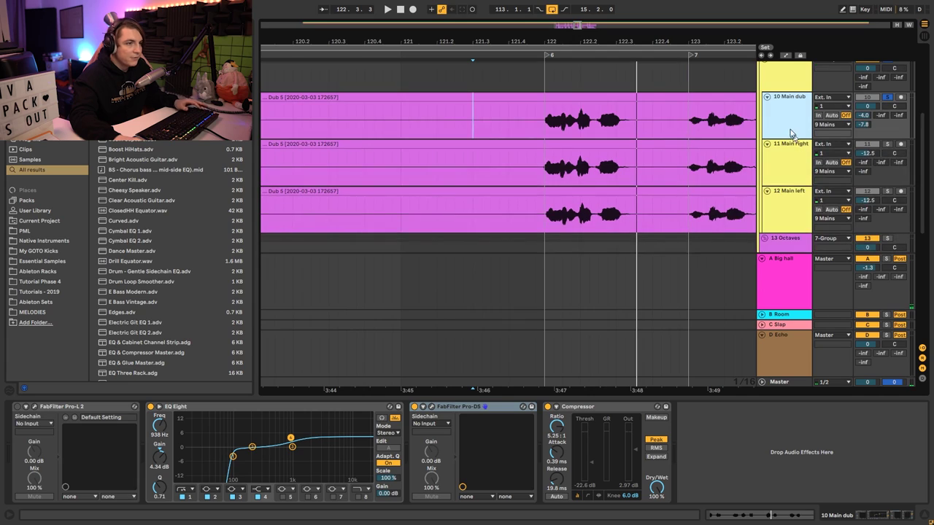
{"action": "key", "text": "ctrl+t"}
{"action": "left_click", "coordinate": [848, 171]}
{"action": "left_click", "coordinate": [846, 172]}
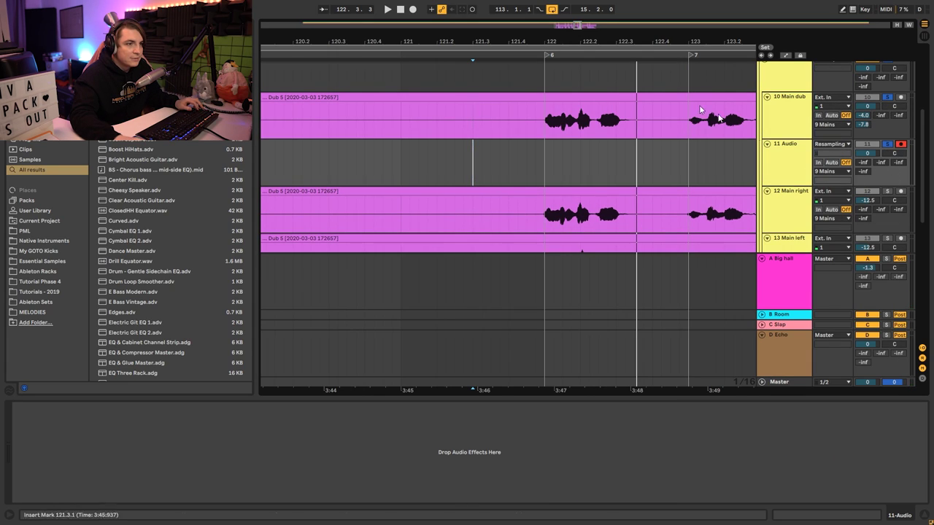
Deactivate the 10 Main dub audio from 122.1.4 to bar 123, leaving the phrase's first sound, and resample it onto 11 Audio from bar 122.
{"action": "left_click", "coordinate": [546, 152]}
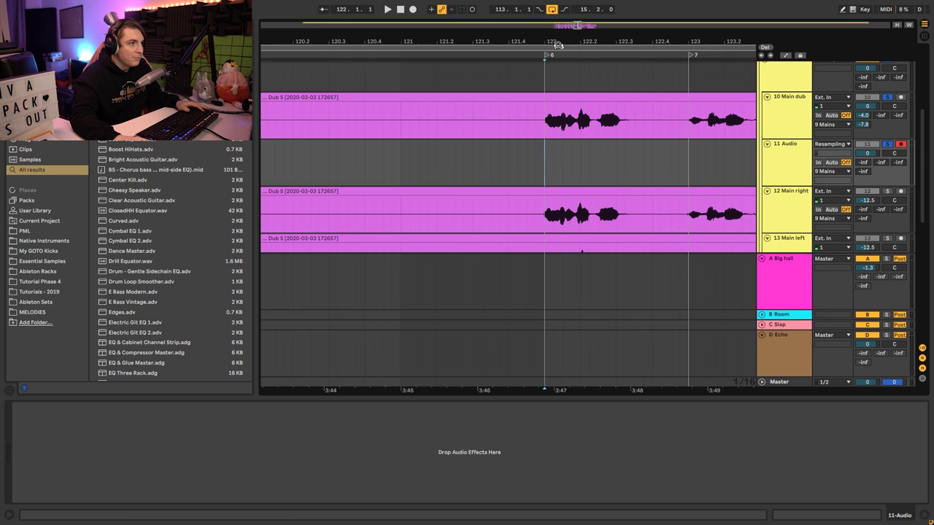
{"action": "left_click_drag", "start_coordinate": [516, 36], "coordinate": [464, 37]}
{"action": "left_click_drag", "start_coordinate": [509, 128], "coordinate": [580, 109]}
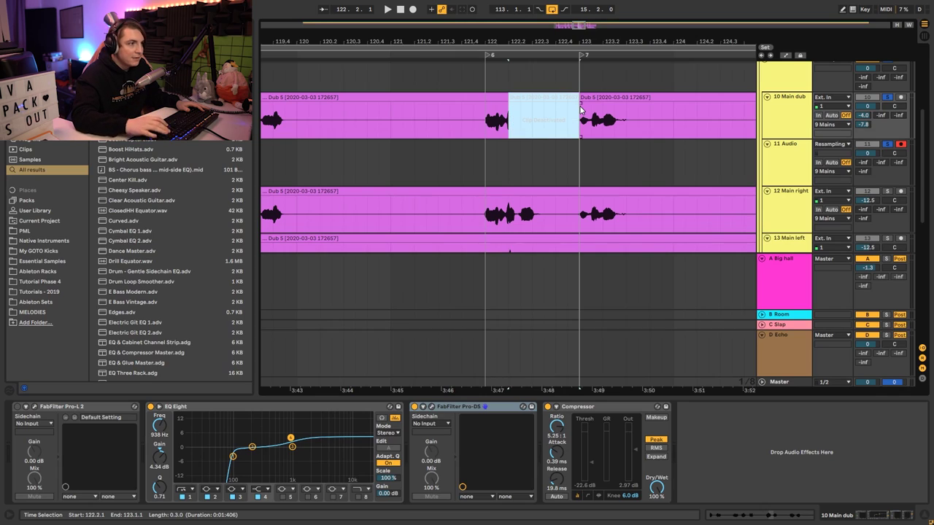
{"action": "left_click_drag", "start_coordinate": [514, 20], "coordinate": [496, 110]}
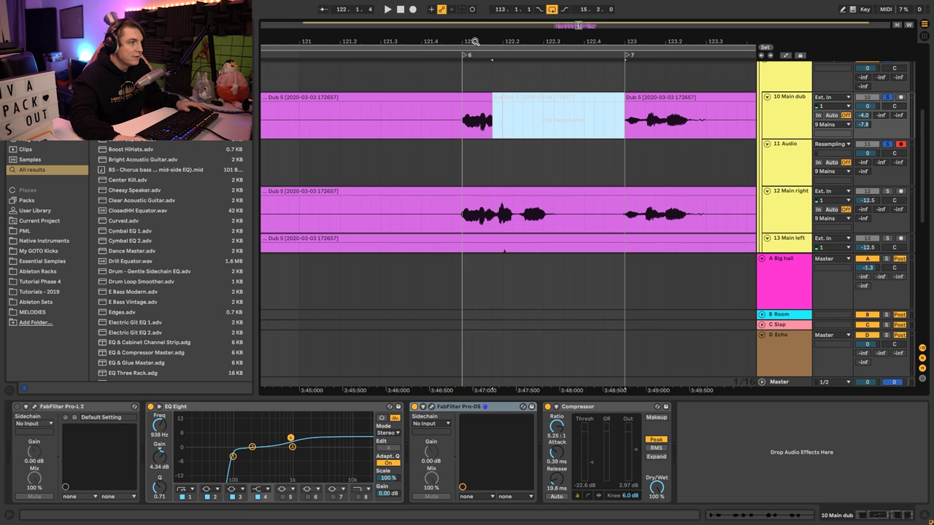
{"action": "key", "text": "0"}
{"action": "key", "text": "F9"}
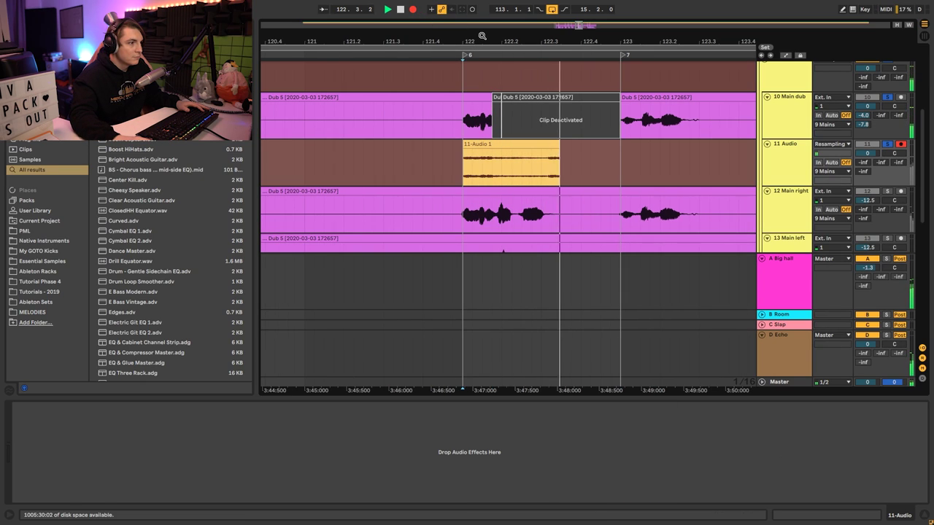
{"action": "key", "text": "space"}
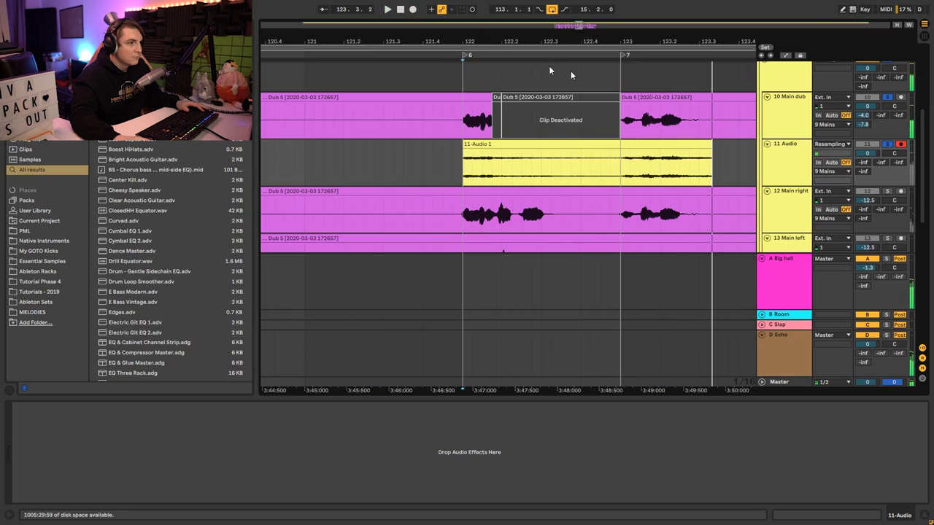
Deactivate the following Main dub phrase up to 123.3.3 and re-record the resampled reverb and echo tail from bar 122.
{"action": "left_click_drag", "start_coordinate": [602, 113], "coordinate": [704, 103]}
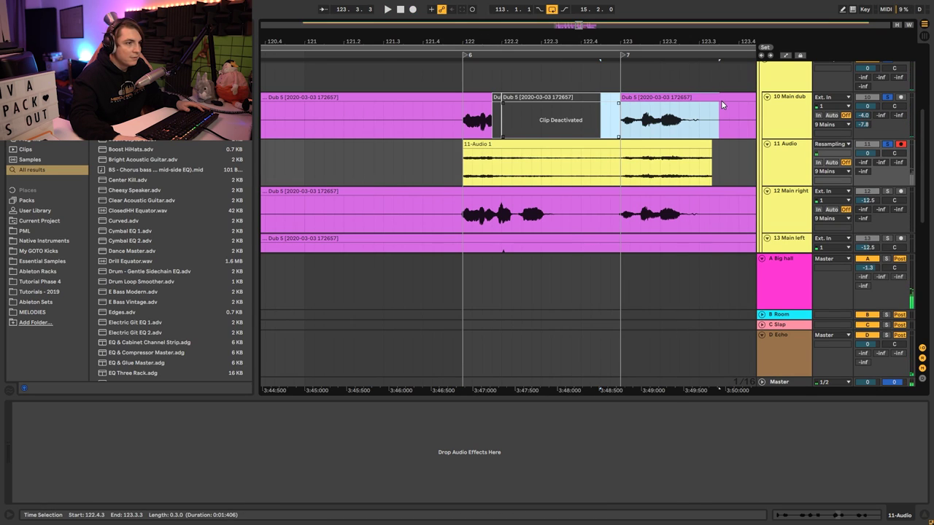
{"action": "key", "text": "0"}
{"action": "left_click", "coordinate": [471, 75]}
{"action": "left_click", "coordinate": [412, 8]}
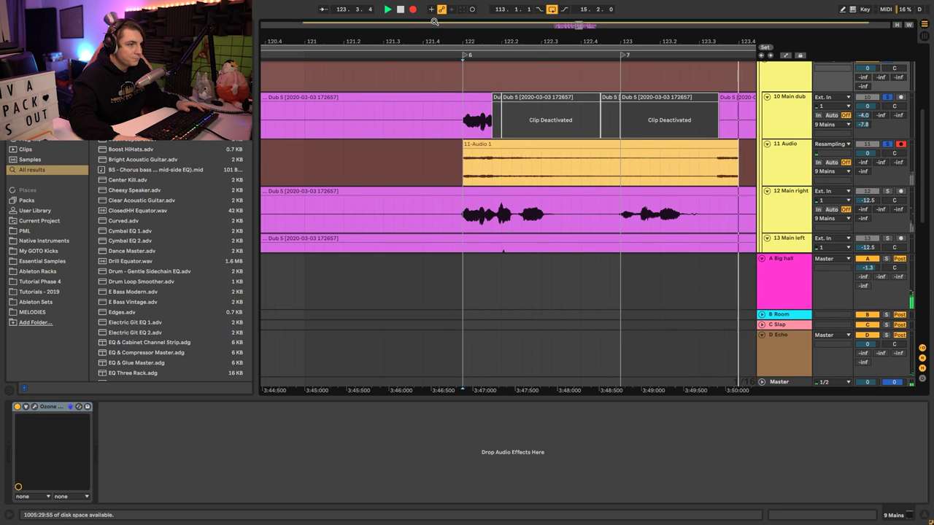
{"action": "key", "text": "space"}
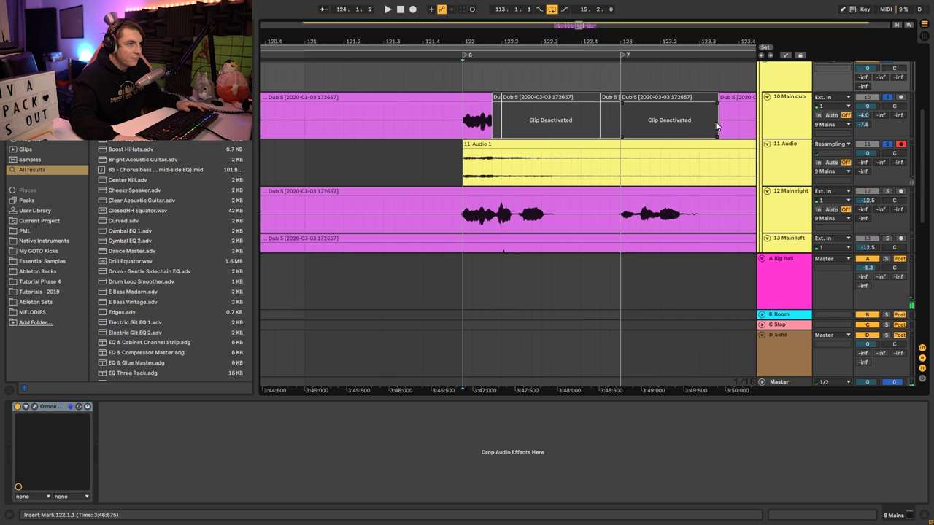
Reactivate the deactivated Main dub sections and extend the preceding clip over the cut pieces to 123.3.3.
{"action": "left_click_drag", "start_coordinate": [716, 126], "coordinate": [493, 95]}
{"action": "key", "text": "0"}
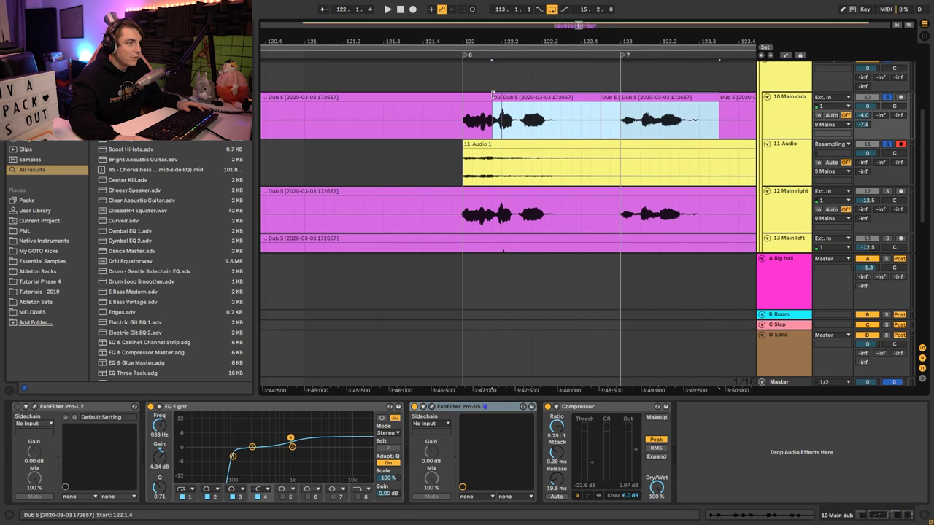
{"action": "left_click_drag", "start_coordinate": [489, 93], "coordinate": [719, 115]}
{"action": "left_click_drag", "start_coordinate": [523, 39], "coordinate": [525, 22]}
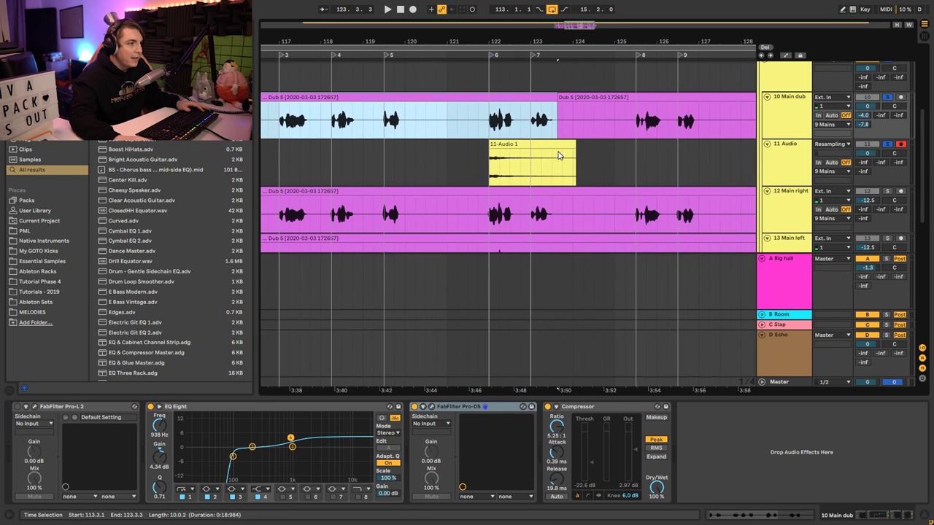
Solo the 11 Audio track, audition the recorded tail and reverse its clip.
{"action": "left_click", "coordinate": [868, 183]}
{"action": "left_click", "coordinate": [887, 145]}
{"action": "key", "text": "space"}
{"action": "left_click", "coordinate": [512, 143]}
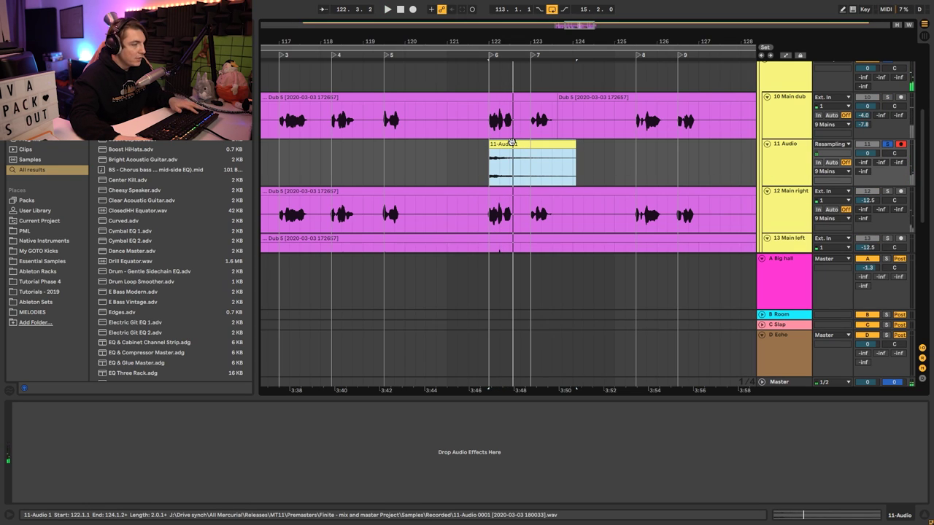
{"action": "key", "text": "r"}
{"action": "key", "text": "space"}
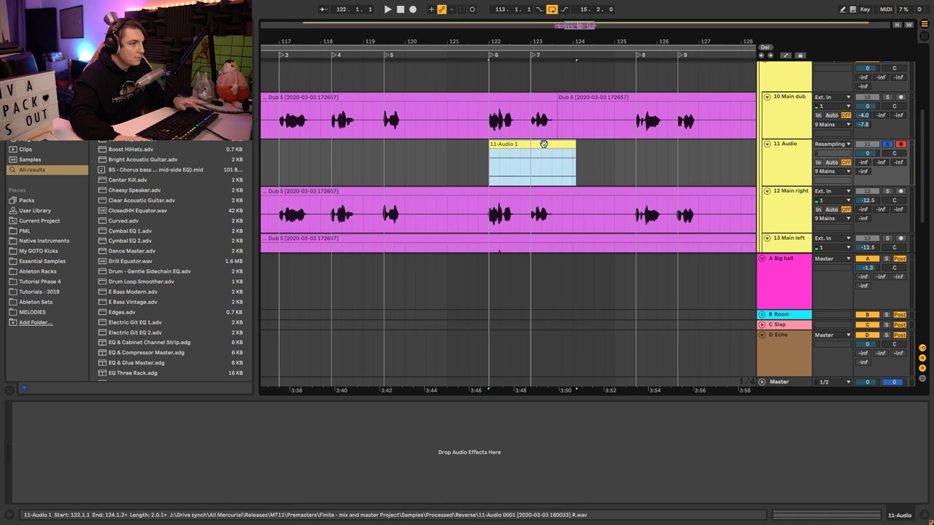
Move the reversed clip to end around bar 122, trim its start to bar 121, and disarm the 11 Audio track.
{"action": "left_click_drag", "start_coordinate": [544, 144], "coordinate": [463, 145]}
{"action": "left_click_drag", "start_coordinate": [406, 164], "coordinate": [448, 165]}
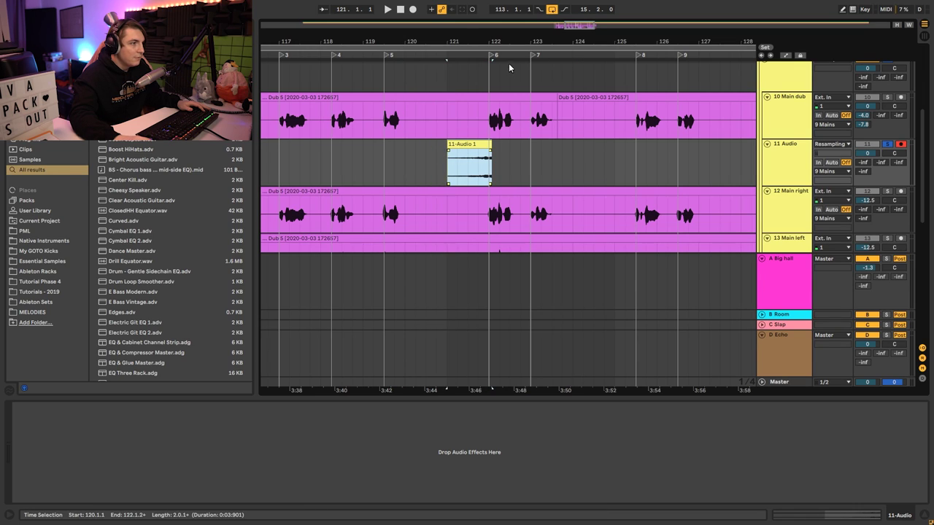
{"action": "key", "text": "plus"}
{"action": "left_click", "coordinate": [899, 144]}
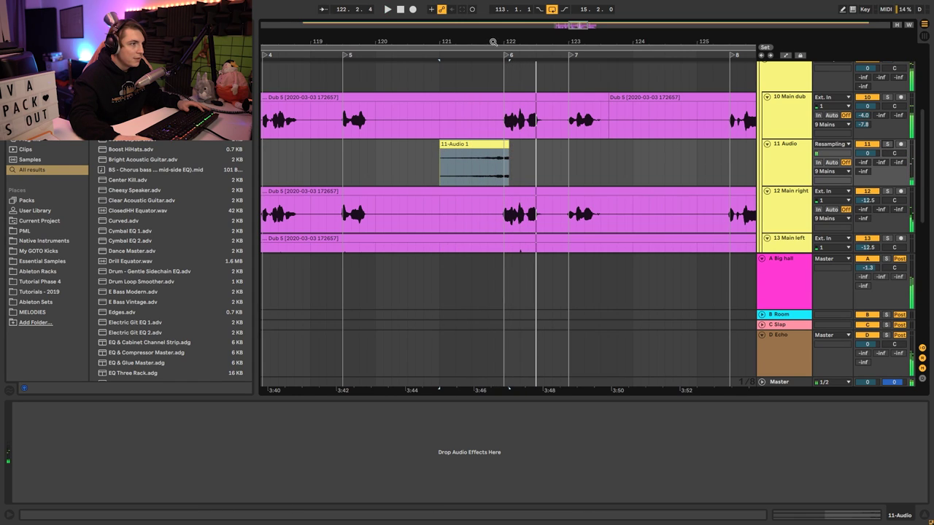
Trim the reversed clip to run from 121.3.3 to bar 122, and nudge it slightly later to meet the Main dub's onset.
{"action": "scroll", "coordinate": [498, 81], "scroll_direction": "up", "scroll_amount": 3}
{"action": "left_click_drag", "start_coordinate": [334, 143], "coordinate": [450, 156]}
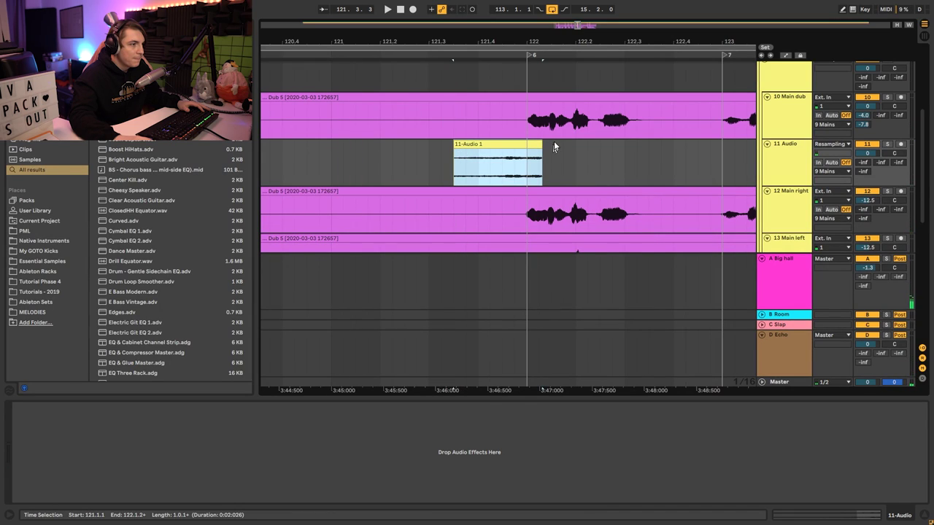
{"action": "scroll", "coordinate": [541, 149], "scroll_direction": "up", "scroll_amount": 2}
{"action": "left_click_drag", "start_coordinate": [561, 146], "coordinate": [533, 147]}
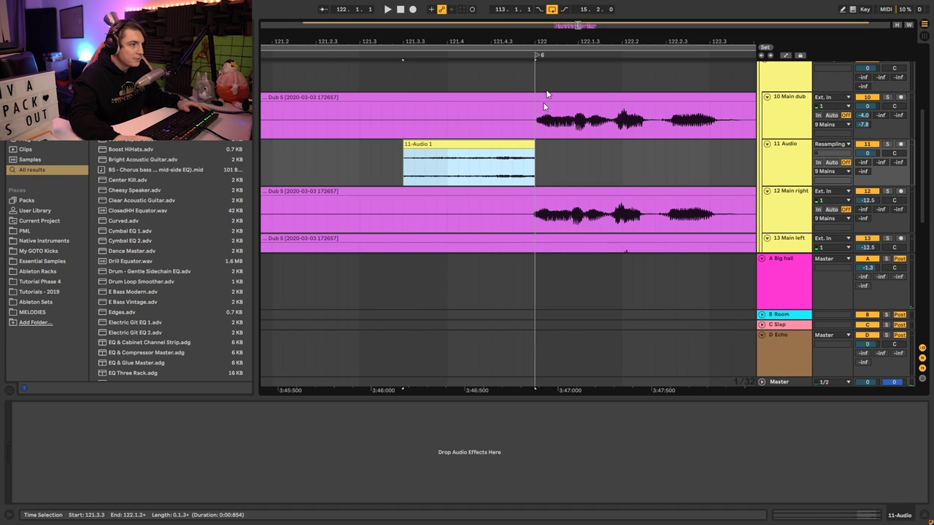
{"action": "scroll", "coordinate": [538, 142], "scroll_direction": "up", "scroll_amount": 3}
{"action": "left_click_drag", "start_coordinate": [531, 149], "coordinate": [541, 150]}
{"action": "scroll", "coordinate": [547, 150], "scroll_direction": "down", "scroll_amount": 1}
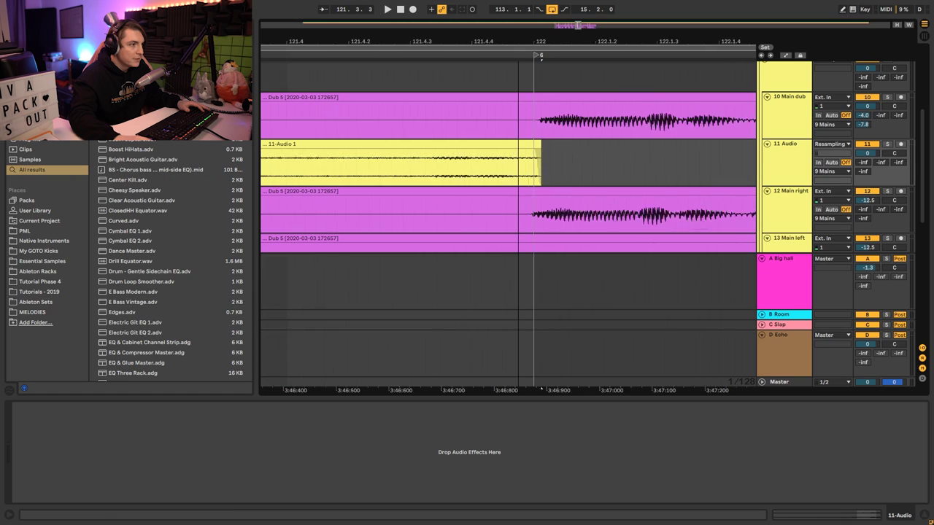
Add a fade-in across nearly the whole length of the reversed clip and audition it with 9 Mains soloed.
{"action": "scroll", "coordinate": [515, 153], "scroll_direction": "down", "scroll_amount": 3}
{"action": "left_click", "coordinate": [470, 162]}
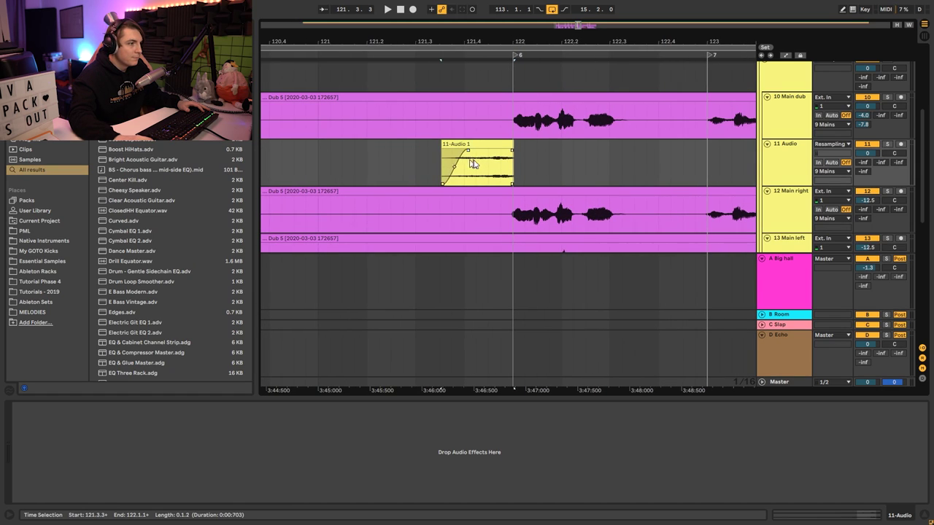
{"action": "left_click", "coordinate": [428, 165]}
{"action": "scroll", "coordinate": [886, 86], "scroll_direction": "up", "scroll_amount": 2}
{"action": "key", "text": "space"}
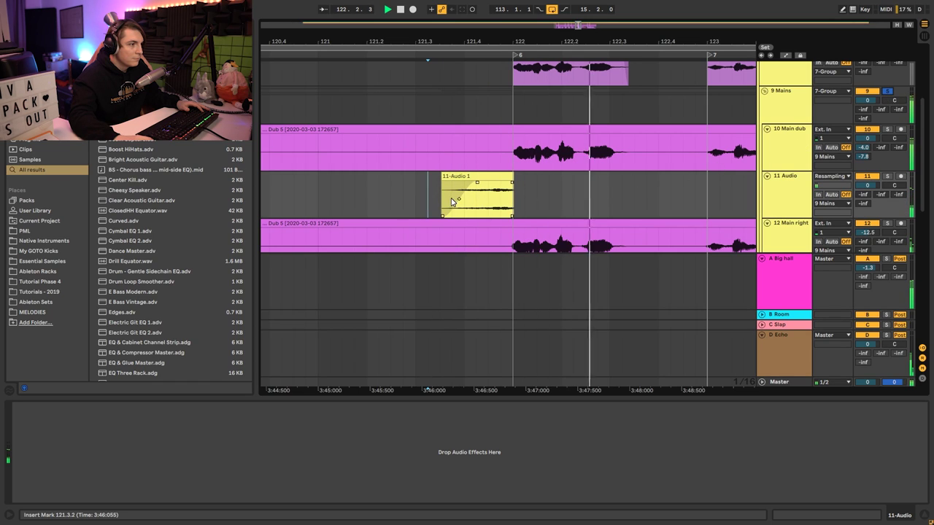
{"action": "left_click_drag", "start_coordinate": [451, 201], "coordinate": [509, 194]}
{"action": "key", "text": "space"}
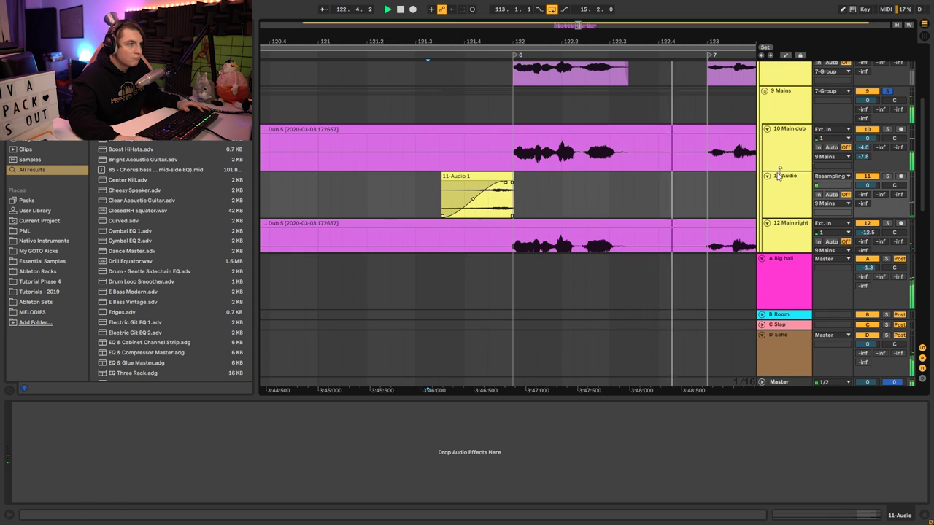
Audition the reversed swell into the vocal and lower the 11 Audio track's volume to -5.9 dB.
{"action": "key", "text": "space"}
{"action": "key", "text": "space"}
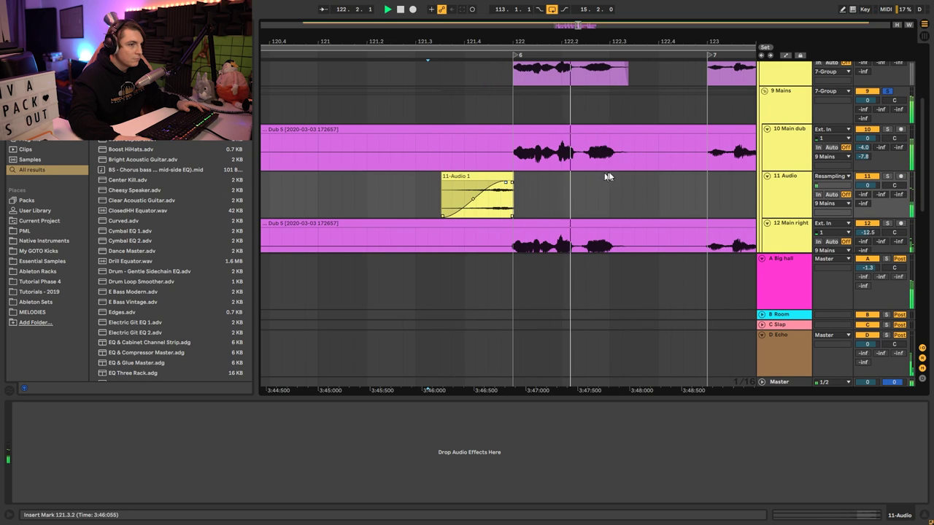
{"action": "key", "text": "space"}
{"action": "key", "text": "minus"}
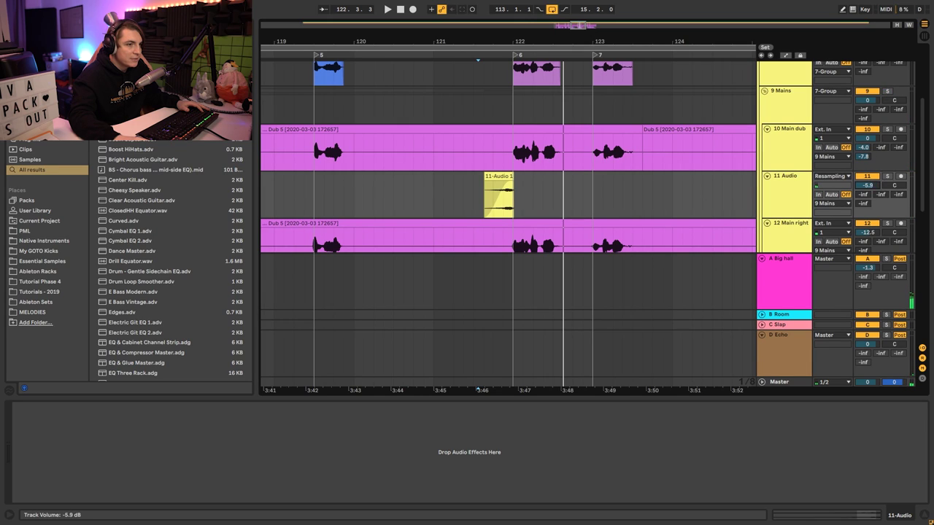
Audition the reversed swell with 9 Mains soloed, lower the 11 Audio track's volume to -7.7 dB, and unsolo the group.
{"action": "left_click", "coordinate": [887, 91]}
{"action": "key", "text": "space"}
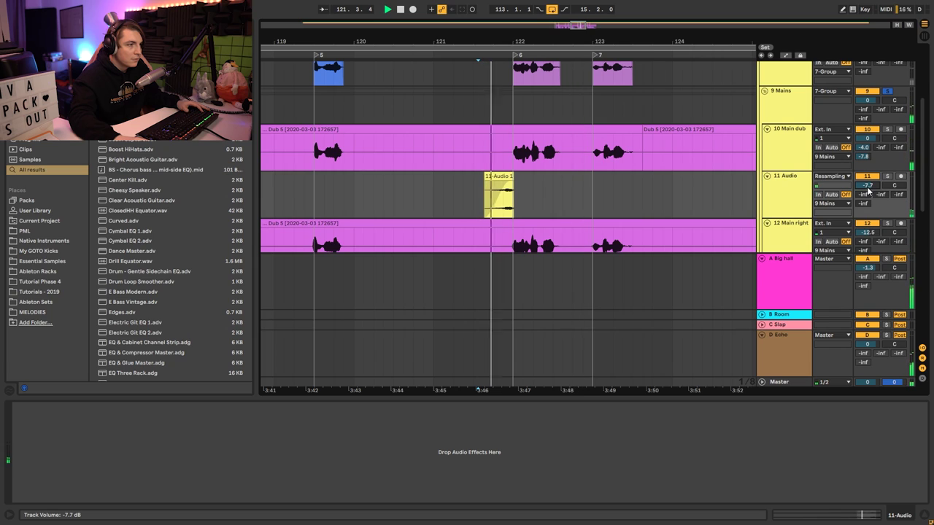
{"action": "left_click_drag", "start_coordinate": [867, 186], "coordinate": [869, 190]}
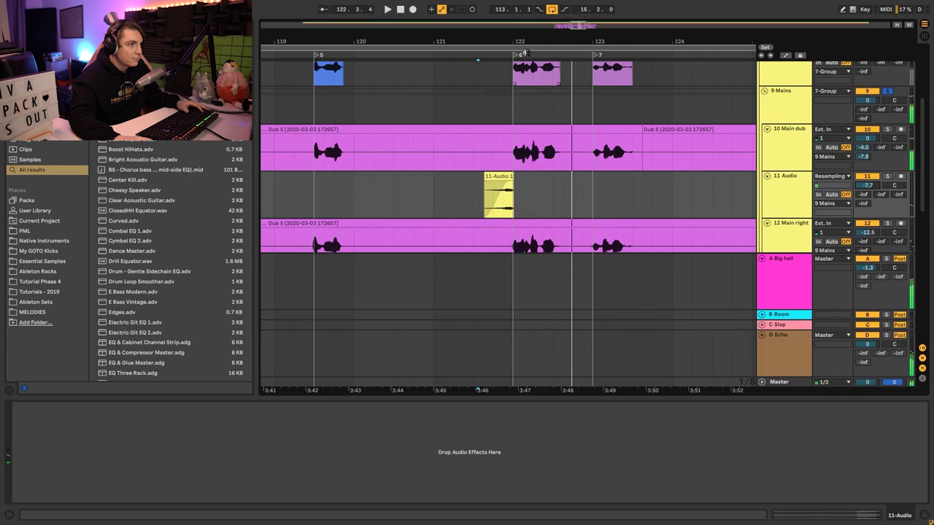
{"action": "key", "text": "minus"}
{"action": "key", "text": "minus"}
{"action": "left_click", "coordinate": [887, 93]}
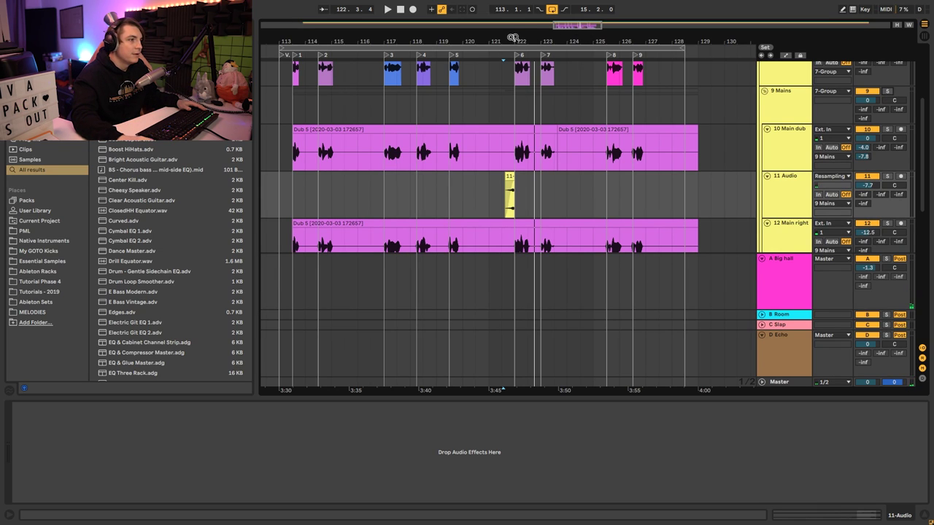
Play the swell in the full mix from bar 121 and set the 11 Audio track's volume to -6.0 dB.
{"action": "left_click_drag", "start_coordinate": [514, 37], "coordinate": [511, 58]}
{"action": "left_click", "coordinate": [479, 180]}
{"action": "key", "text": "space"}
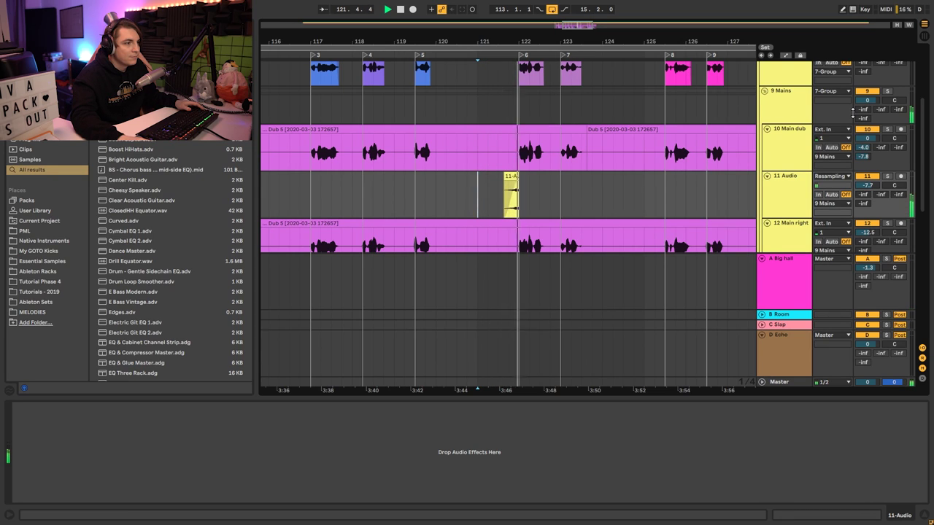
{"action": "key", "text": "space"}
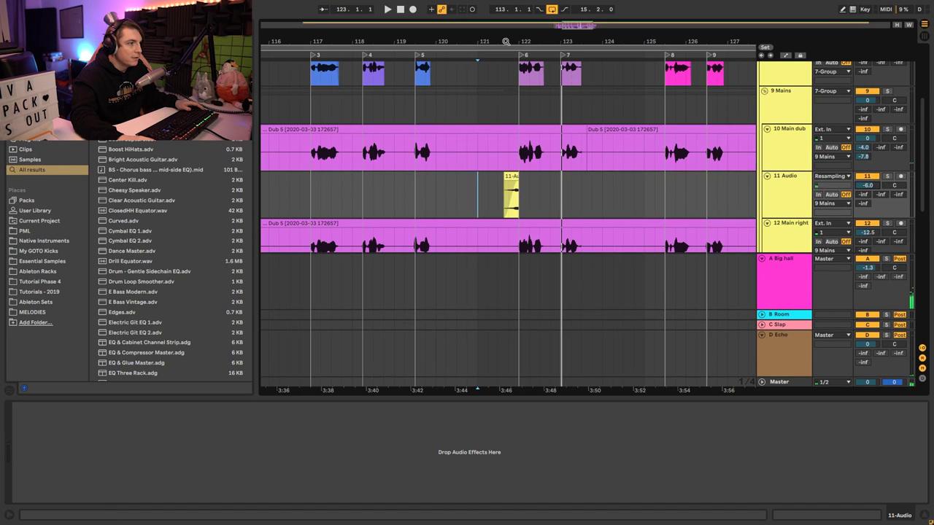
{"action": "scroll", "coordinate": [502, 152], "scroll_direction": "up", "scroll_amount": 2}
{"action": "key", "text": "space"}
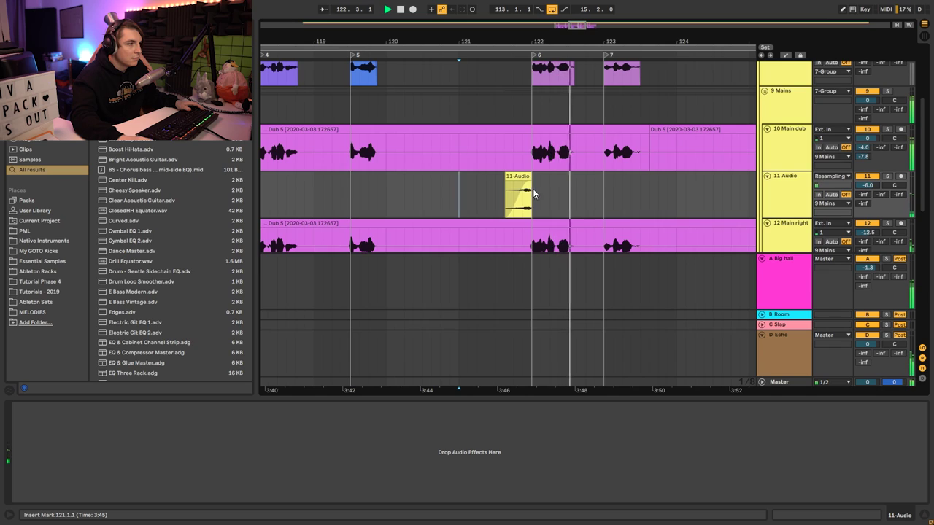
Extend the reversed clip's start back to 121.3.1, raise the 11 Audio track's volume to -4.9 dB, and audition it in the mix.
{"action": "left_click", "coordinate": [503, 177]}
{"action": "key", "text": "space"}
{"action": "left_click_drag", "start_coordinate": [502, 177], "coordinate": [495, 177]}
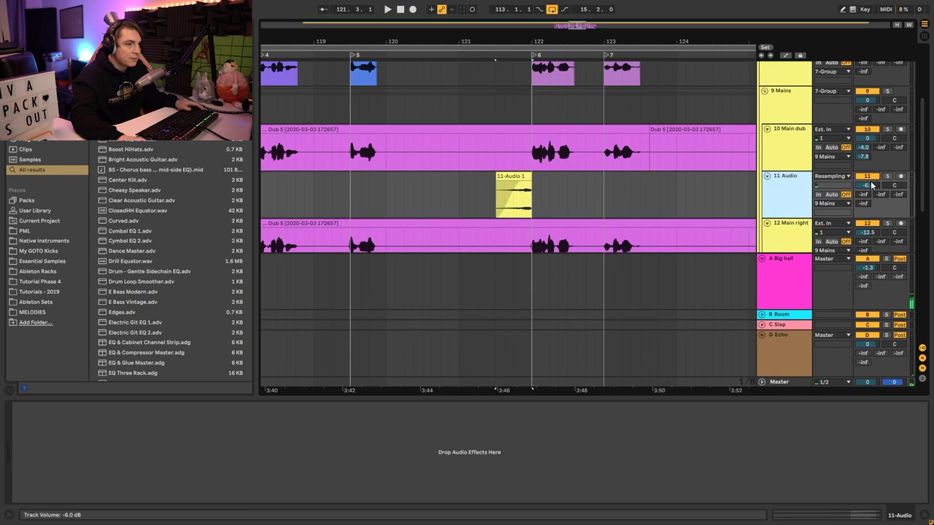
{"action": "key", "text": "space"}
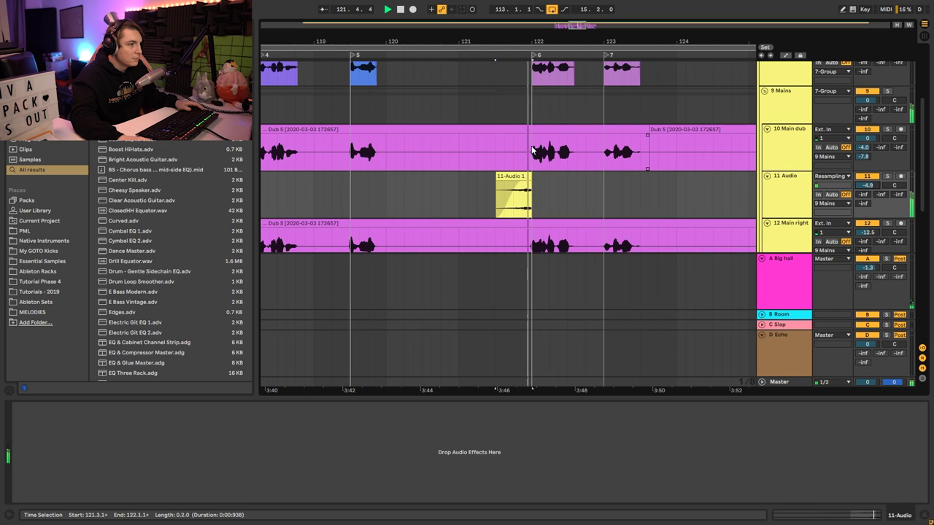
{"action": "key", "text": "minus"}
{"action": "key", "text": "minus"}
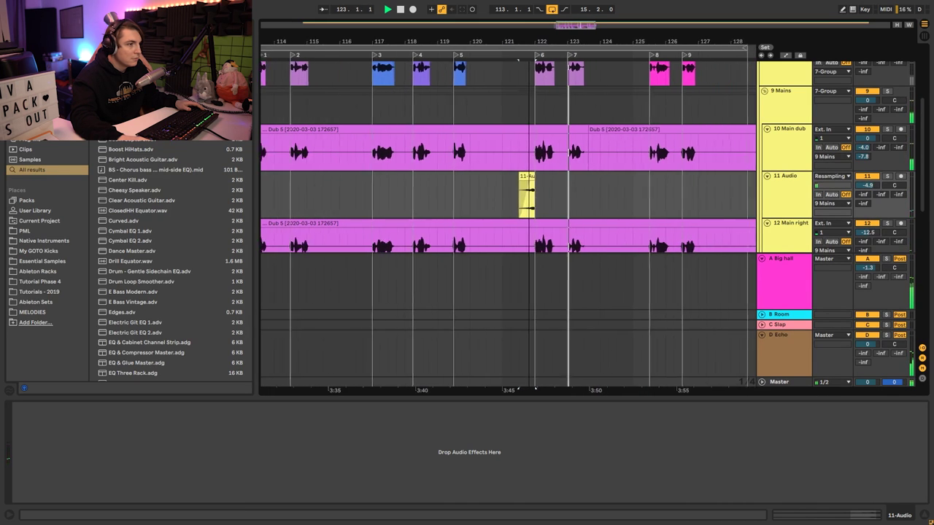
{"action": "scroll", "coordinate": [821, 176], "scroll_direction": "up", "scroll_amount": 3}
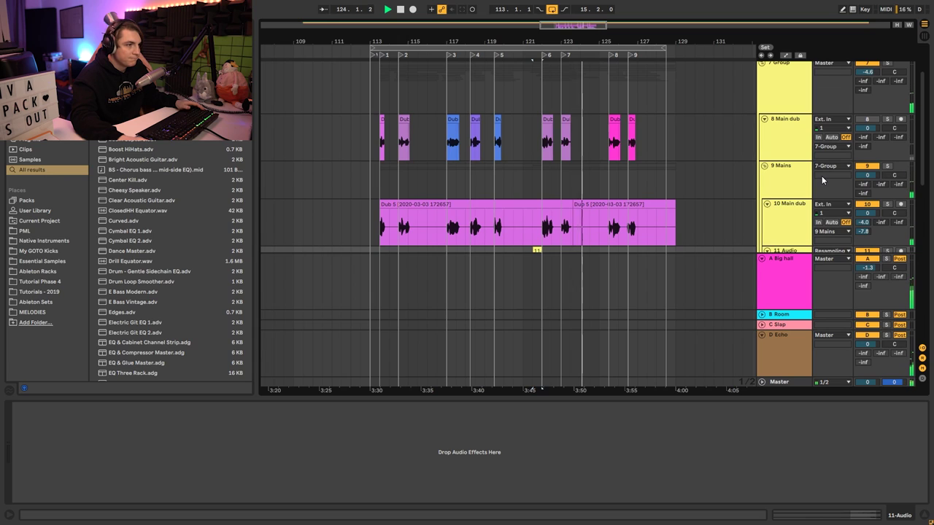
{"action": "scroll", "coordinate": [747, 142], "scroll_direction": "up", "scroll_amount": 5}
{"action": "scroll", "coordinate": [695, 141], "scroll_direction": "down", "scroll_amount": 6}
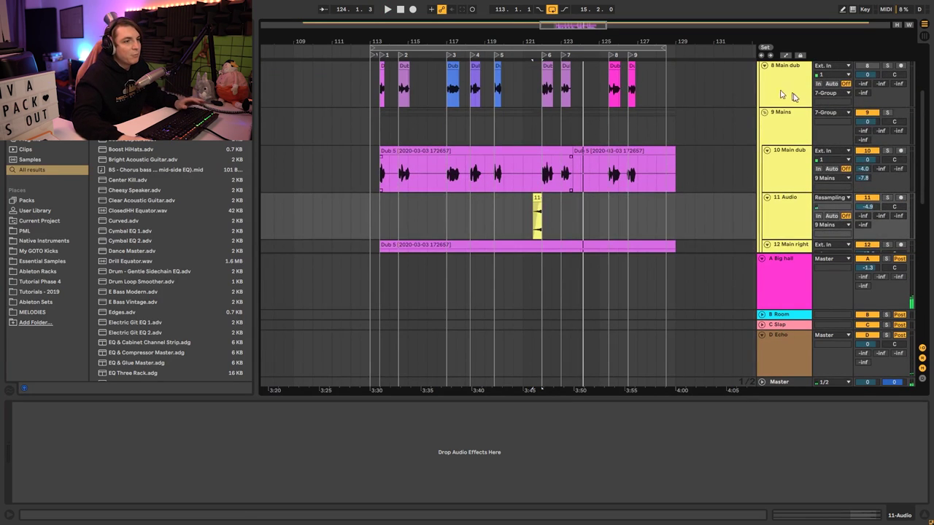
Collapse the muted 8 Main dub track to a single row, leaving the 9 Mains group expanded.
{"action": "scroll", "coordinate": [804, 123], "scroll_direction": "up", "scroll_amount": 2}
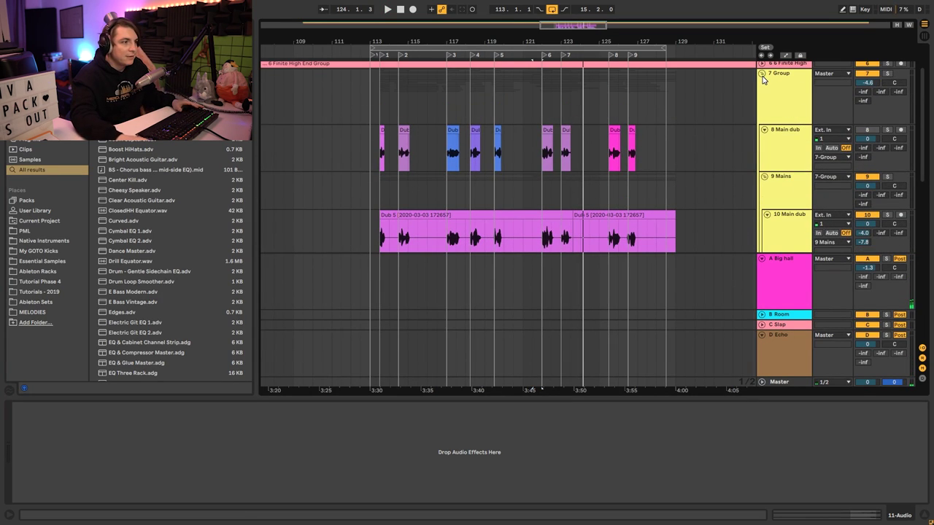
{"action": "left_click", "coordinate": [558, 44]}
{"action": "key", "text": "minus"}
{"action": "key", "text": "minus"}
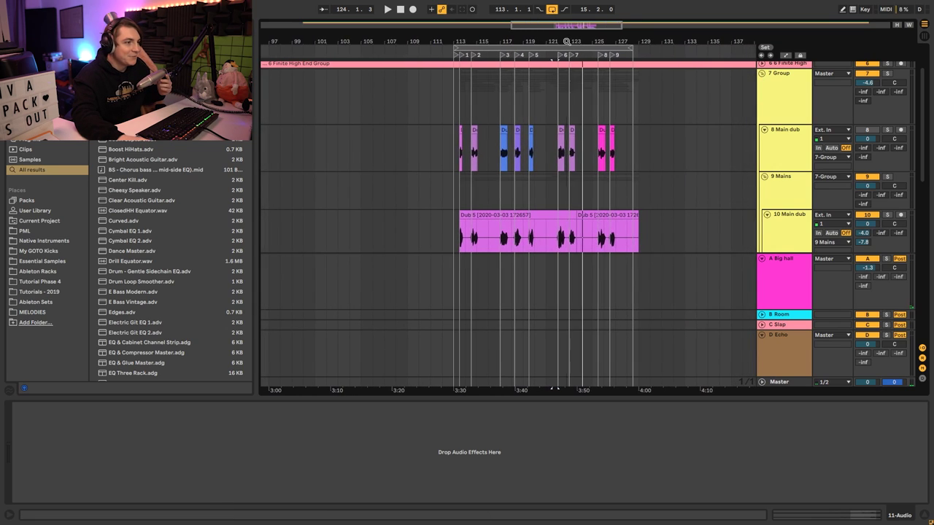
{"action": "scroll", "coordinate": [693, 175], "scroll_direction": "down", "scroll_amount": 3}
{"action": "scroll", "coordinate": [824, 167], "scroll_direction": "up", "scroll_amount": 3}
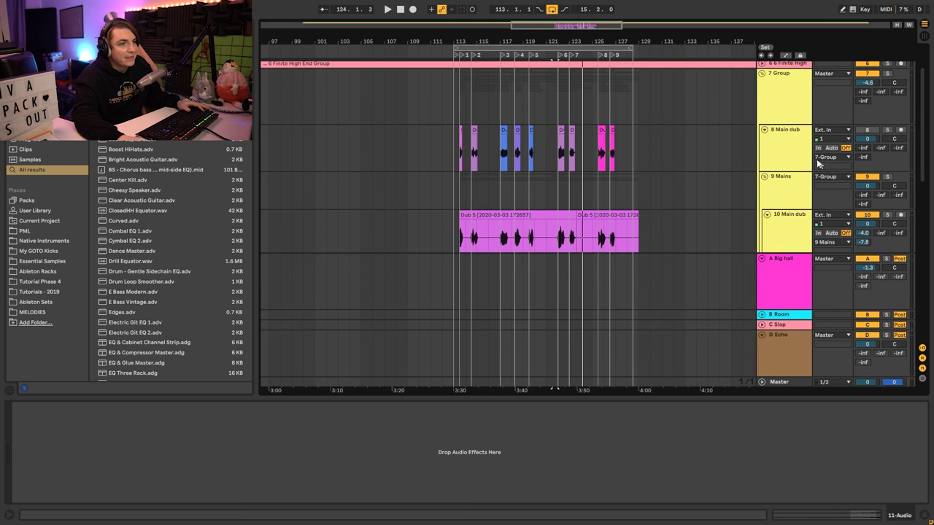
{"action": "left_click", "coordinate": [764, 130]}
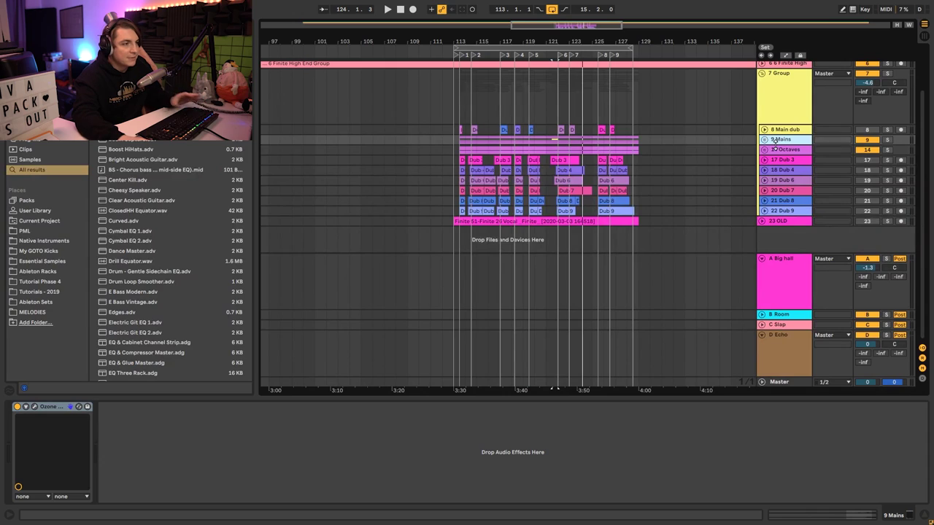
{"action": "left_click", "coordinate": [764, 139]}
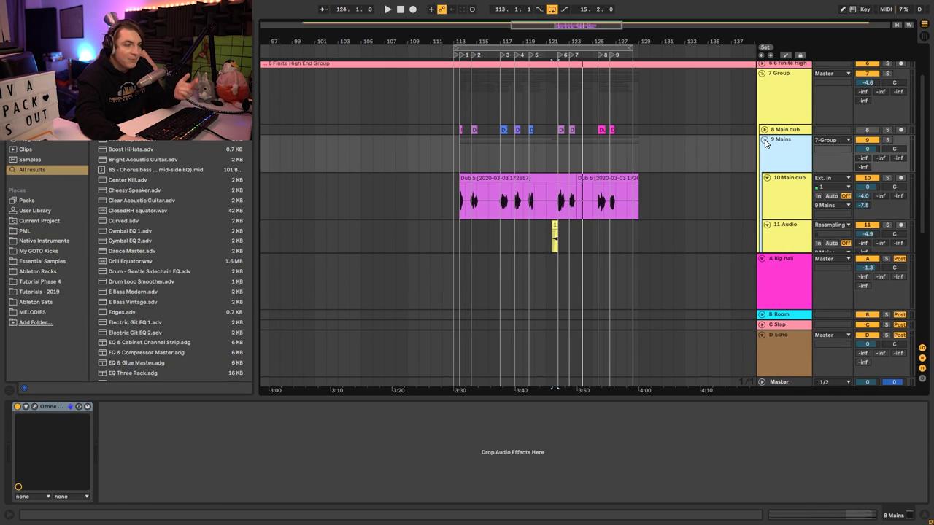
{"action": "scroll", "coordinate": [739, 161], "scroll_direction": "down", "scroll_amount": 3}
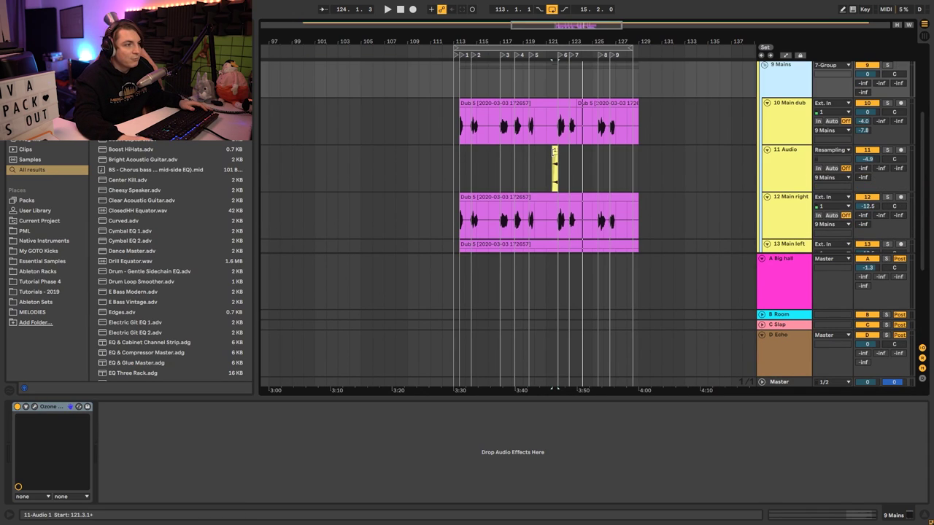
Collapse the 9 Mains group to a single row among the other dub tracks.
{"action": "left_click", "coordinate": [554, 169]}
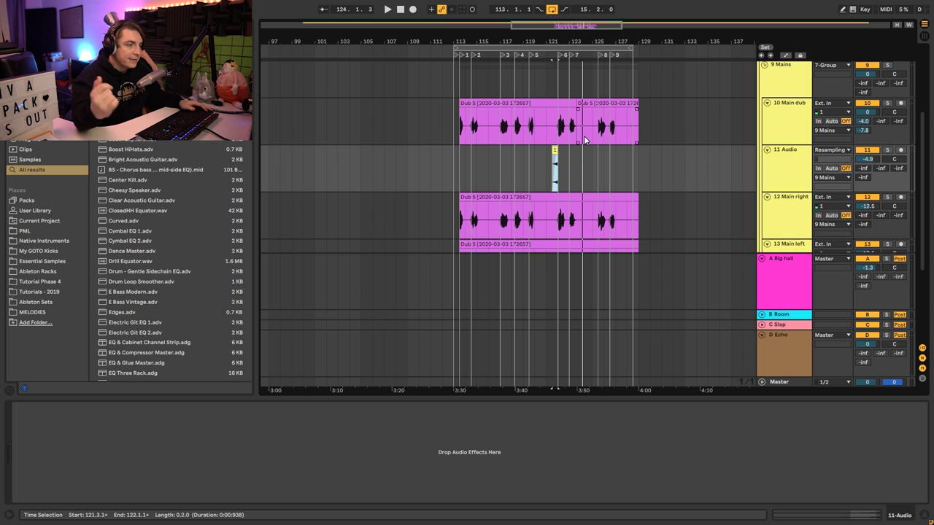
{"action": "scroll", "coordinate": [589, 141], "scroll_direction": "up", "scroll_amount": 5}
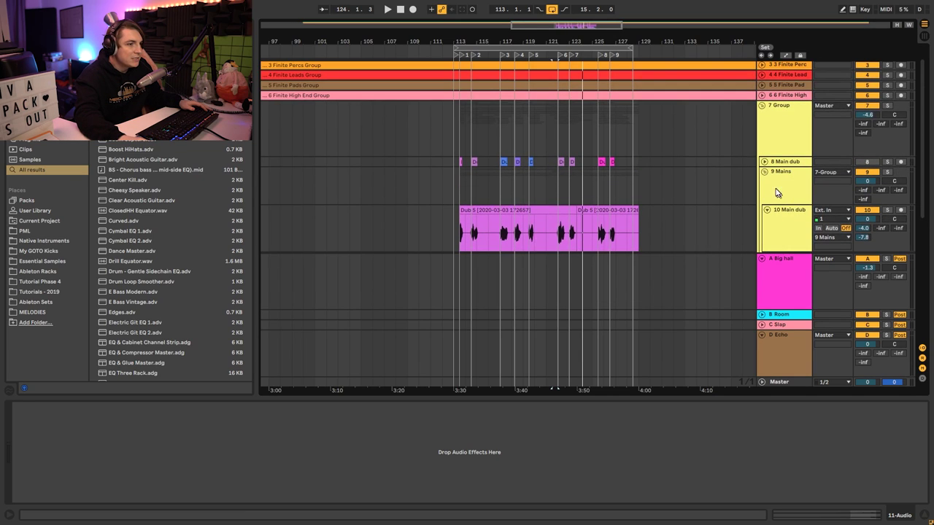
{"action": "scroll", "coordinate": [771, 184], "scroll_direction": "down", "scroll_amount": 3}
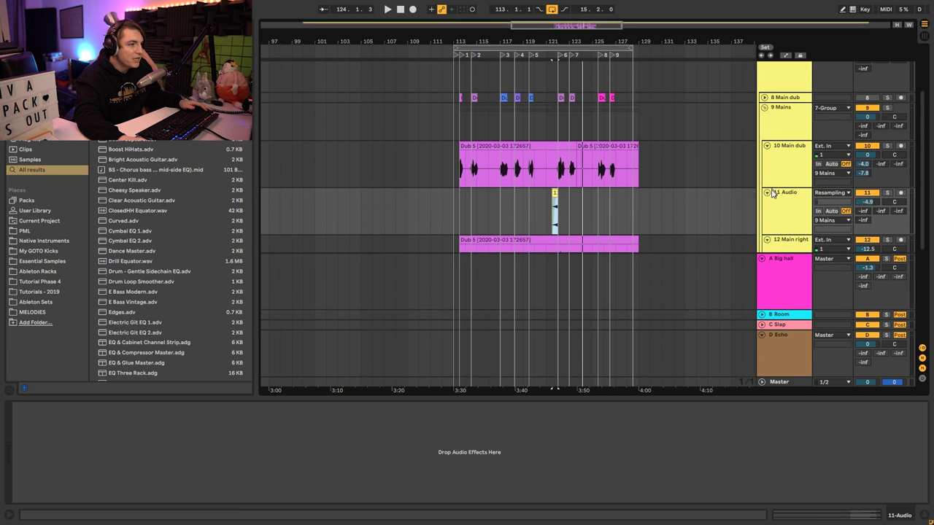
{"action": "scroll", "coordinate": [773, 197], "scroll_direction": "up", "scroll_amount": 1}
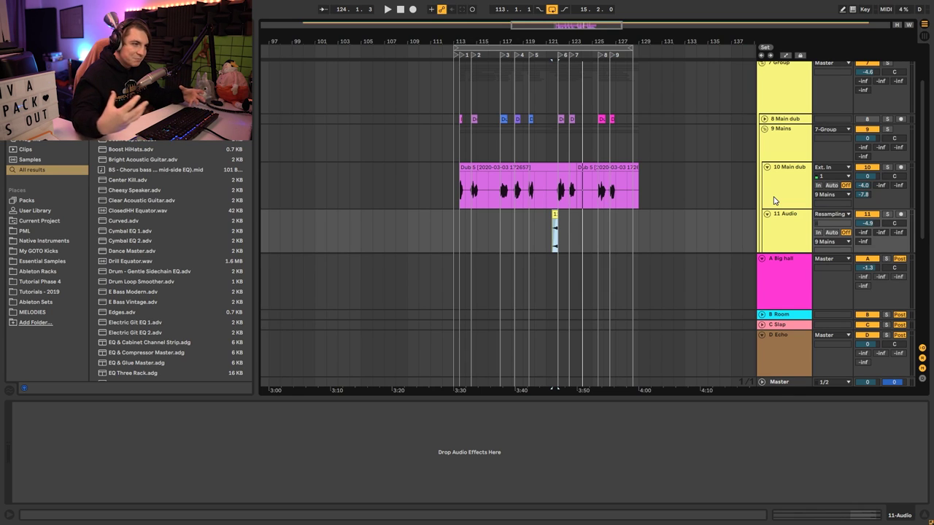
{"action": "left_click_drag", "start_coordinate": [530, 36], "coordinate": [533, 54]}
{"action": "scroll", "coordinate": [717, 114], "scroll_direction": "up", "scroll_amount": 3}
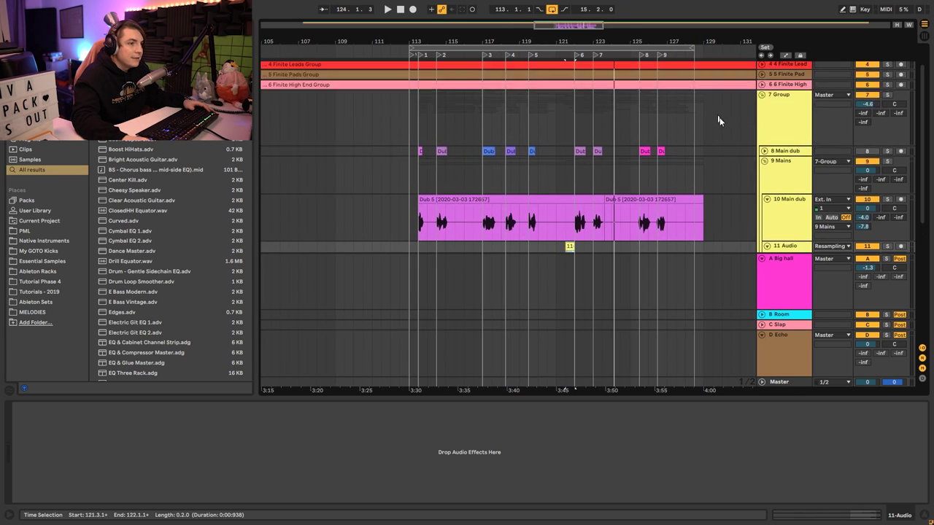
{"action": "left_click", "coordinate": [764, 172]}
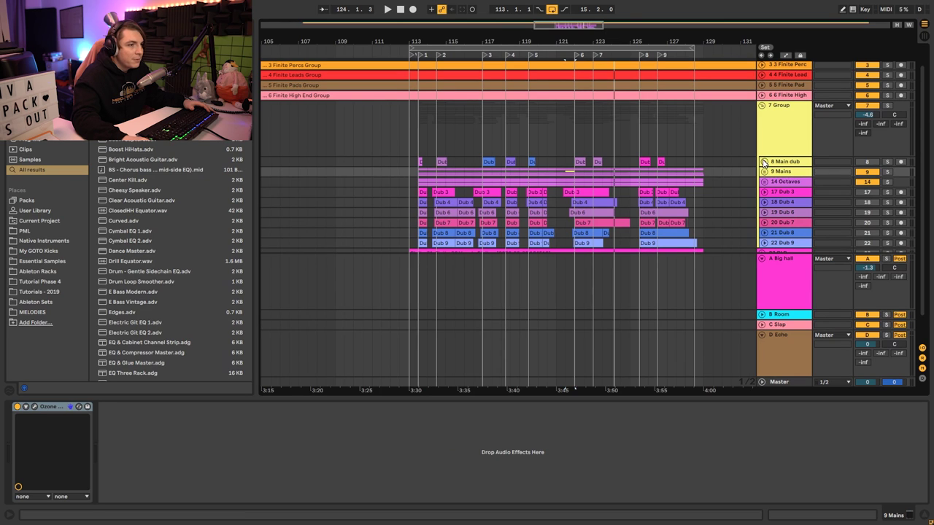
{"action": "left_click_drag", "start_coordinate": [568, 42], "coordinate": [547, 22]}
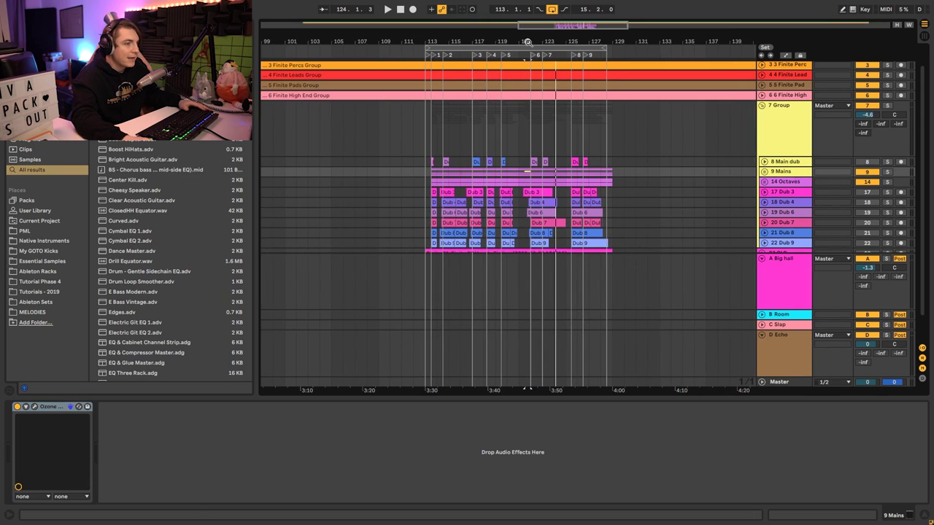